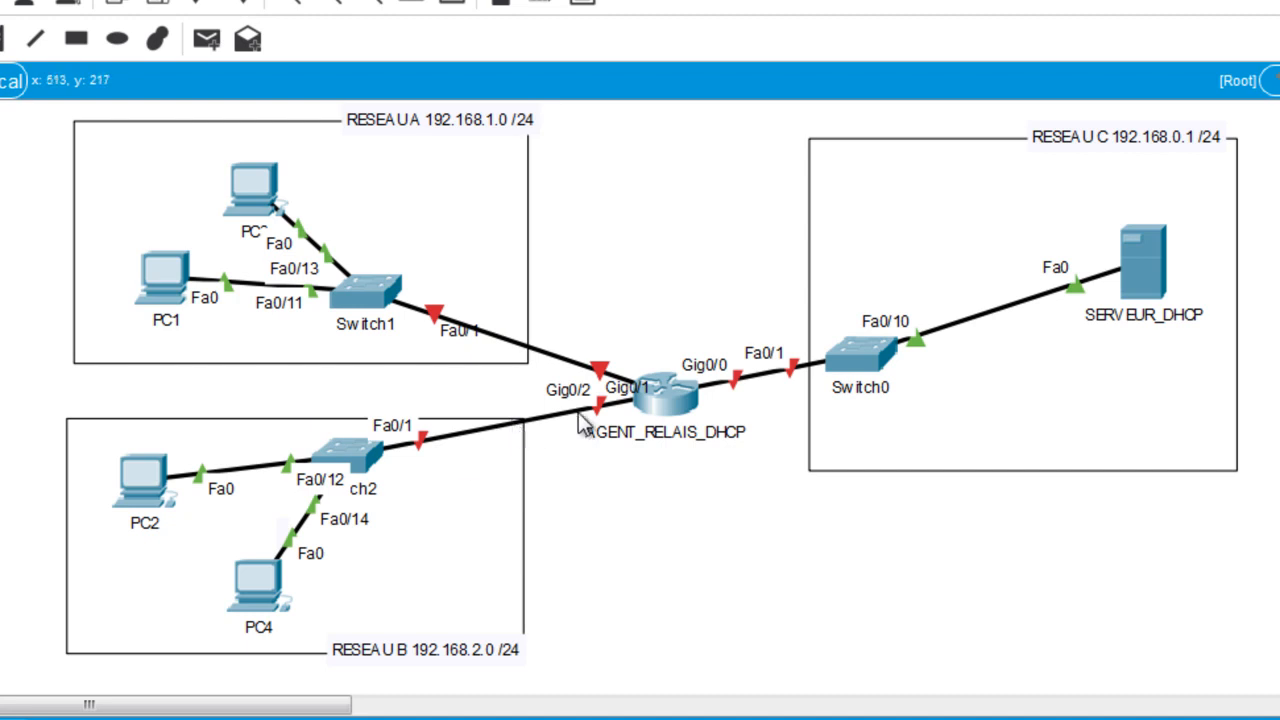
Configure AGENT_RELAIS_DHCP's GigabitEthernet0/0 with IP address 192.168.0.1 and mask 255.255.255.0, and turn the port on.
click(674, 405)
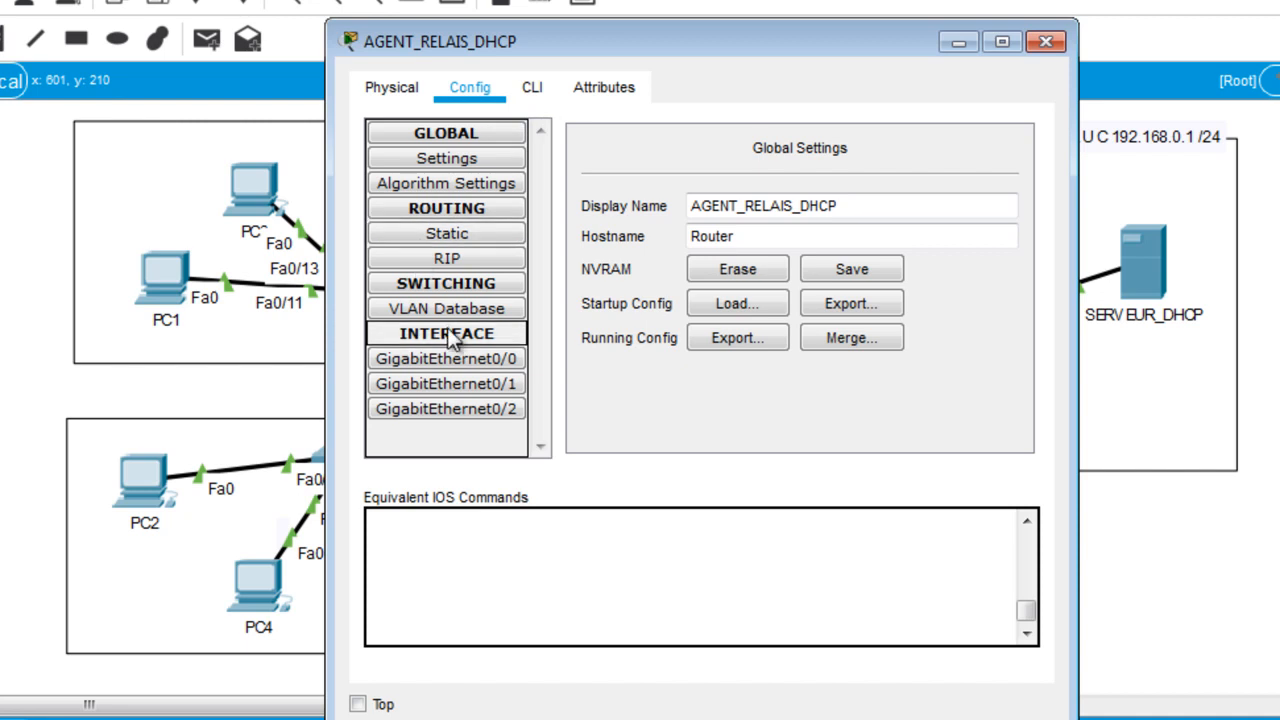
click(462, 358)
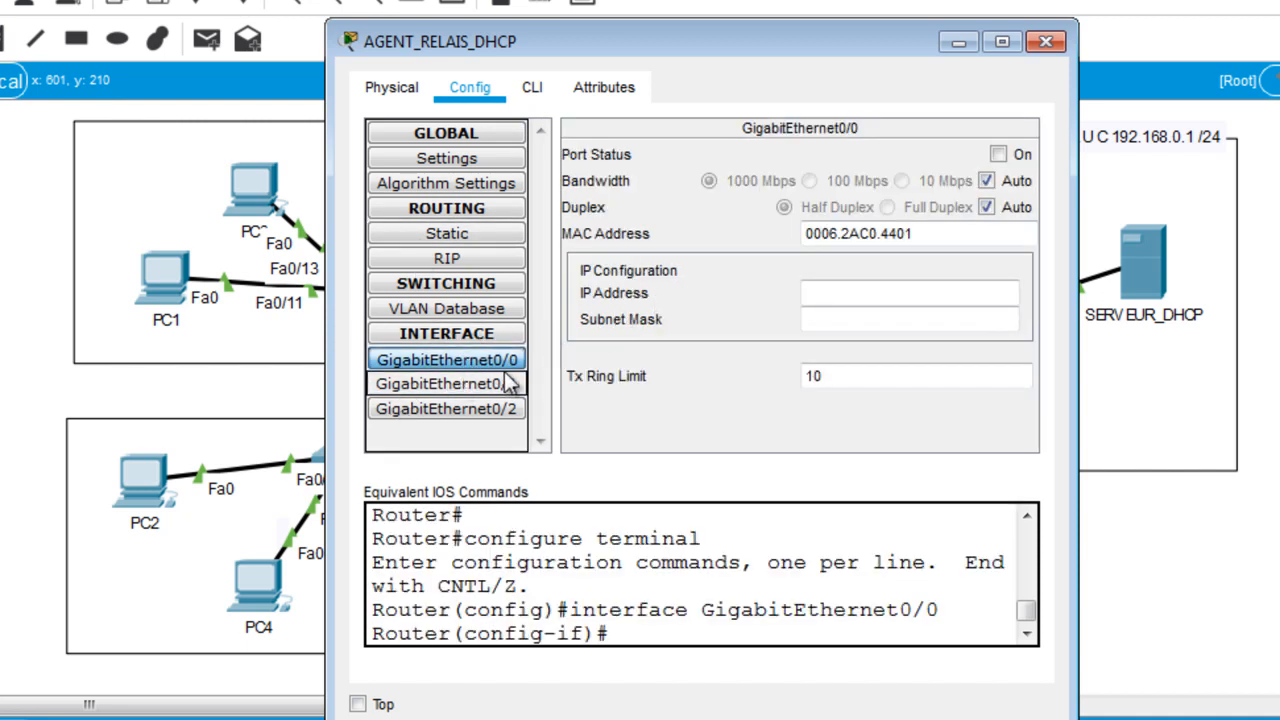
drag(856, 40, 633, 5)
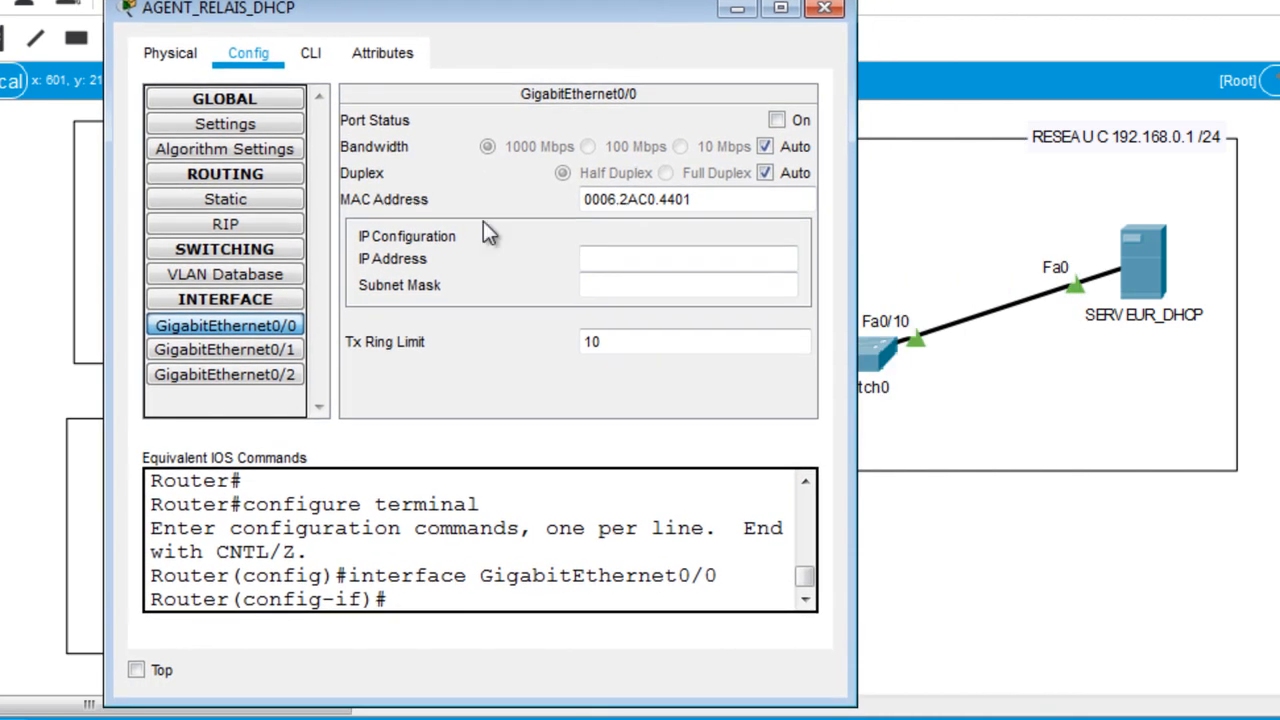
click(649, 252)
text(192.168.0.1)
click(654, 290)
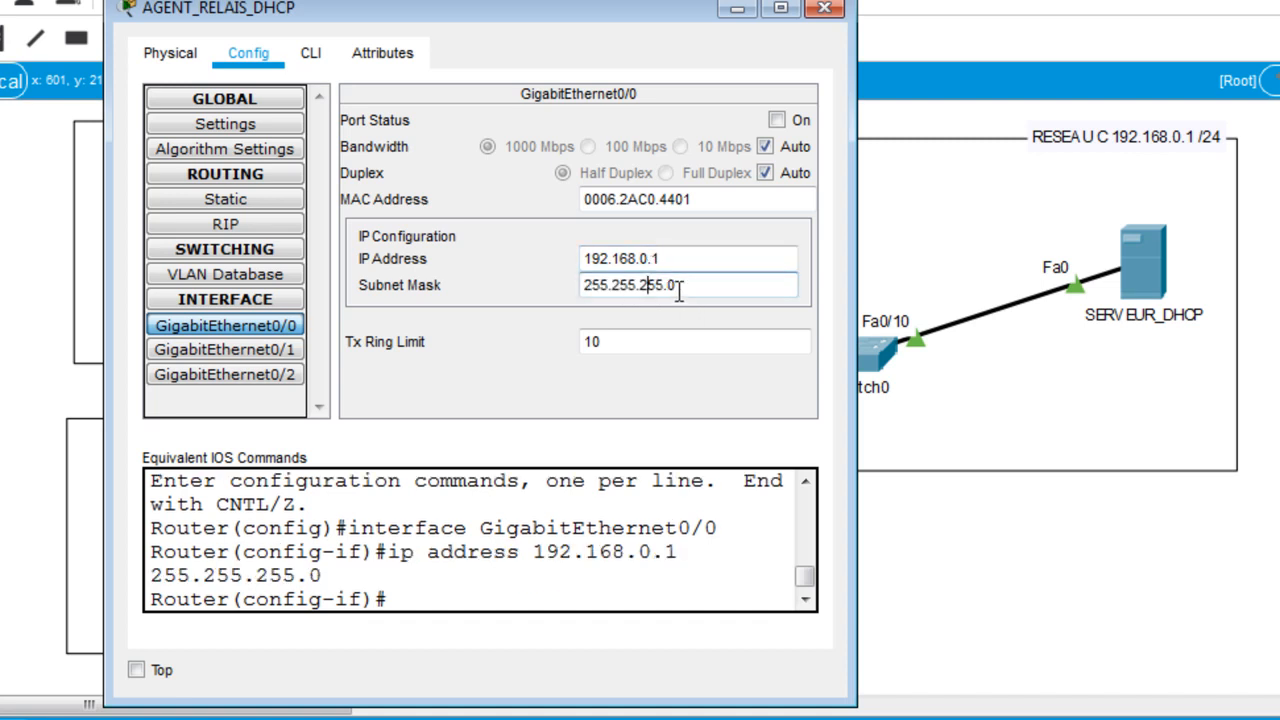
click(777, 120)
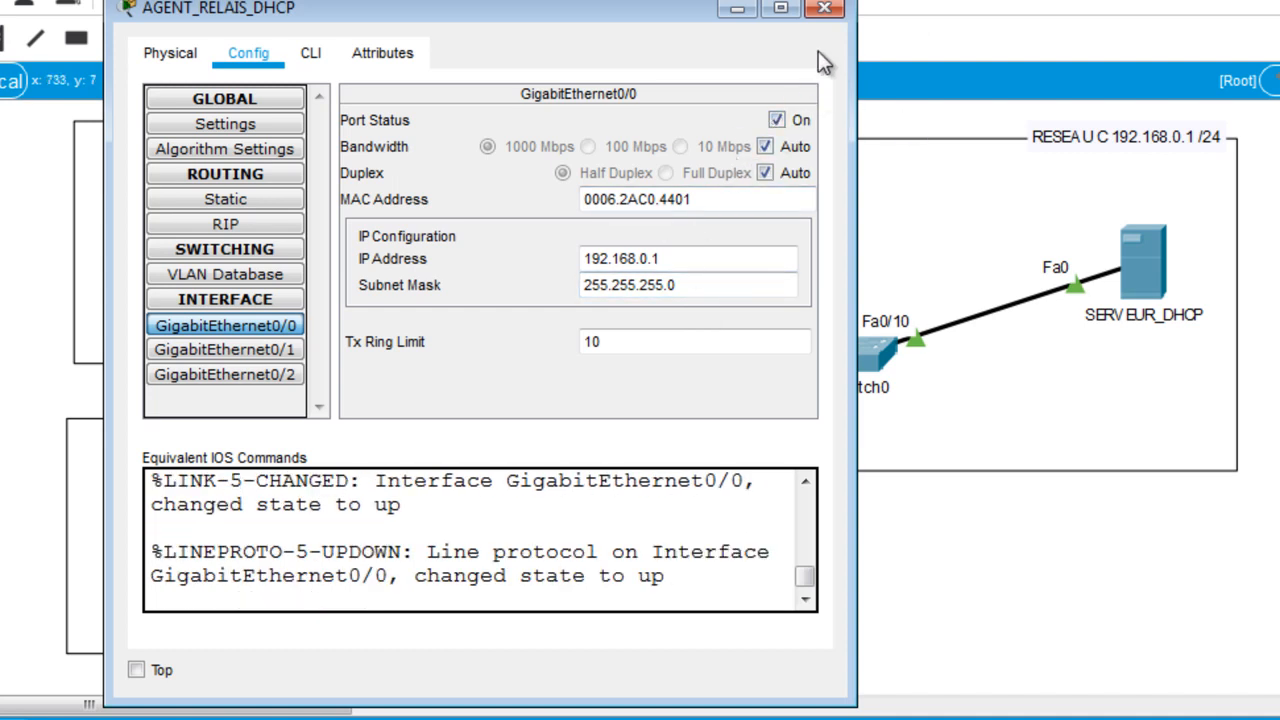
click(826, 12)
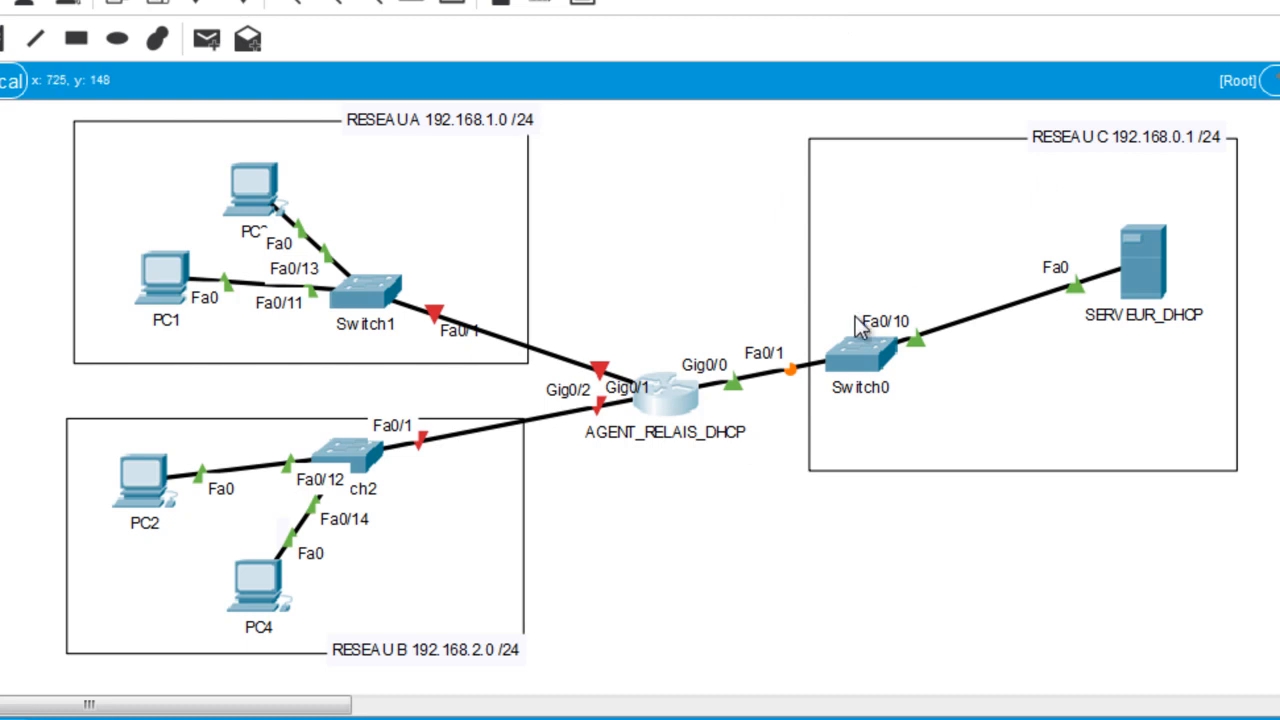
Configure the router's GigabitEthernet0/1 with IP address 192.168.1.1 and mask 255.255.255.0, and turn the port on.
click(663, 403)
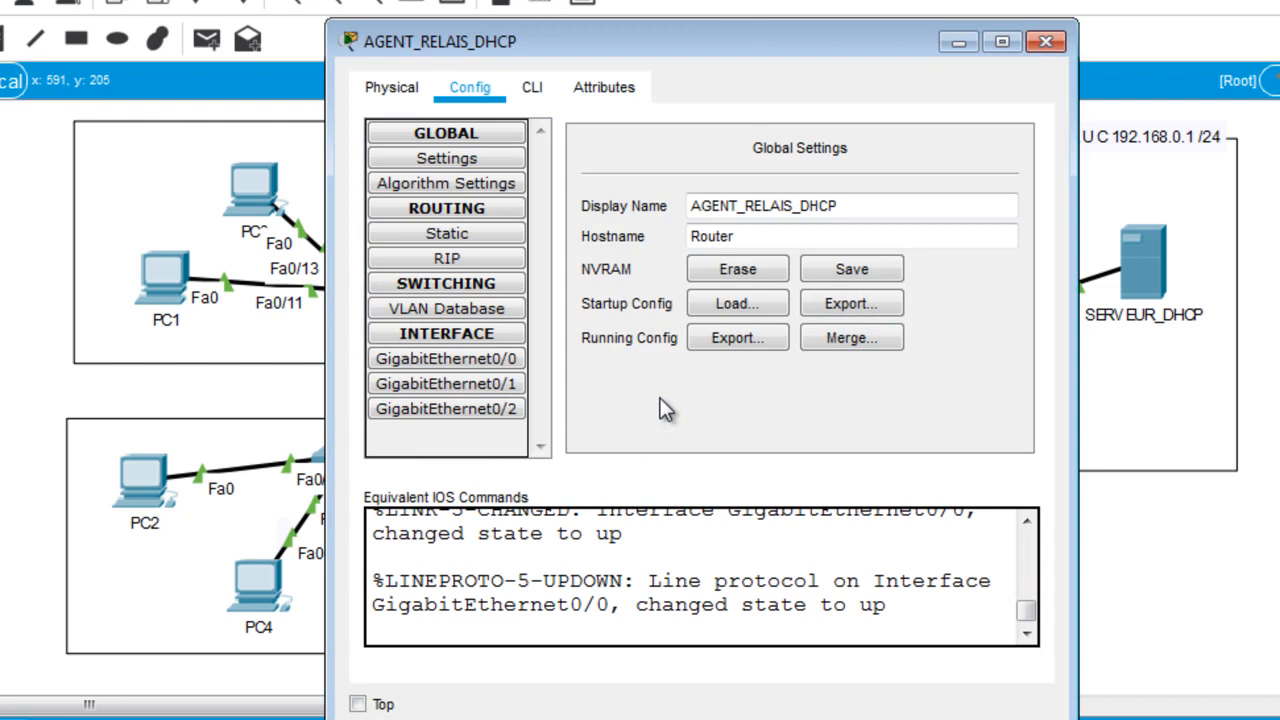
click(482, 389)
click(852, 283)
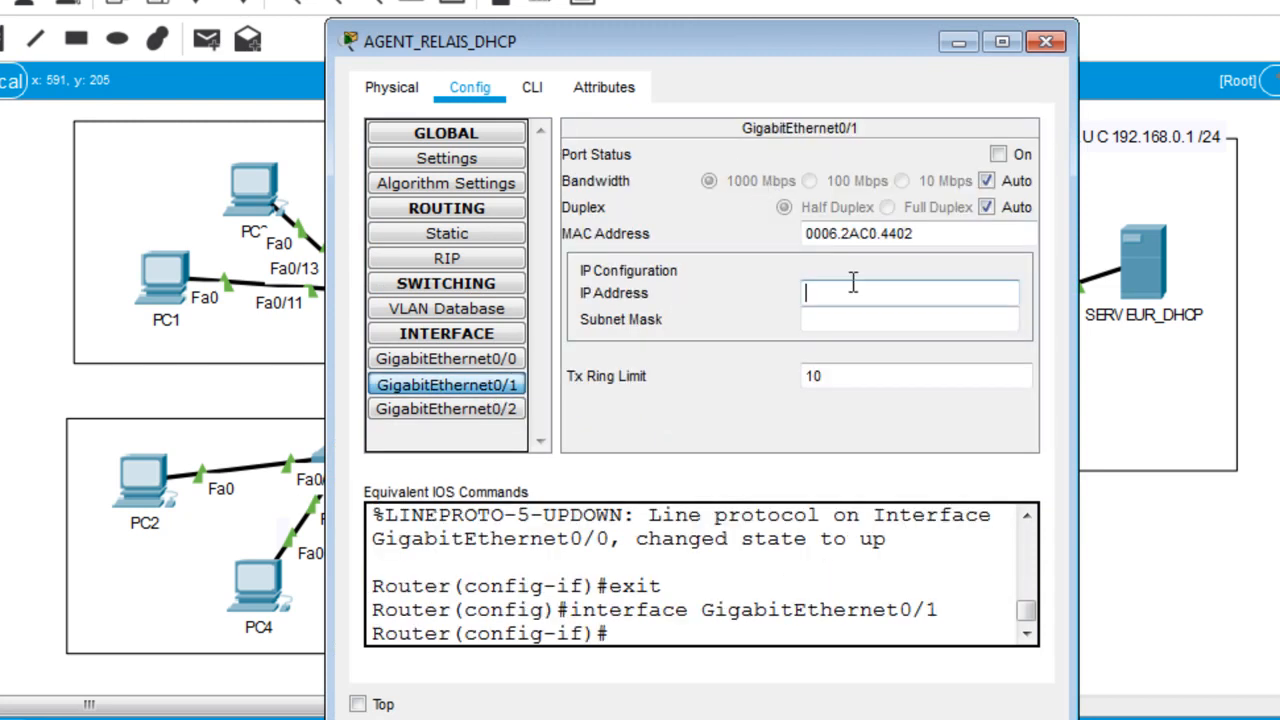
text(192.168.1.1)
click(889, 322)
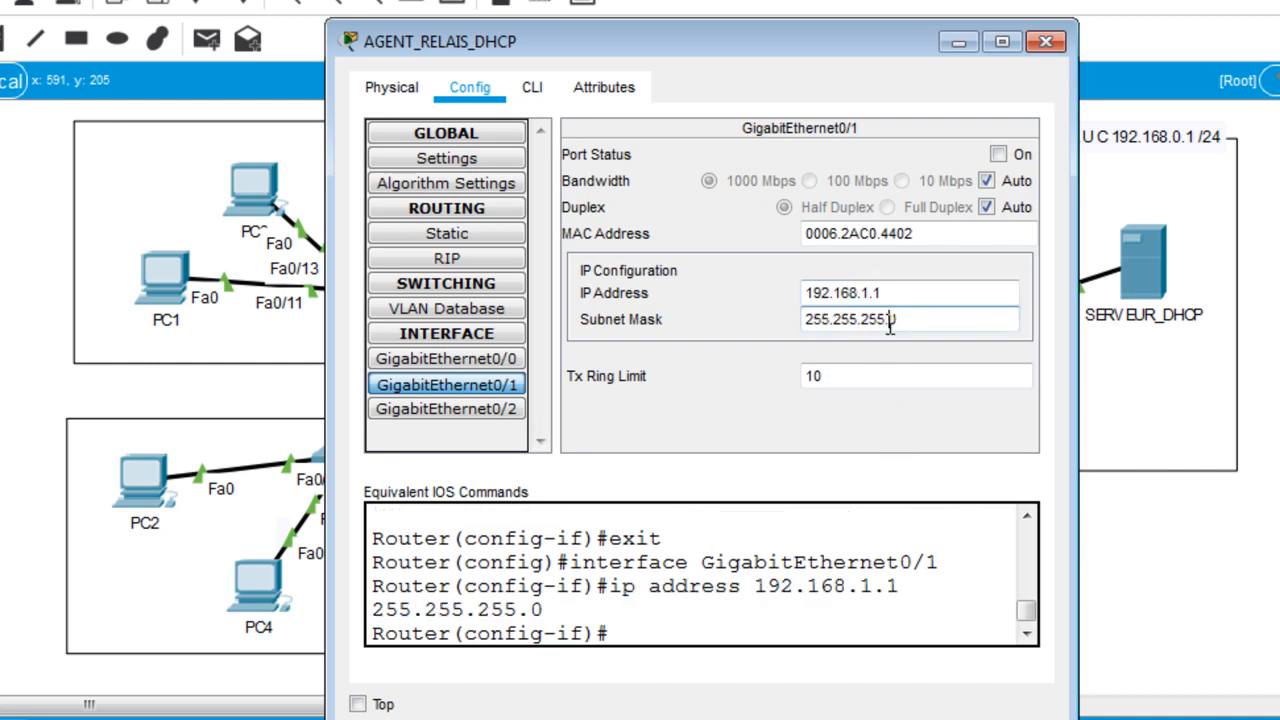
click(998, 155)
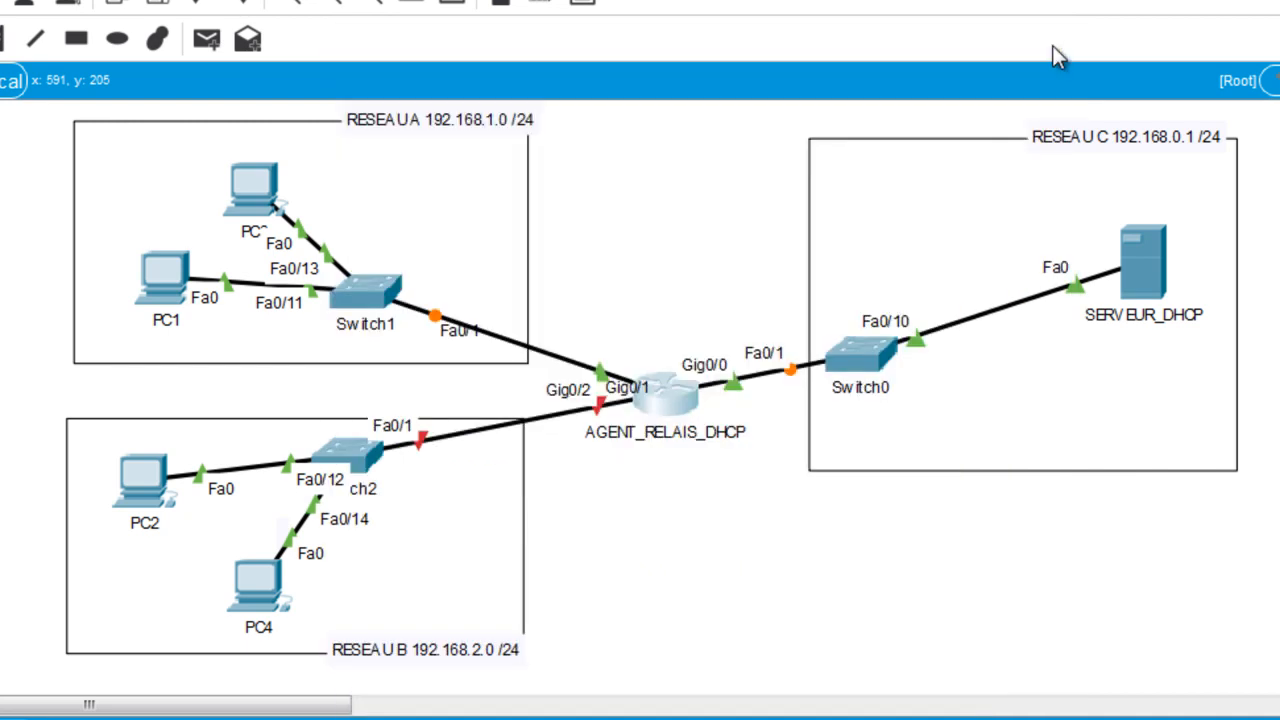
click(1046, 42)
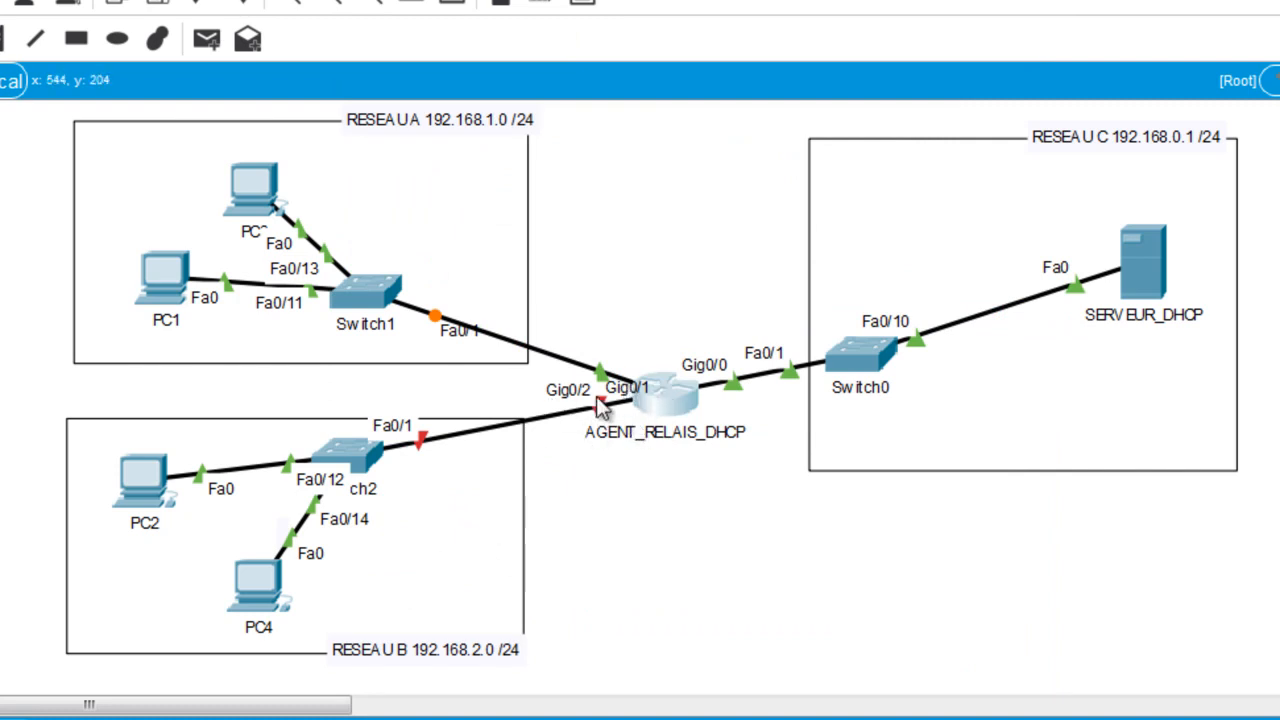
Configure the router's GigabitEthernet0/2 with IP address 192.168.2.1 and mask 255.255.255.0, and turn the port on.
click(657, 403)
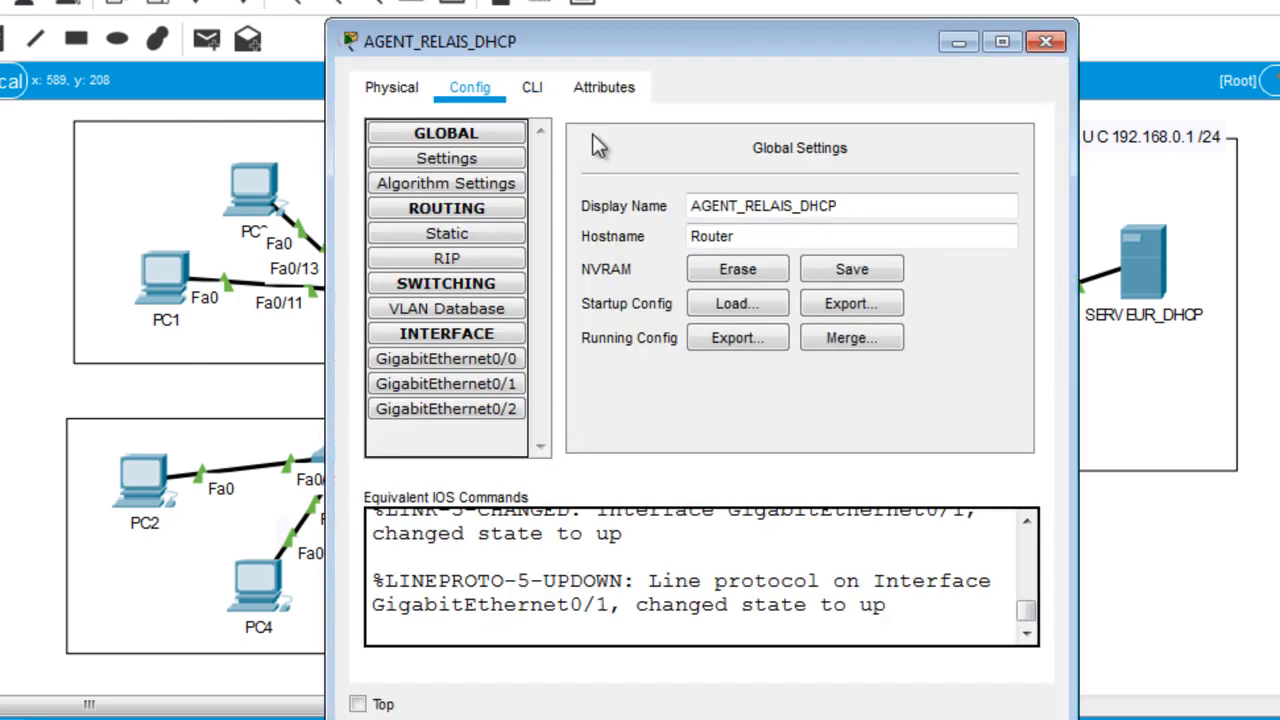
click(447, 402)
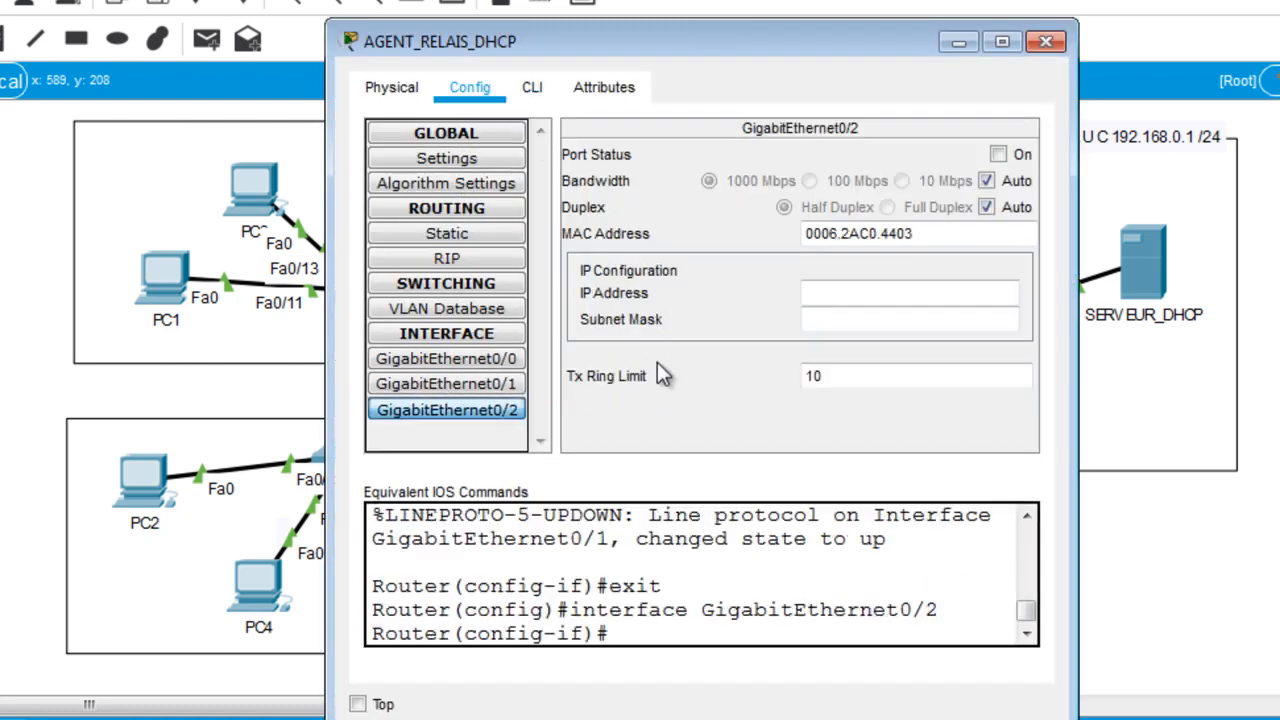
click(853, 290)
text(192.168)
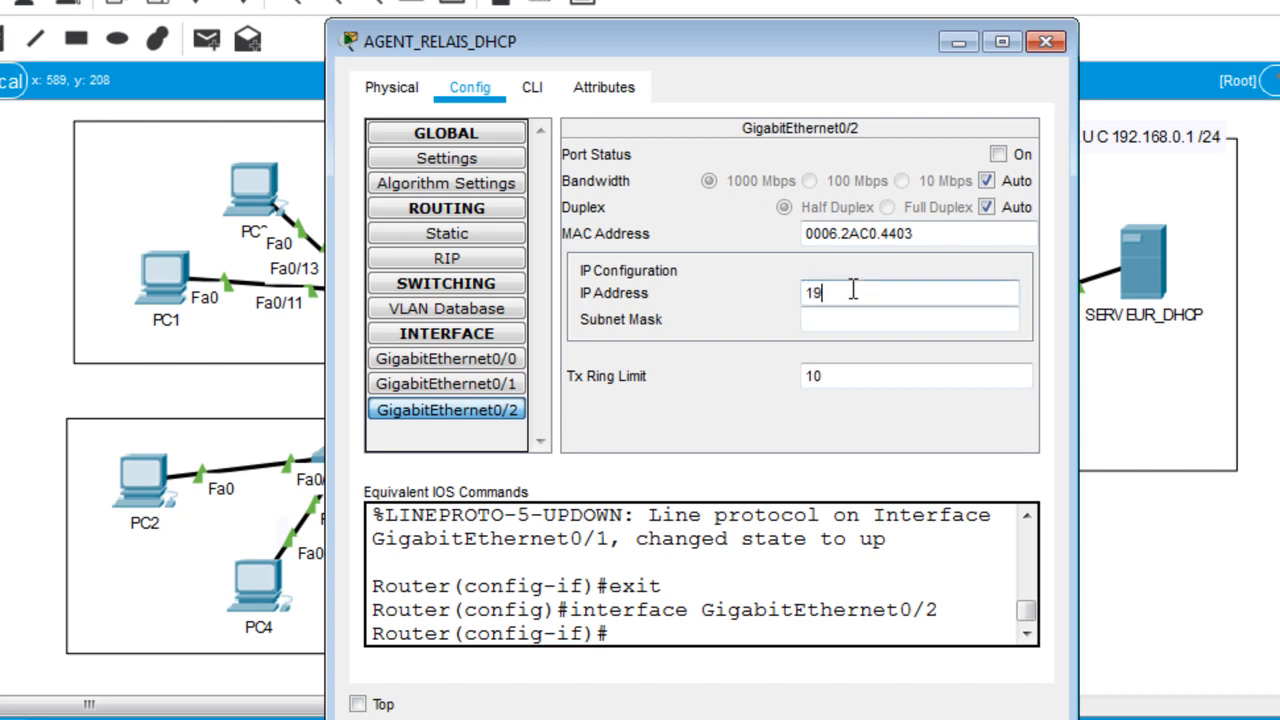
text(.2.1)
click(877, 323)
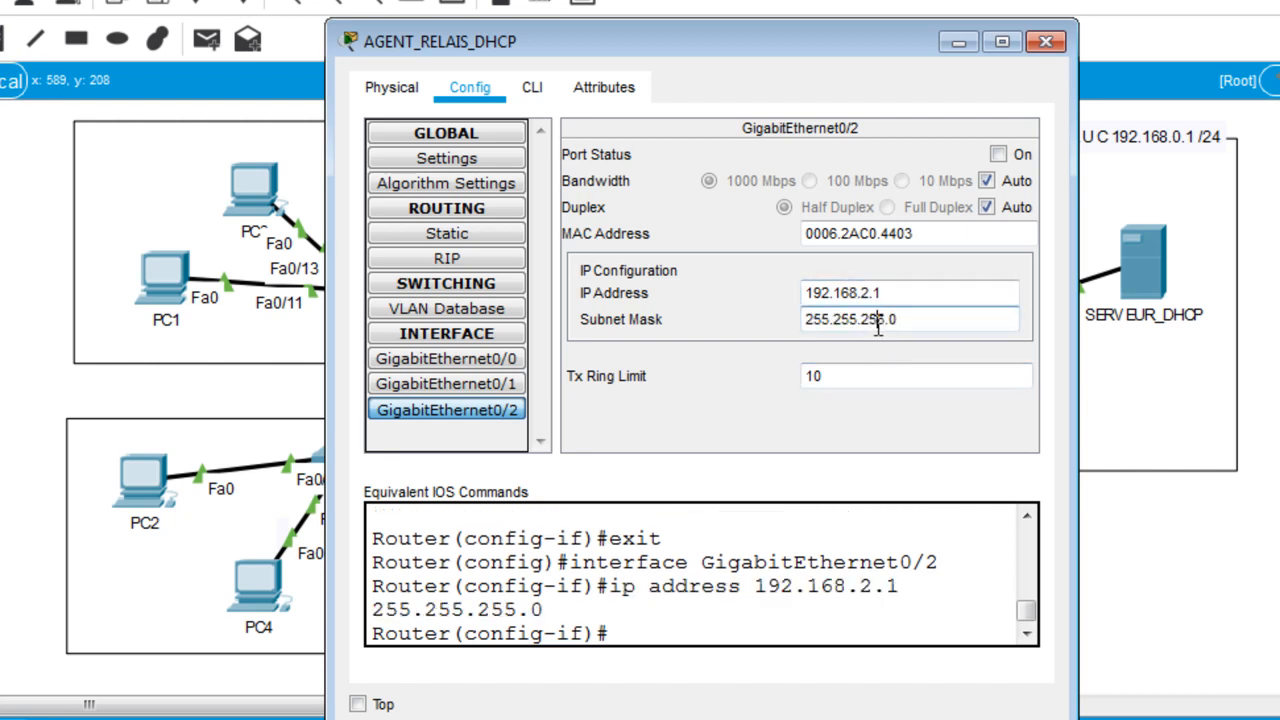
key(Return)
click(998, 155)
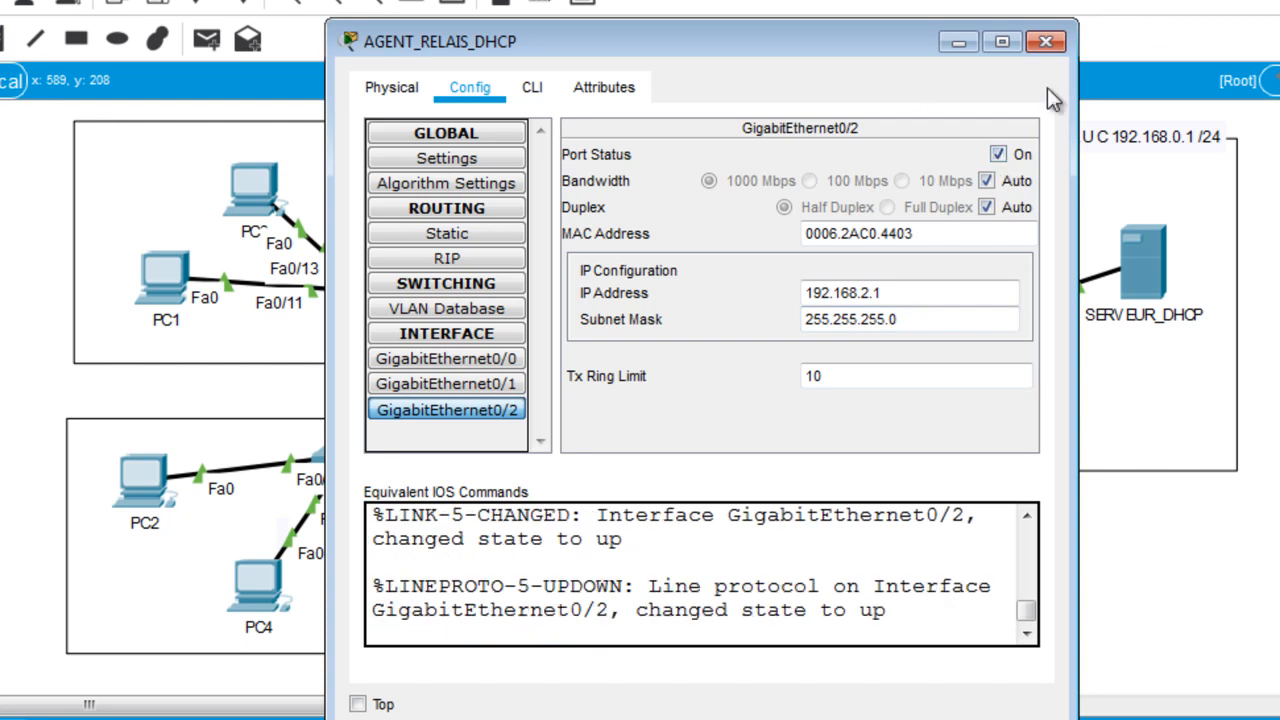
click(1040, 42)
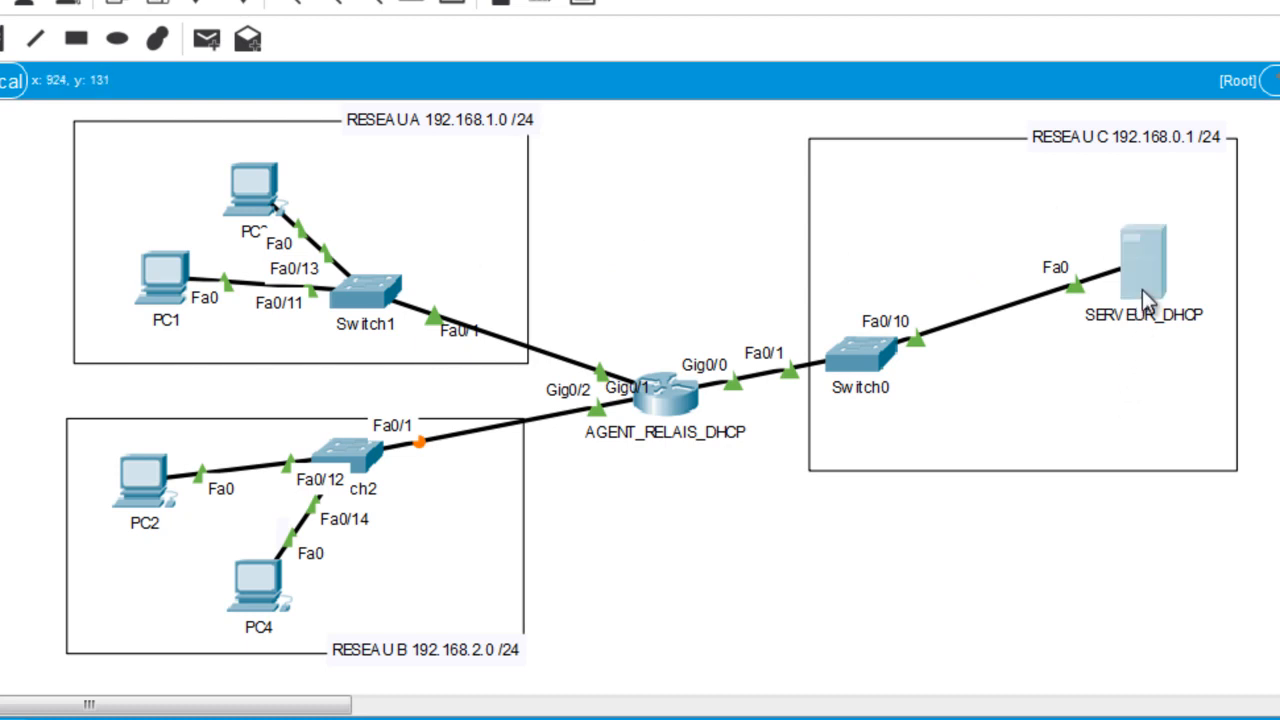
Open the DHCP service of SERVEUR_DHCP and set the default gateway of serverPool to 192.168.1.1.
click(1107, 312)
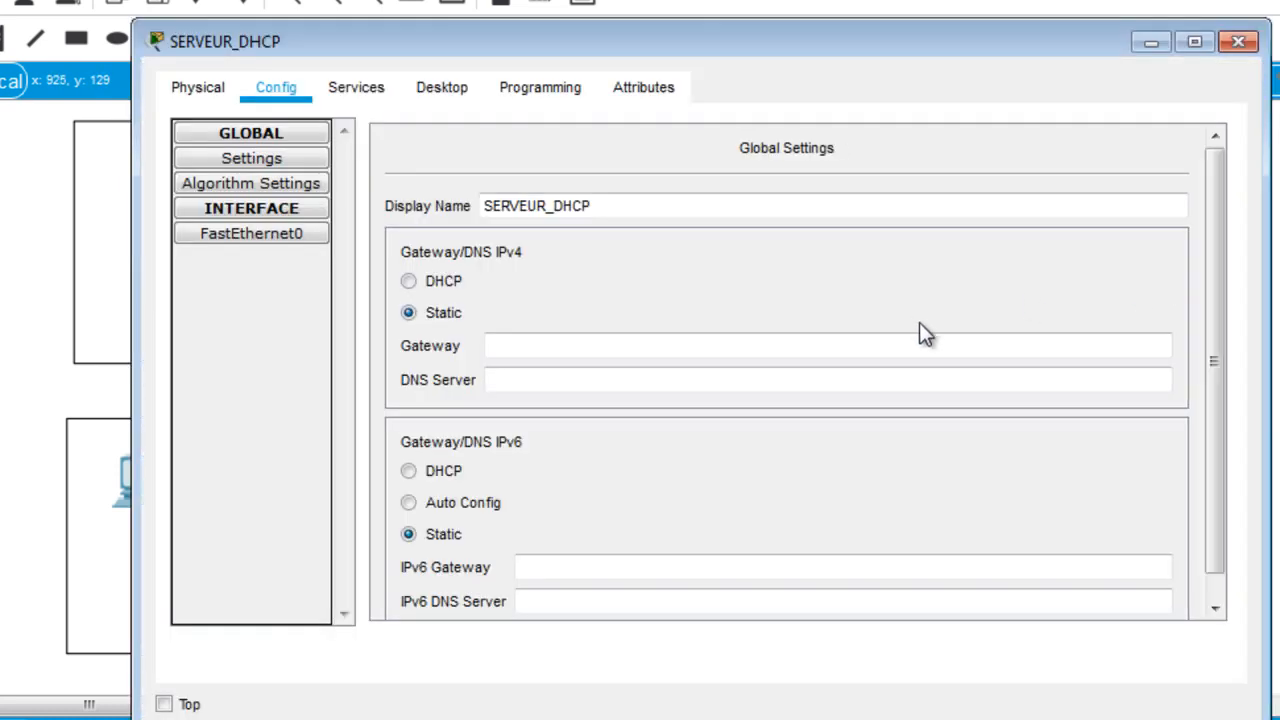
click(368, 92)
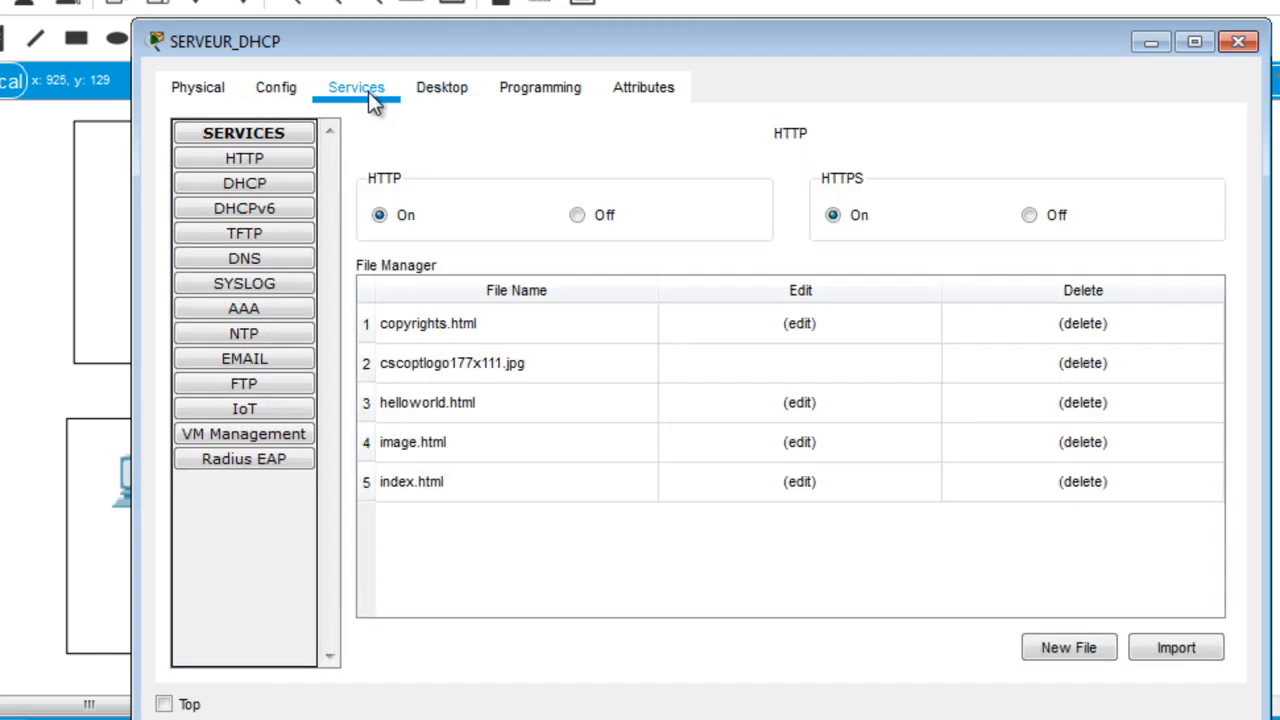
click(258, 187)
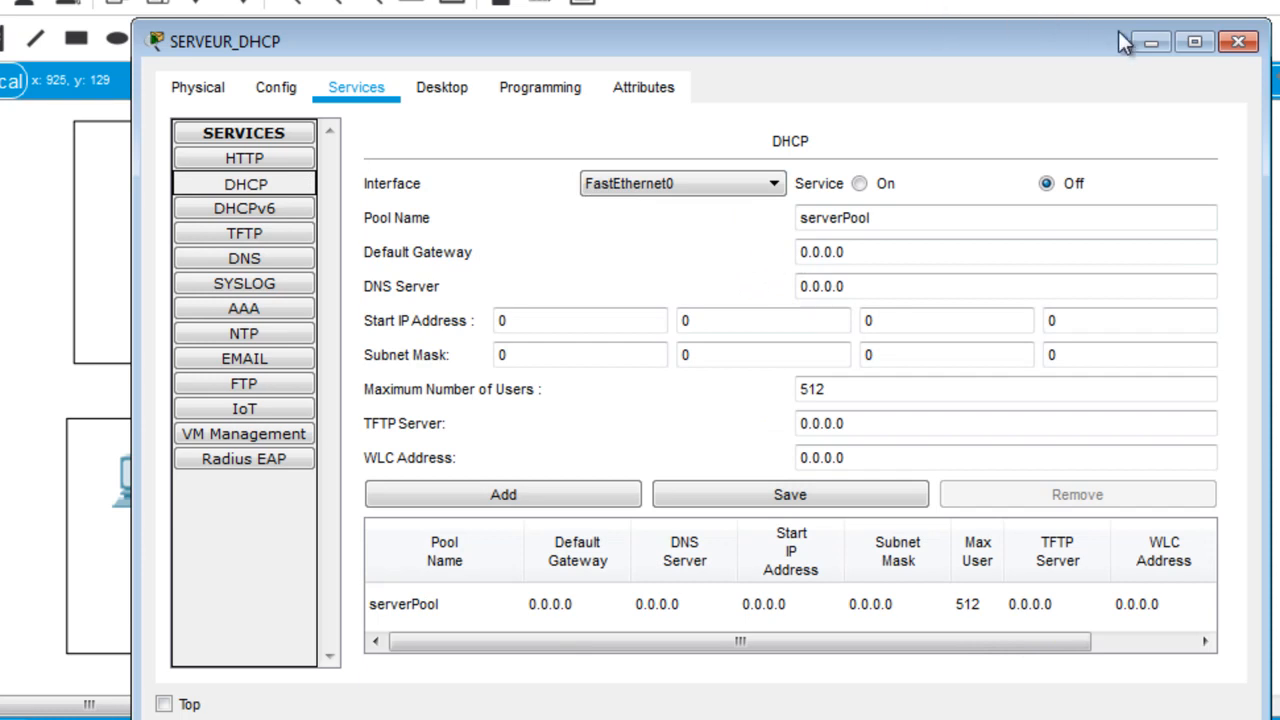
click(1146, 48)
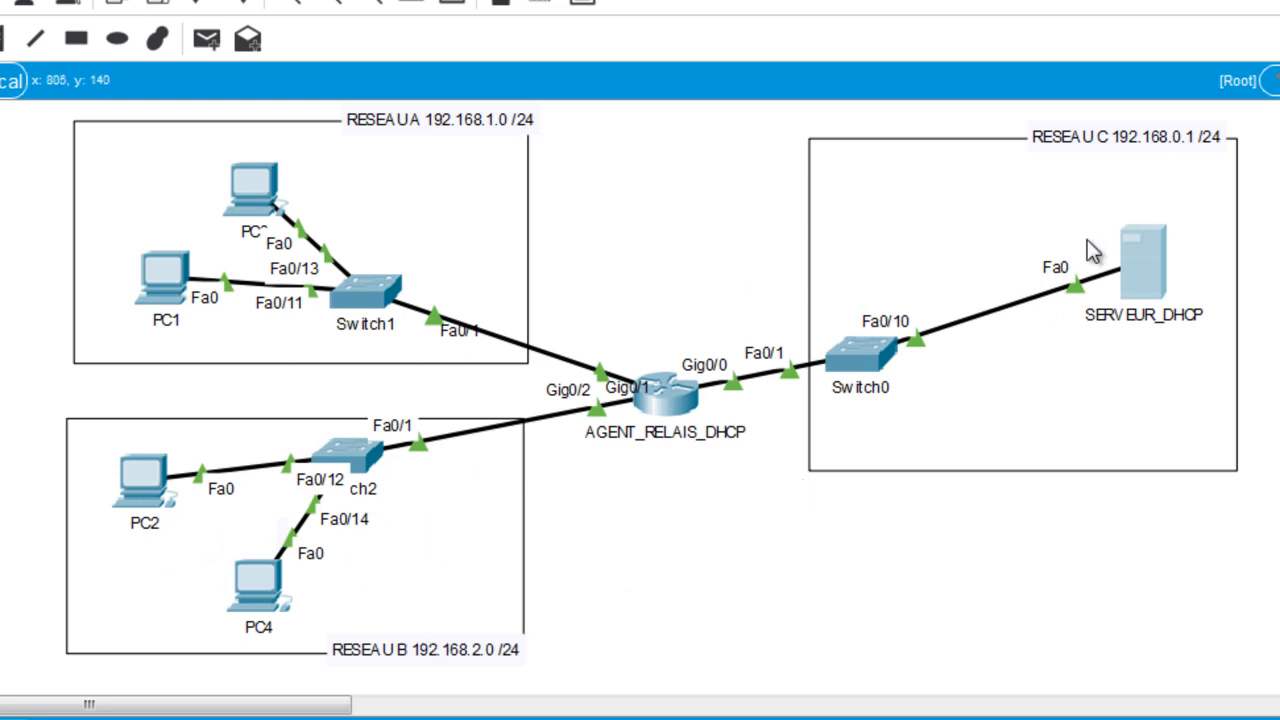
click(1138, 251)
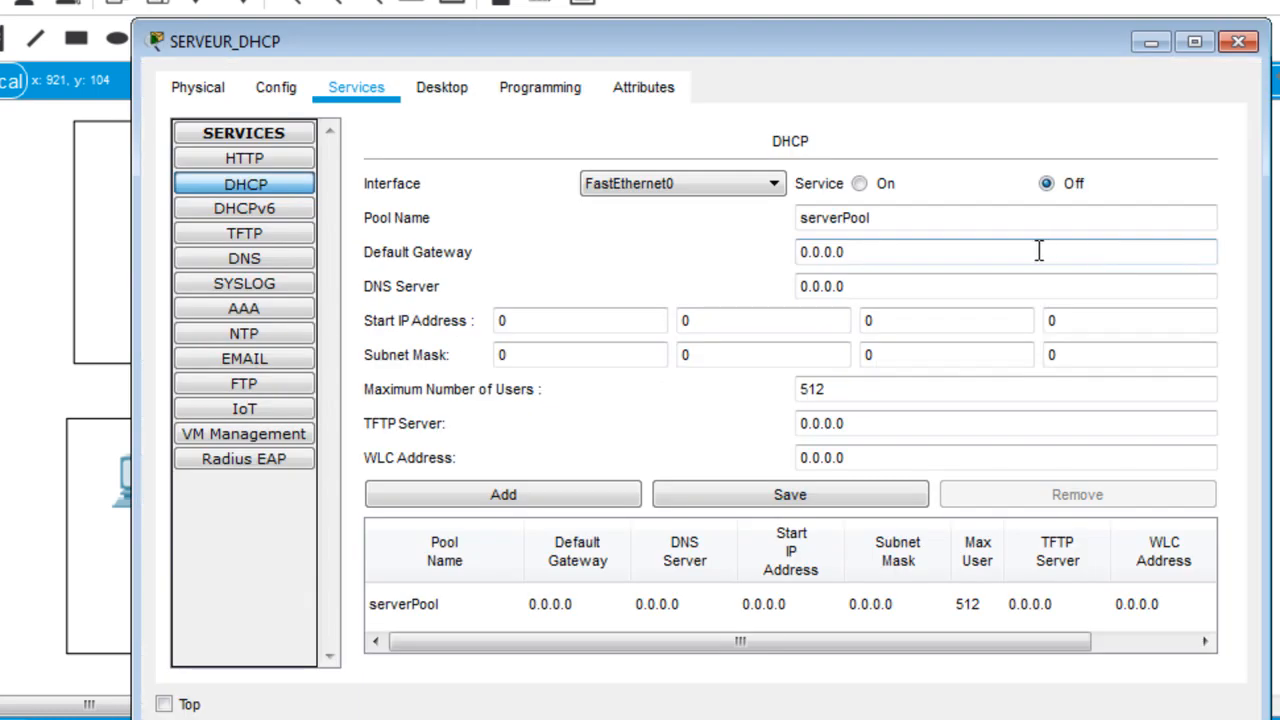
click(857, 261)
key(BackSpace)
key(BackSpace)
key(BackSpace)
key(BackSpace)
key(BackSpace)
key(BackSpace)
key(BackSpace)
text(192.168.1.1)
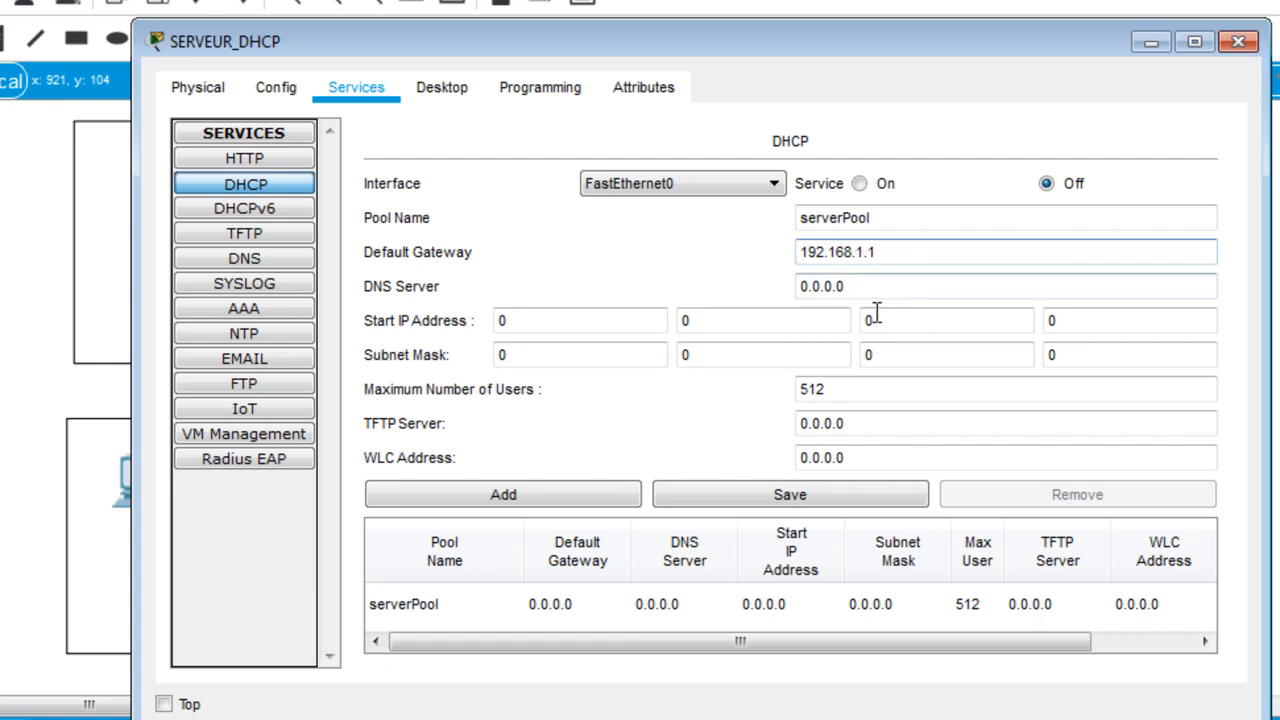
click(878, 292)
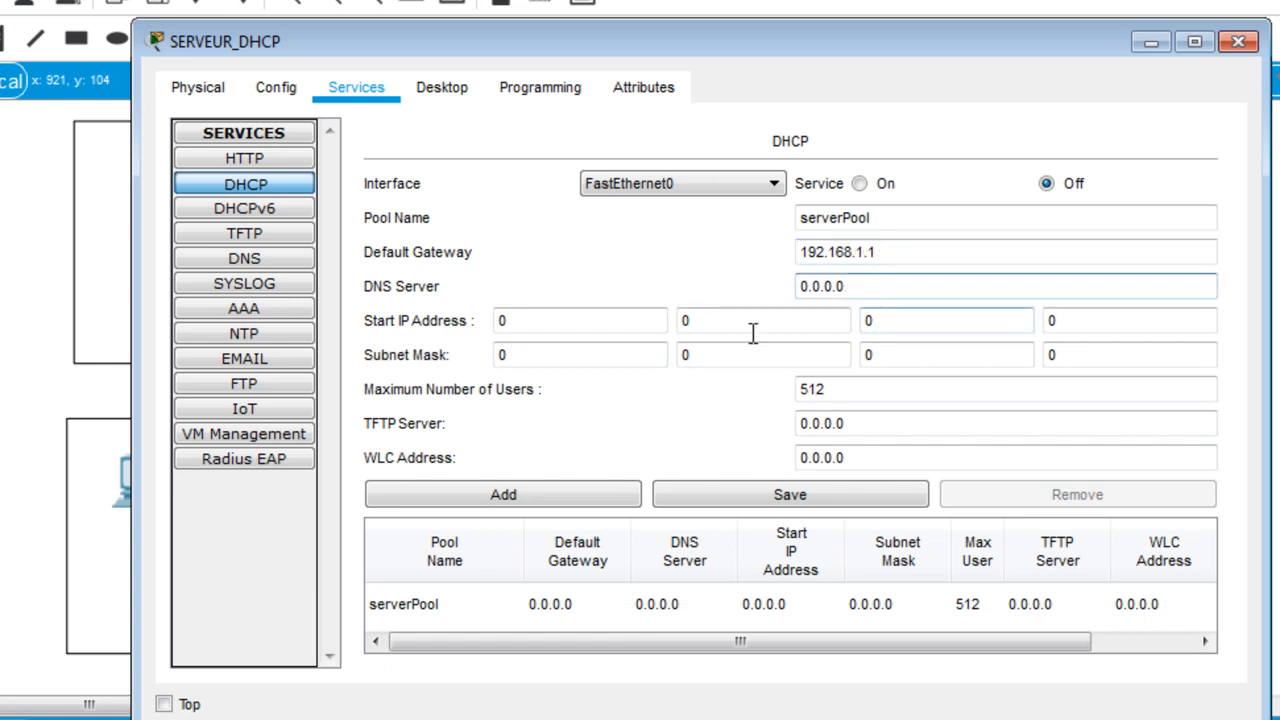
Set the start IP address of the DHCP pool serverPool to 192.168.1.2.
click(661, 330)
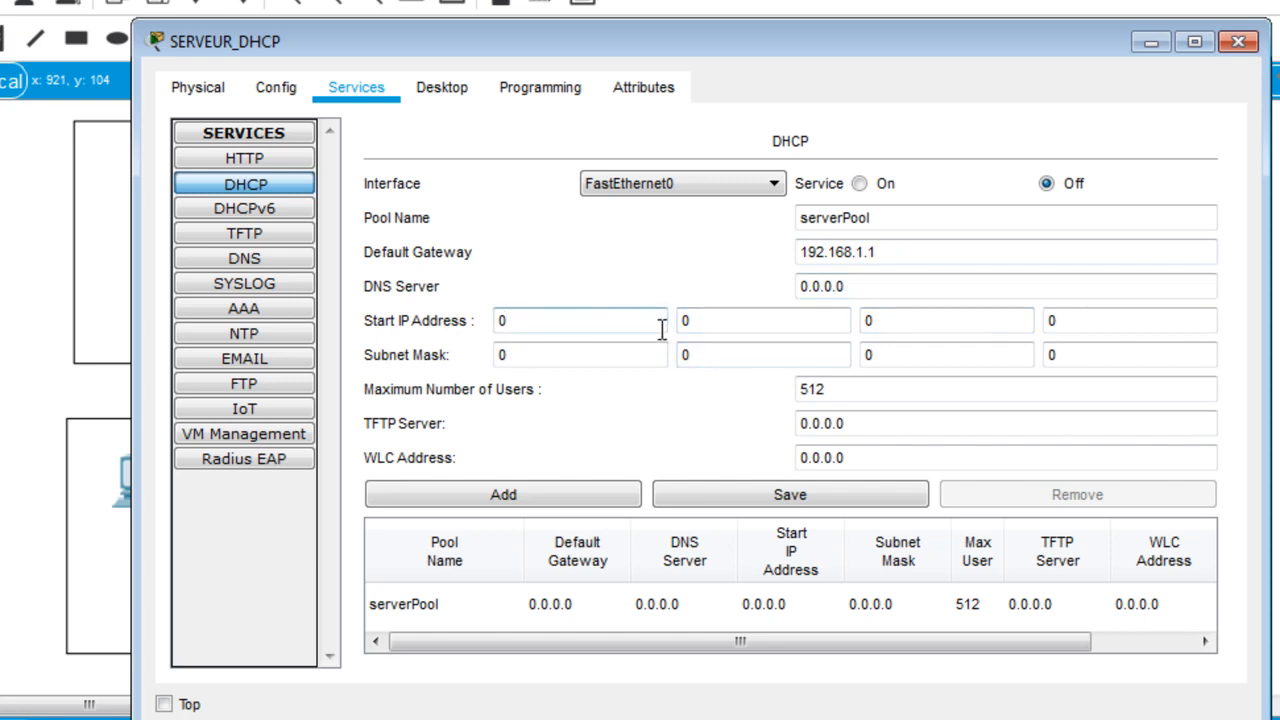
key(BackSpace)
text(192)
click(730, 320)
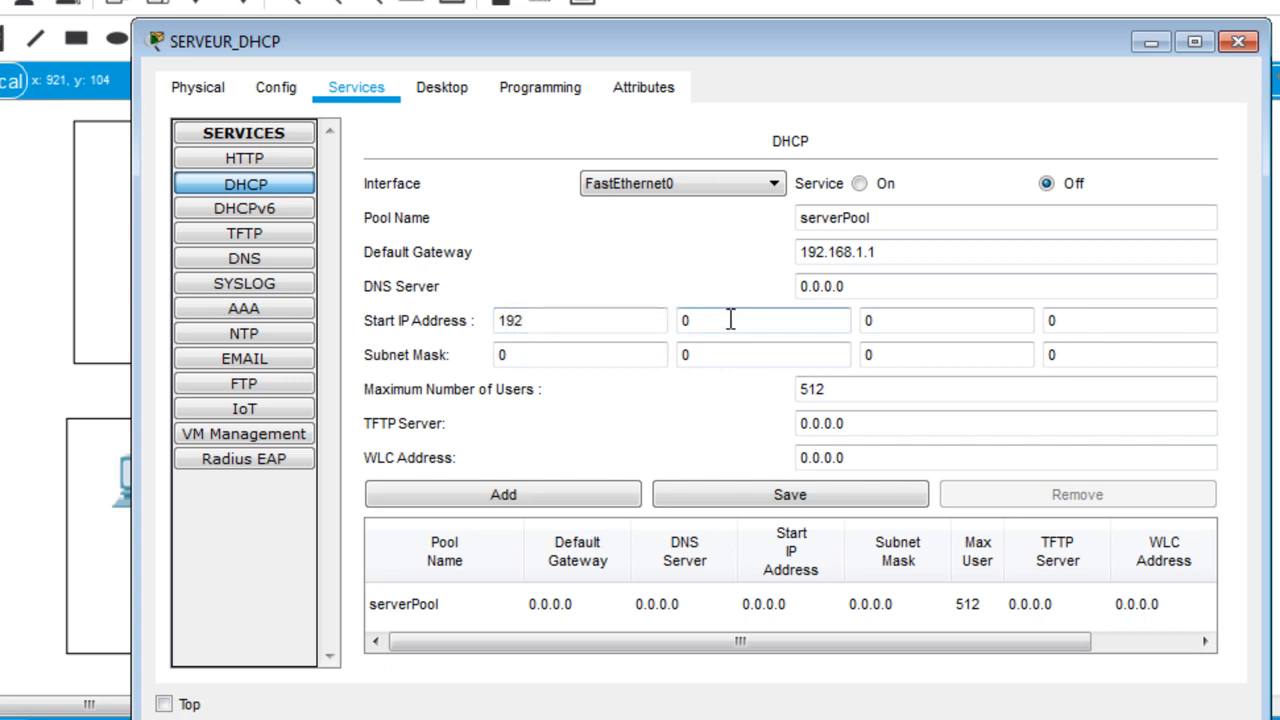
key(BackSpace)
text(168)
click(880, 316)
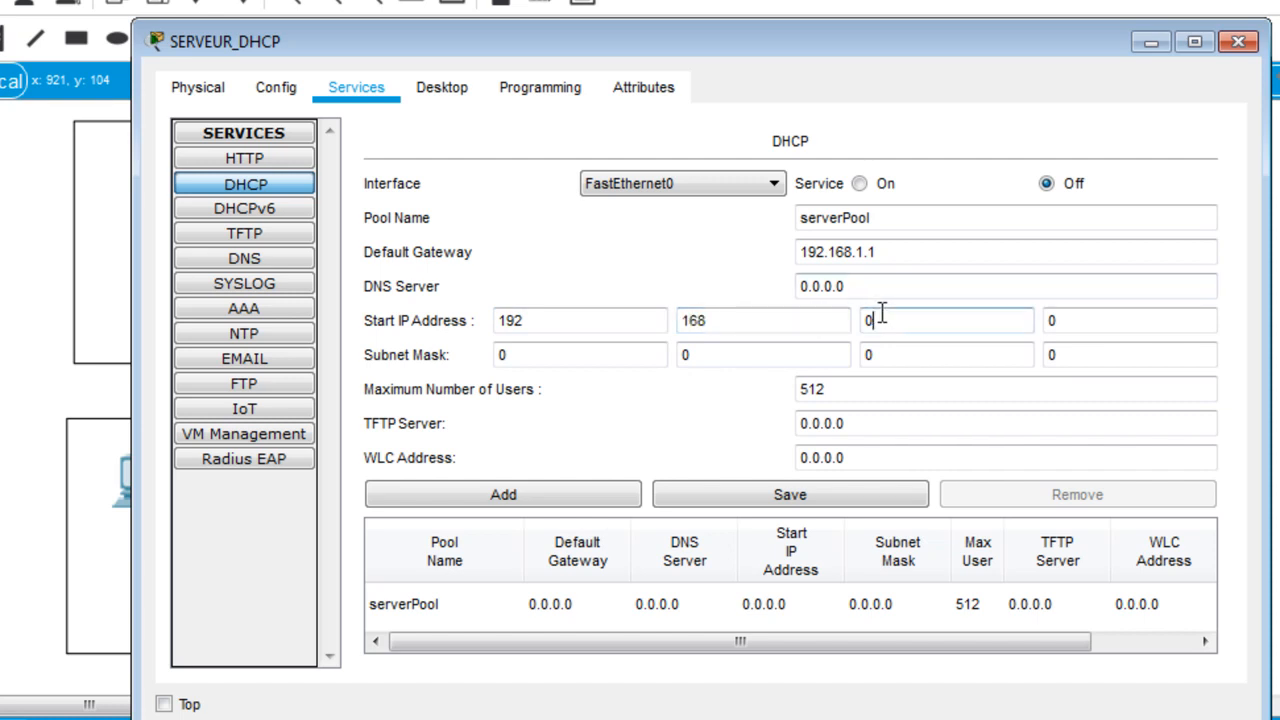
text(1)
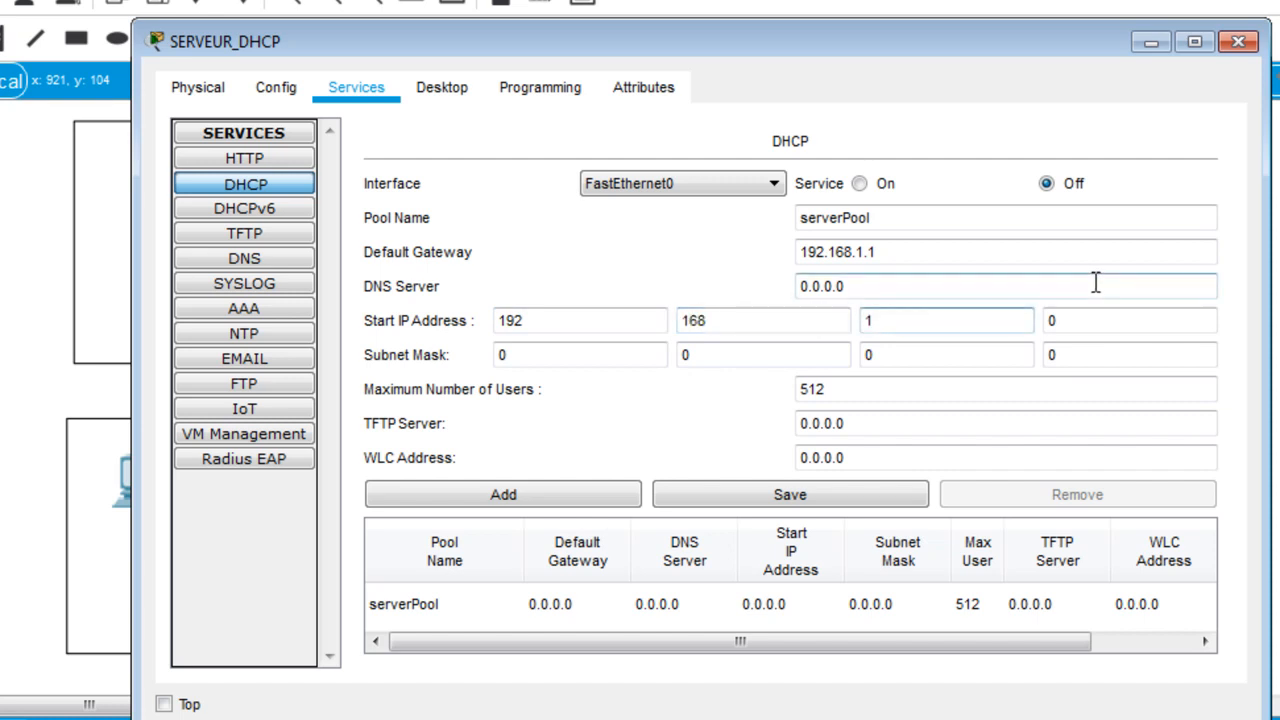
click(1076, 325)
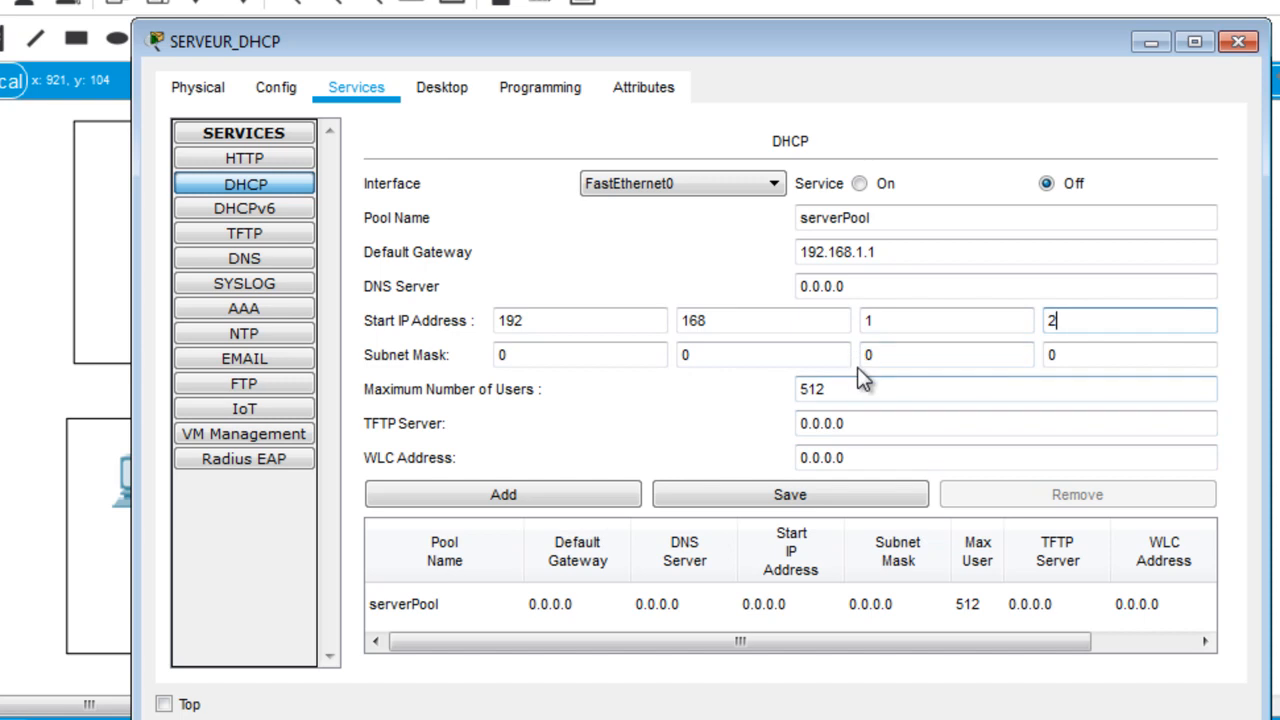
Set the subnet mask of the DHCP pool serverPool to 255.255.255.0.
click(797, 360)
click(632, 355)
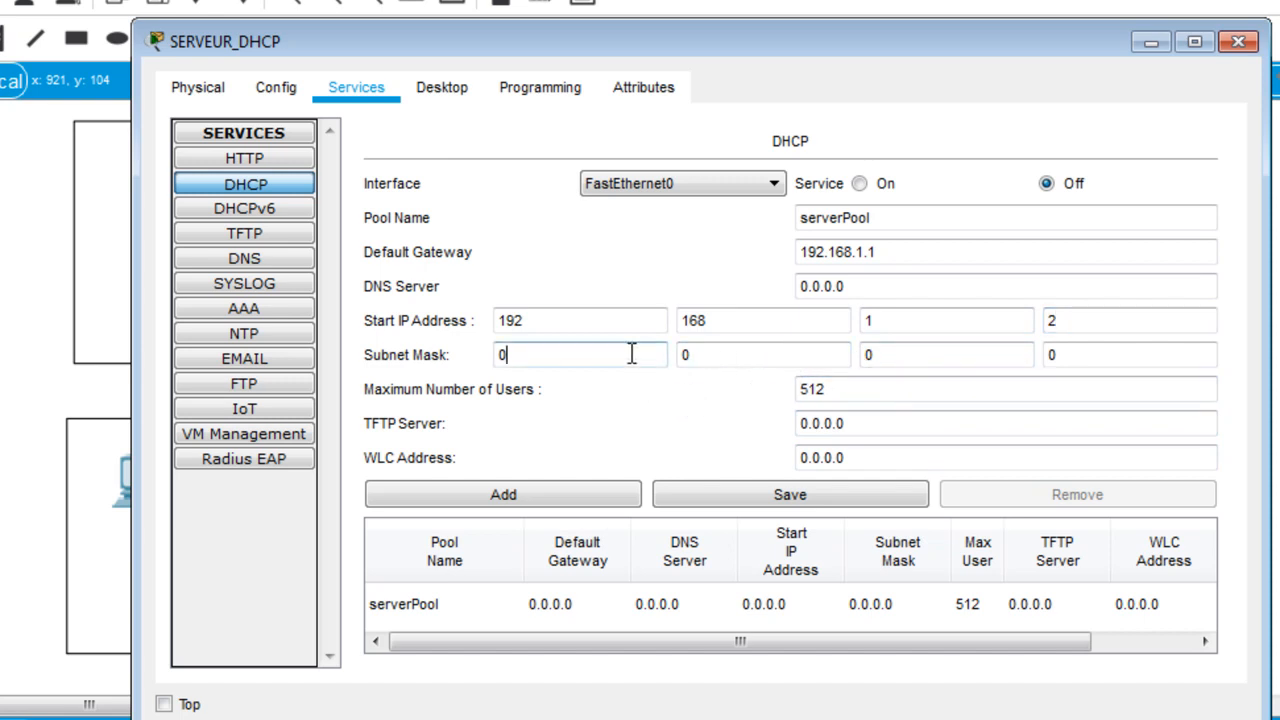
text(255)
click(746, 352)
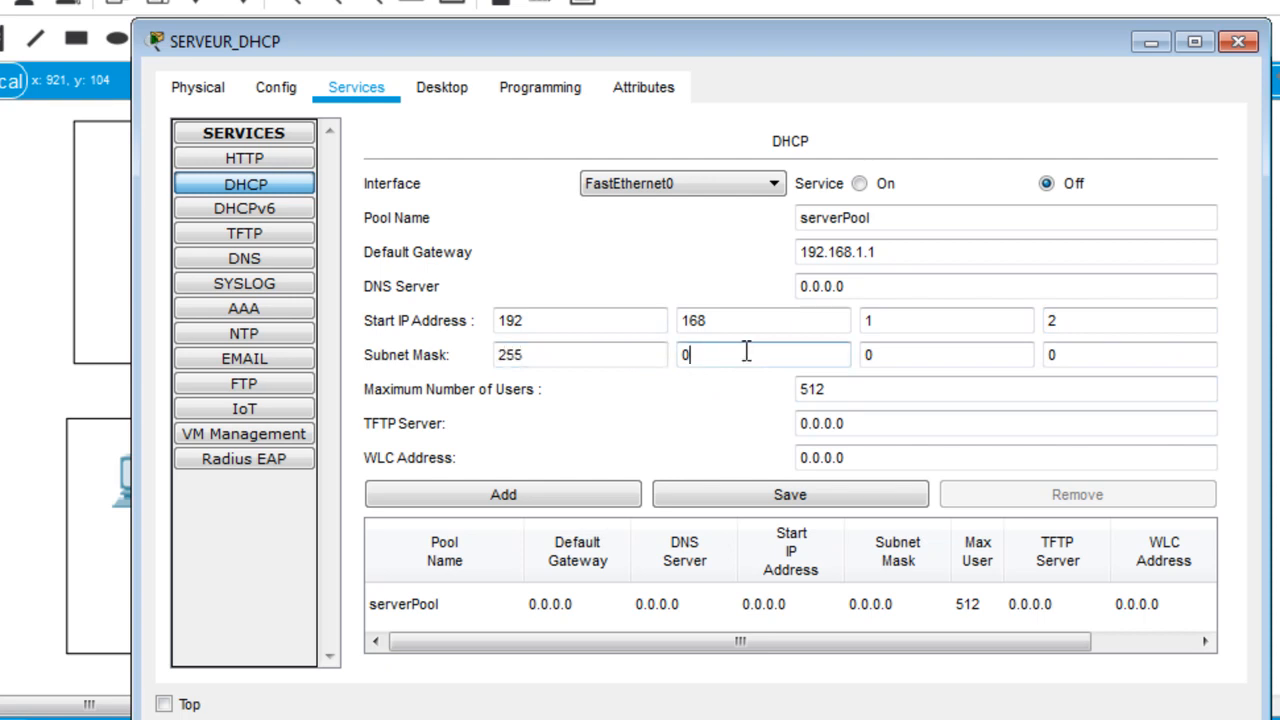
text(255)
click(950, 350)
text(255)
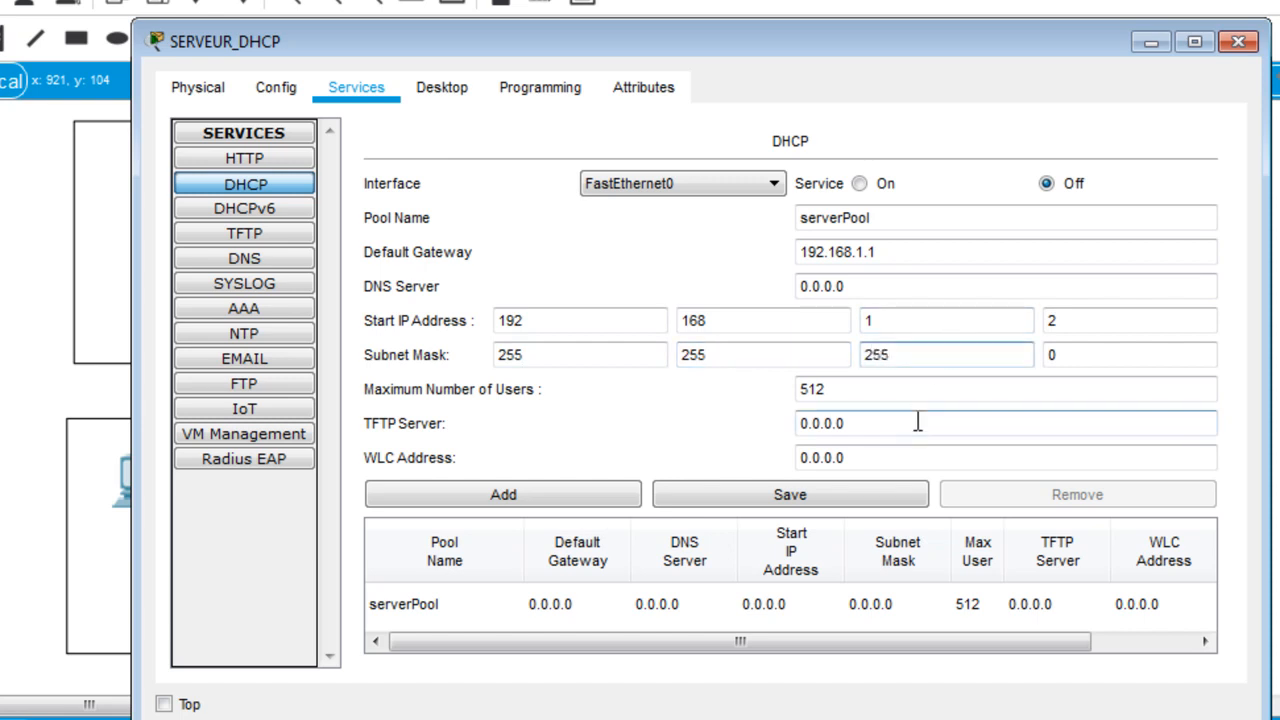
Set the maximum number of users of serverPool to 100 and save the pool.
click(849, 390)
double_click(822, 393)
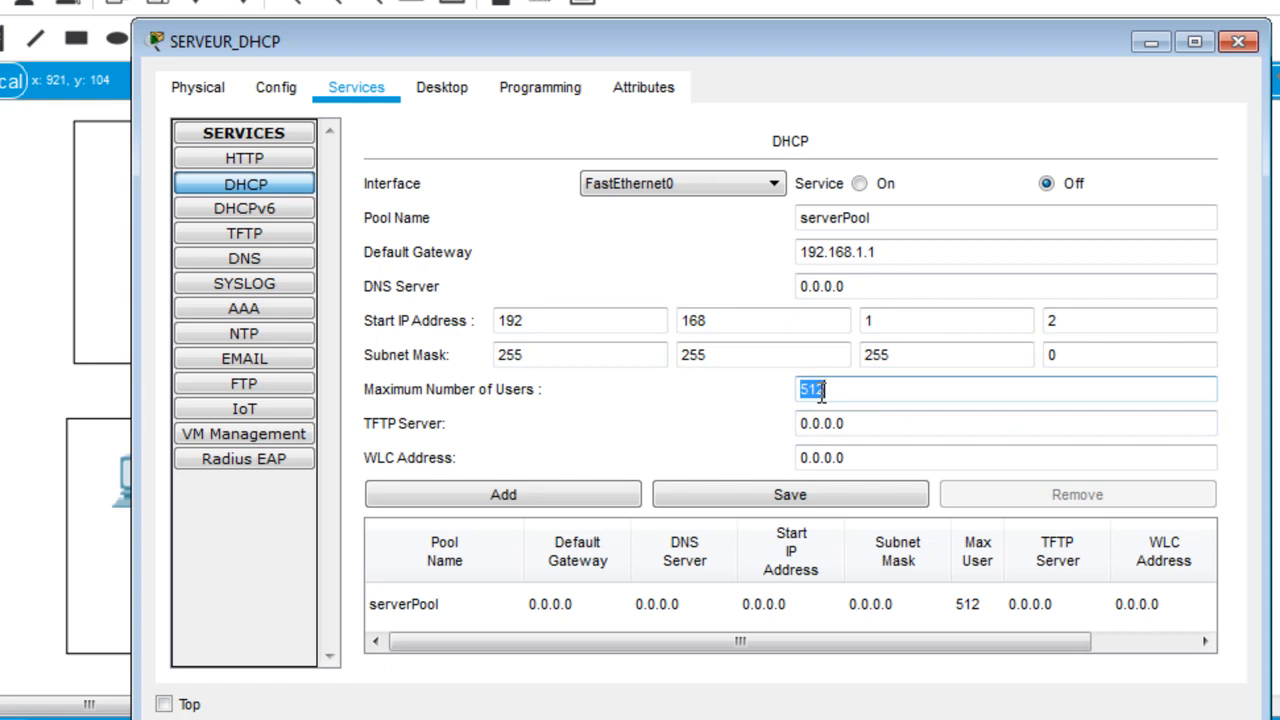
key(BackSpace)
text(100)
click(787, 503)
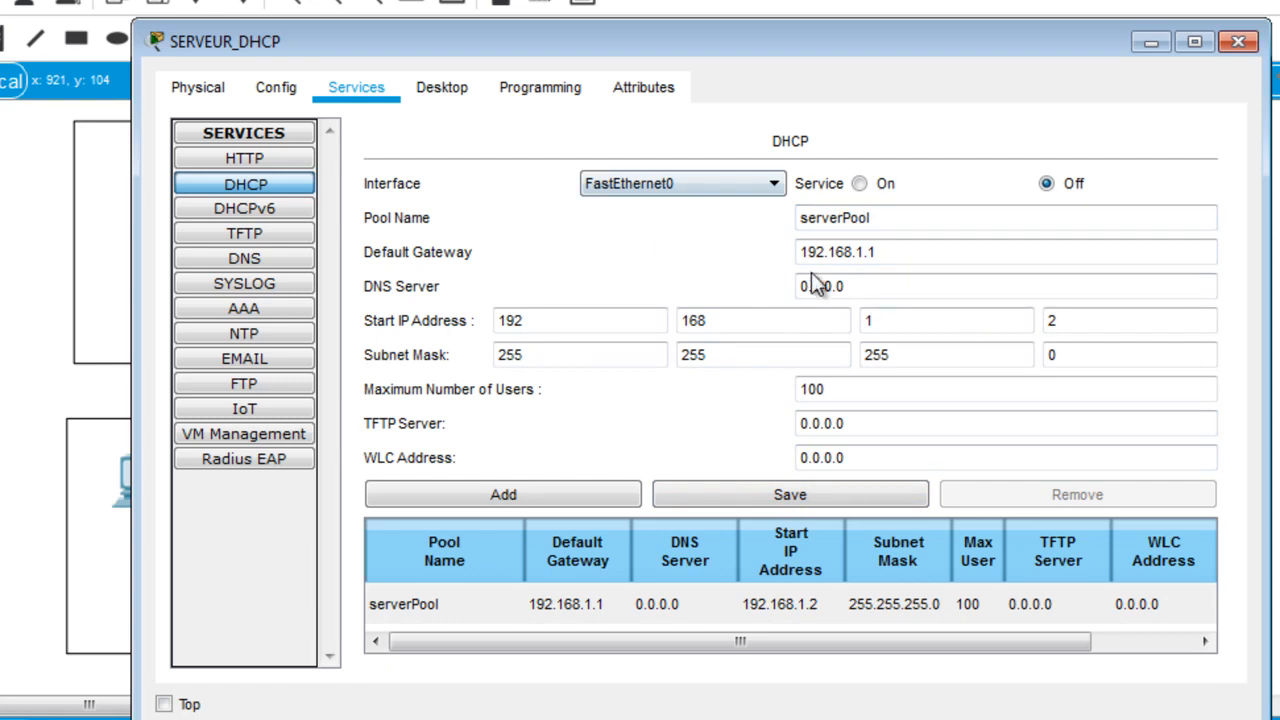
Name the new DHCP pool MONPOOL and set its default gateway to 192.168.2.1.
drag(904, 216, 790, 222)
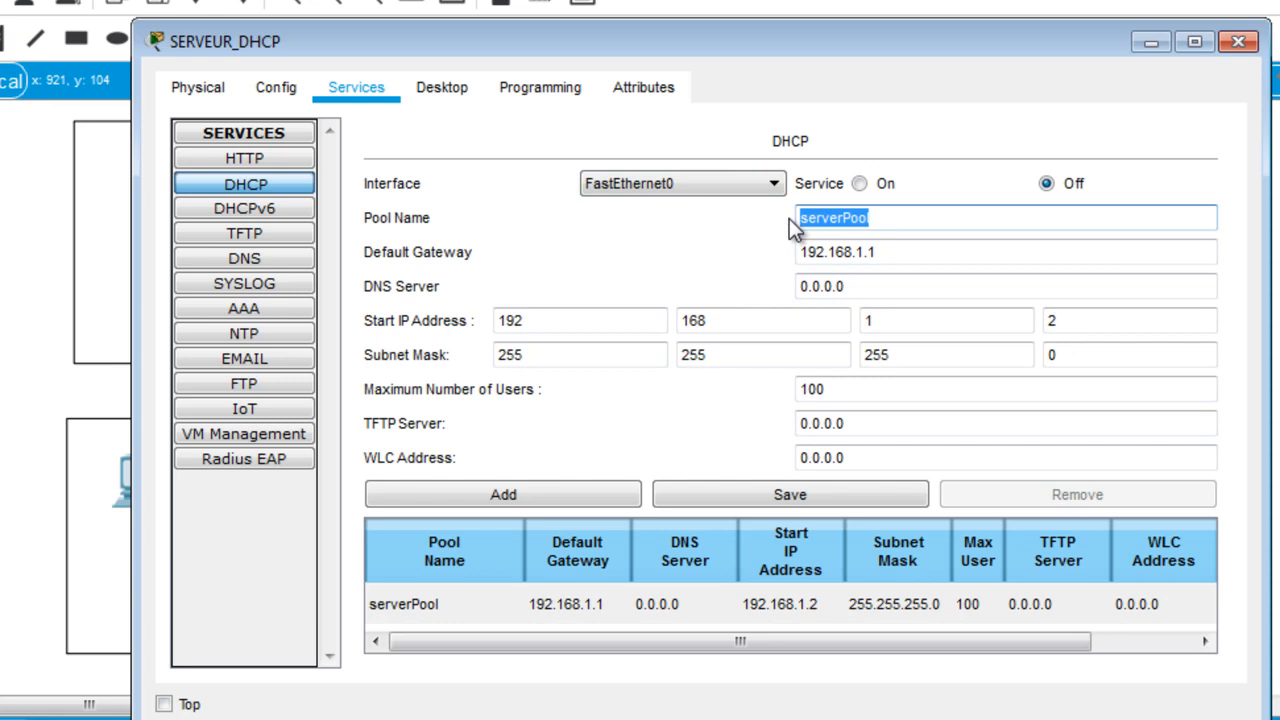
key(BackSpace)
text(MONPOOL)
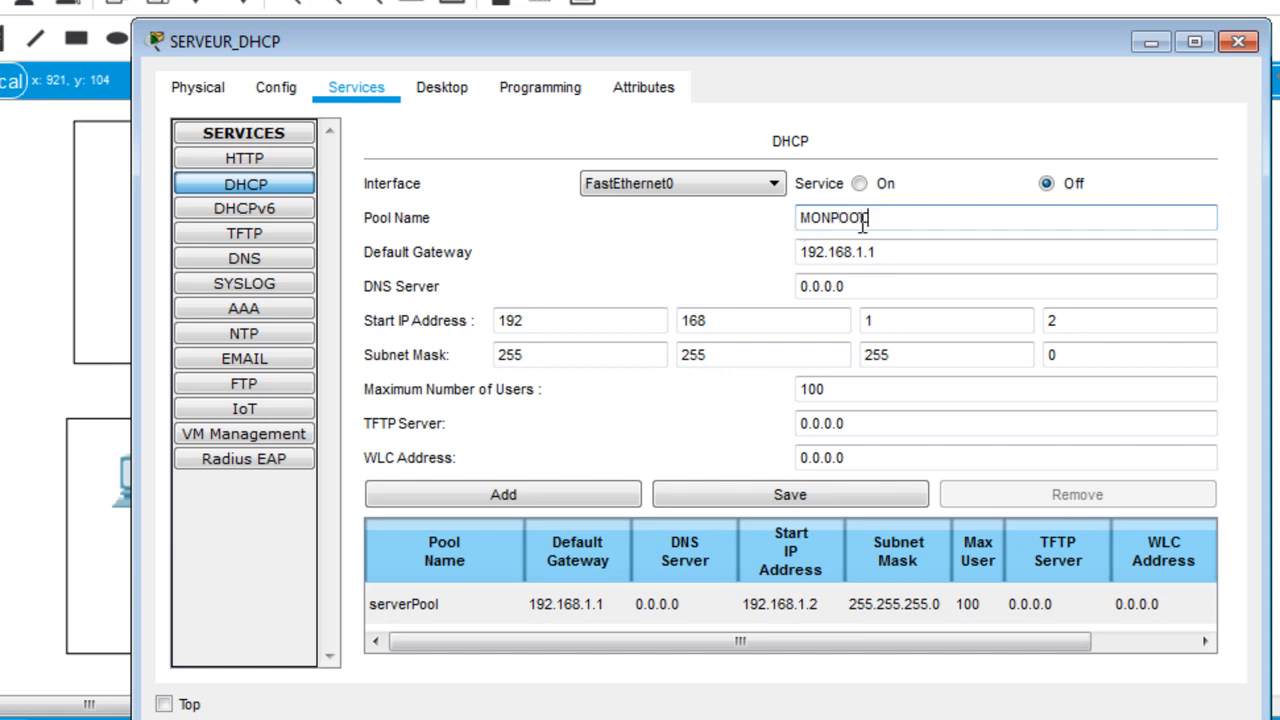
click(897, 259)
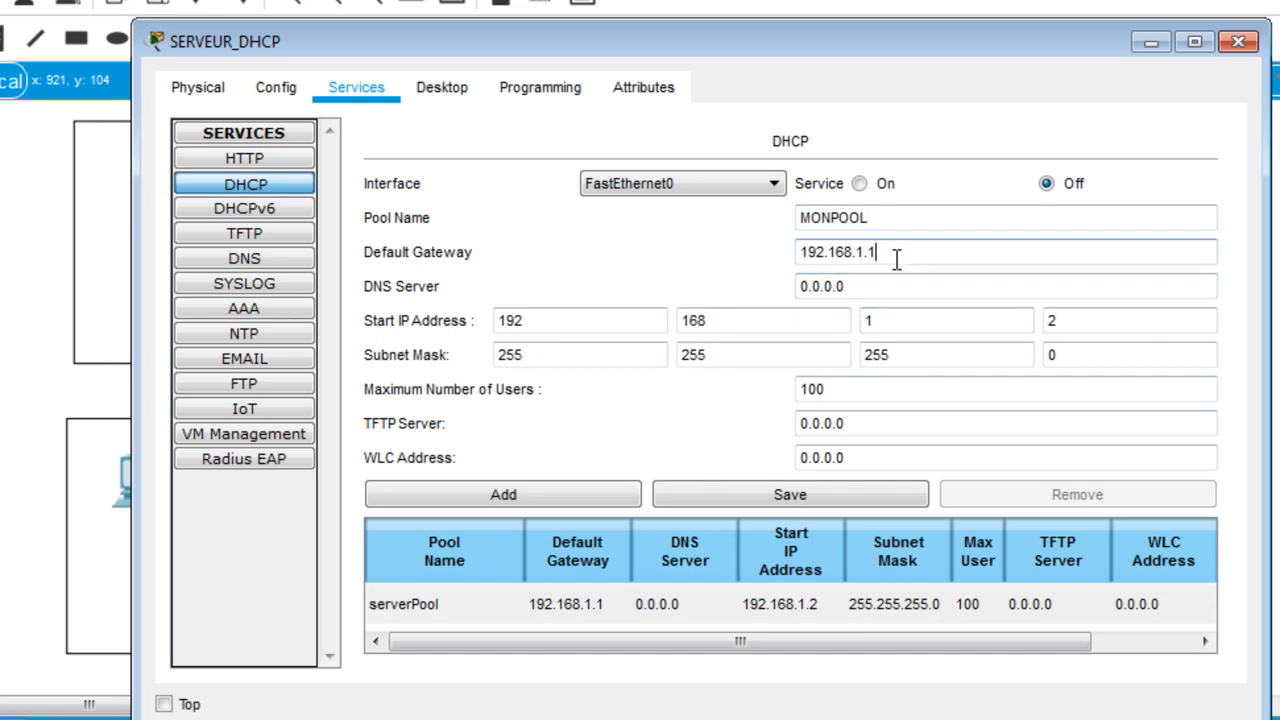
key(BackSpace)
key(BackSpace)
text(.1)
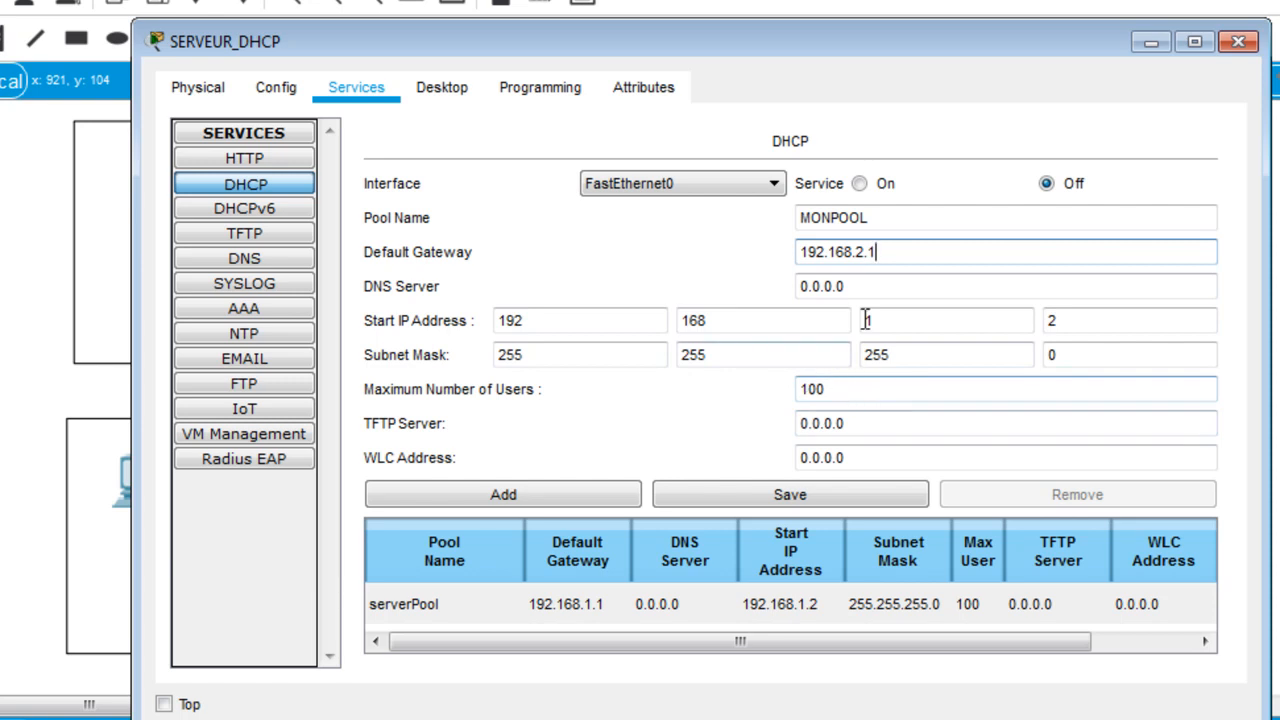
Set the start IP address of MONPOOL to 192.168.2.2, add the pool and check the pool list.
click(939, 318)
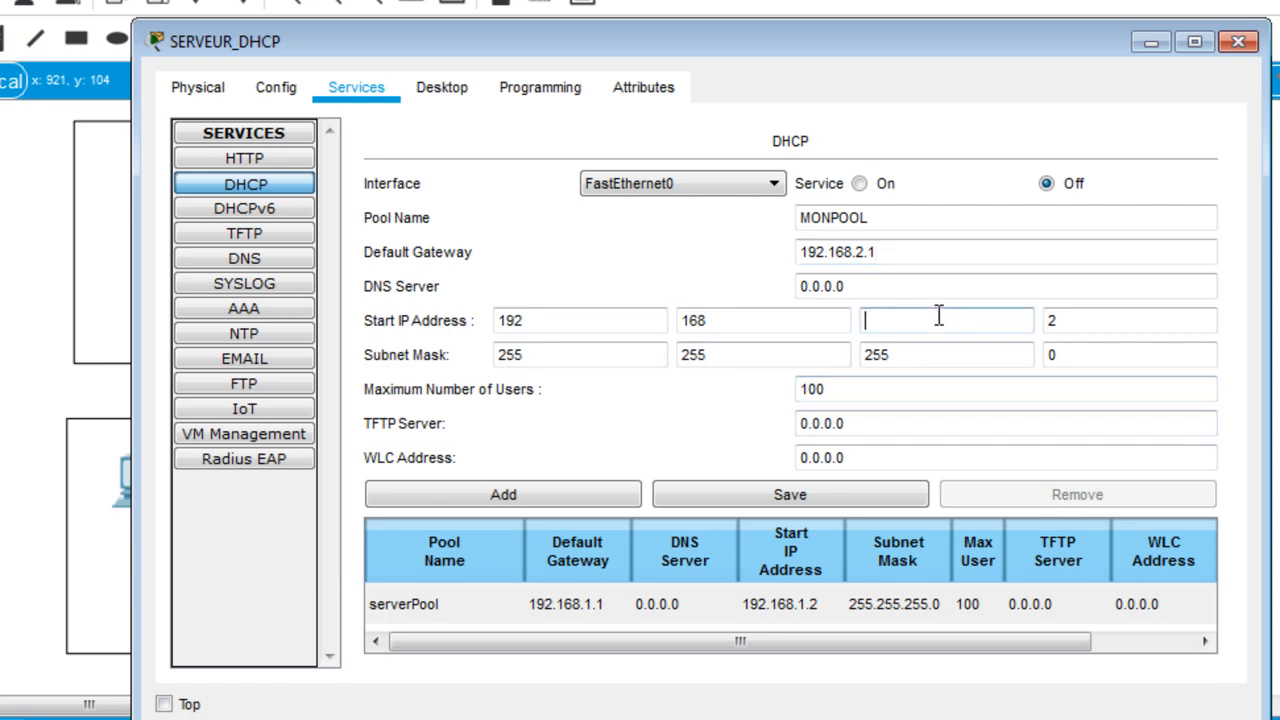
text(2)
click(548, 493)
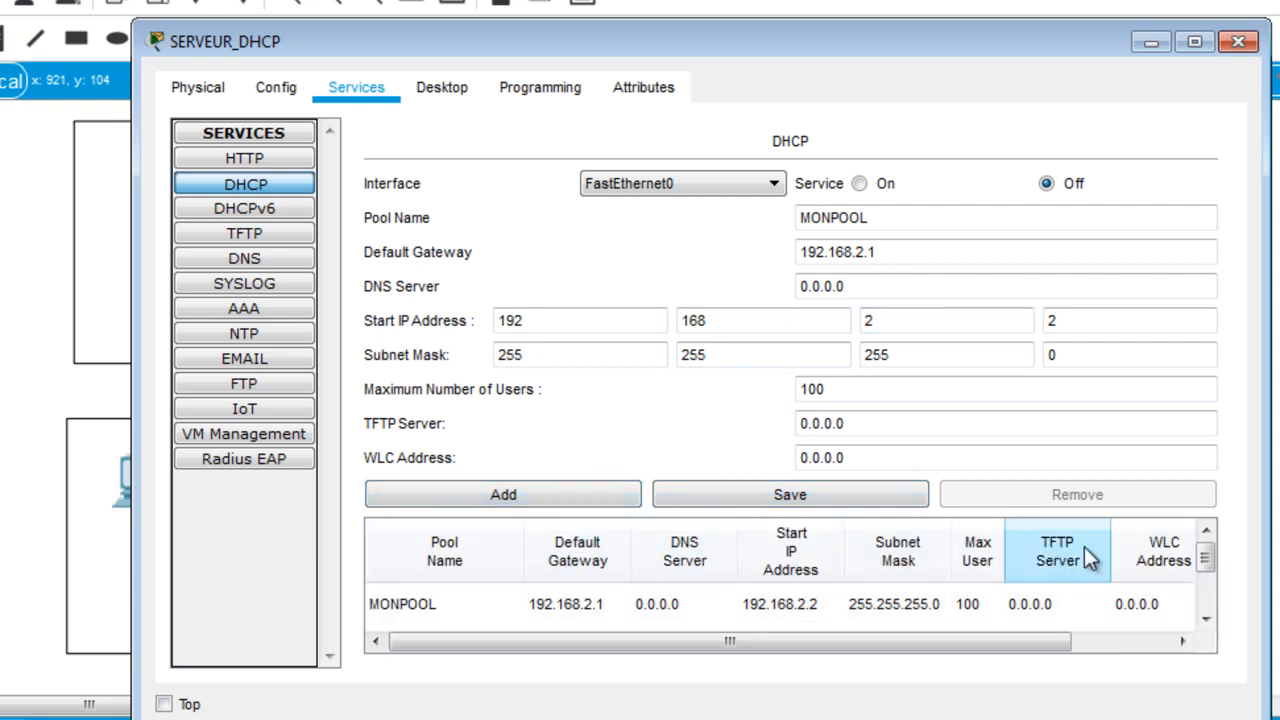
drag(1209, 568, 1205, 600)
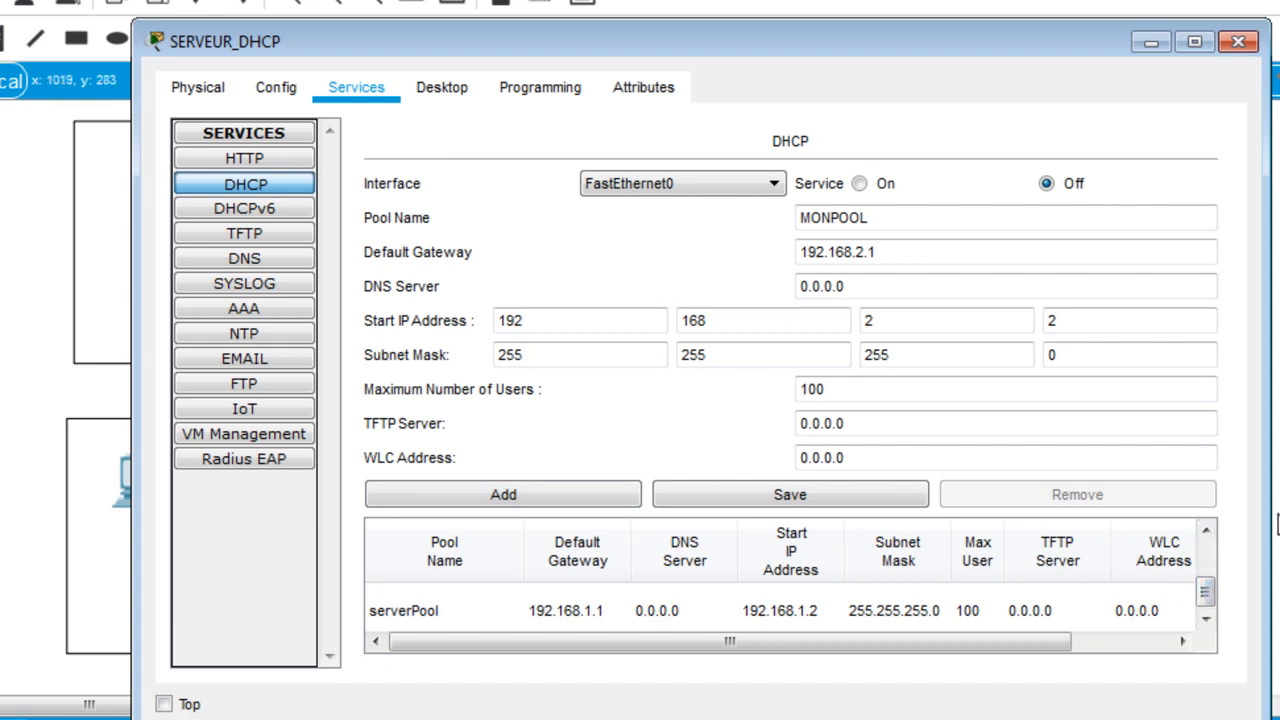
drag(1263, 522, 1279, 522)
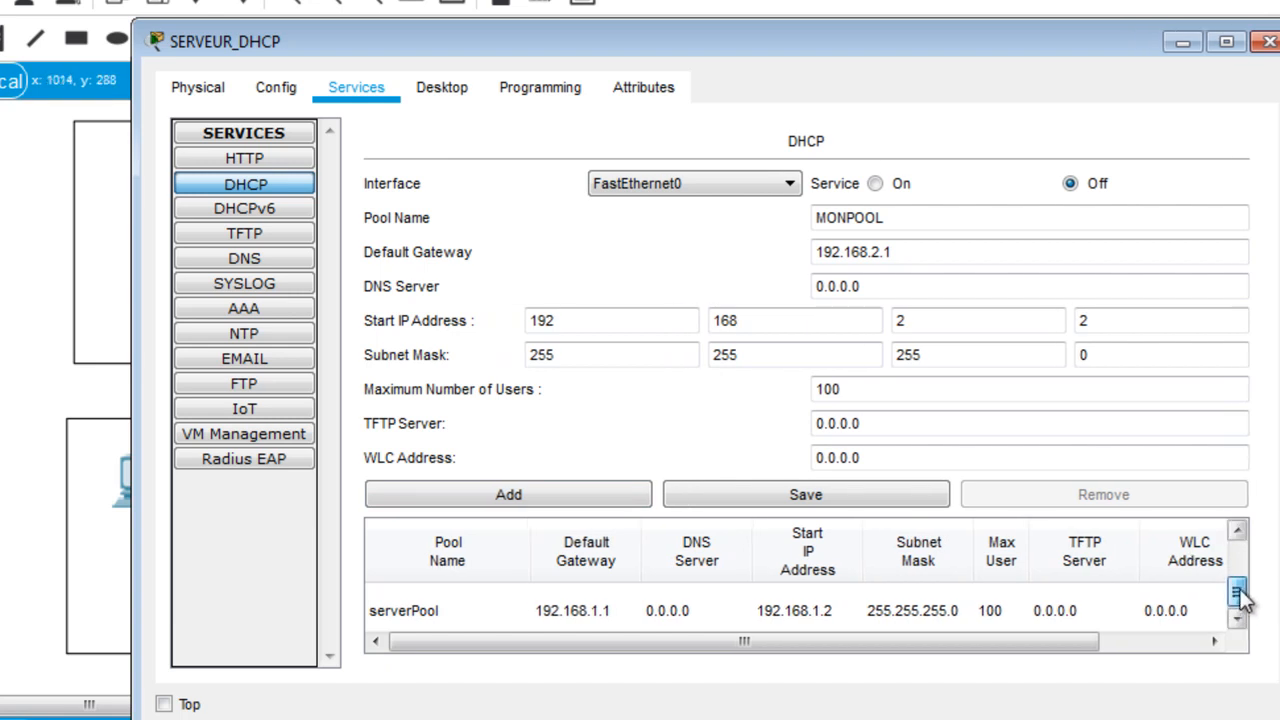
scroll(1241, 590, up, 1)
scroll(1243, 583, down, 1)
drag(1243, 595, 1246, 583)
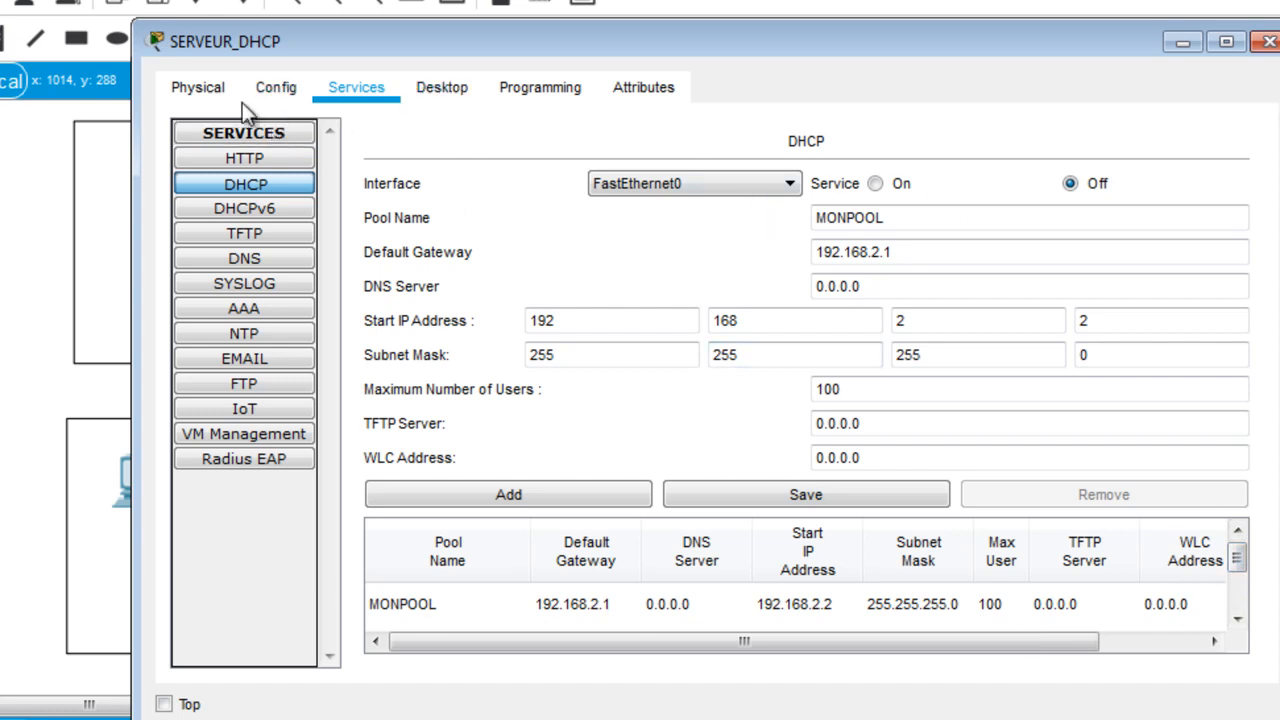
Open the static IP configuration of SERVEUR_DHCP and check the network address of RESEAU C in the topology.
click(447, 106)
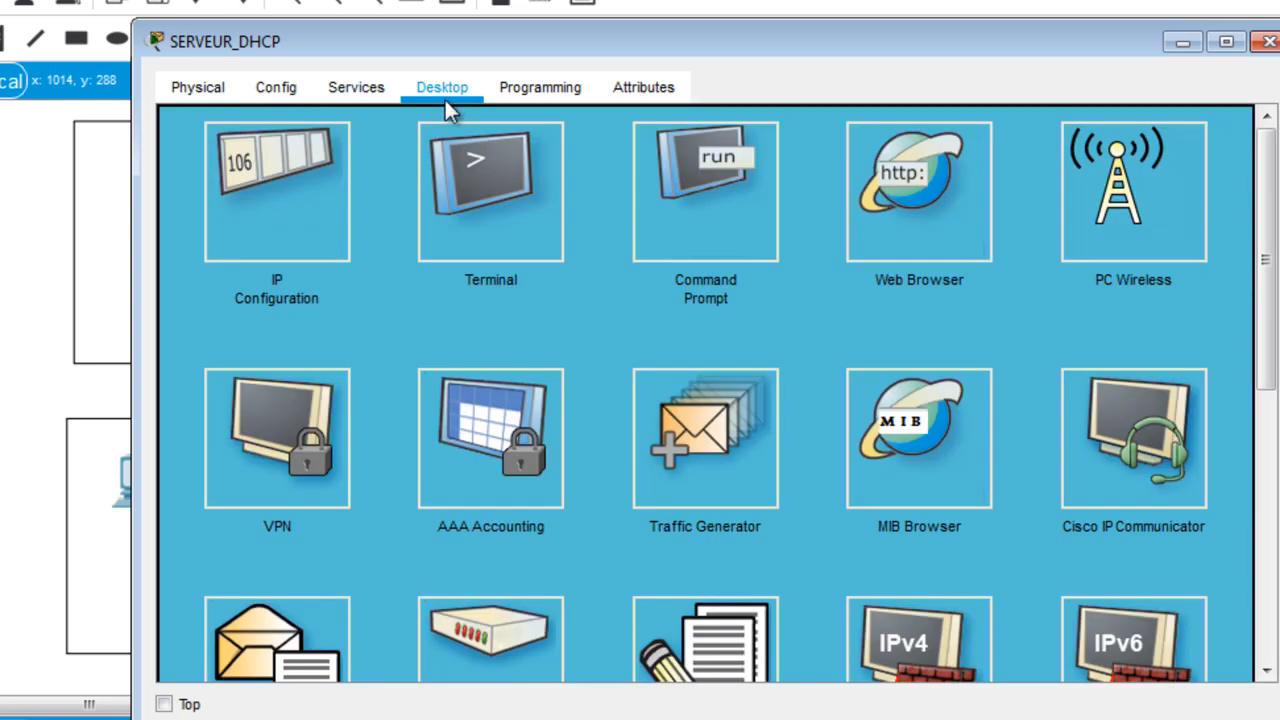
click(288, 195)
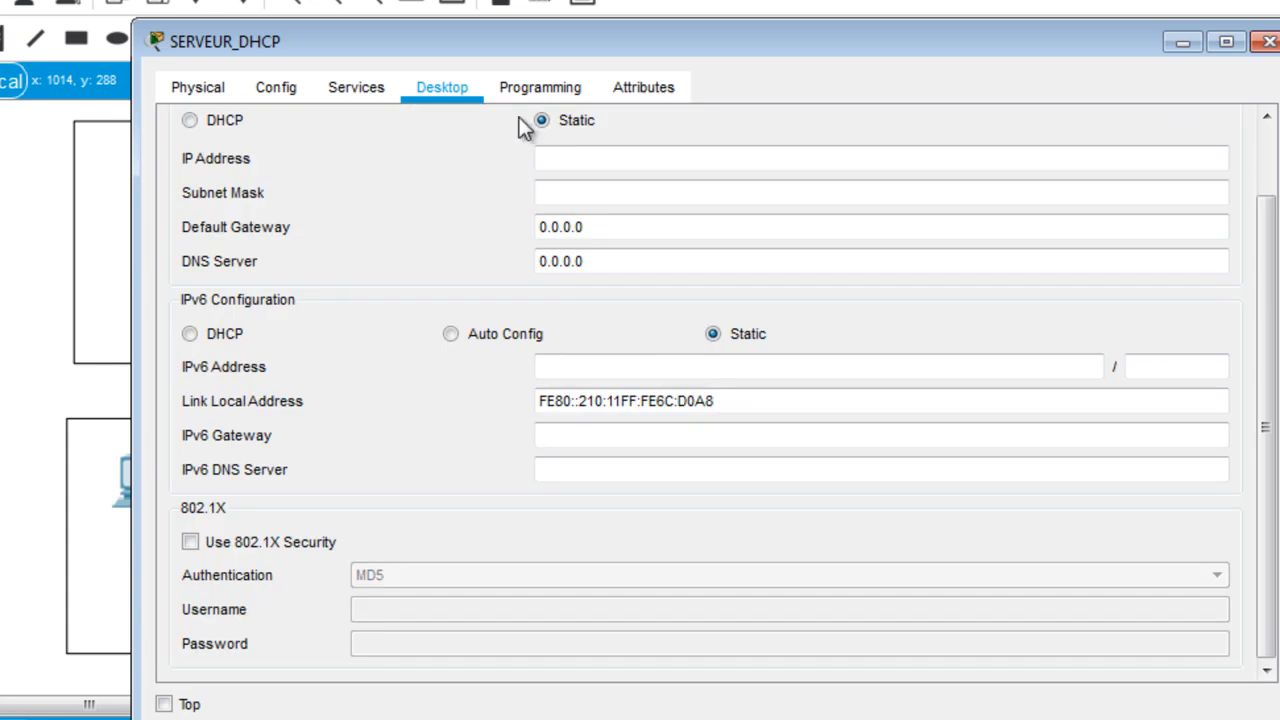
click(557, 160)
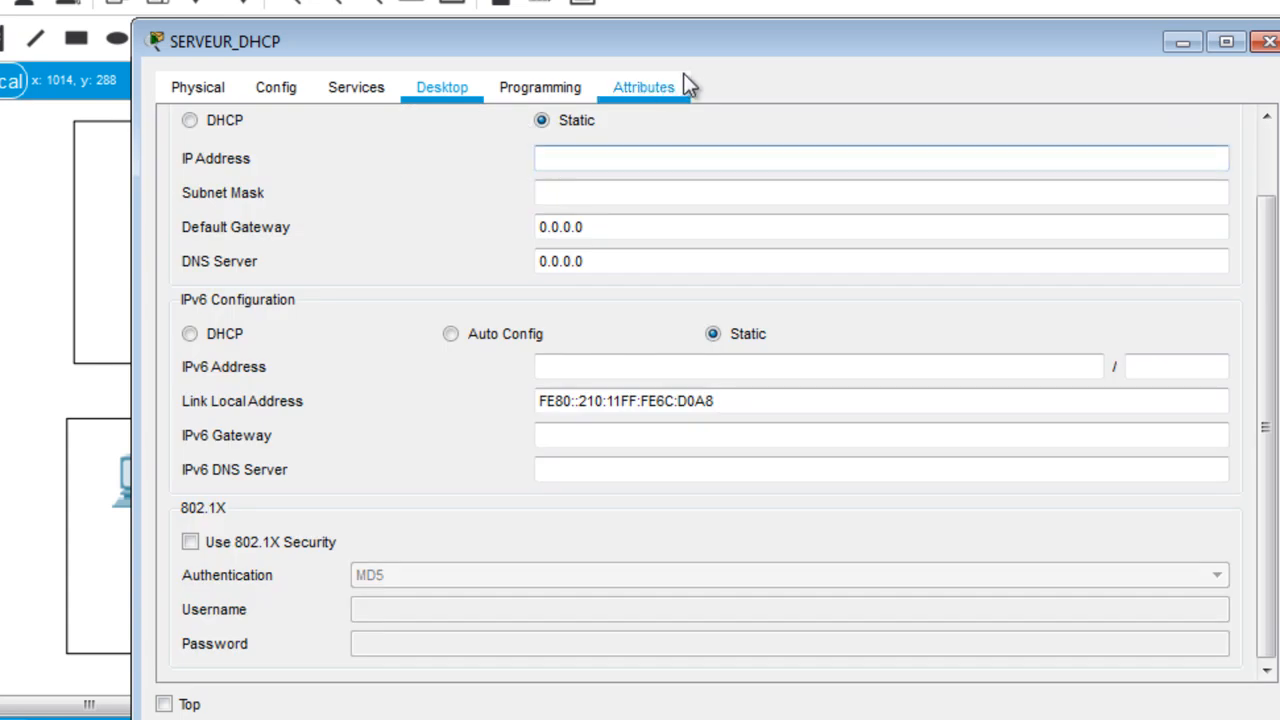
click(1180, 40)
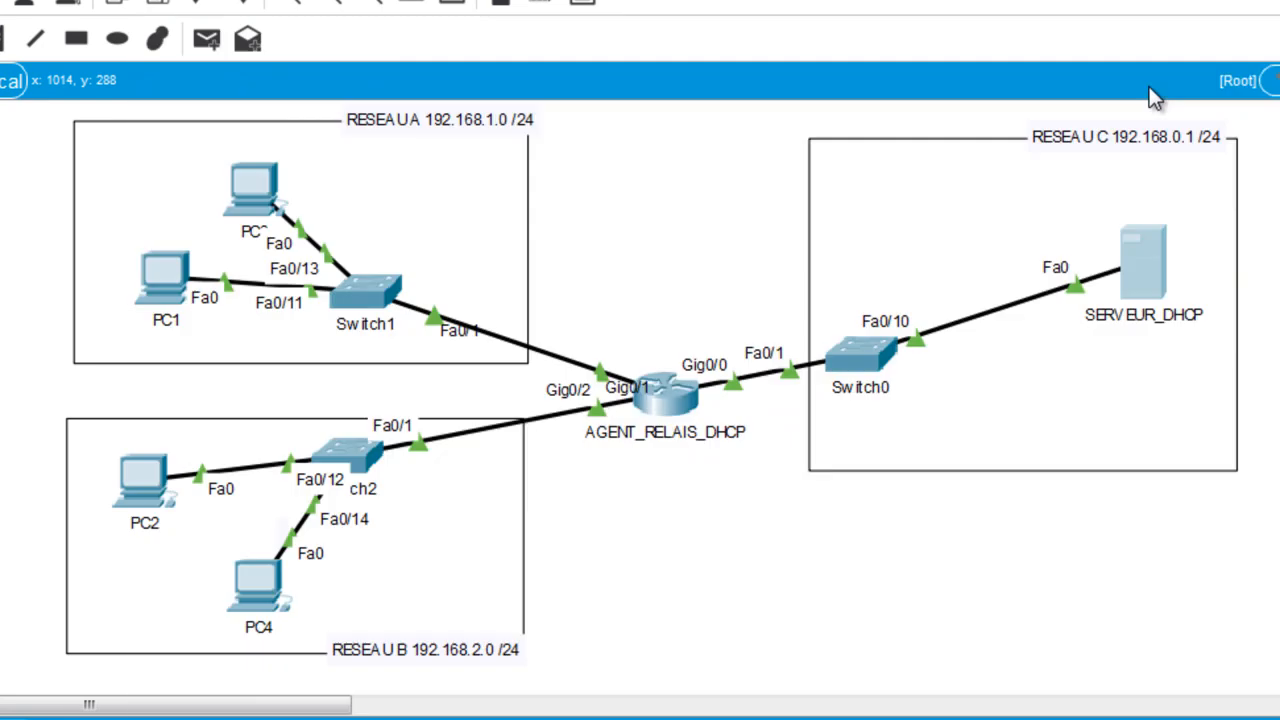
click(1139, 277)
Try to assign SERVEUR_DHCP the IP address 192.168.0.1 with mask 255.255.255.0, changing the address to 192.168.0.253.
click(605, 160)
text(192.168)
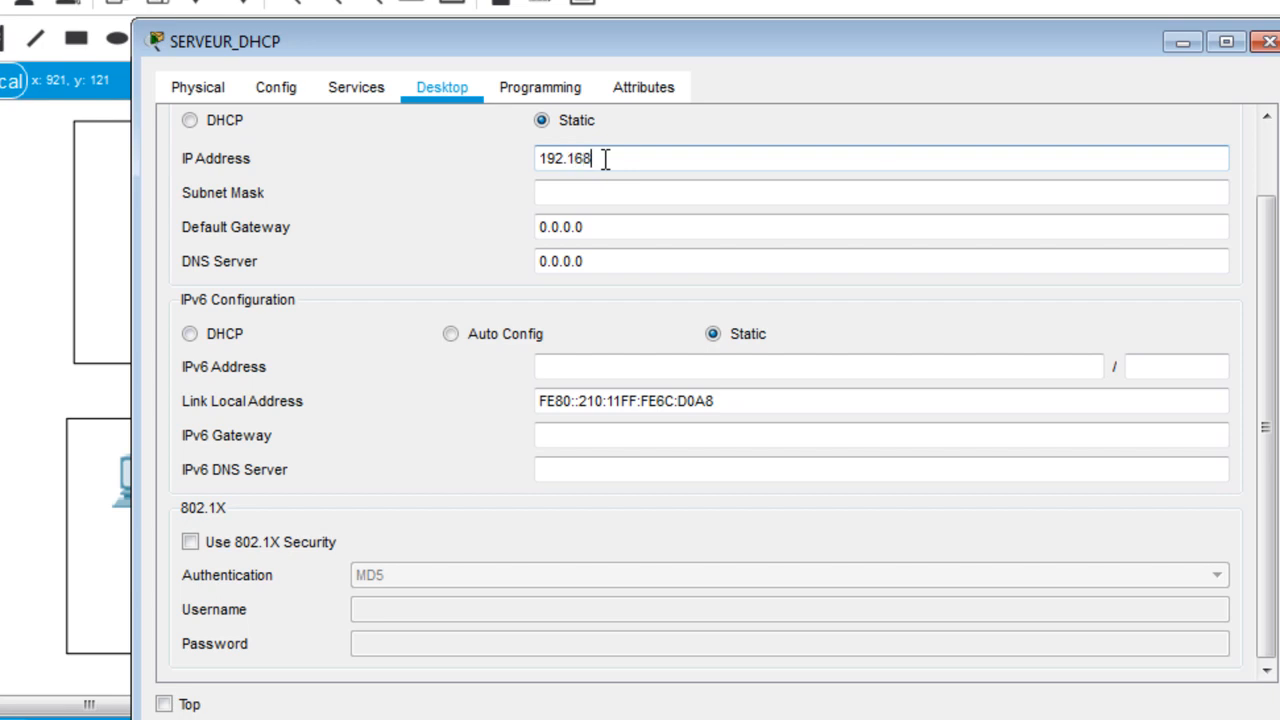
text(.0.1)
click(592, 192)
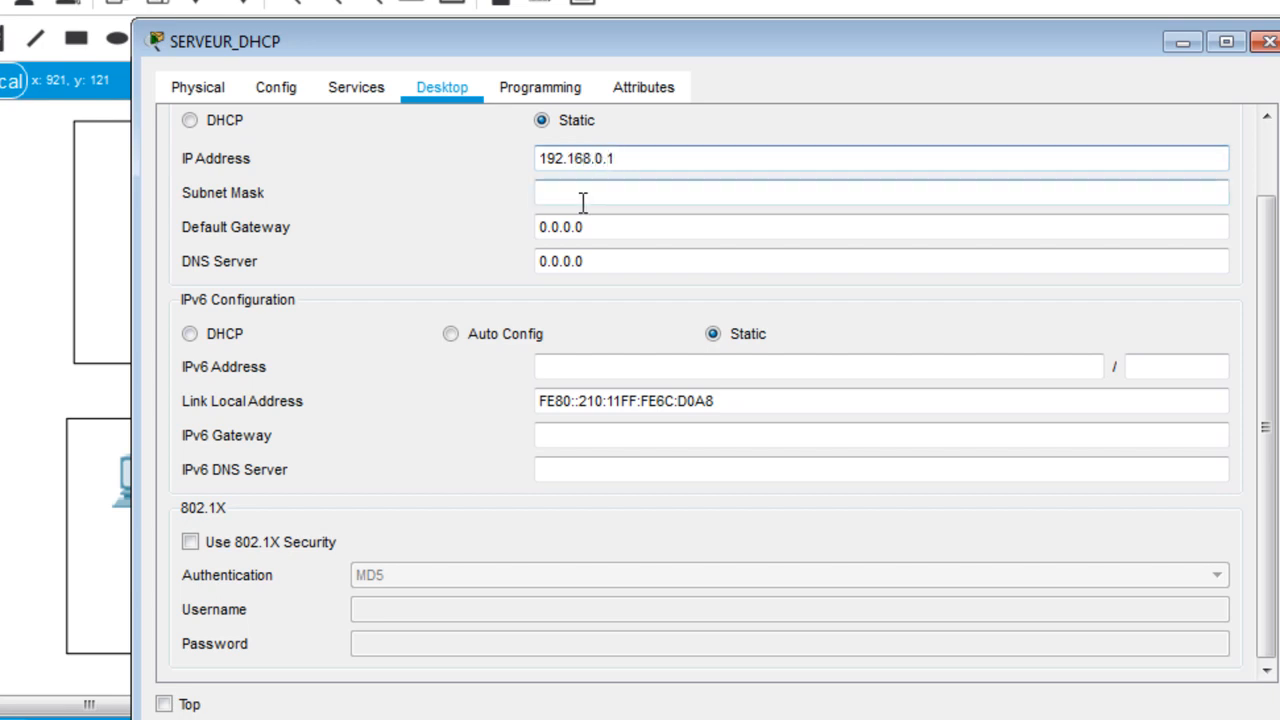
click(634, 164)
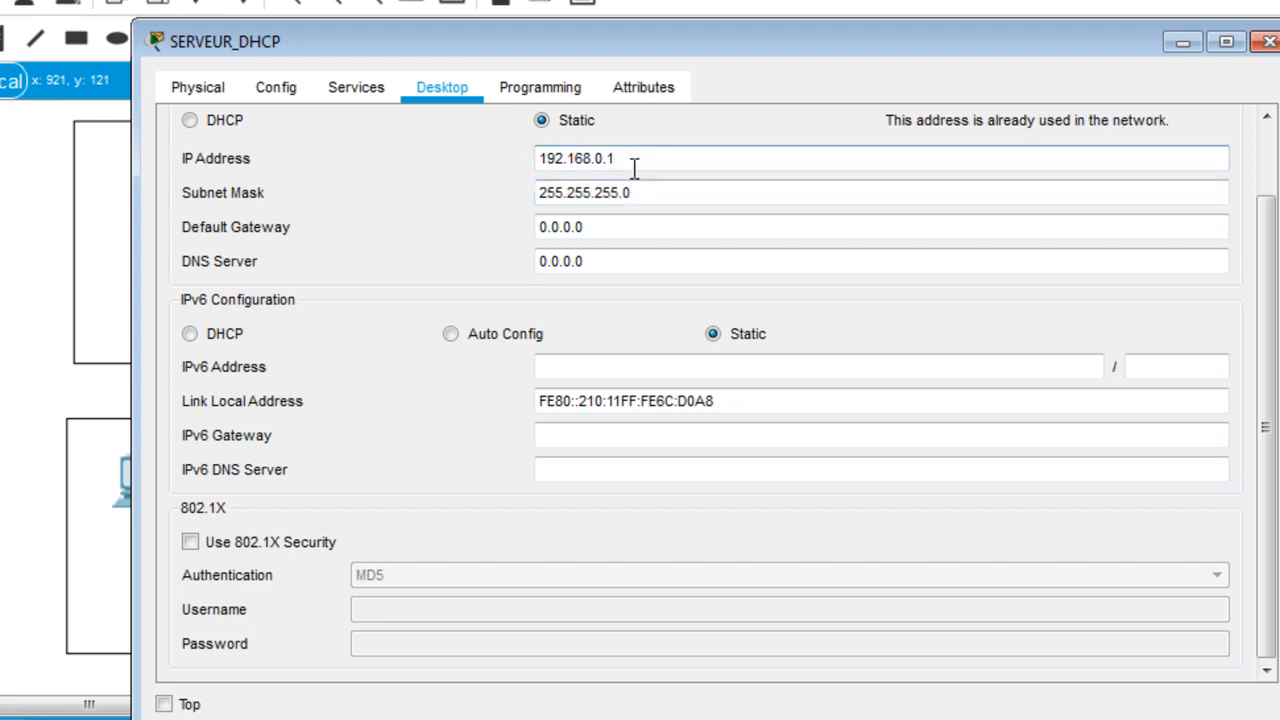
text(253)
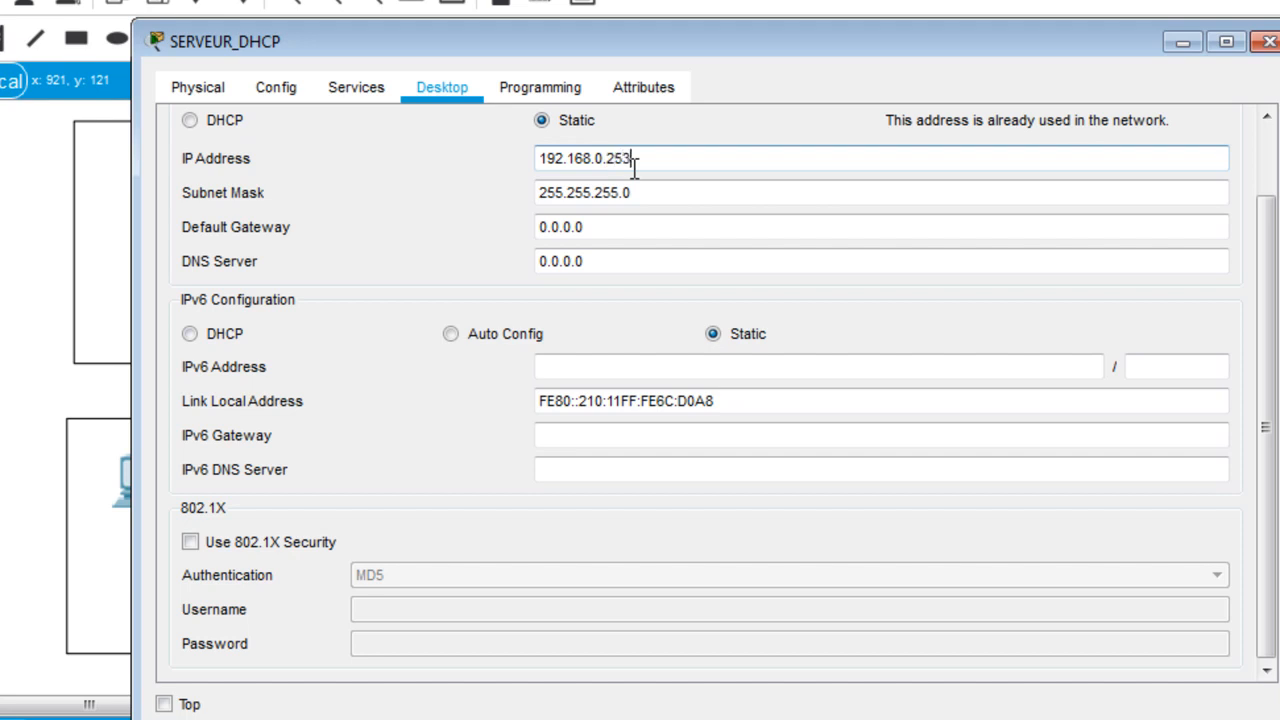
click(698, 228)
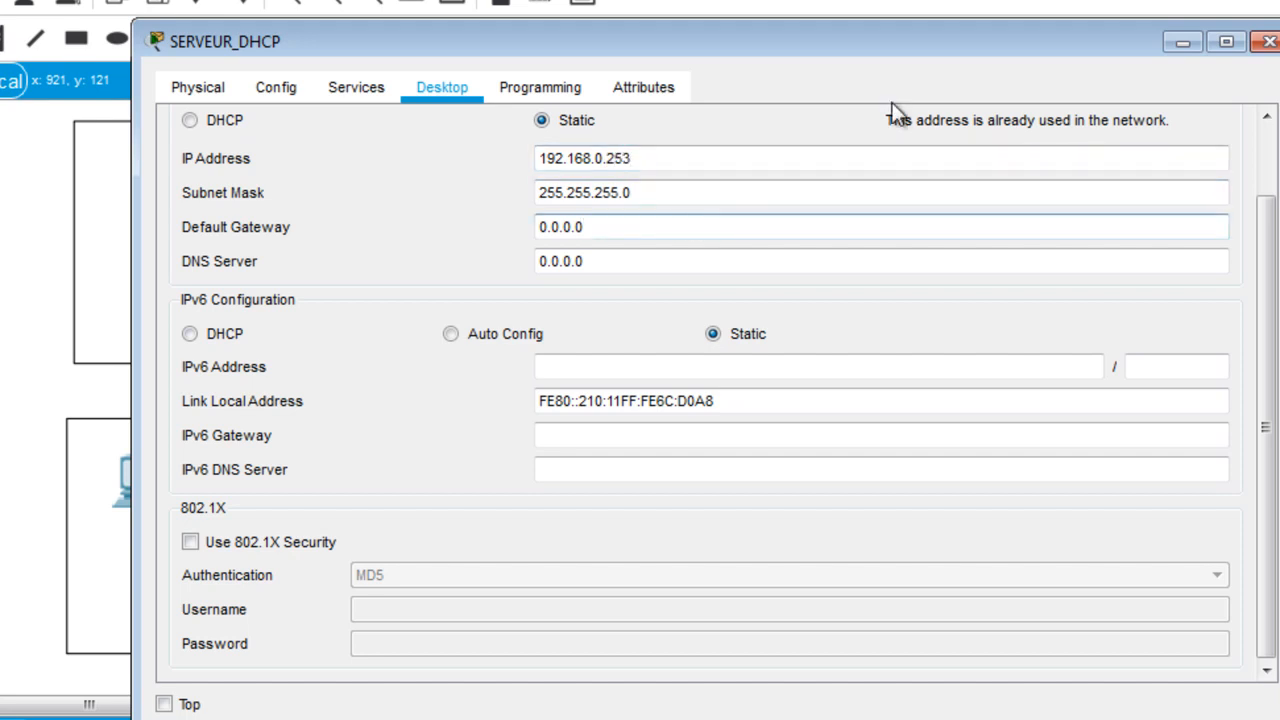
Clear and re-enter the server's static addressing as IP address 192.168.0.253 with subnet mask 255.255.255.0.
drag(630, 158, 500, 191)
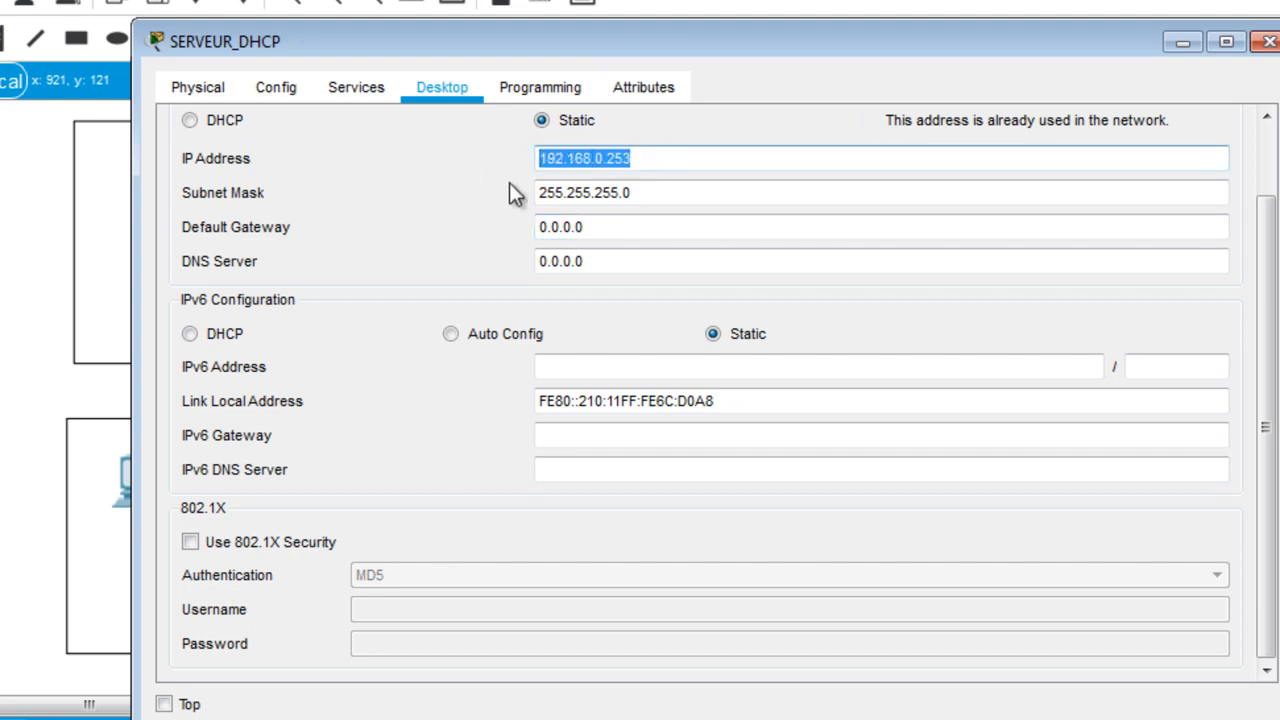
key(BackSpace)
drag(645, 196, 437, 212)
key(BackSpace)
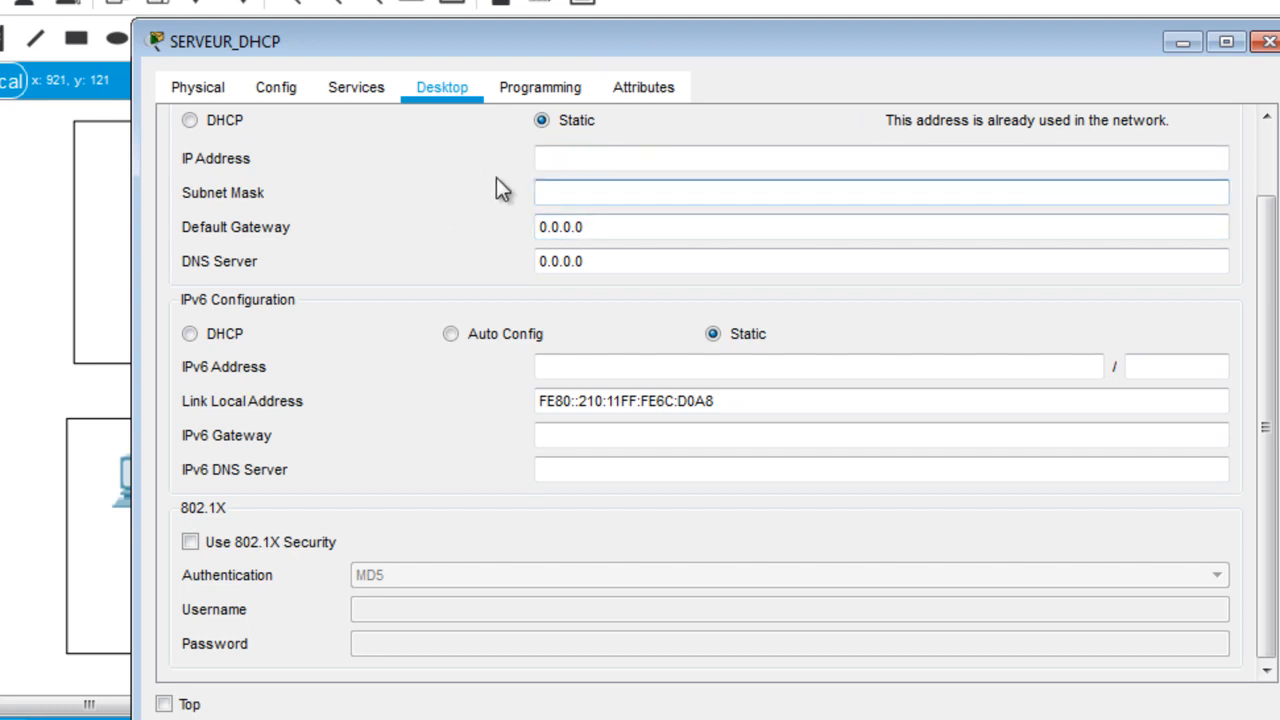
click(565, 153)
text(192)
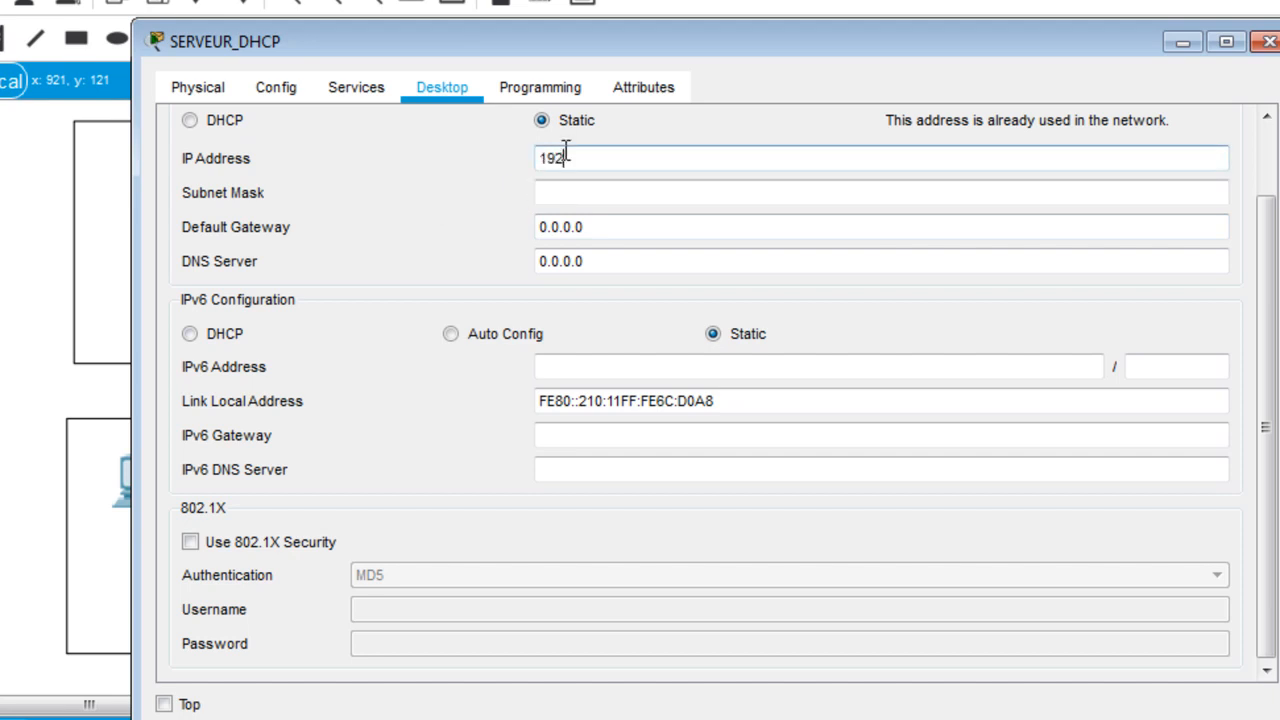
text(.168.0.253)
click(585, 194)
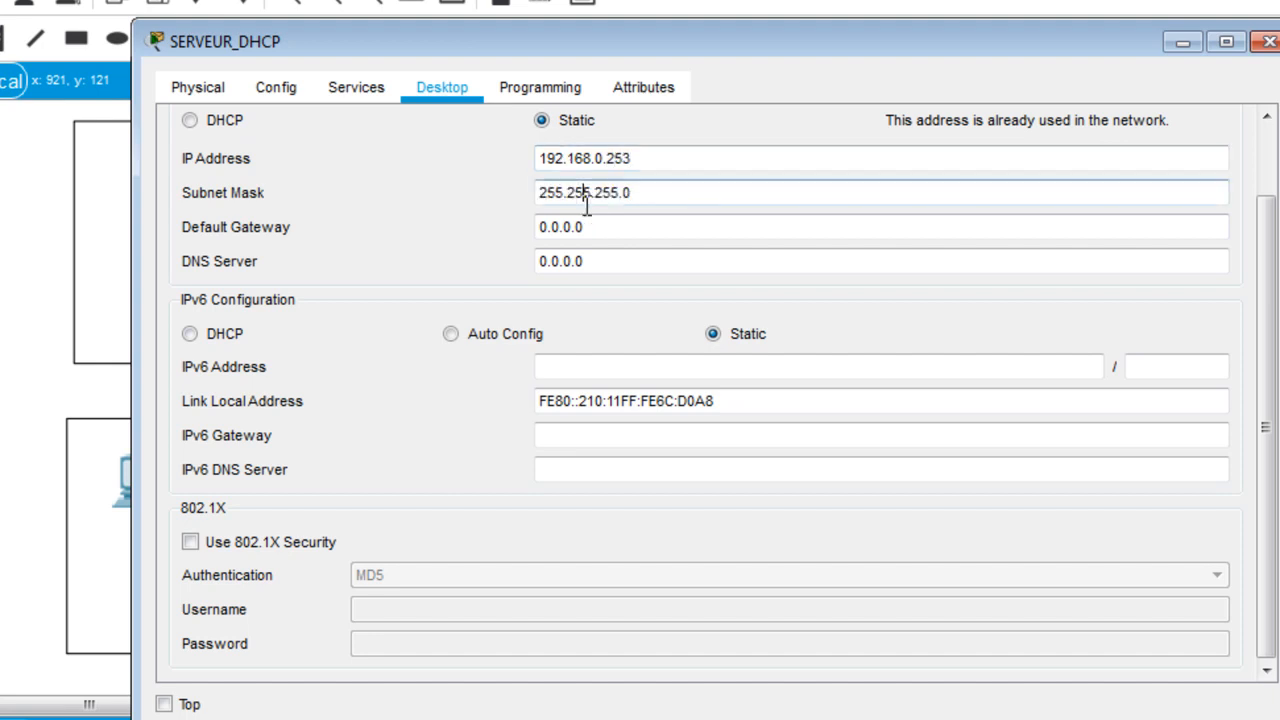
Set the default gateway of SERVEUR_DHCP to 192.168.0.1 and close the server's window.
click(606, 228)
key(BackSpace)
key(BackSpace)
key(BackSpace)
key(BackSpace)
key(BackSpace)
key(BackSpace)
key(BackSpace)
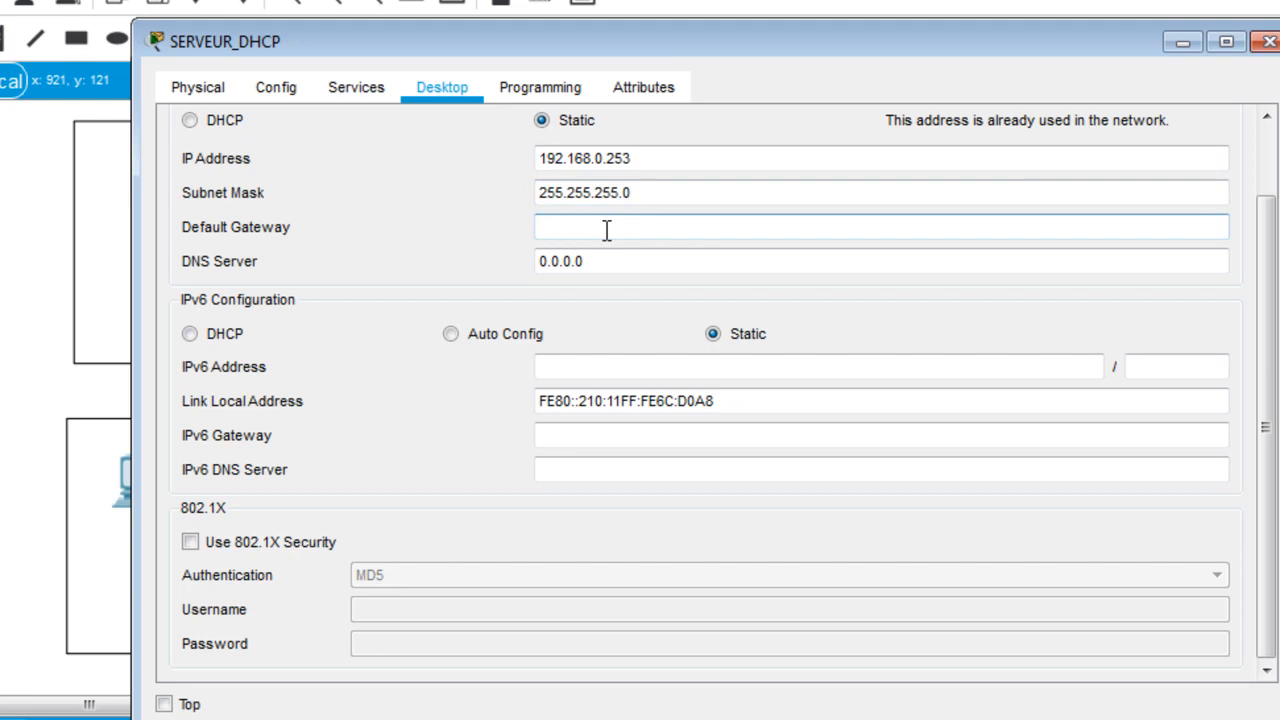
click(1183, 43)
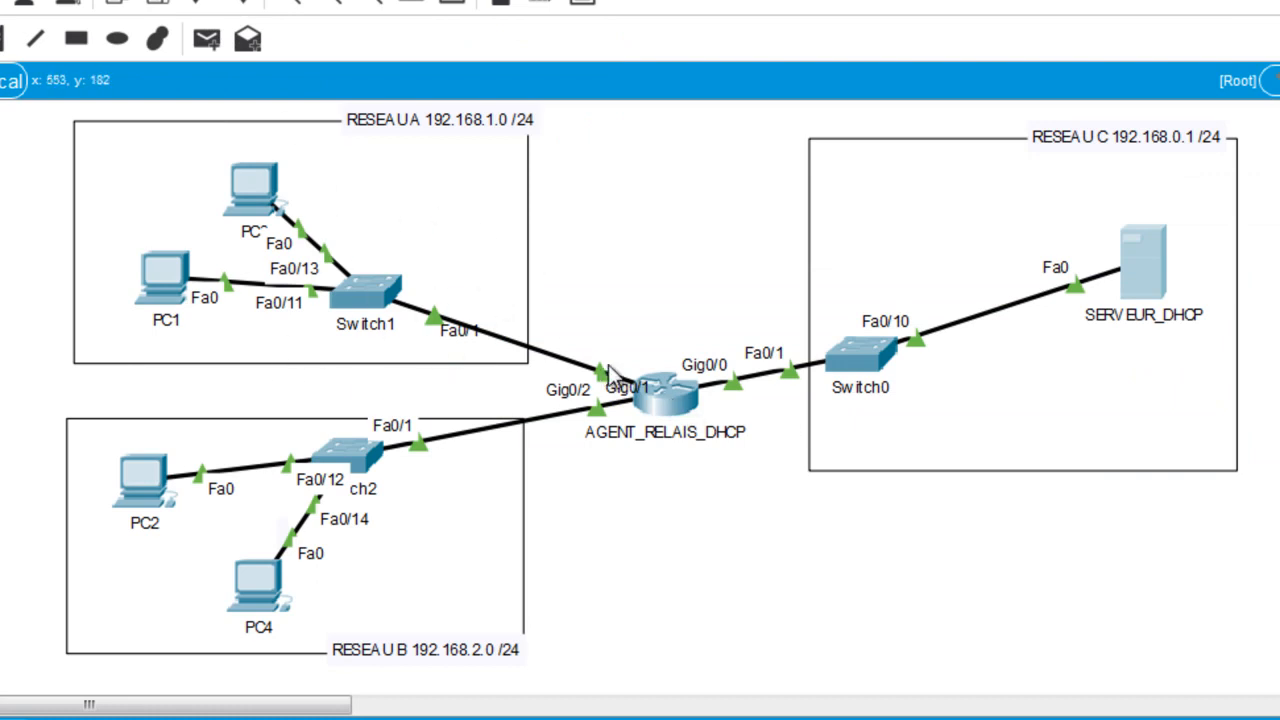
click(1147, 256)
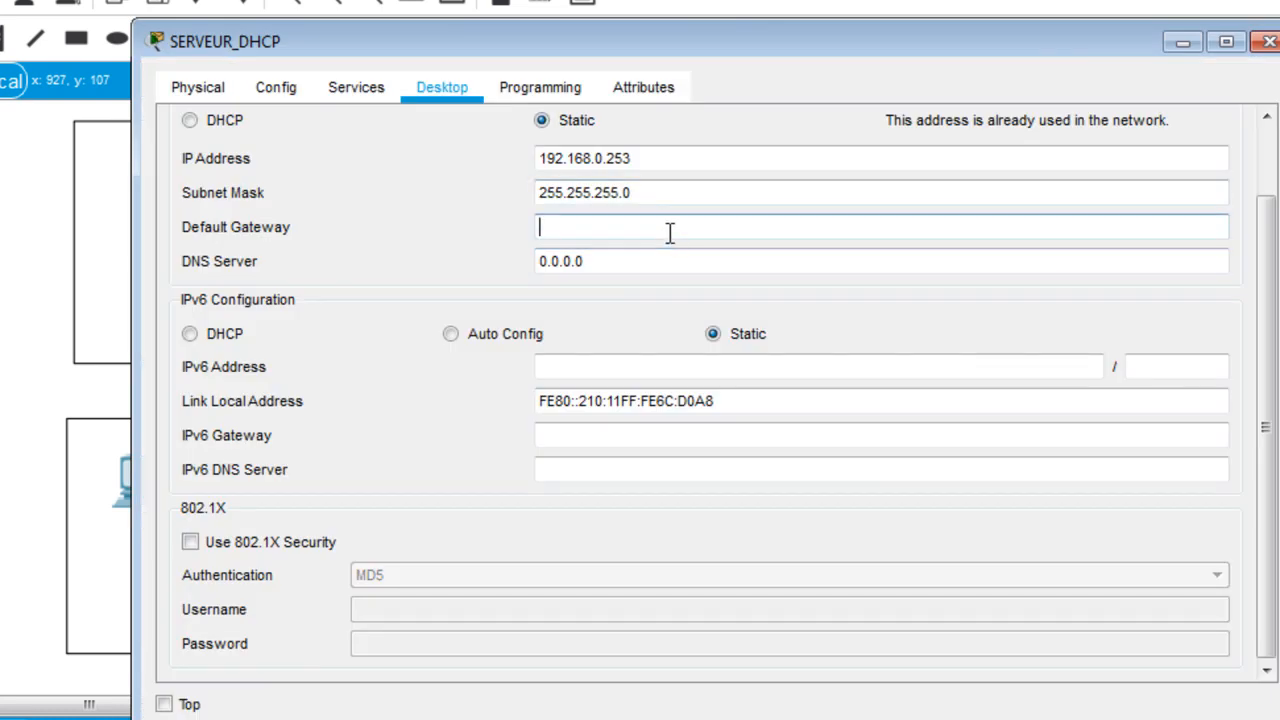
text(192.168.0.1)
click(754, 262)
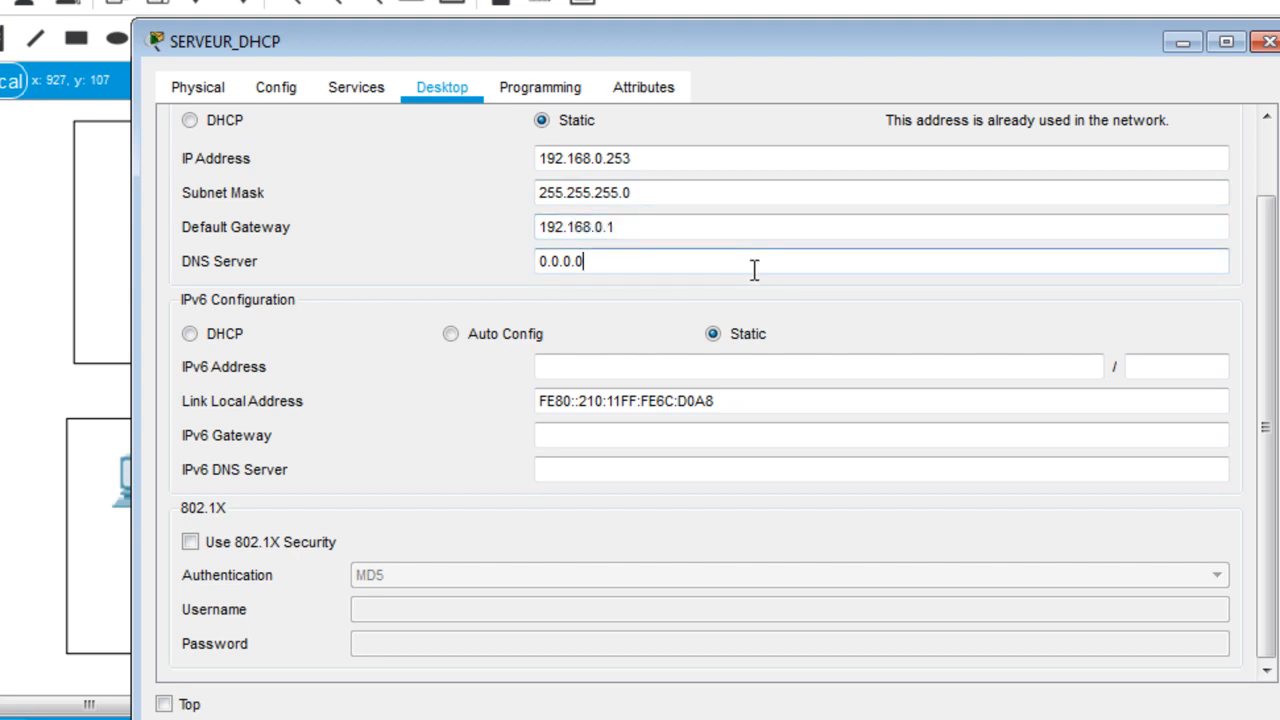
click(1267, 42)
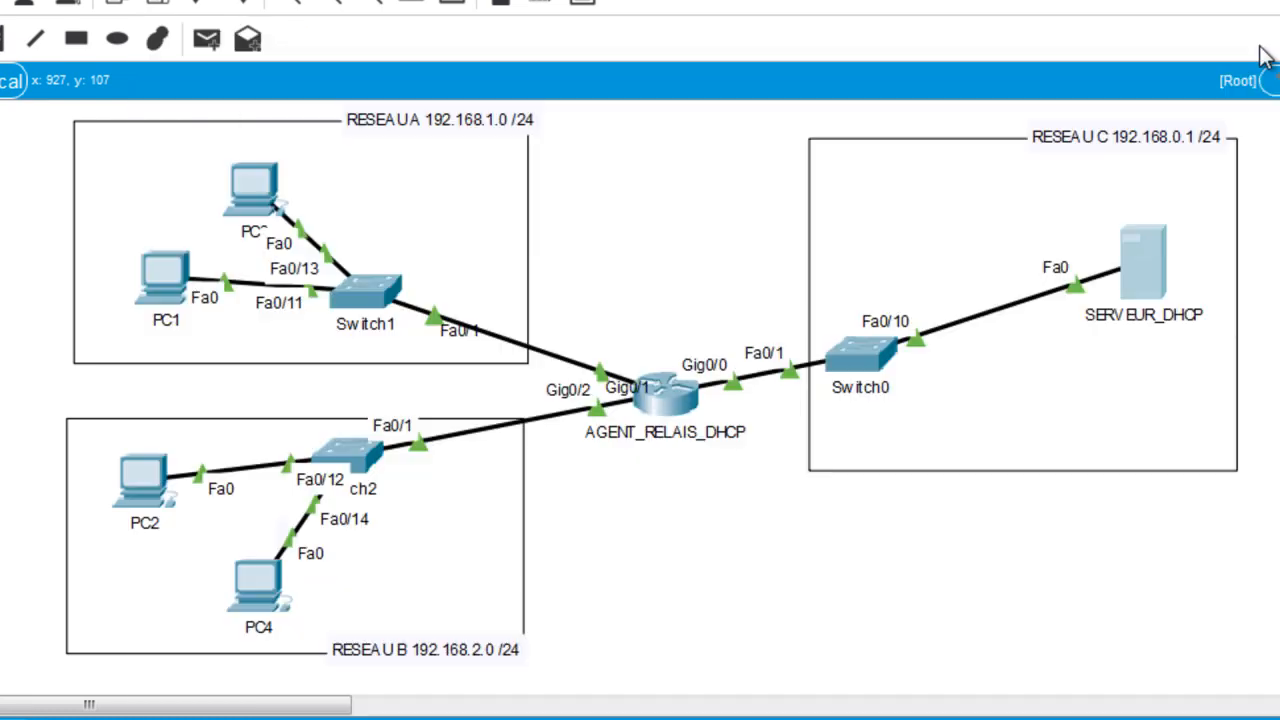
Turn on the DHCP service for the FastEthernet0 interface of SERVEUR_DHCP and close the server's window.
click(1135, 262)
click(1134, 258)
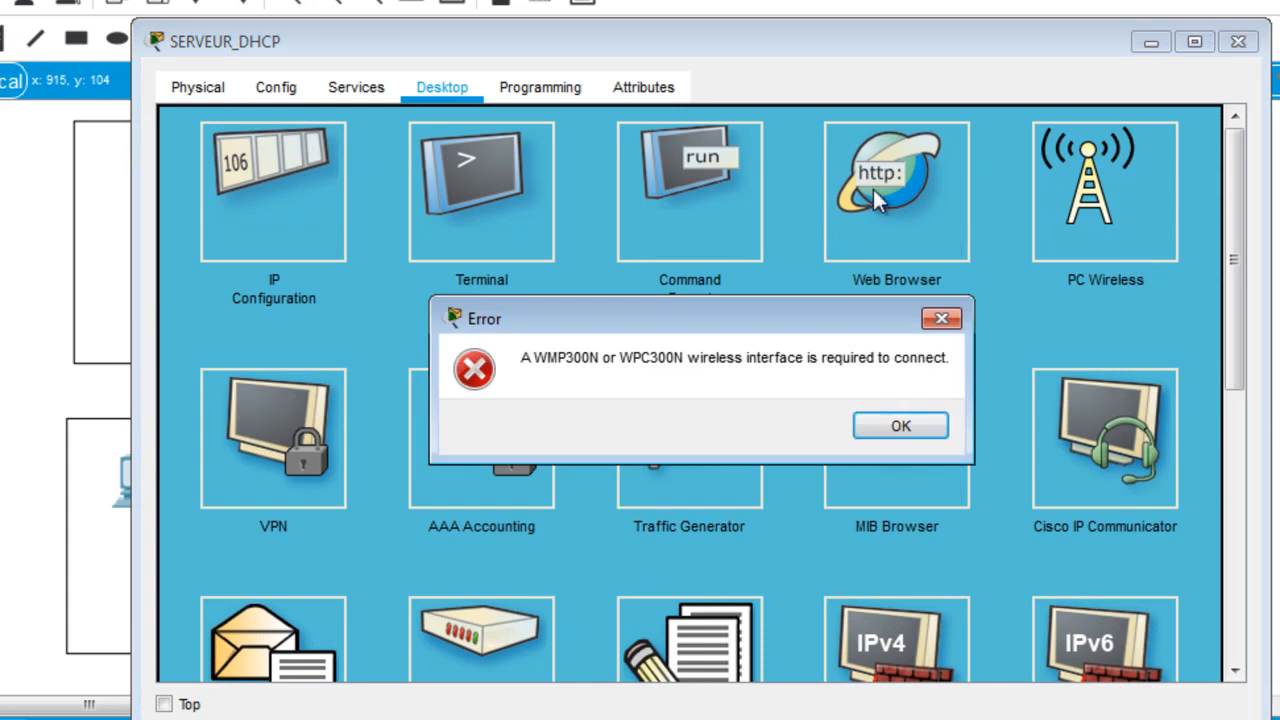
click(946, 319)
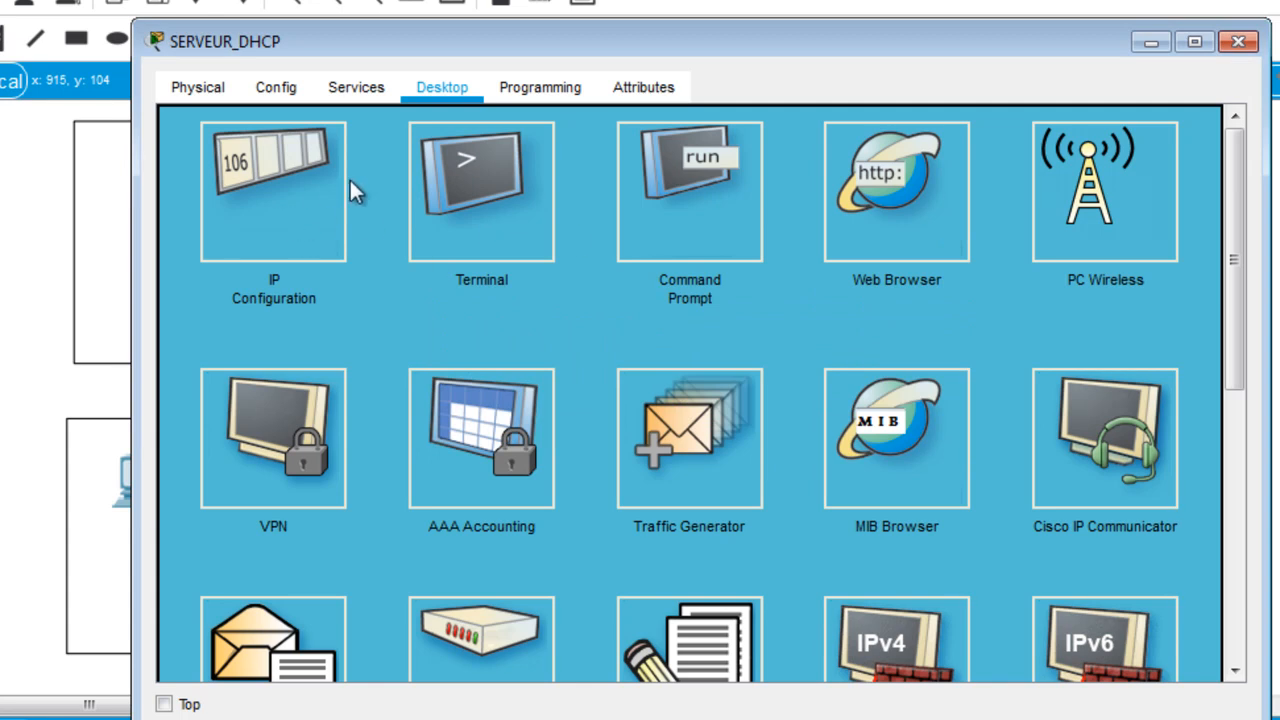
click(359, 88)
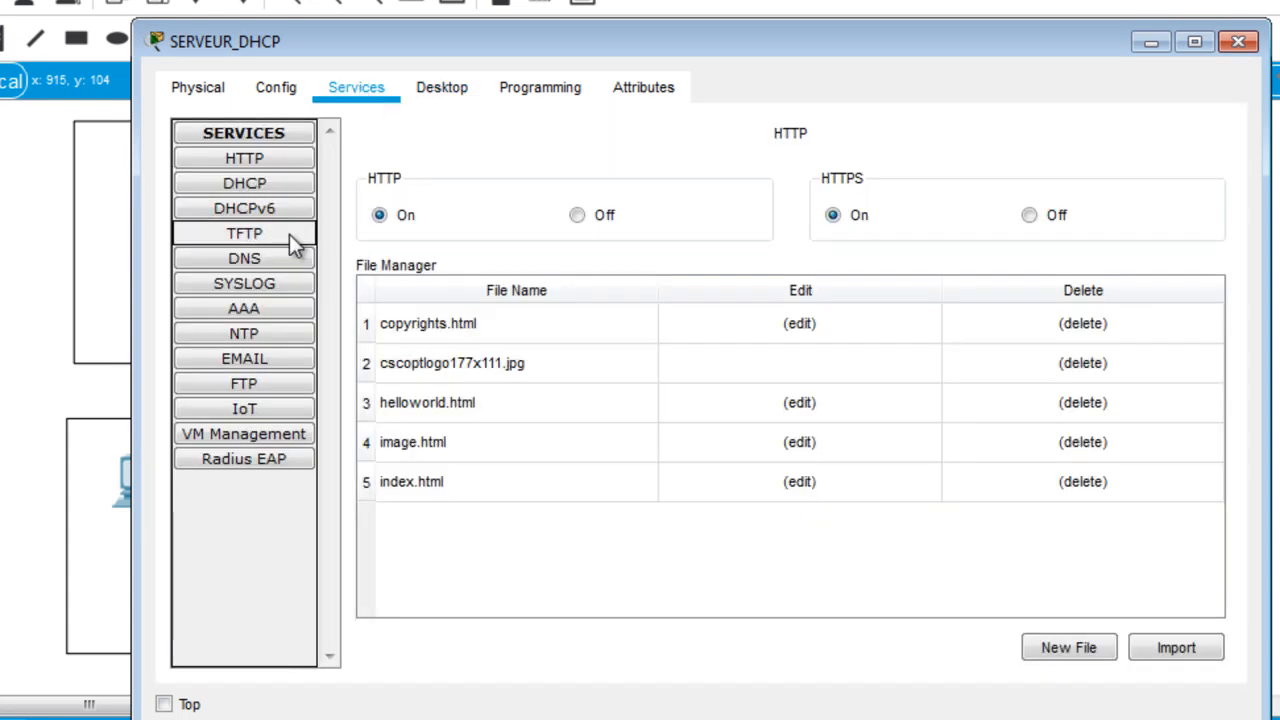
click(273, 188)
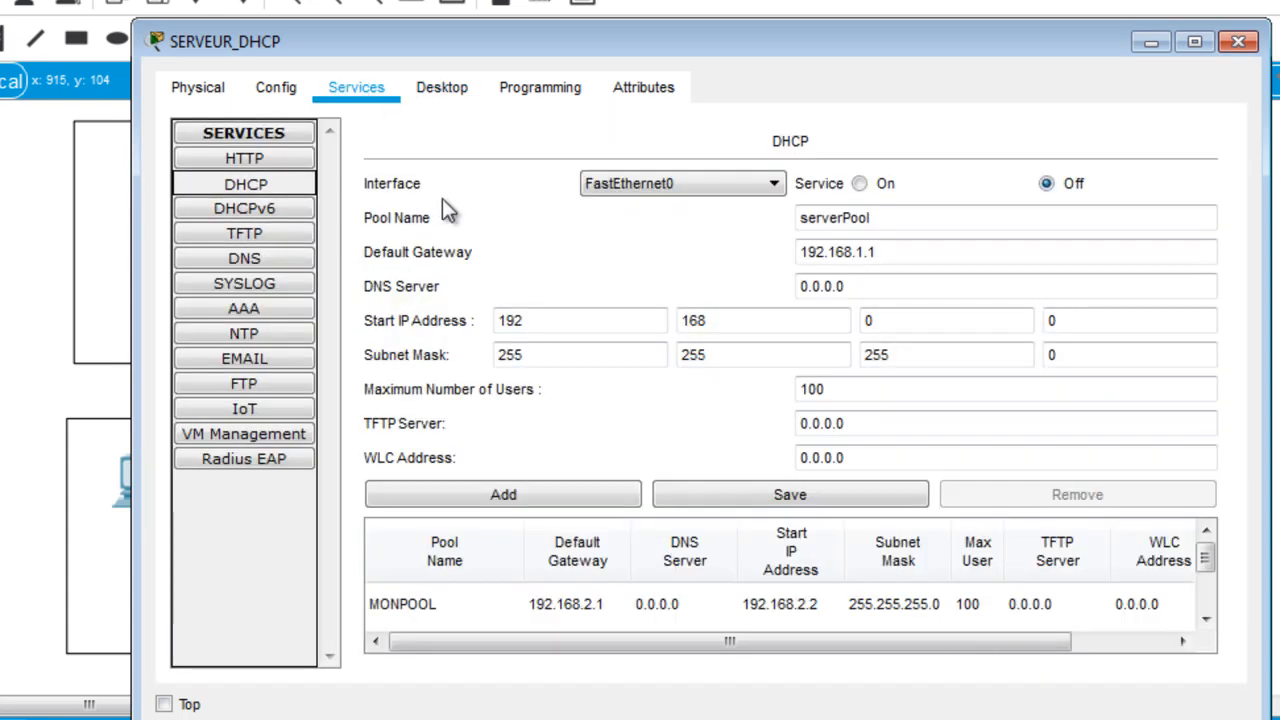
click(858, 183)
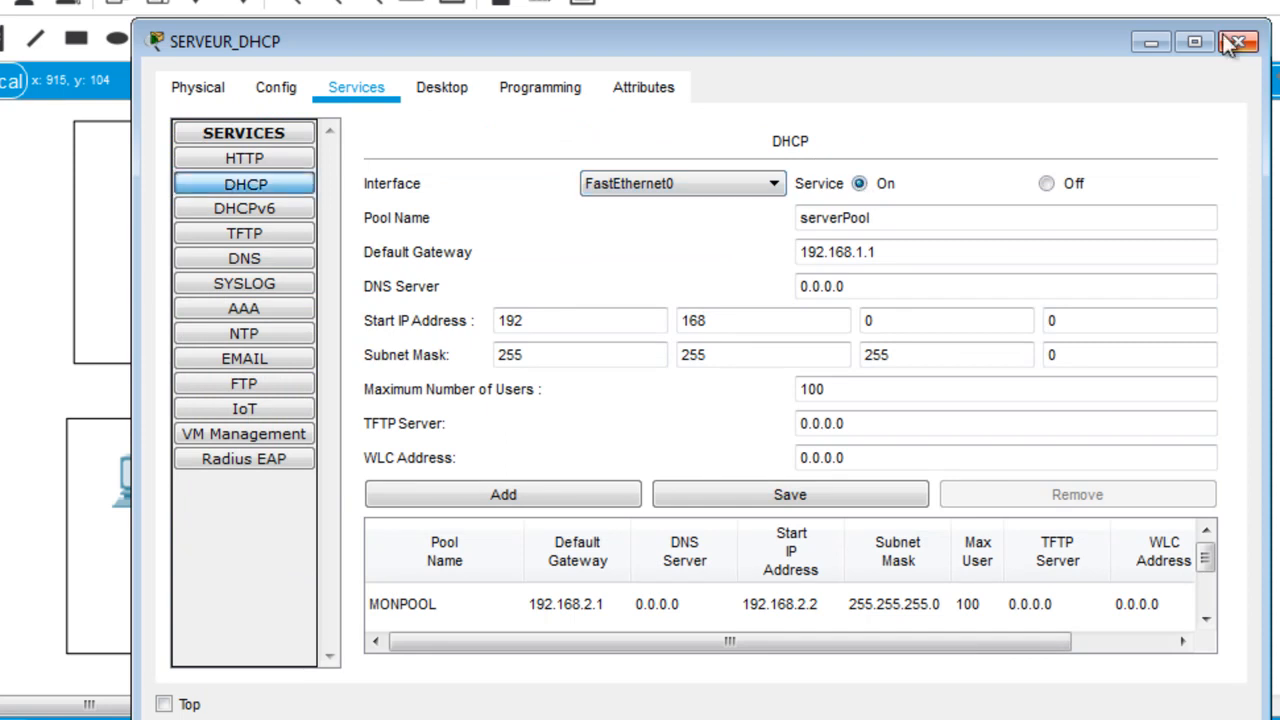
click(1238, 44)
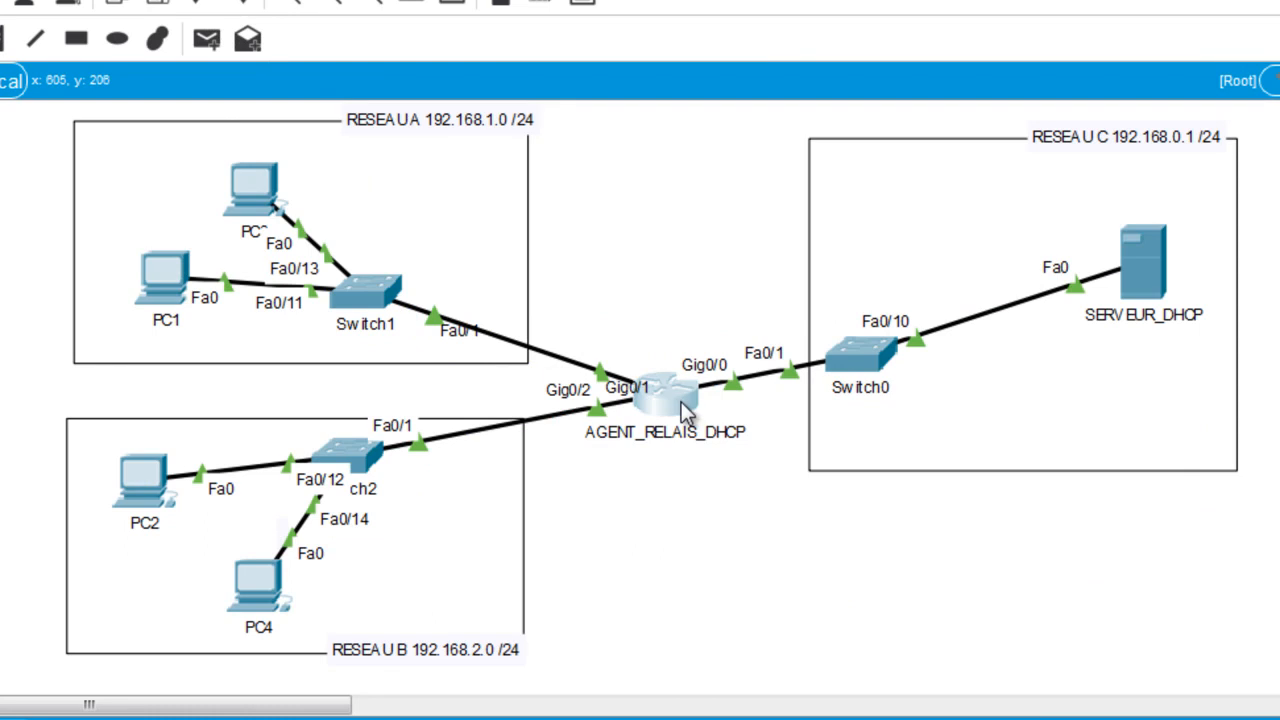
Review the IP settings of AGENT_RELAIS_DHCP's interfaces GigabitEthernet0/0, GigabitEthernet0/1 and GigabitEthernet0/2, and close the router's window.
click(676, 401)
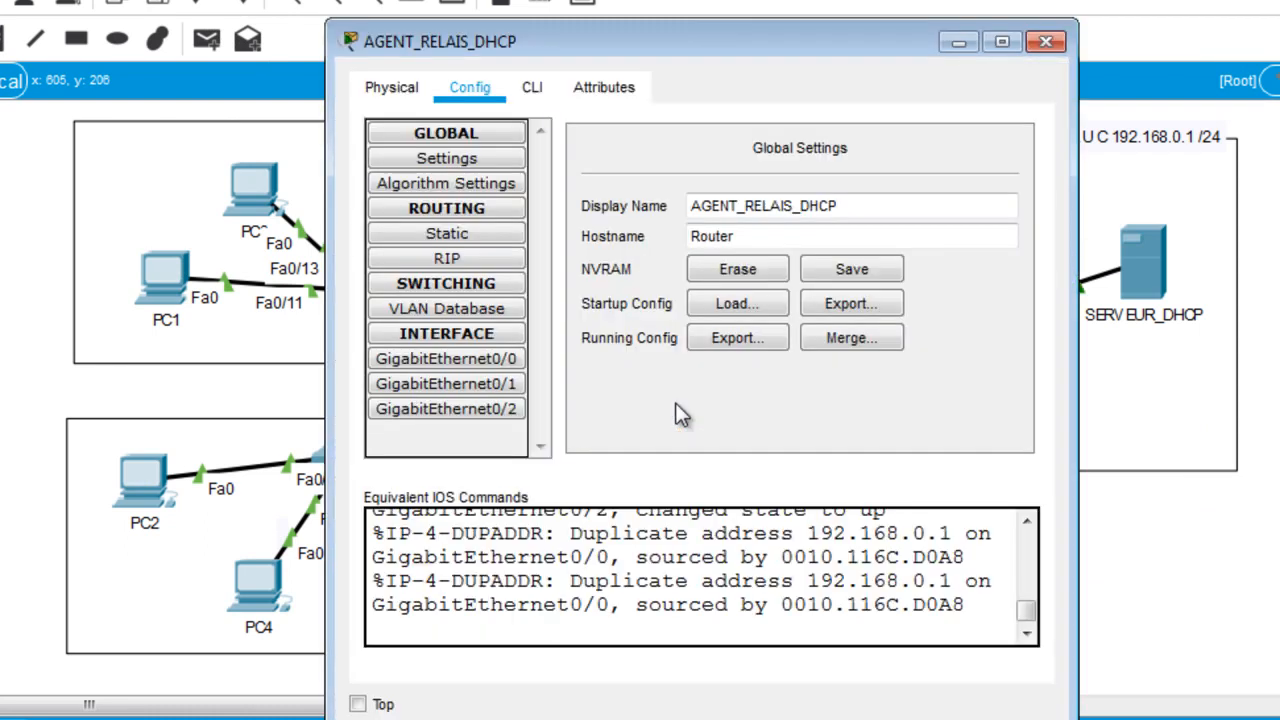
click(531, 88)
click(455, 80)
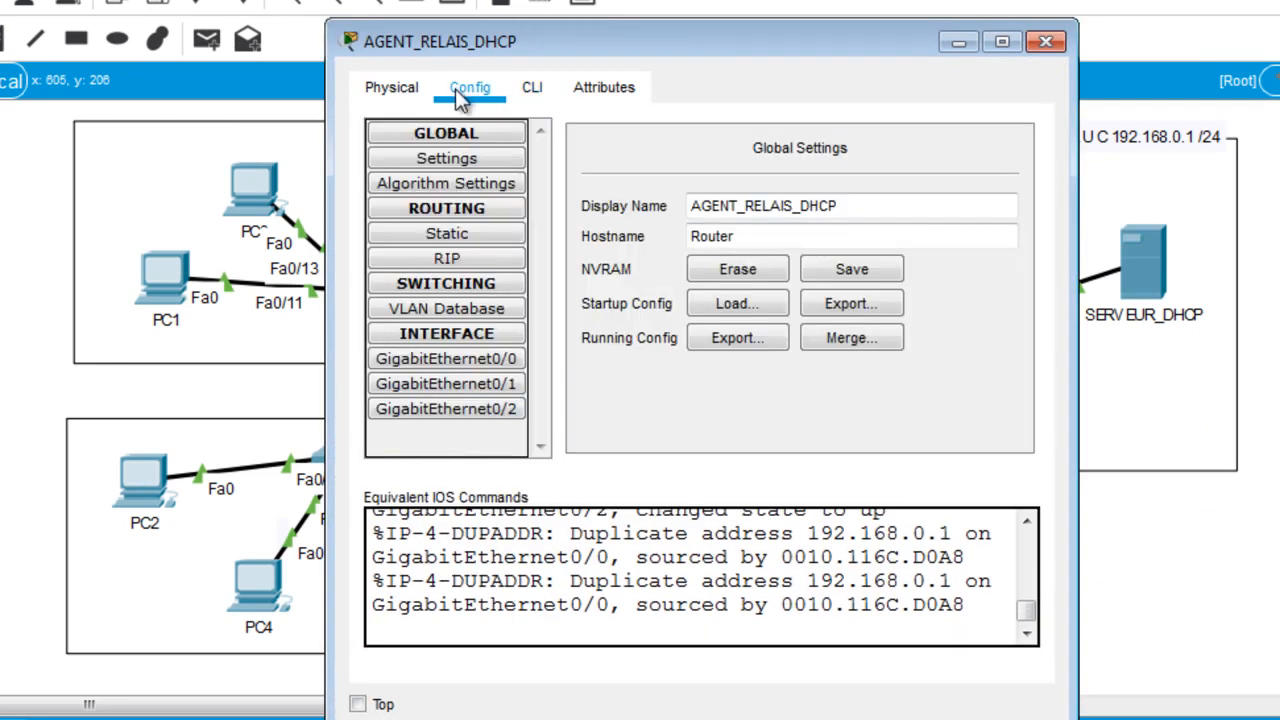
click(462, 358)
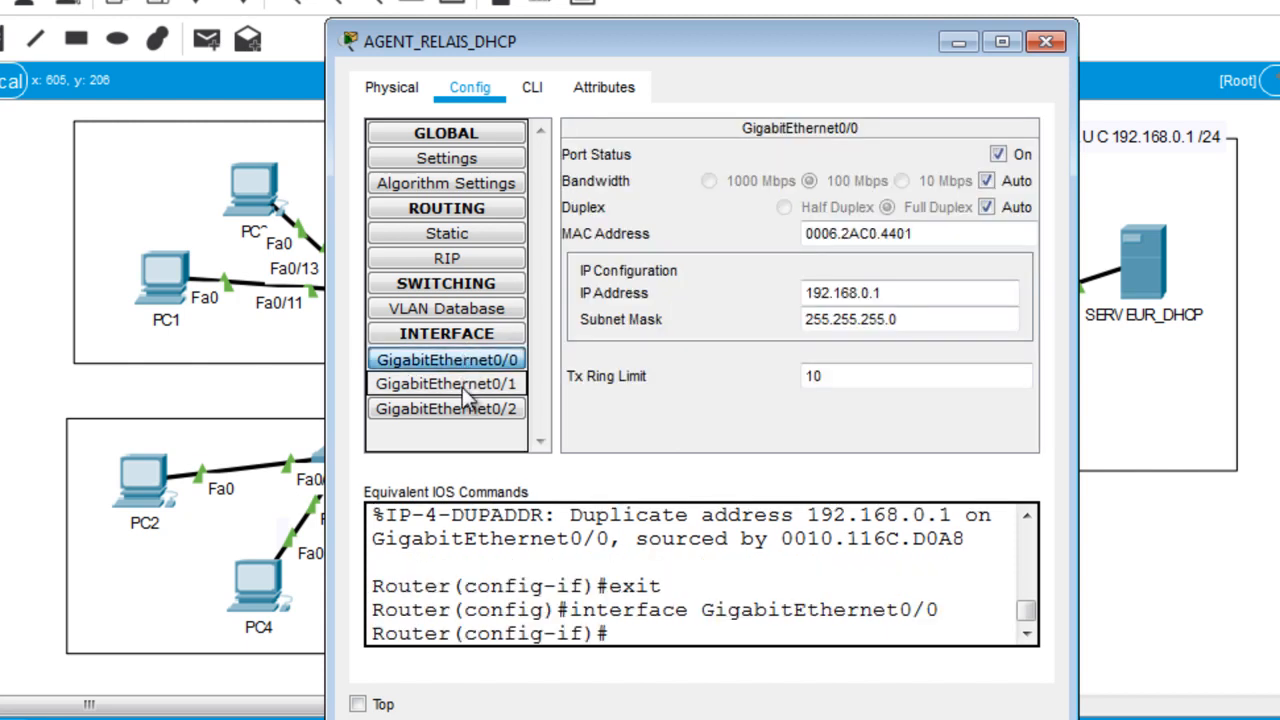
click(463, 383)
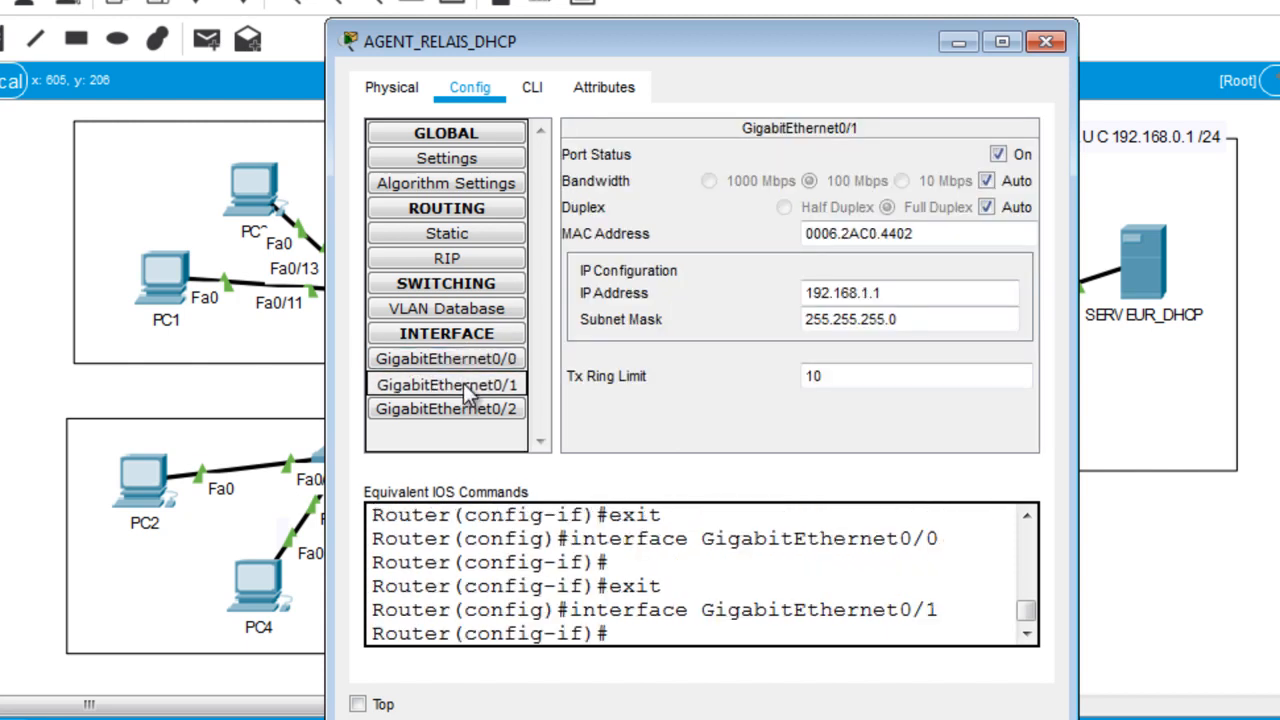
click(462, 409)
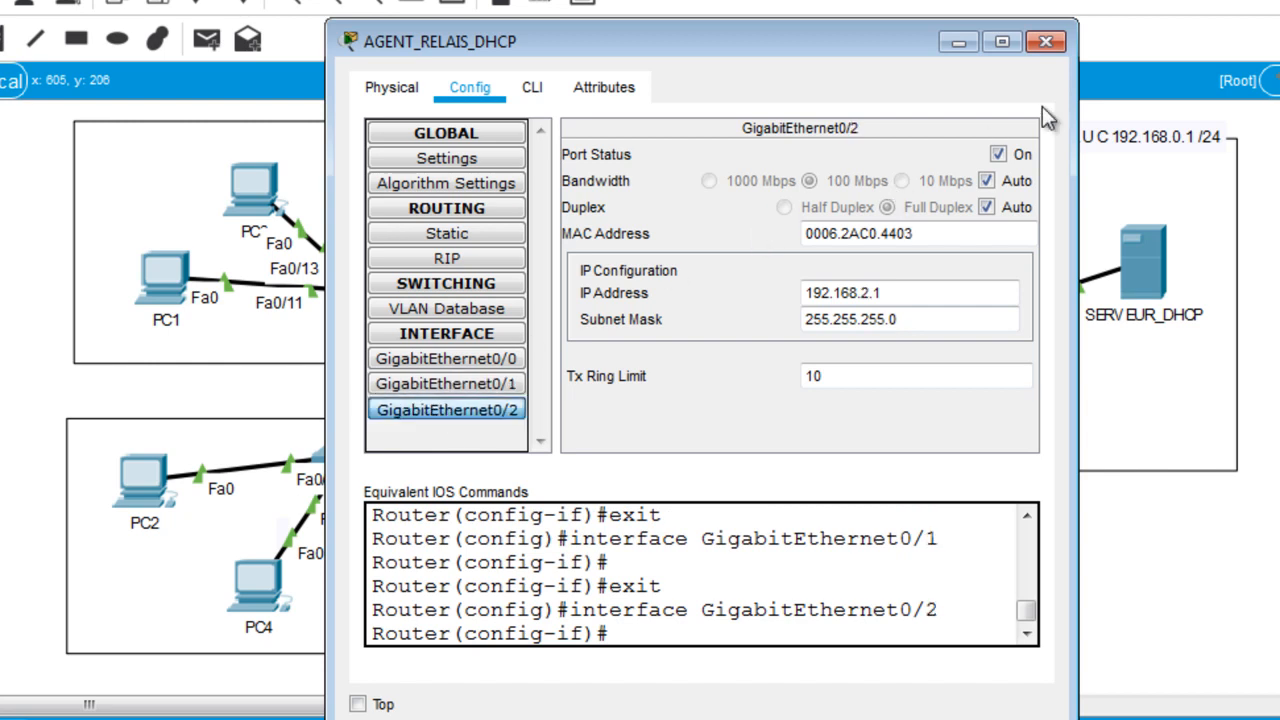
click(1052, 48)
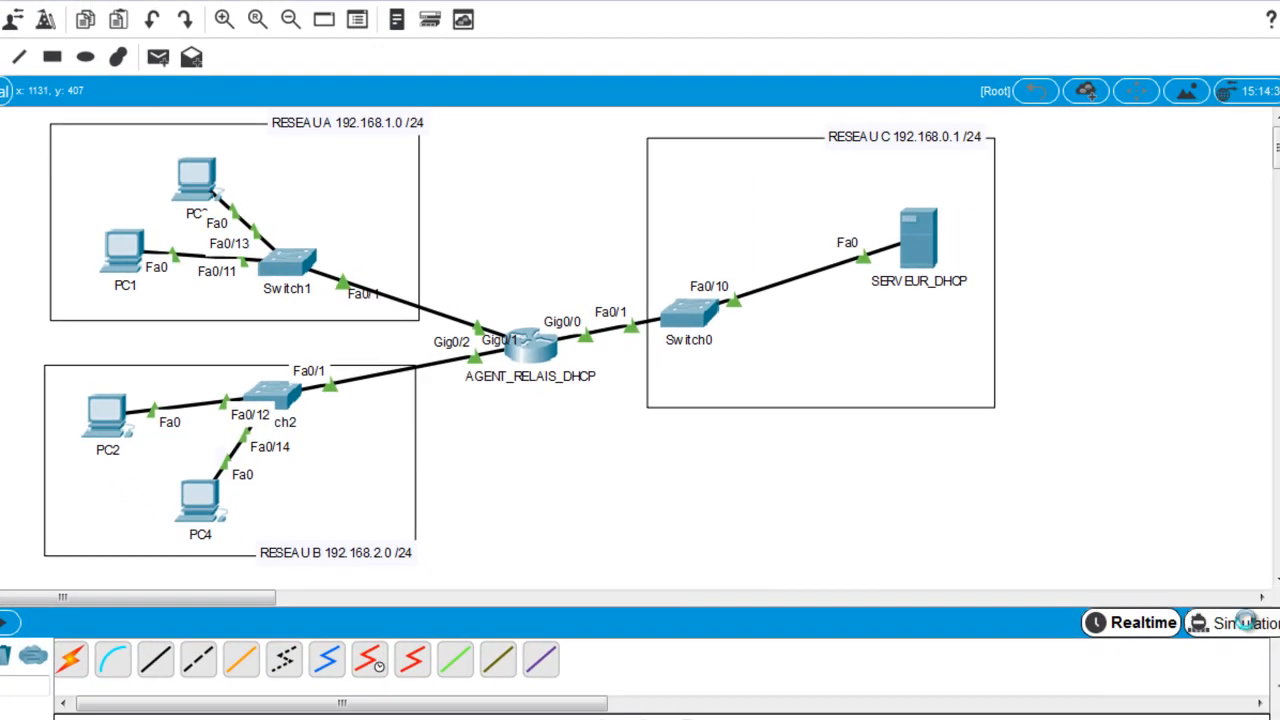
Switch to simulation mode, restrict the visible events to IPv4 DHCP only, and hide the event list.
click(1240, 622)
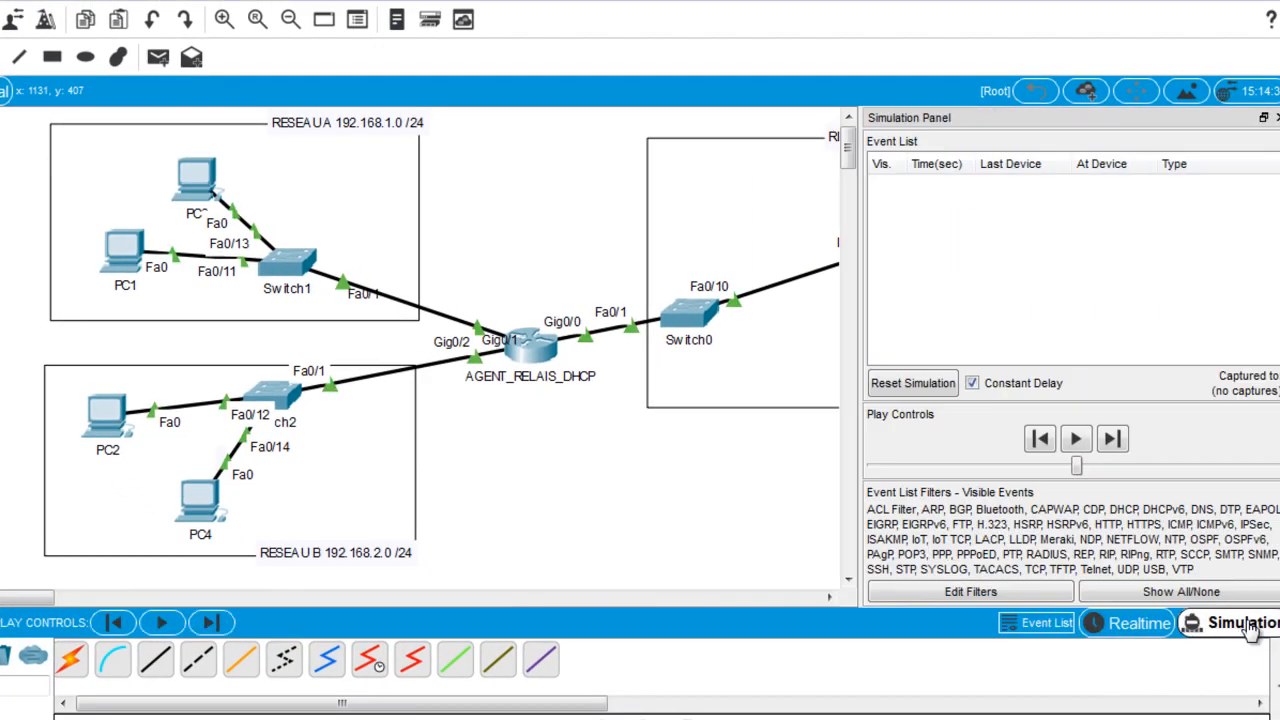
click(1160, 592)
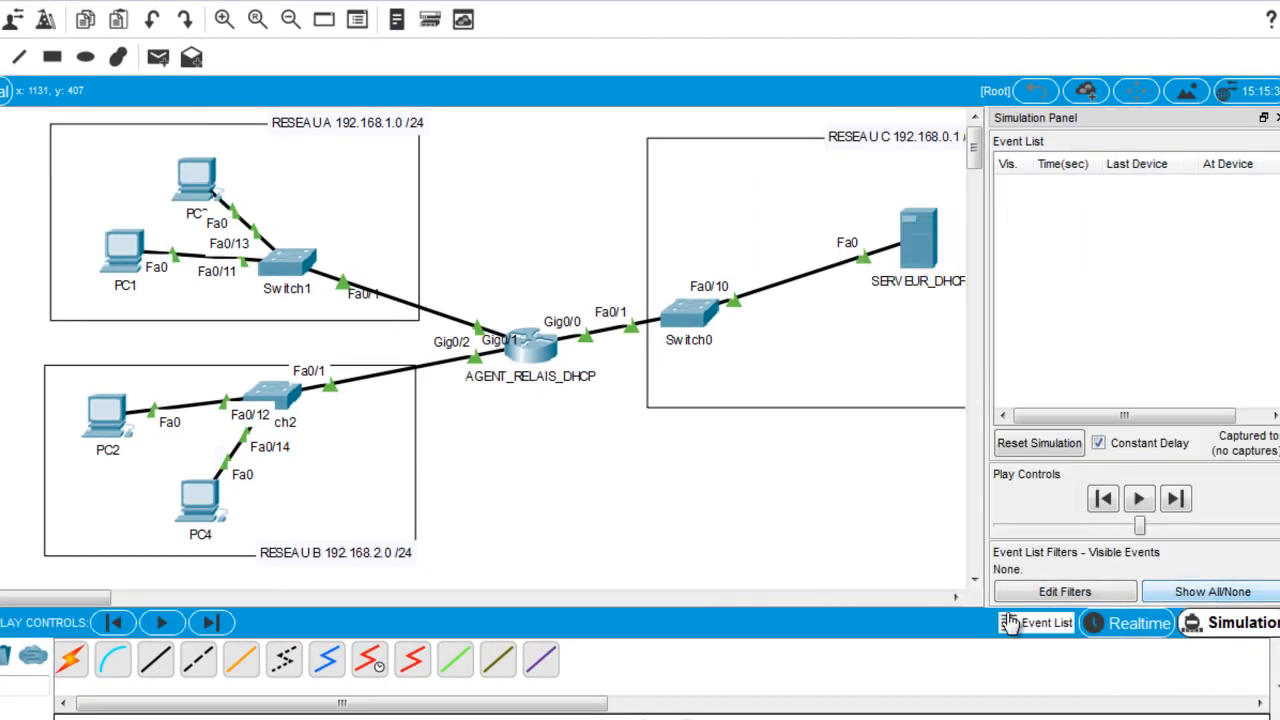
click(1058, 591)
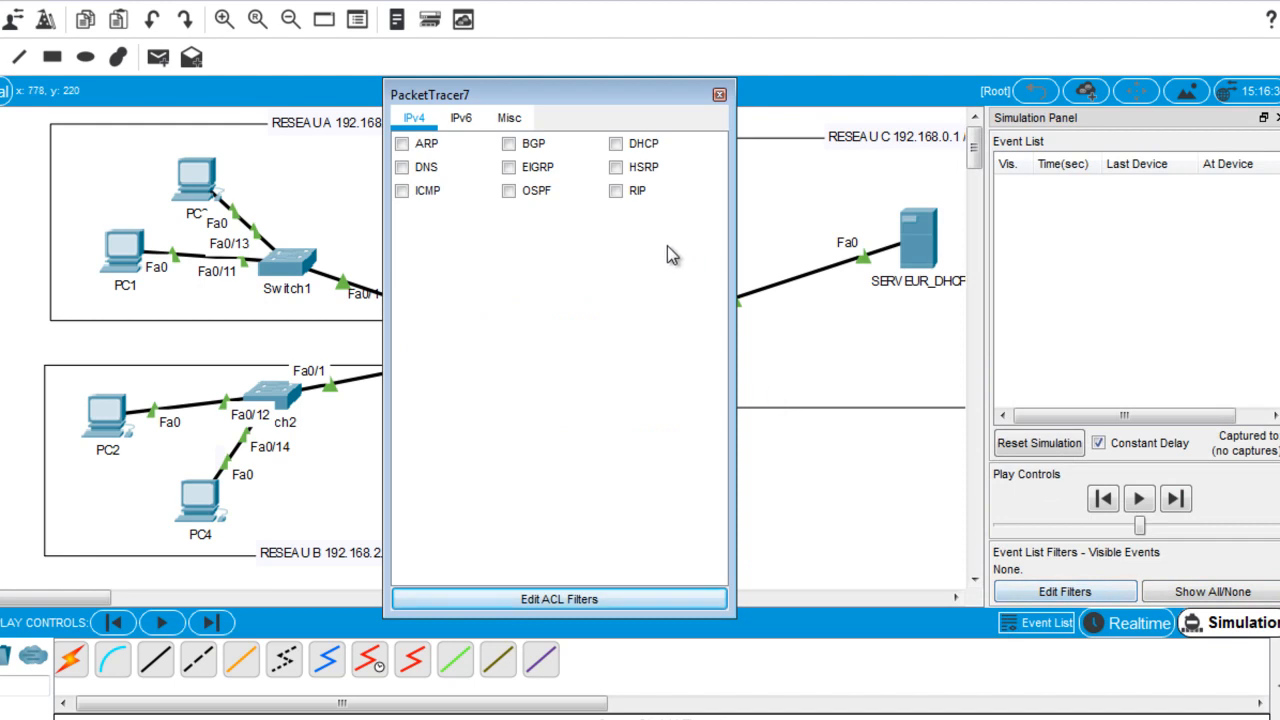
click(615, 143)
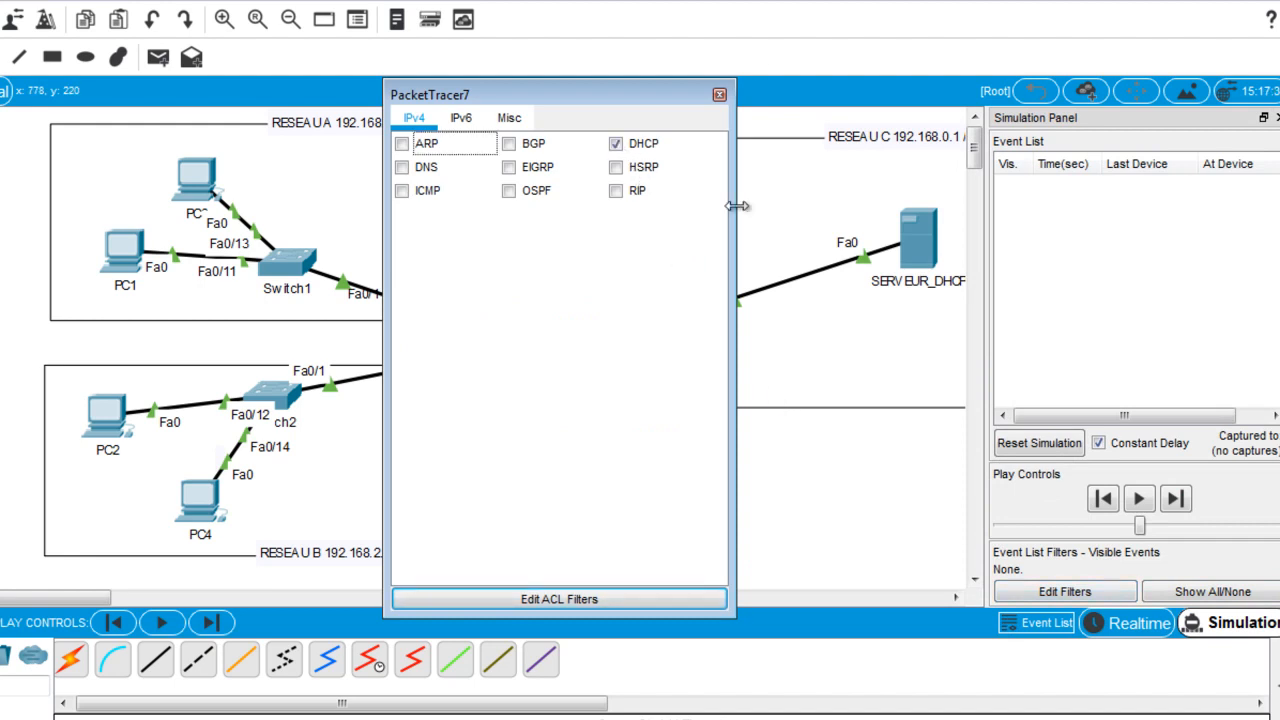
click(719, 94)
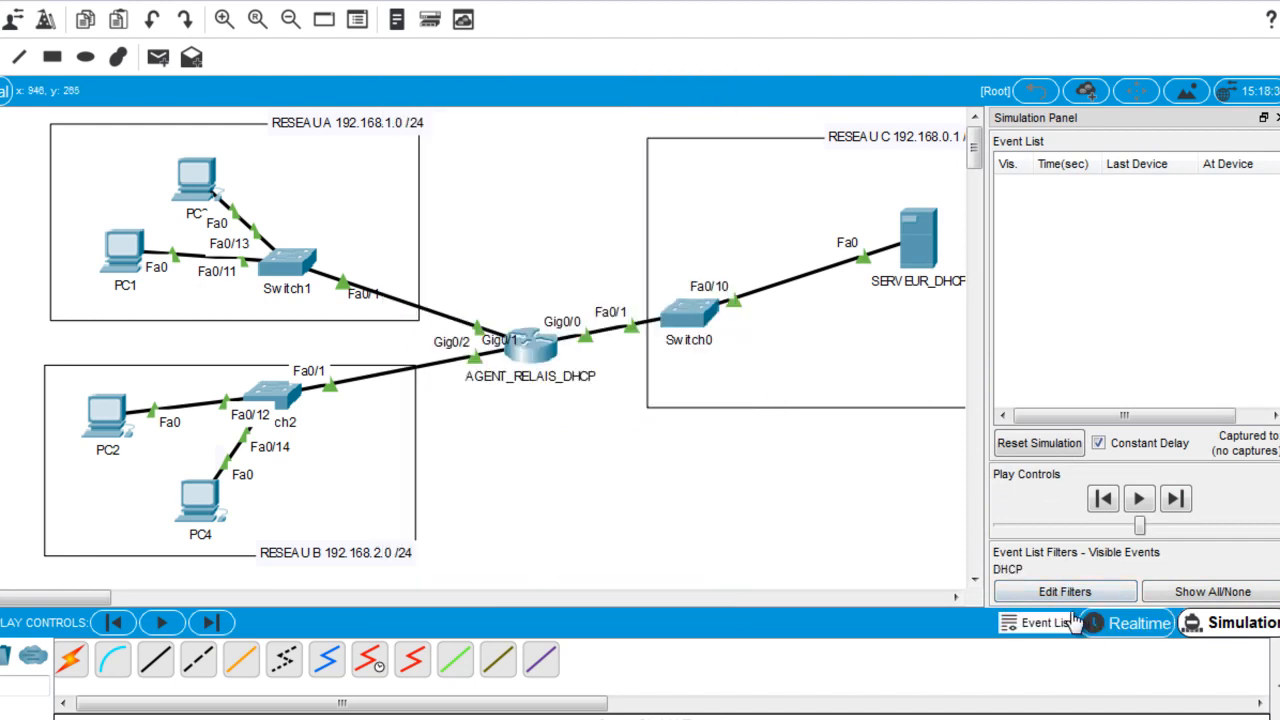
click(1045, 623)
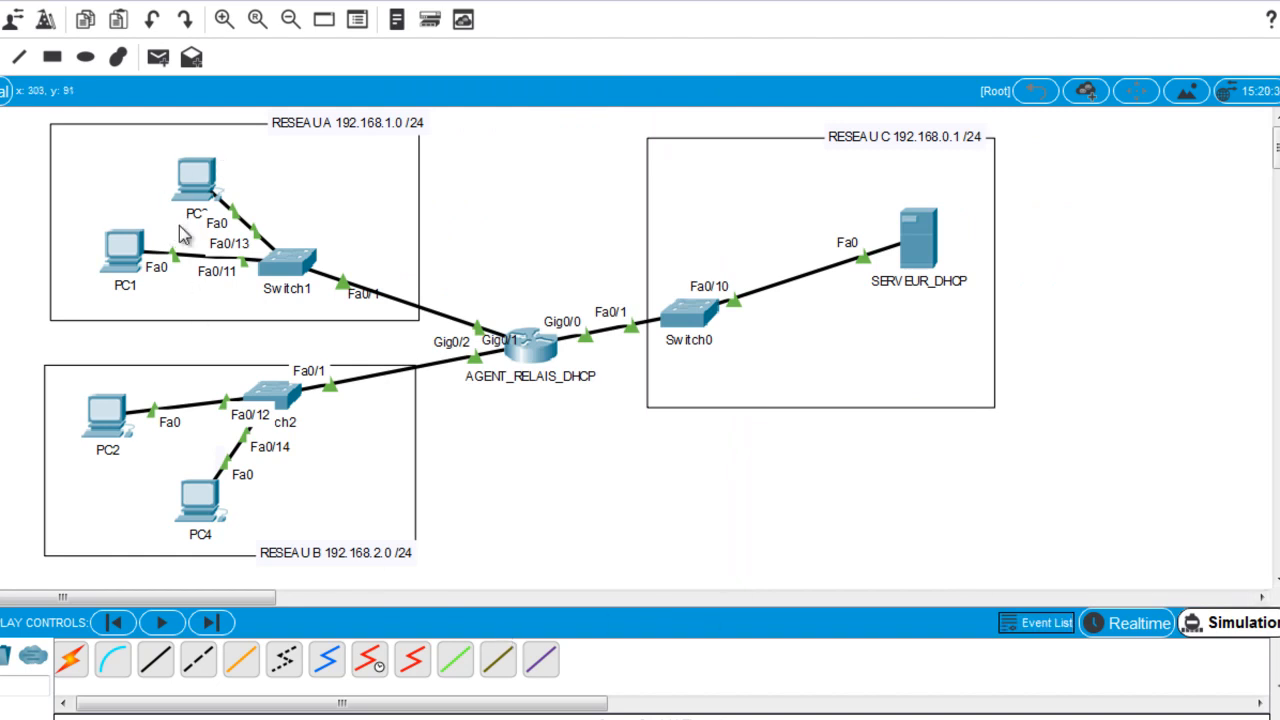
Set PC1's IPv4 configuration to DHCP so it requests an address, and close its window.
click(117, 253)
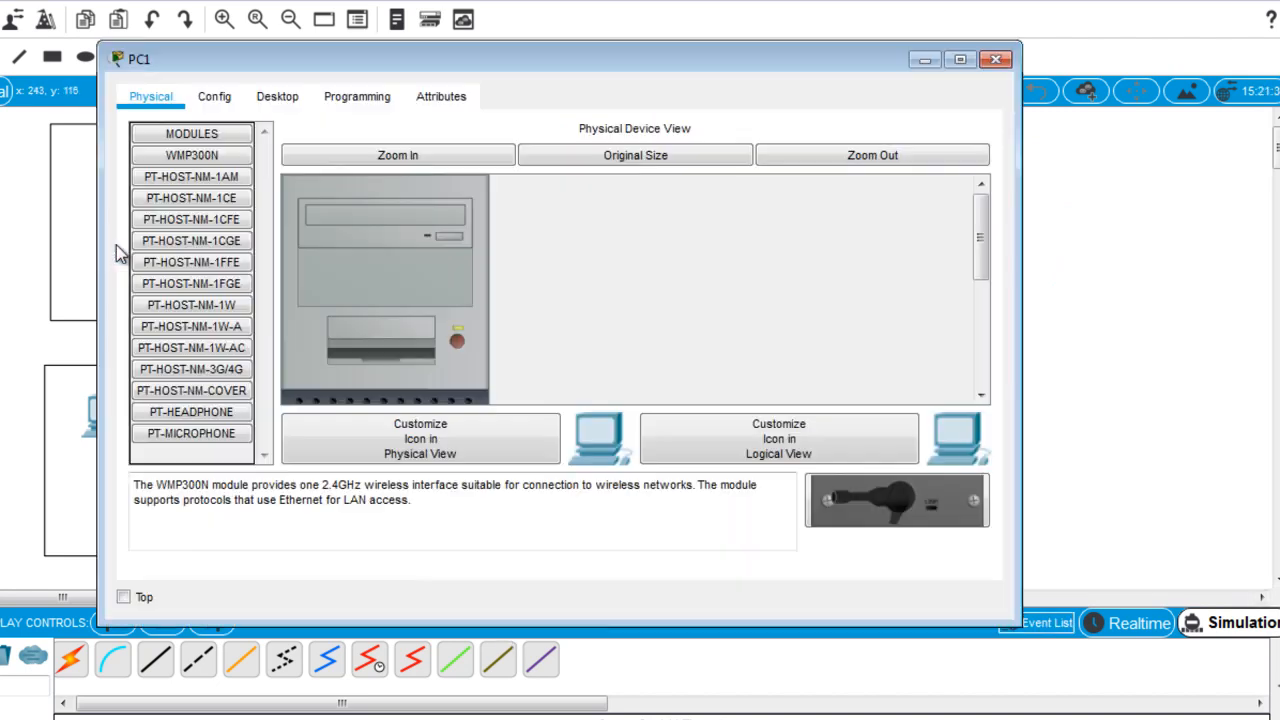
click(288, 96)
click(199, 187)
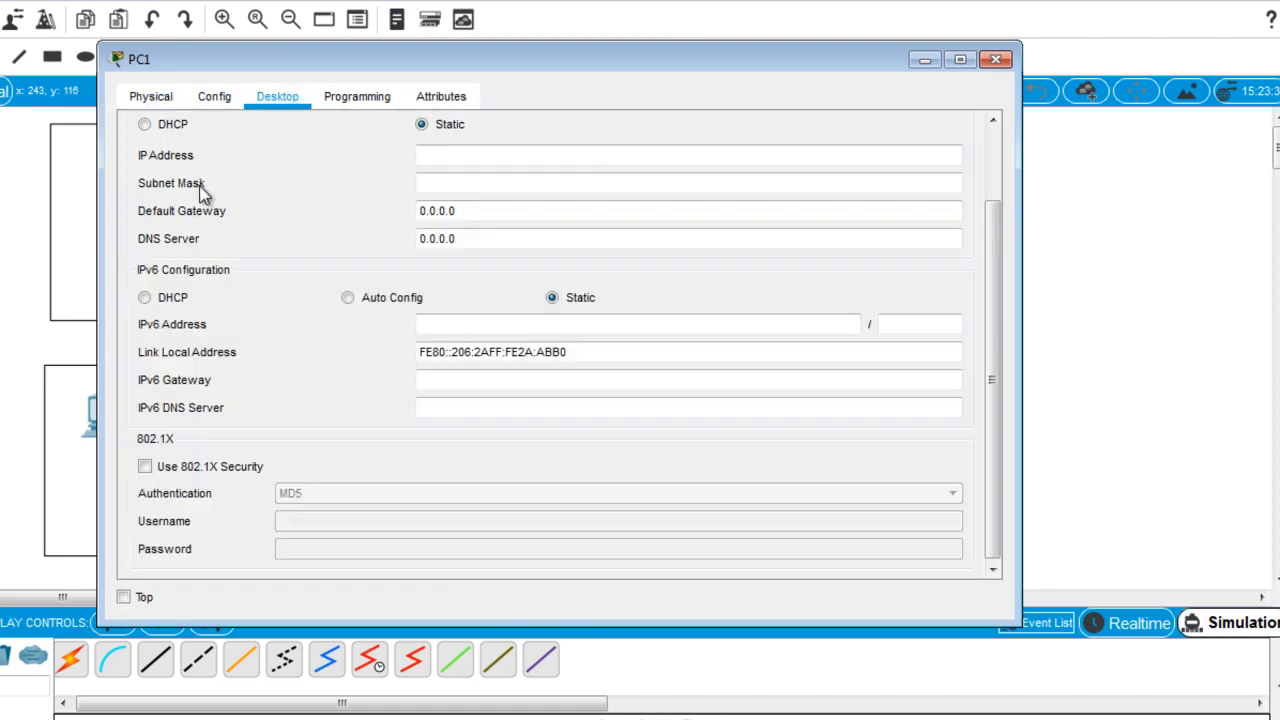
click(146, 125)
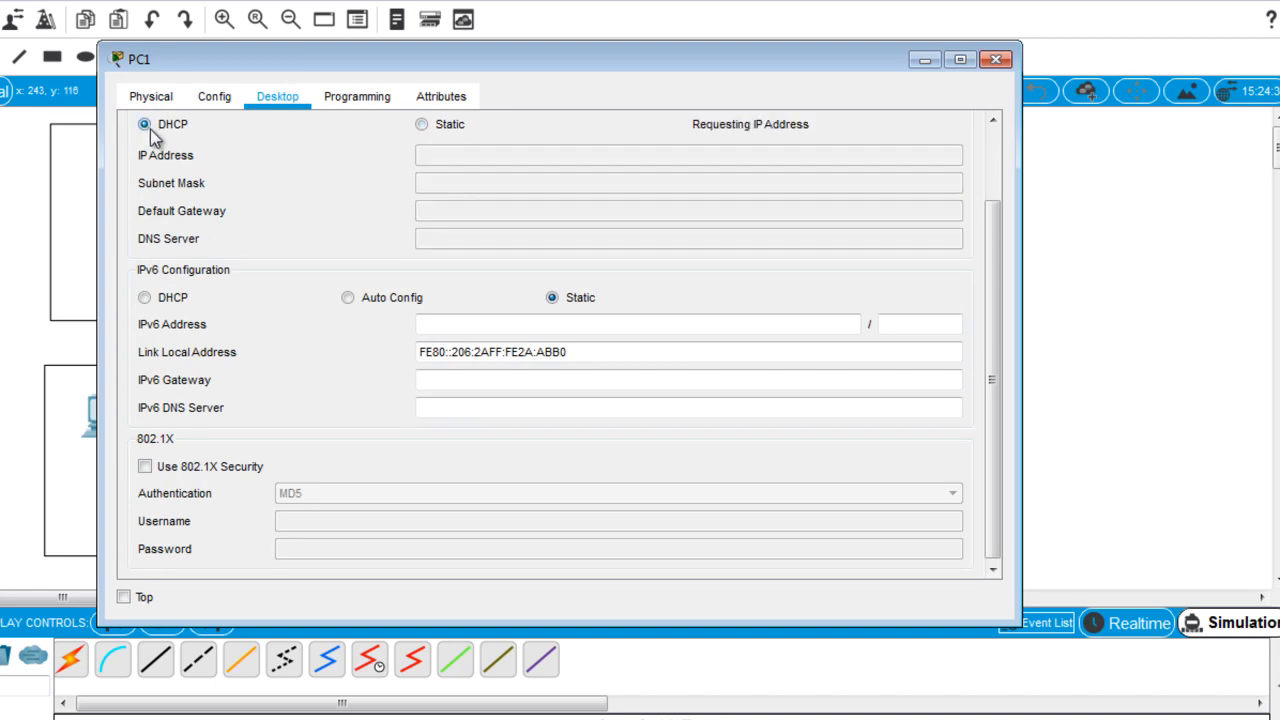
click(996, 62)
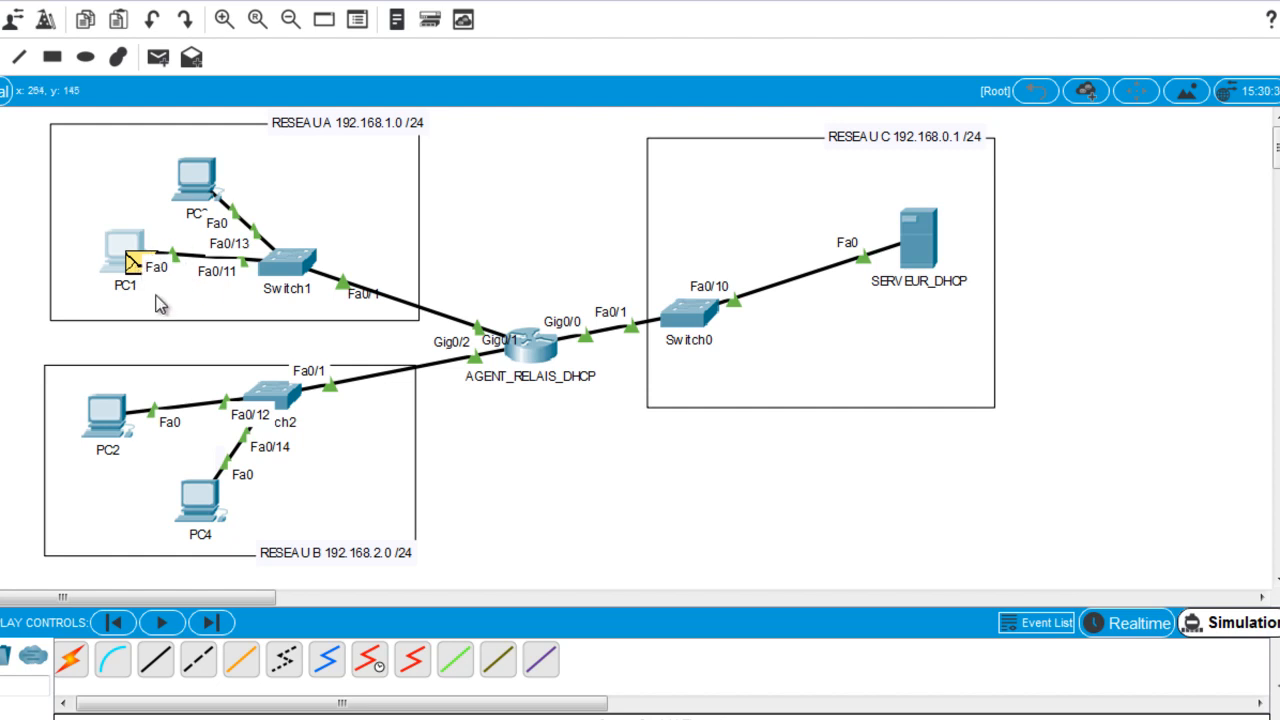
Step the simulation forward to follow PC1's DHCP request through the network, and return to realtime mode.
click(208, 624)
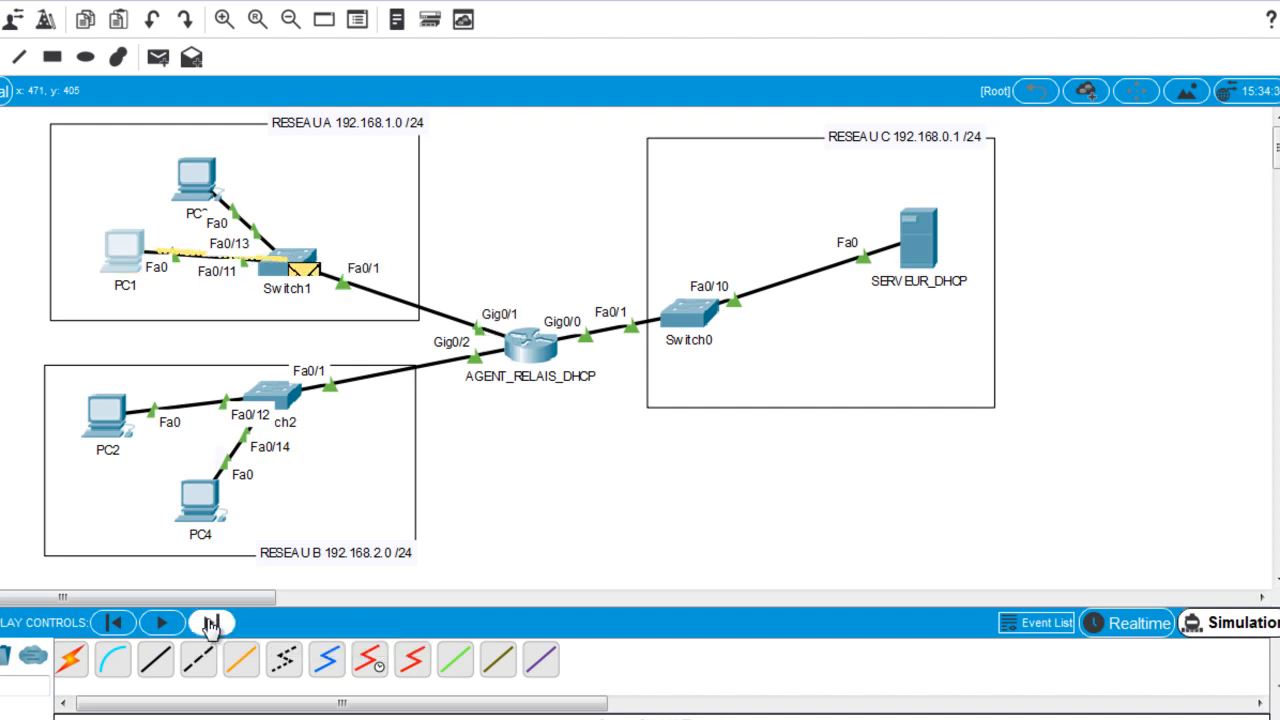
click(210, 624)
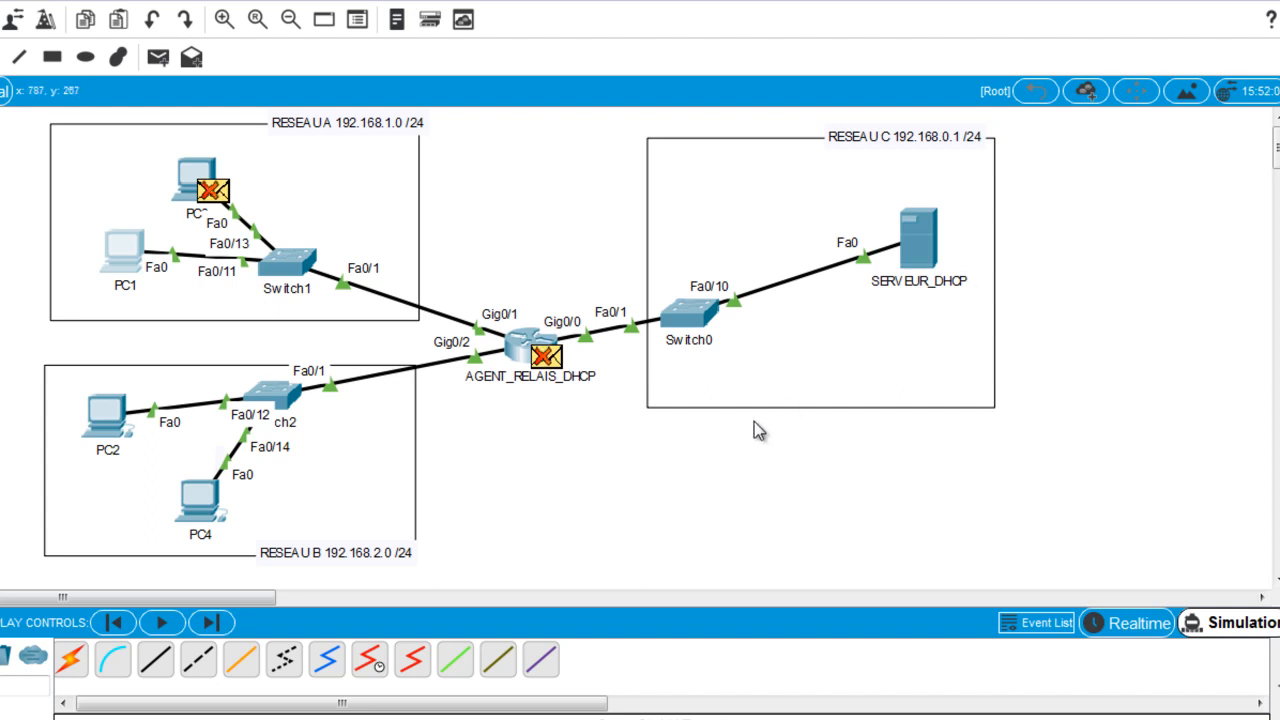
click(1127, 625)
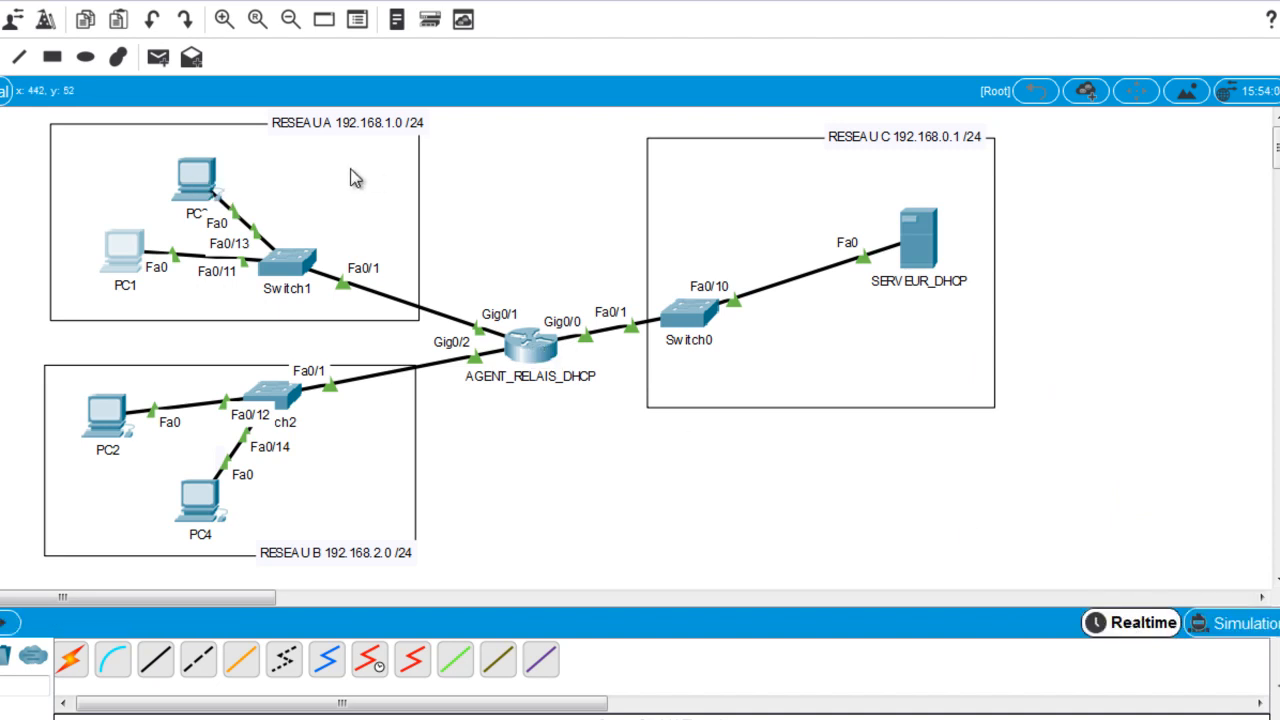
Check the IP address, subnet mask and gateway in PC1's IP configuration, and close its window.
click(136, 248)
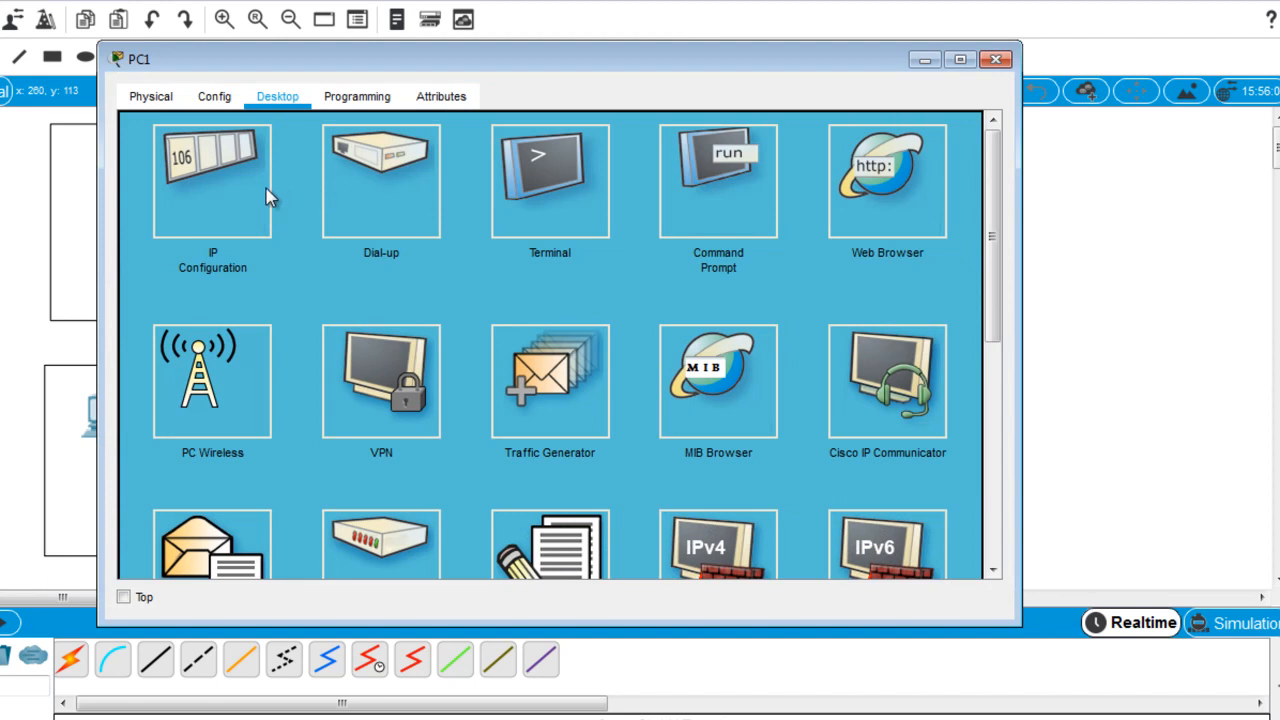
click(230, 189)
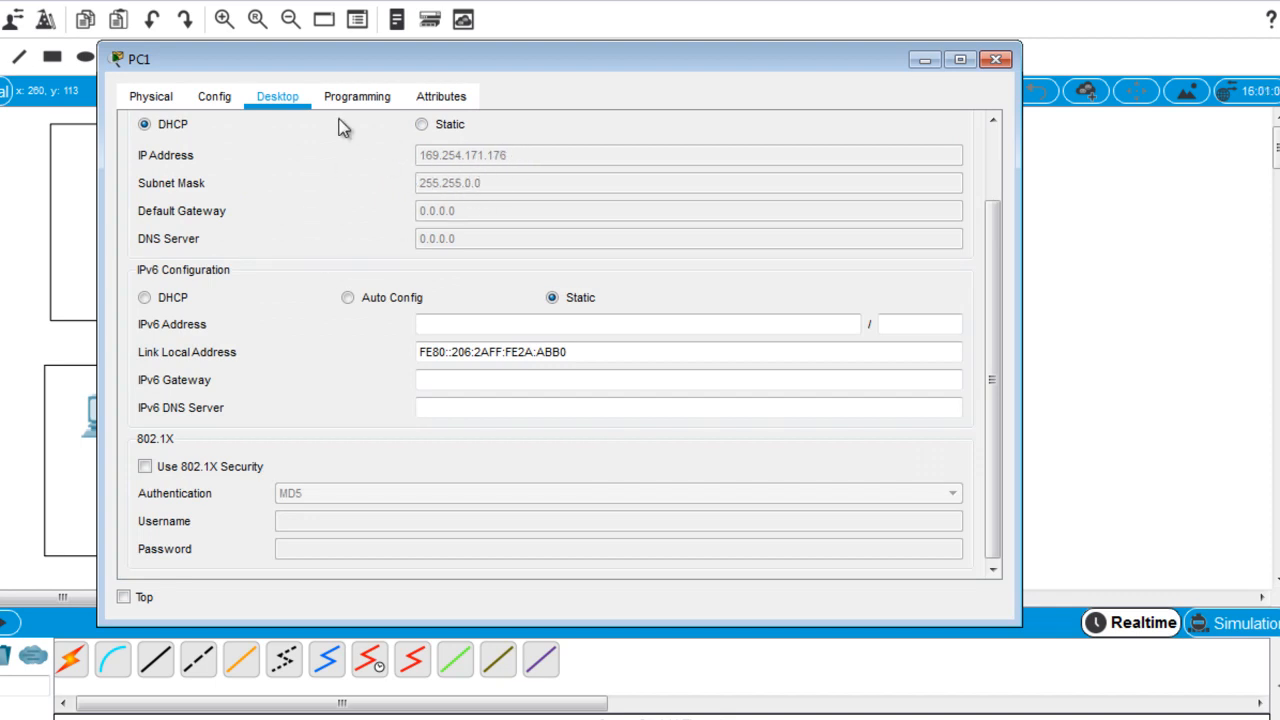
drag(1003, 226, 997, 117)
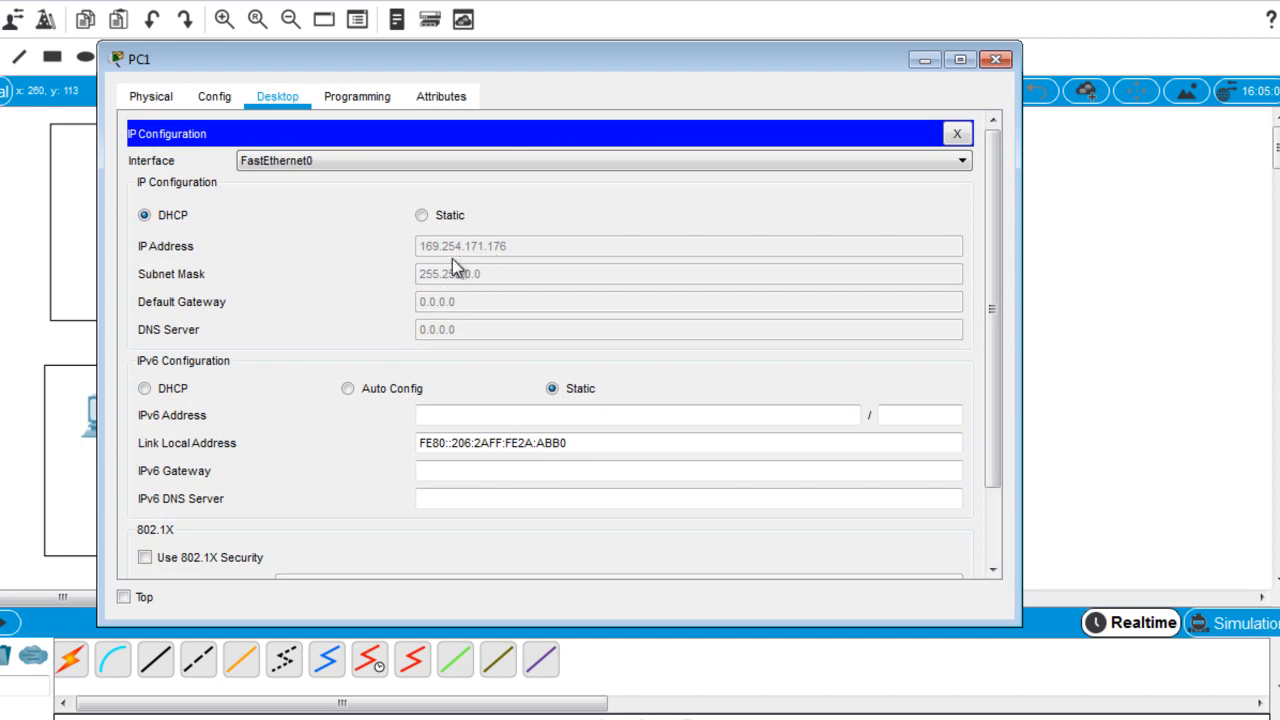
click(997, 60)
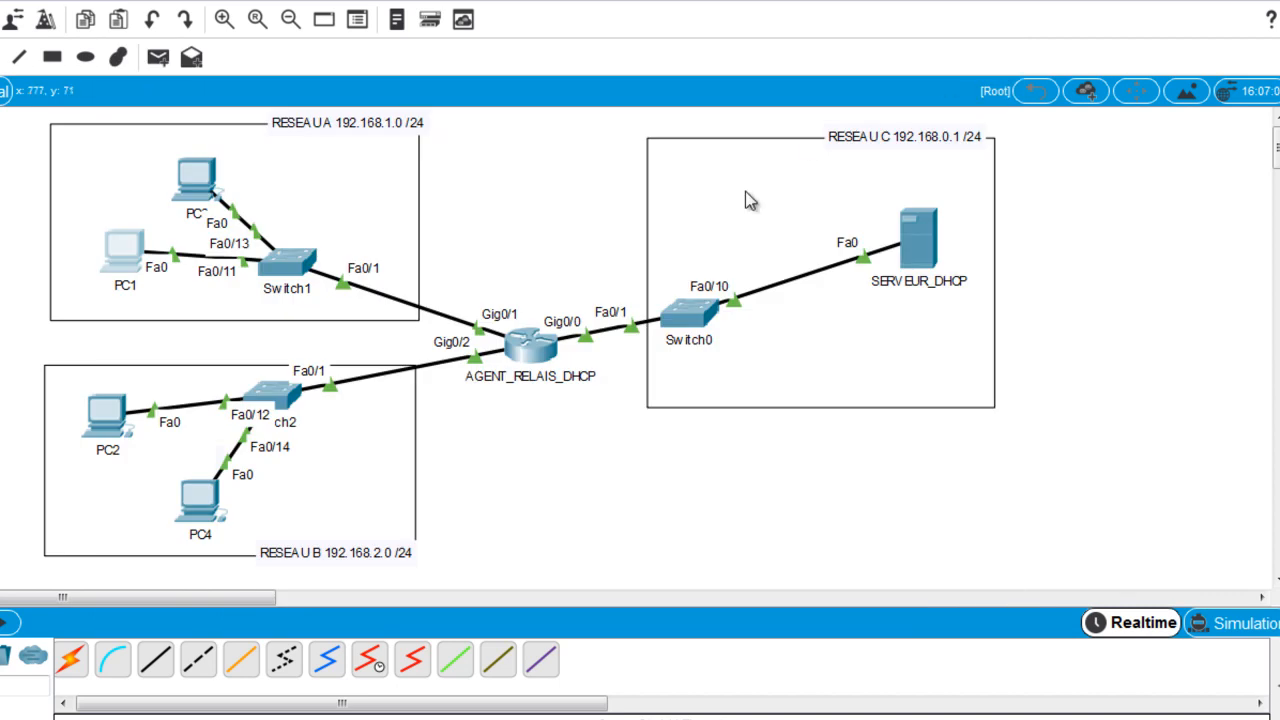
Set PC1's IPv4 configuration back to static and close its window.
click(133, 258)
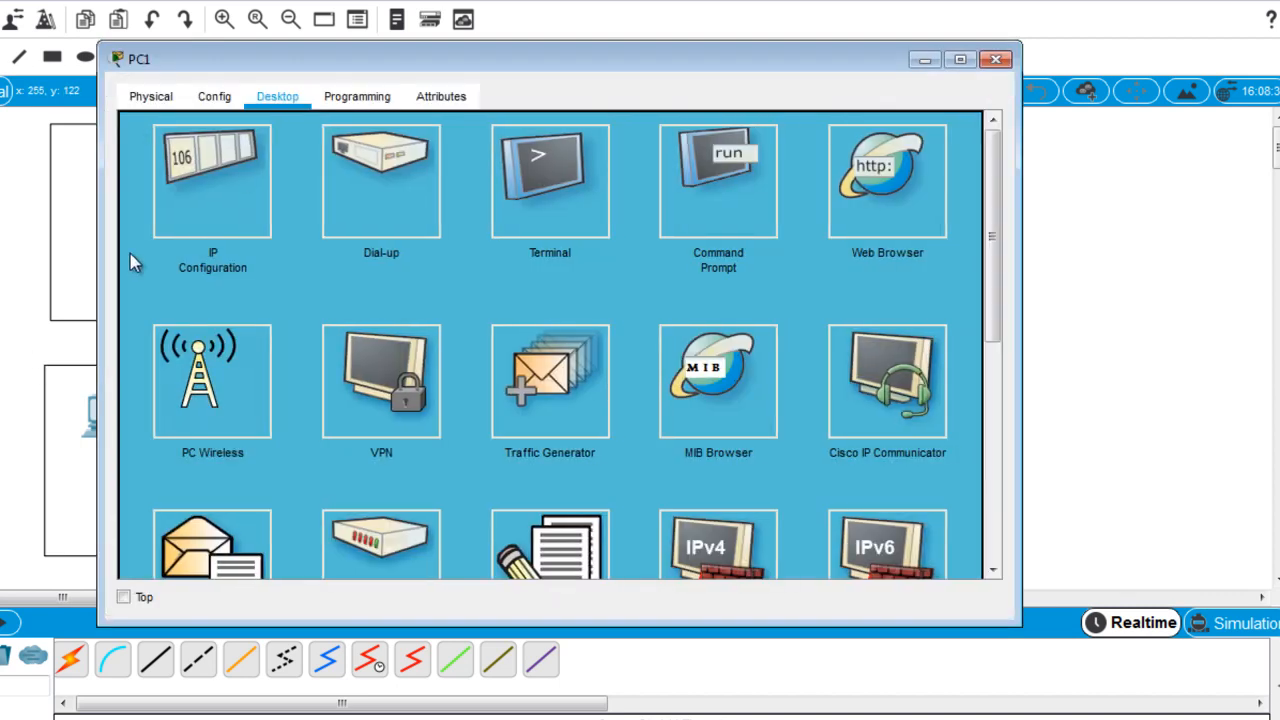
click(222, 216)
click(422, 125)
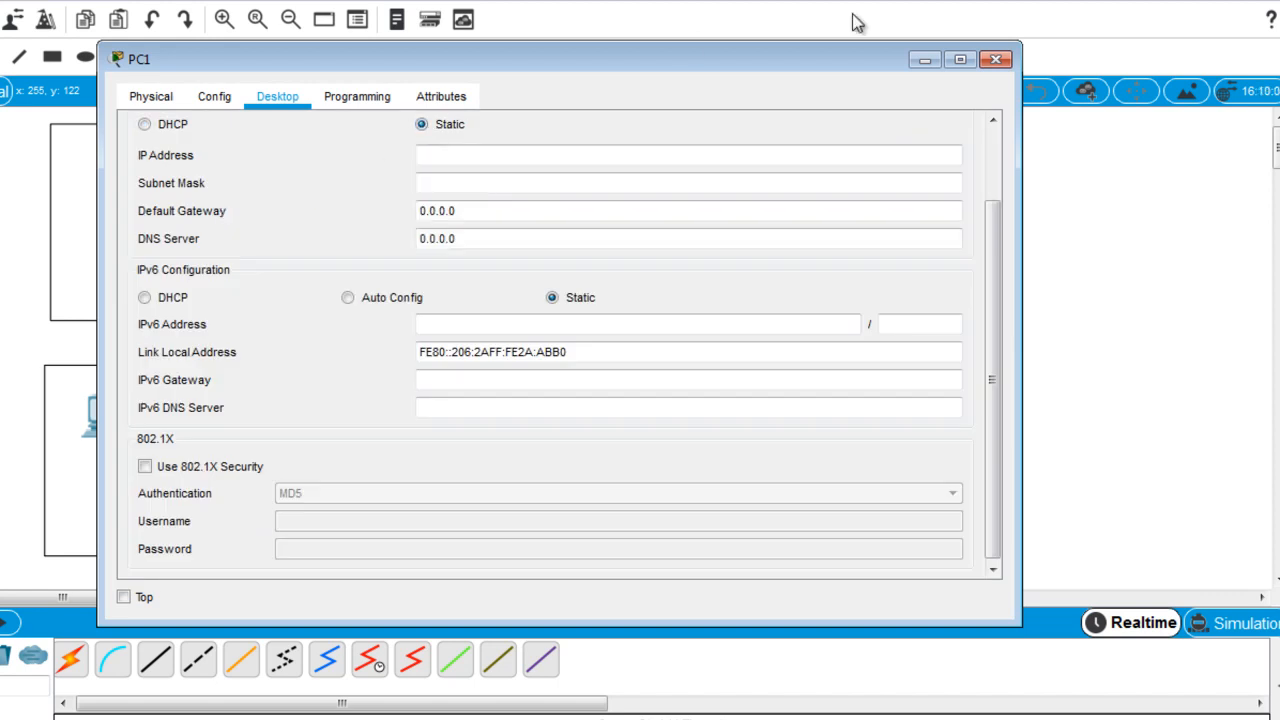
click(1001, 61)
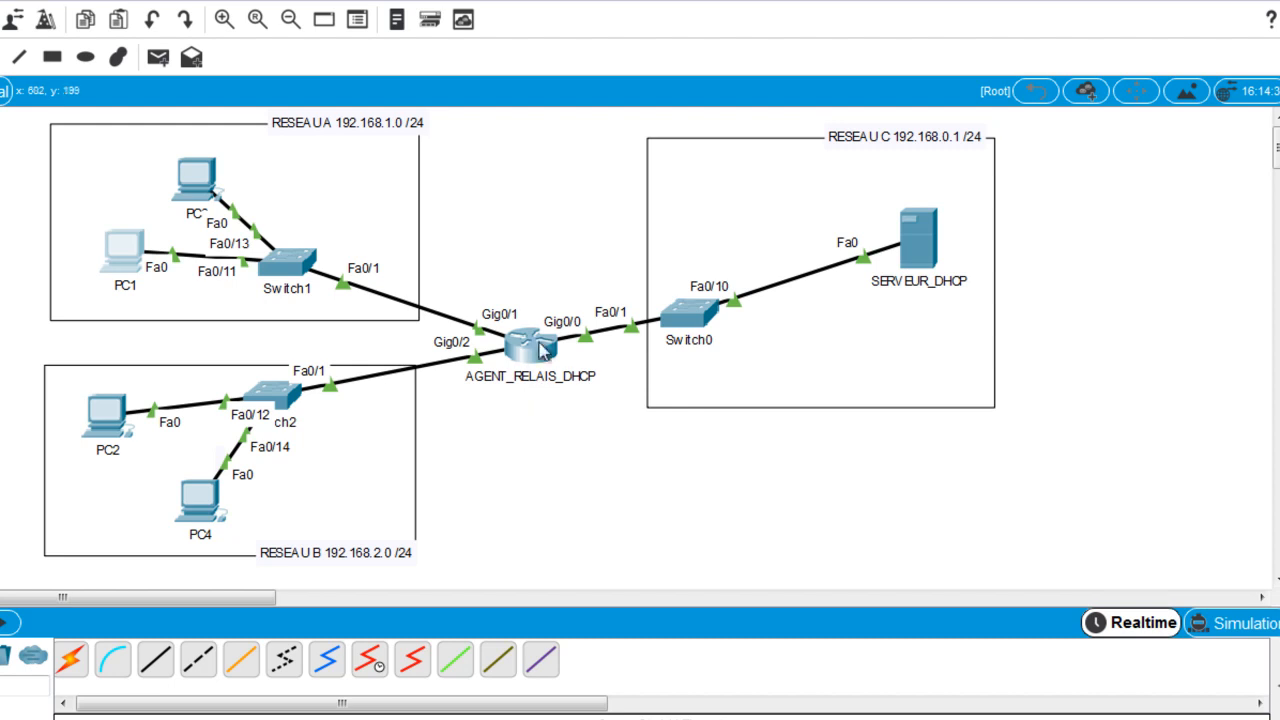
Select interface GigabitEthernet0/1 on AGENT_RELAIS_DHCP, bring up the router's command line at that interface's prompt, and widen the window.
mouse_move(527, 376)
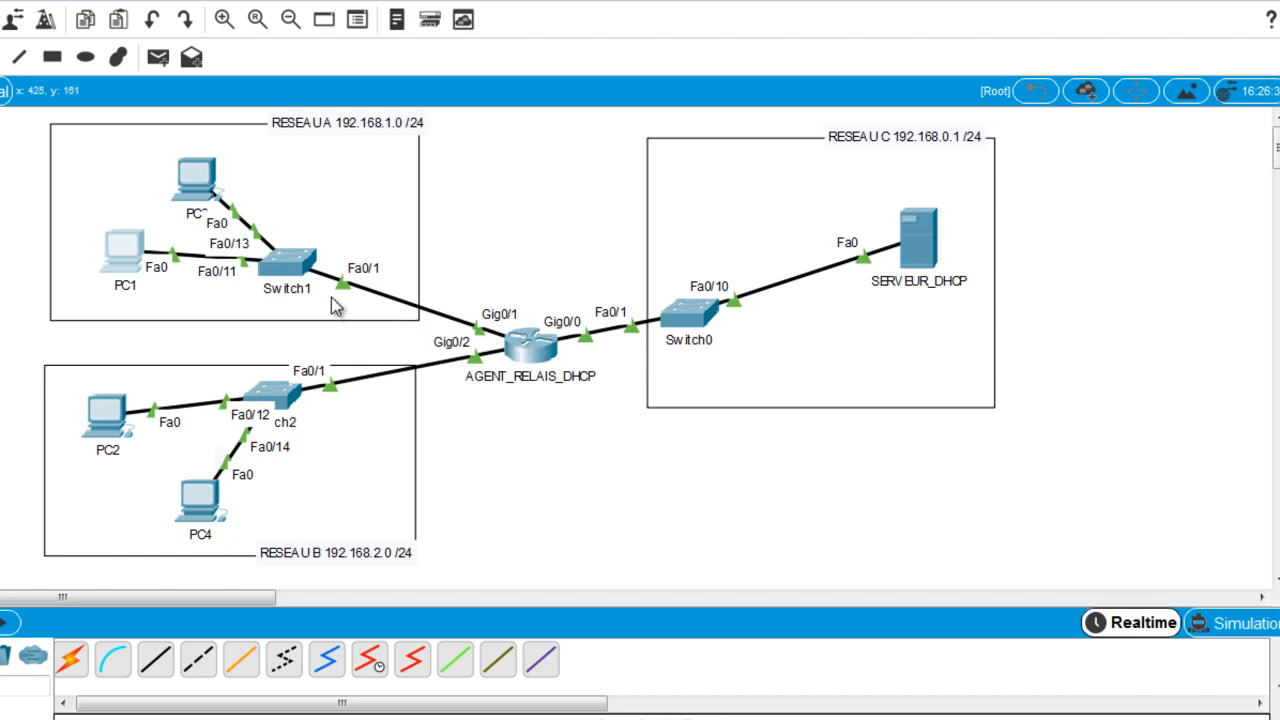
click(533, 362)
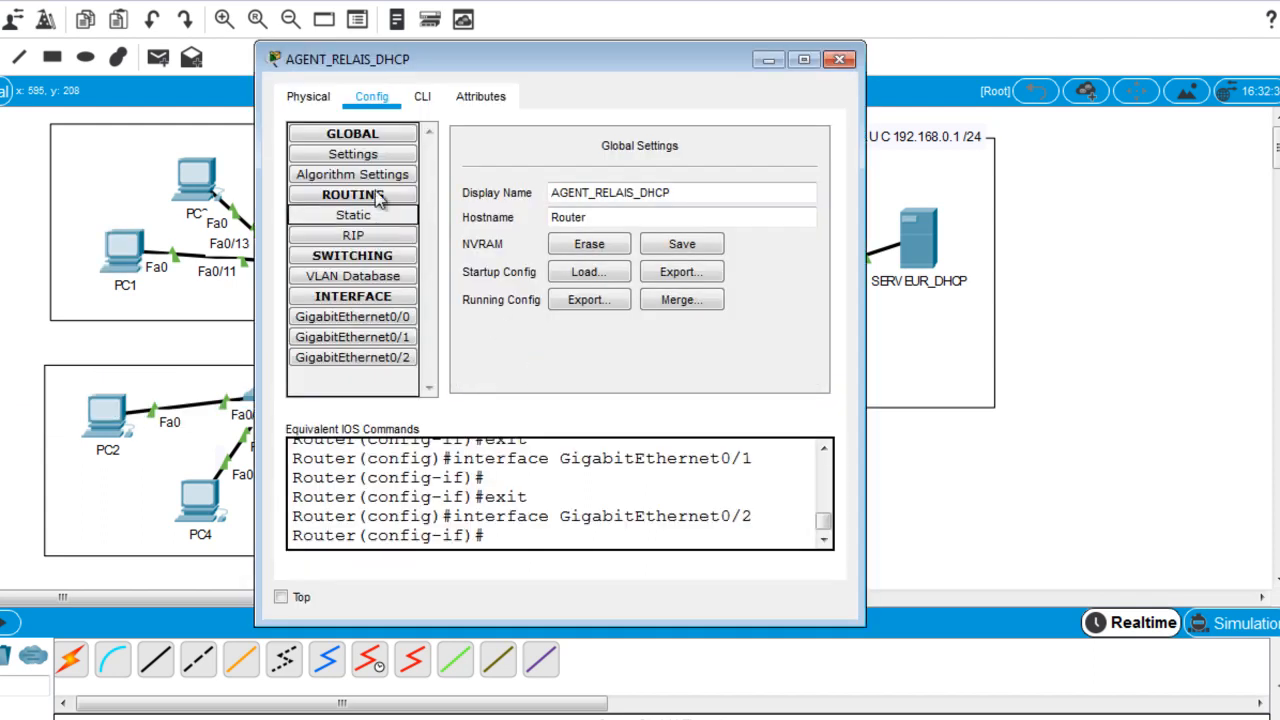
click(372, 338)
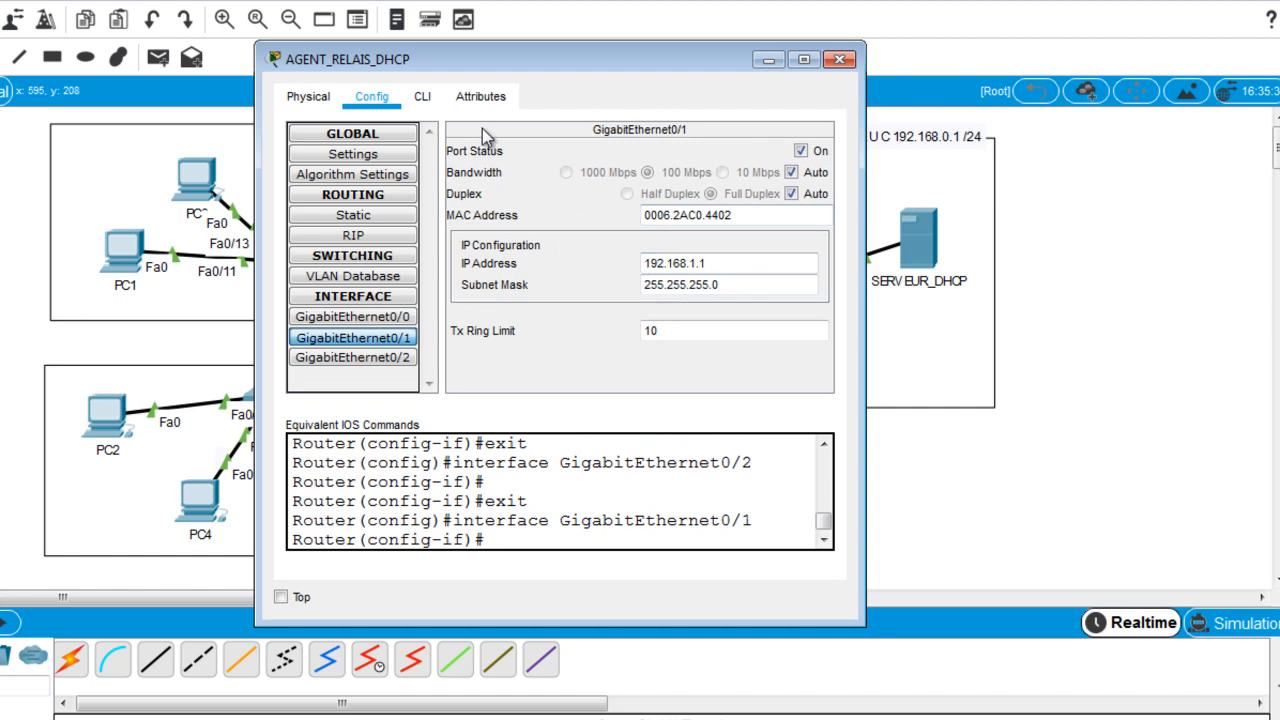
click(424, 97)
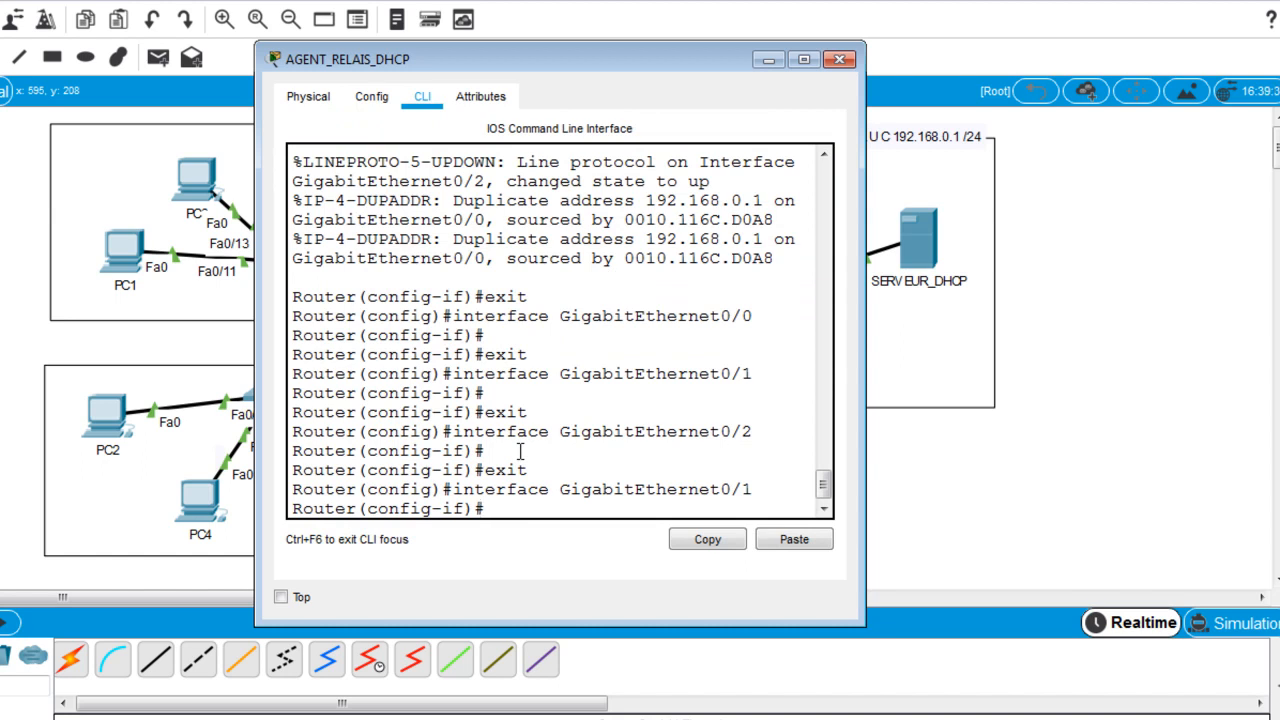
key(Return)
key(Return)
key(Return)
key(Return)
key(Return)
key(Return)
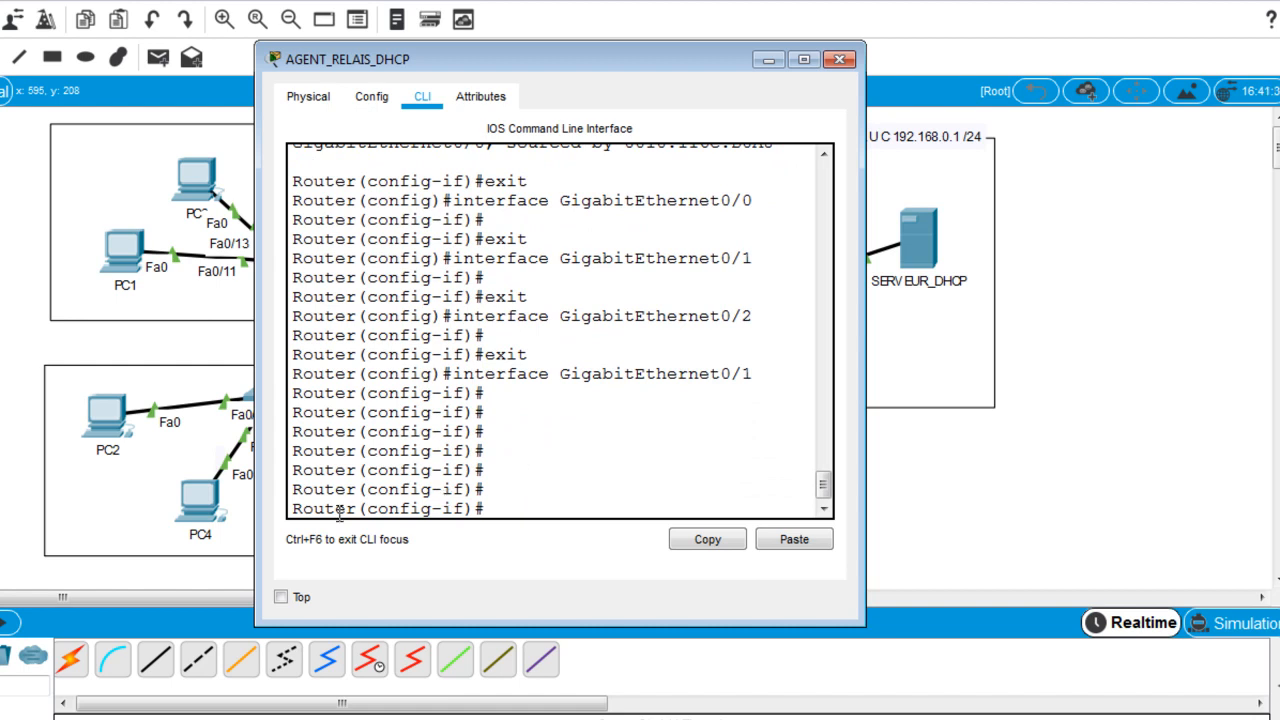
drag(255, 496, 119, 496)
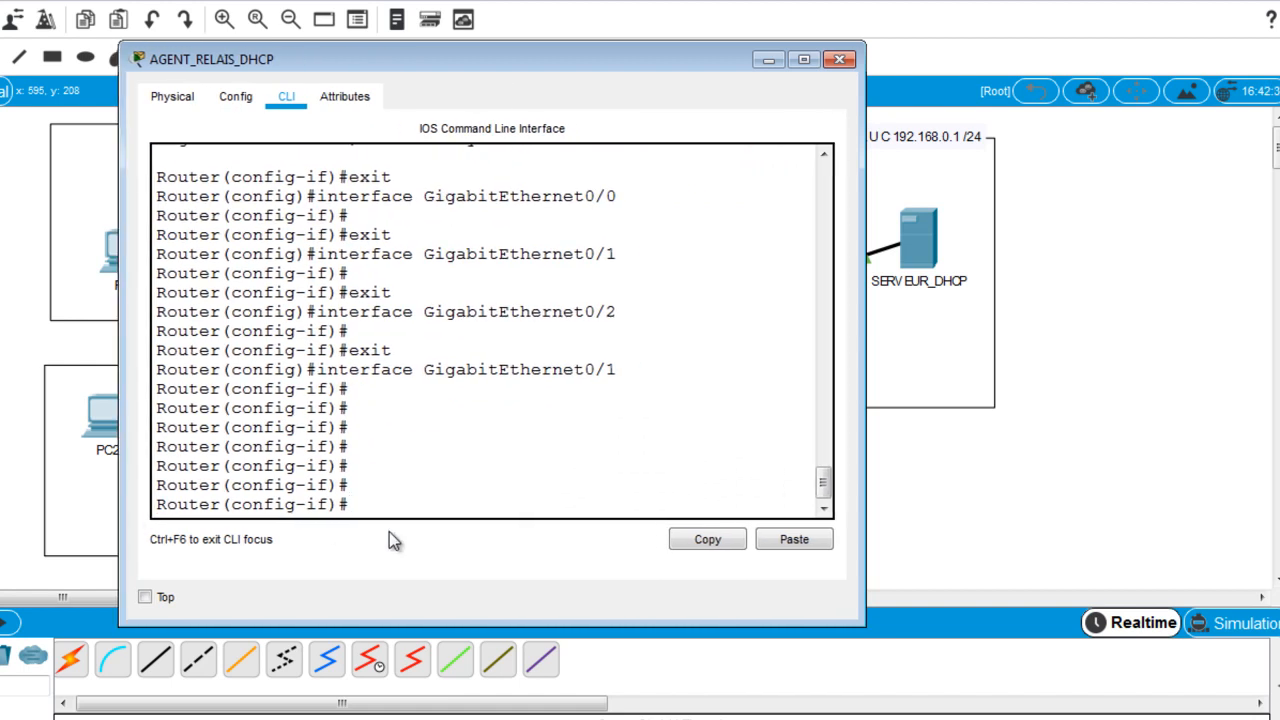
Configure the DHCP relay on GigabitEthernet0/1 with the command ip helper-address 192.168.0.253, and close the router's window.
text(ip)
text(h)
text(elper-ad)
key(Tab)
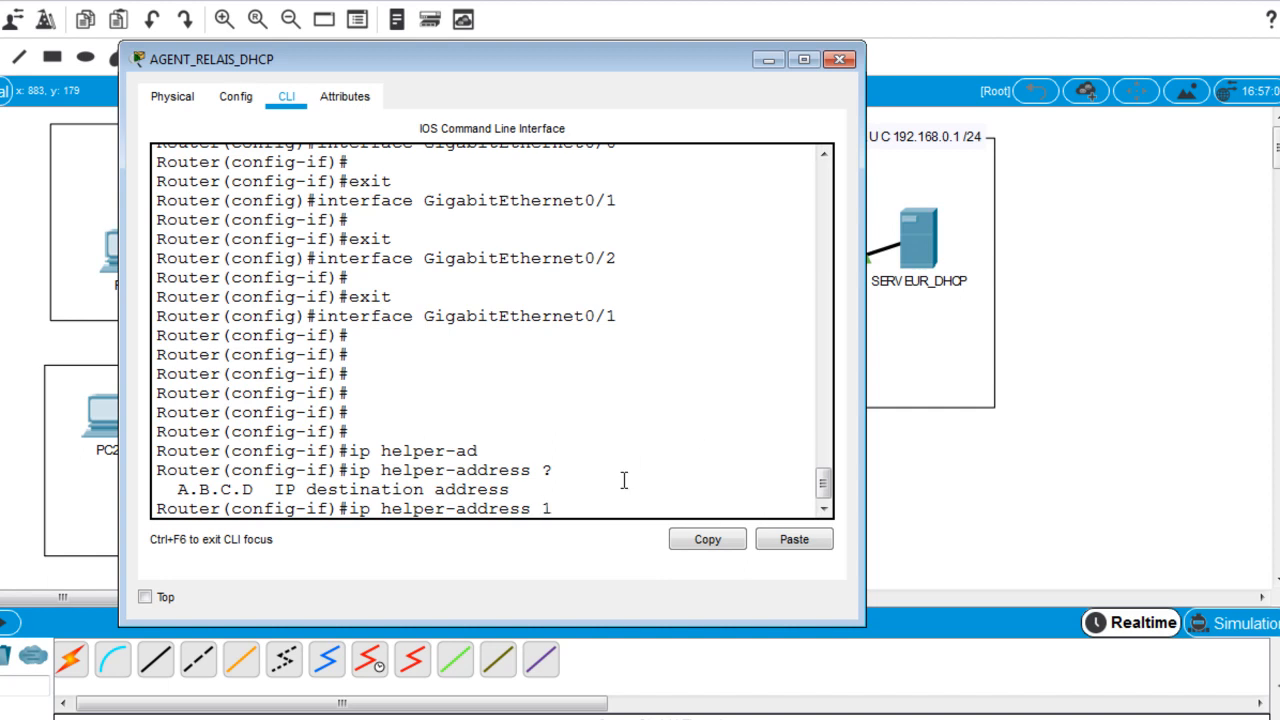
text(68.0.253)
key(Return)
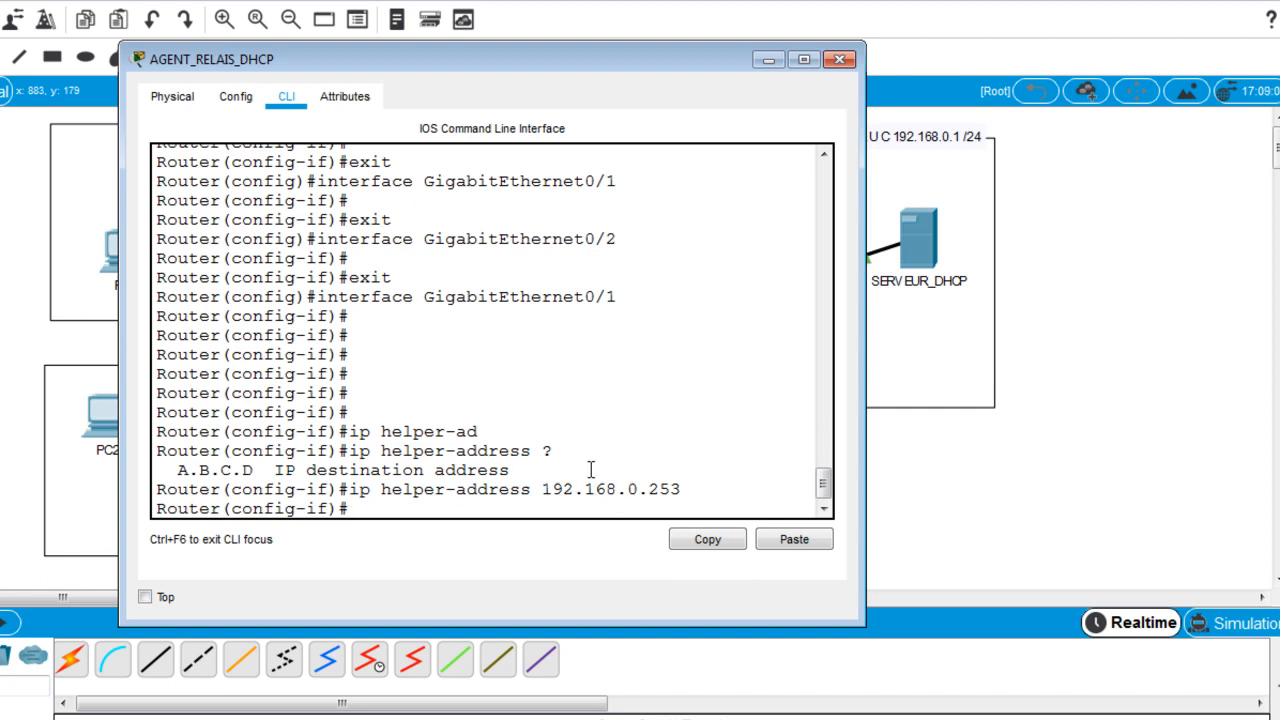
click(838, 61)
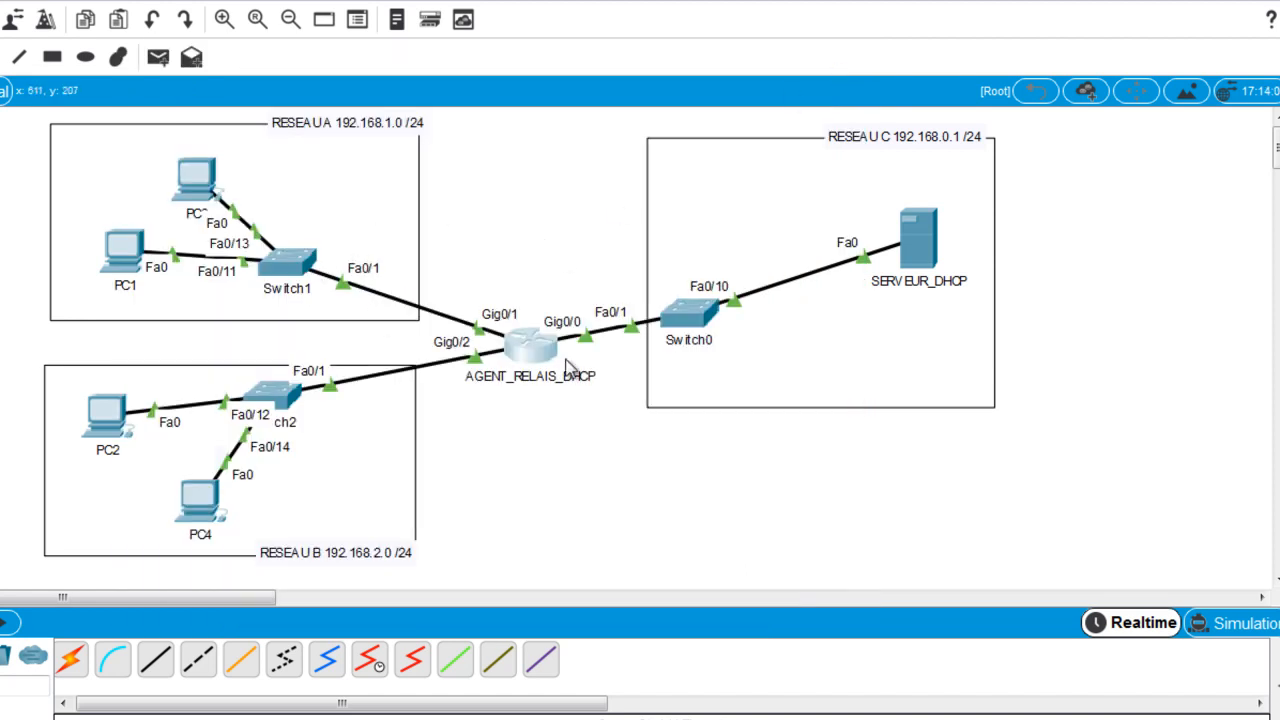
Switch to Simulation mode, check that the IPv4 event filters include only DHCP, and hide the event list.
click(1245, 628)
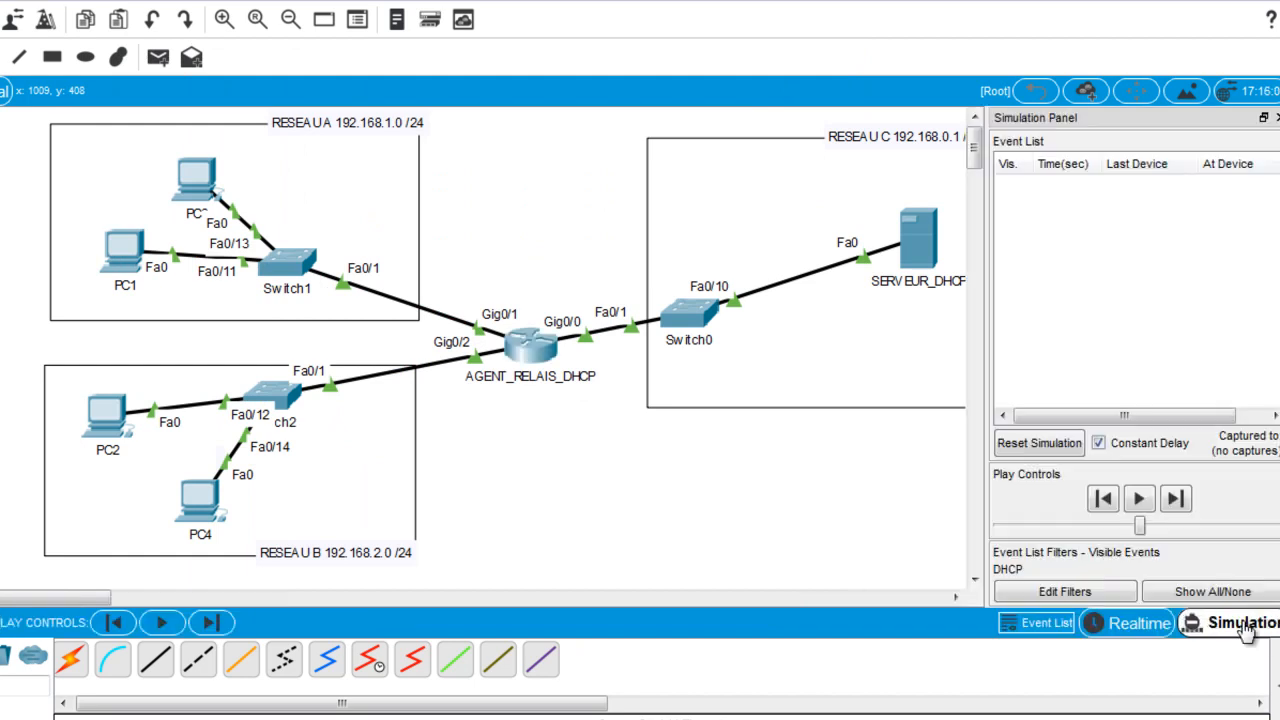
click(1052, 593)
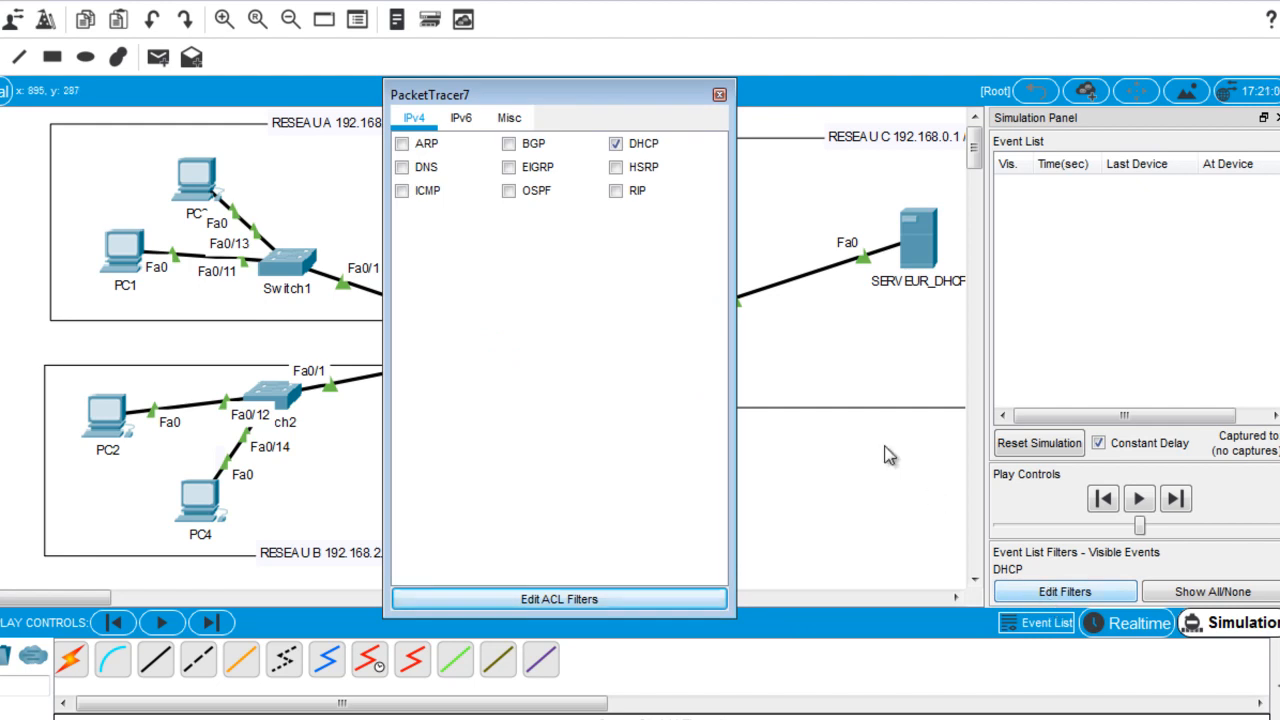
click(719, 94)
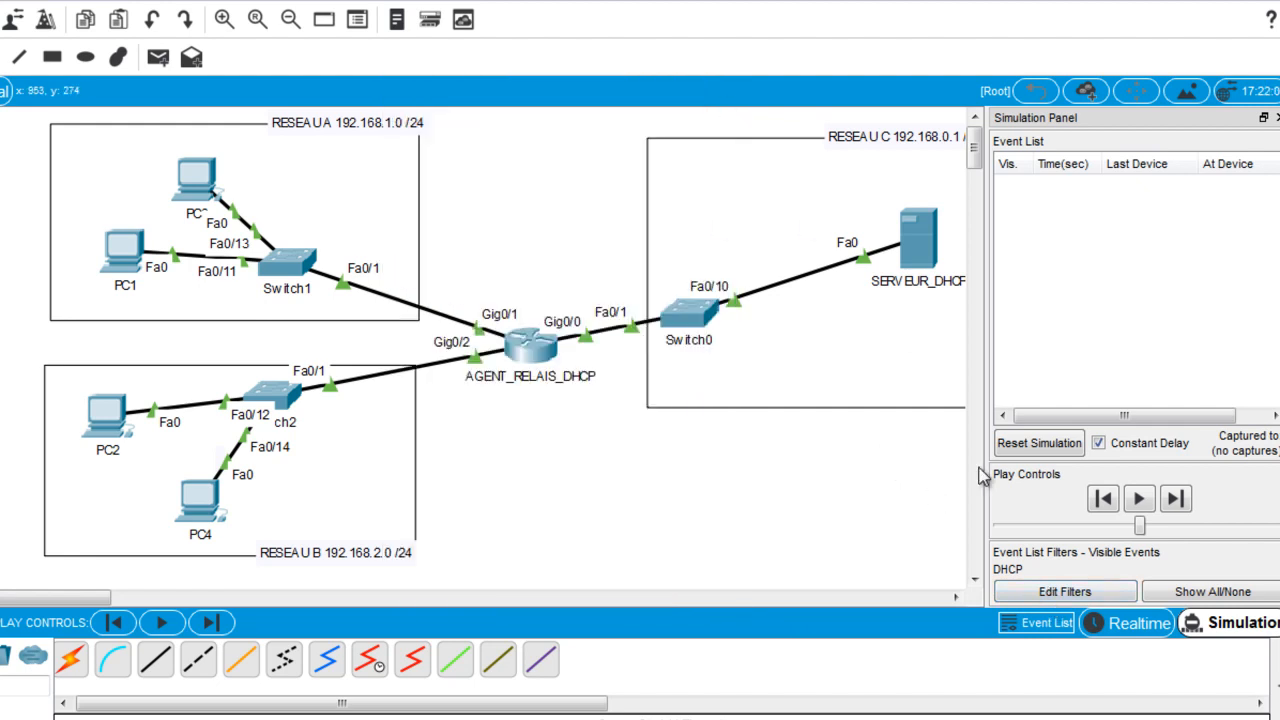
click(1040, 623)
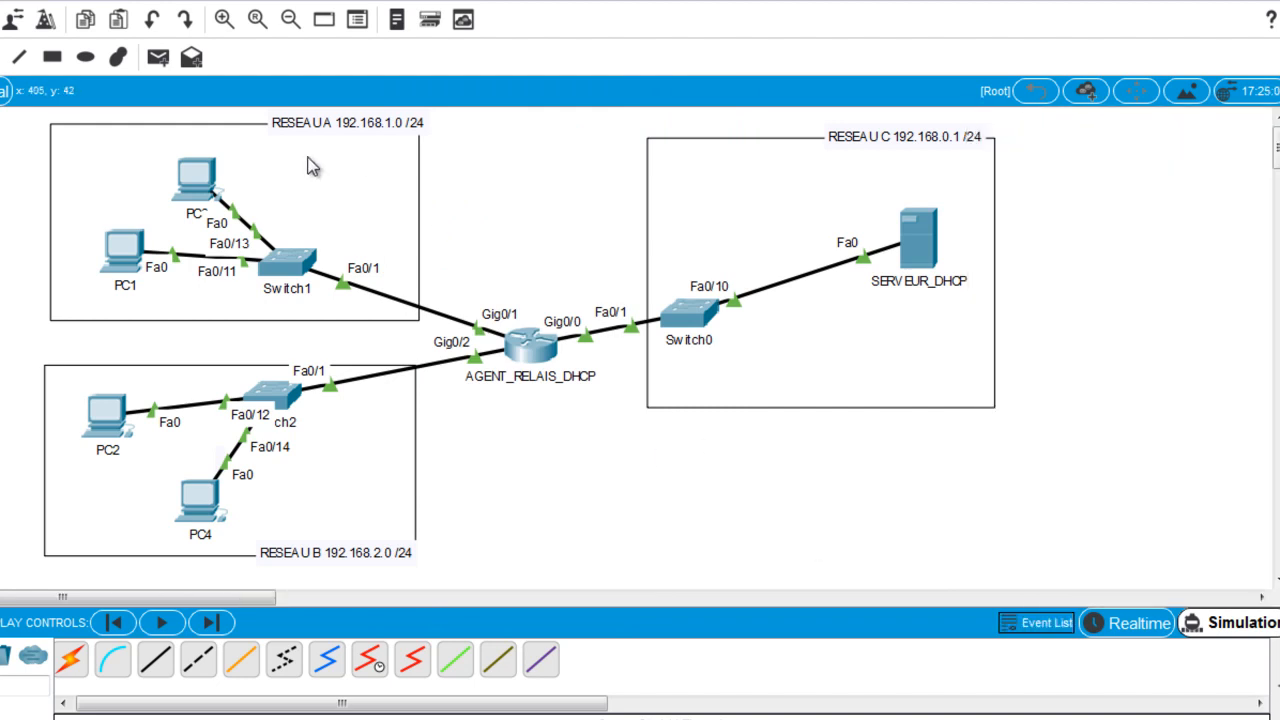
Set PC1's IPv4 configuration to DHCP and minimize its window.
click(127, 246)
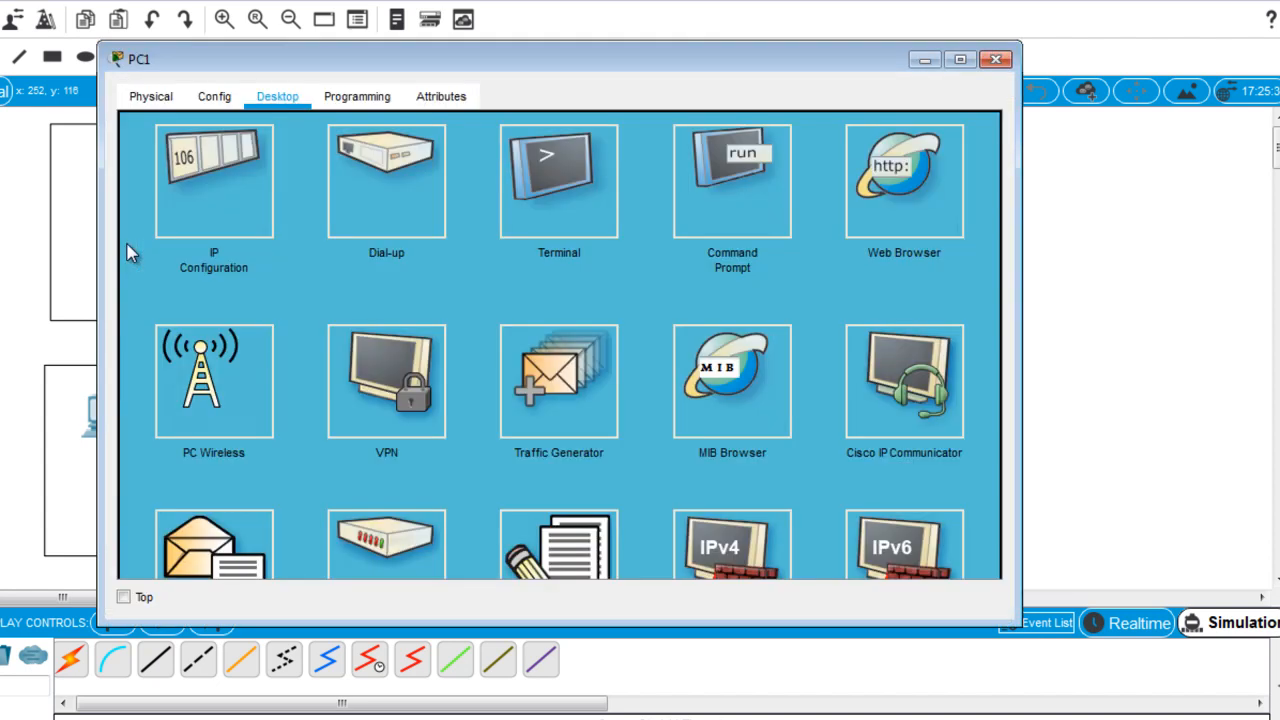
click(238, 210)
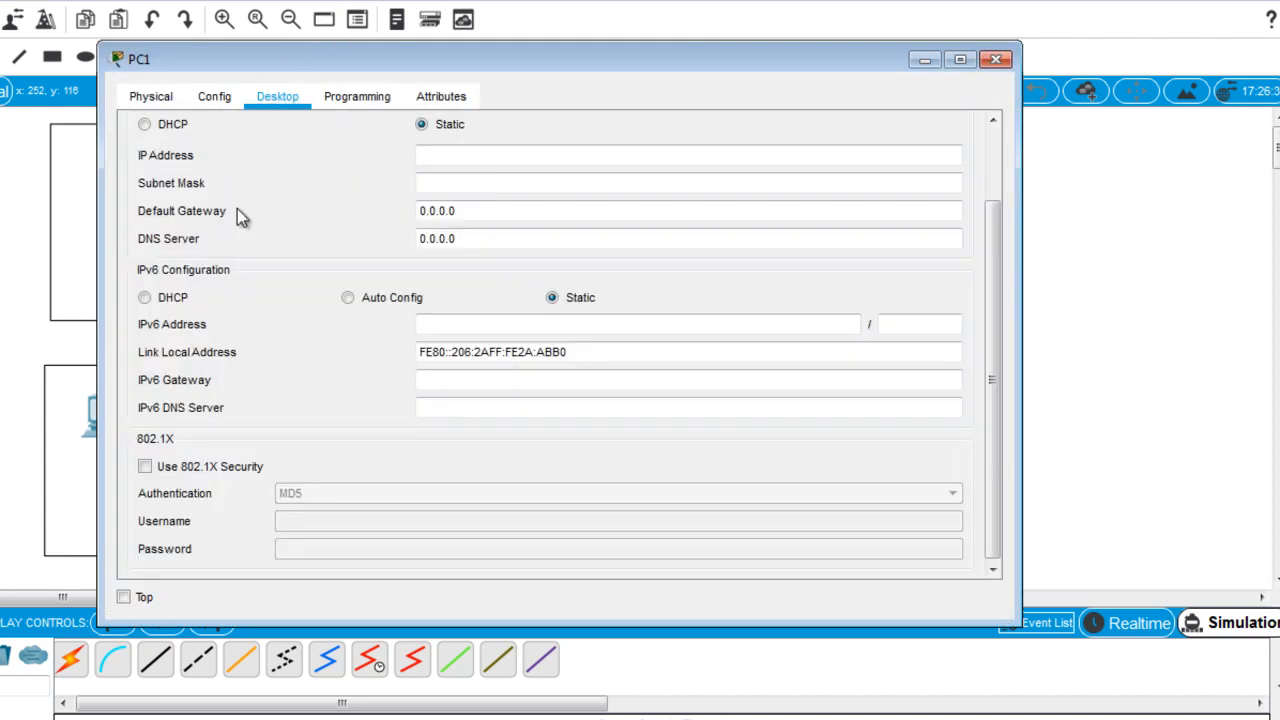
click(145, 124)
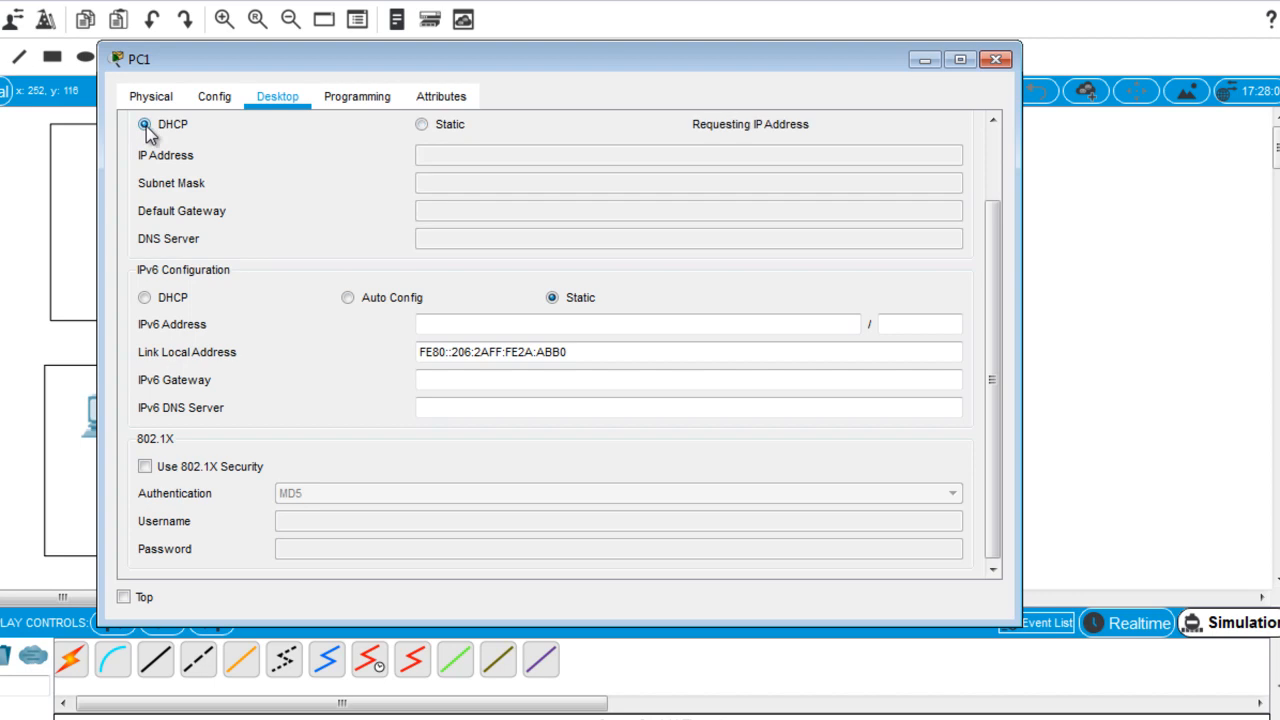
click(924, 60)
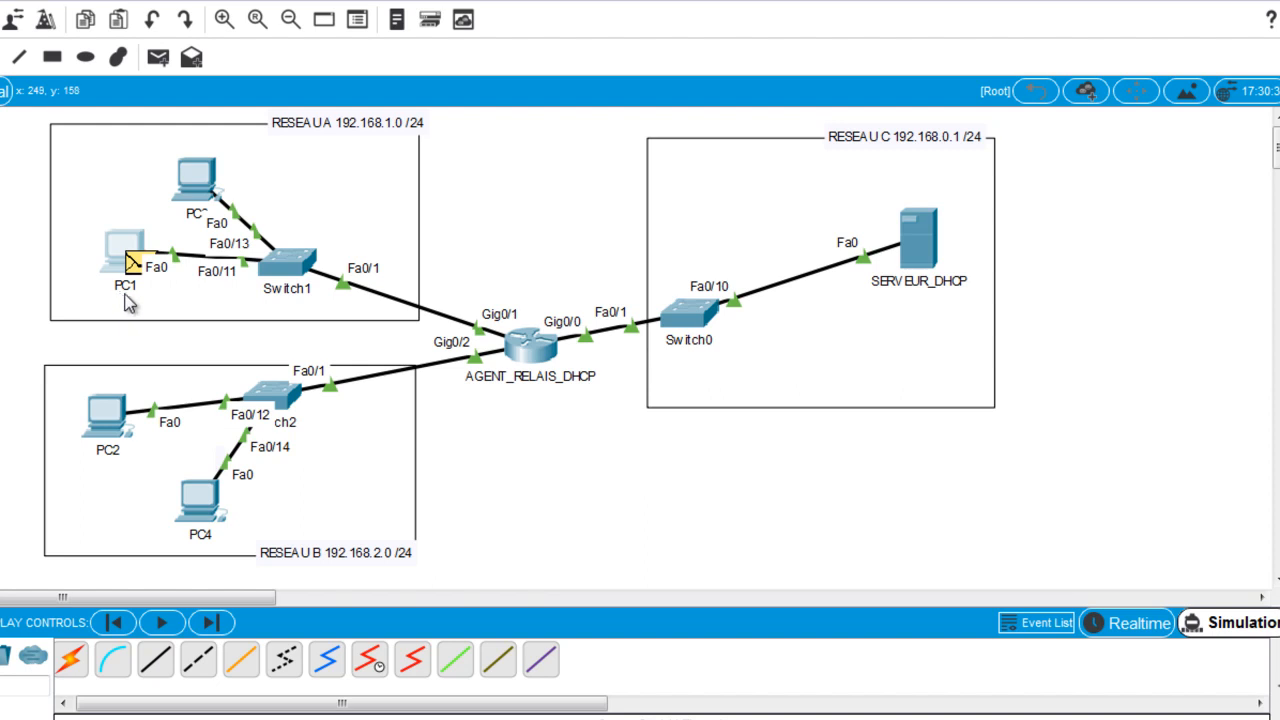
Advance the simulation event by event to follow PC1's DHCP request through Switch1 and AGENT_RELAIS_DHCP to Switch0.
mouse_move(148, 265)
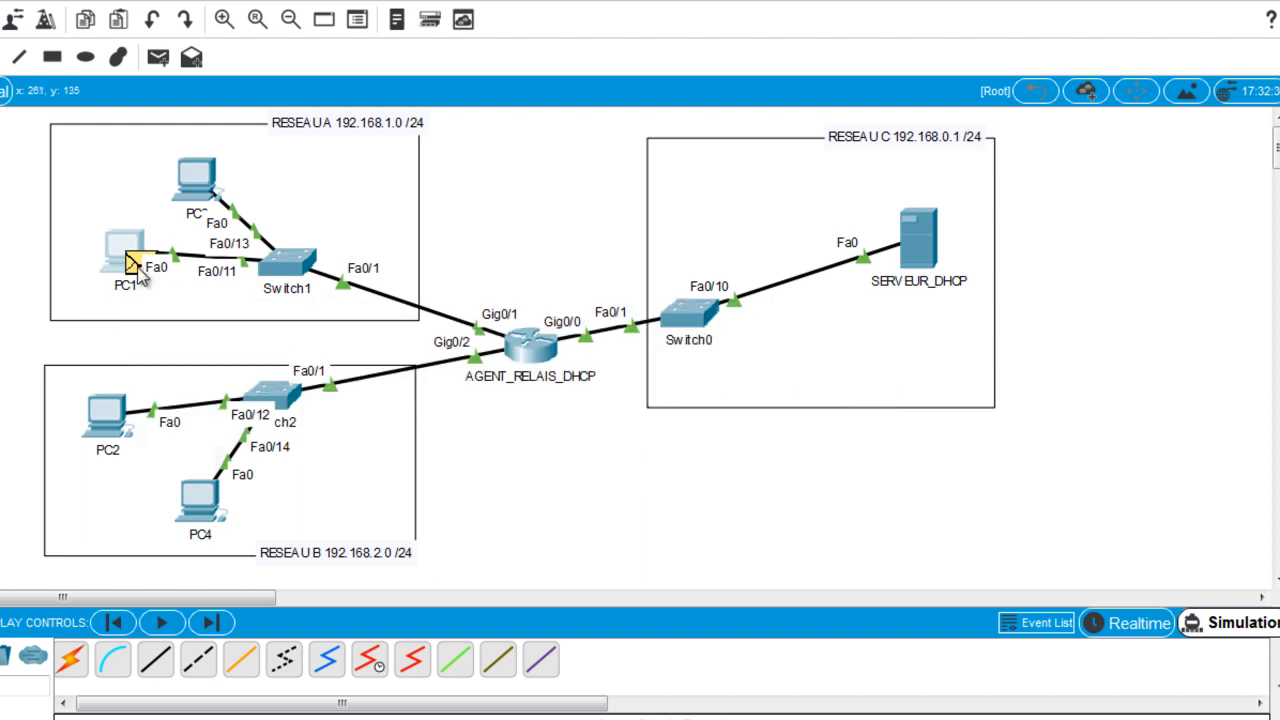
click(208, 624)
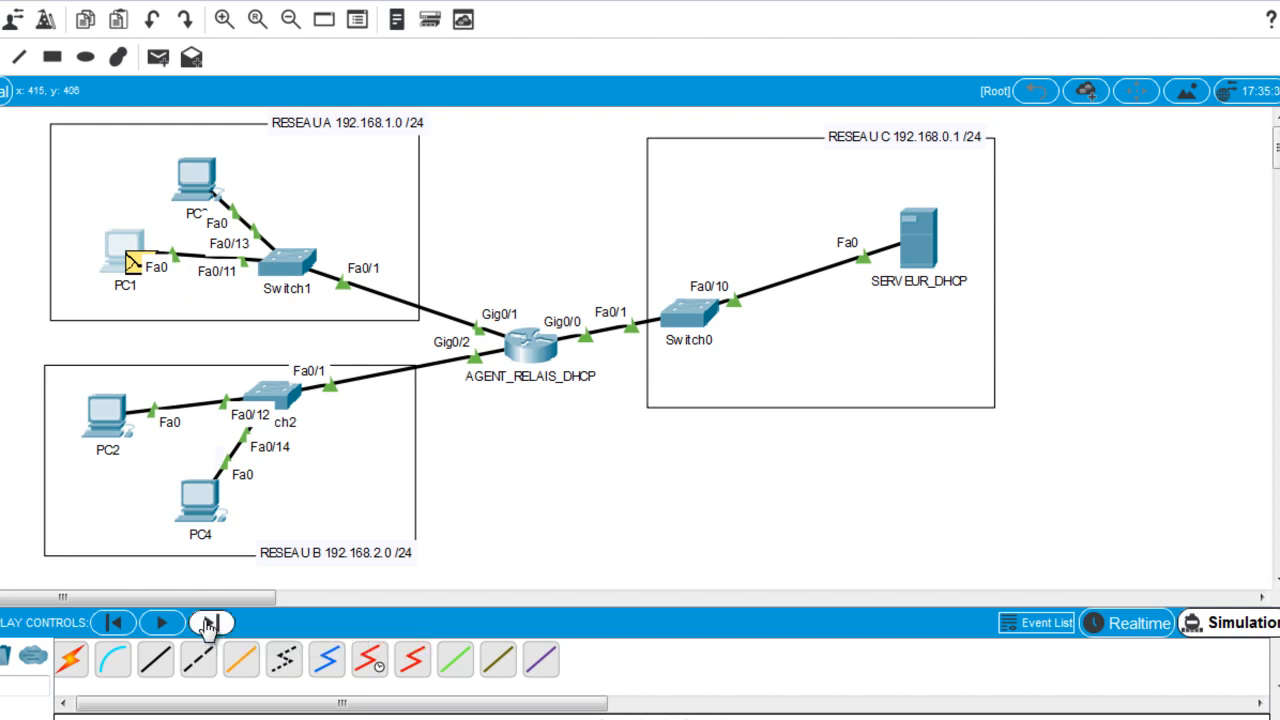
click(208, 624)
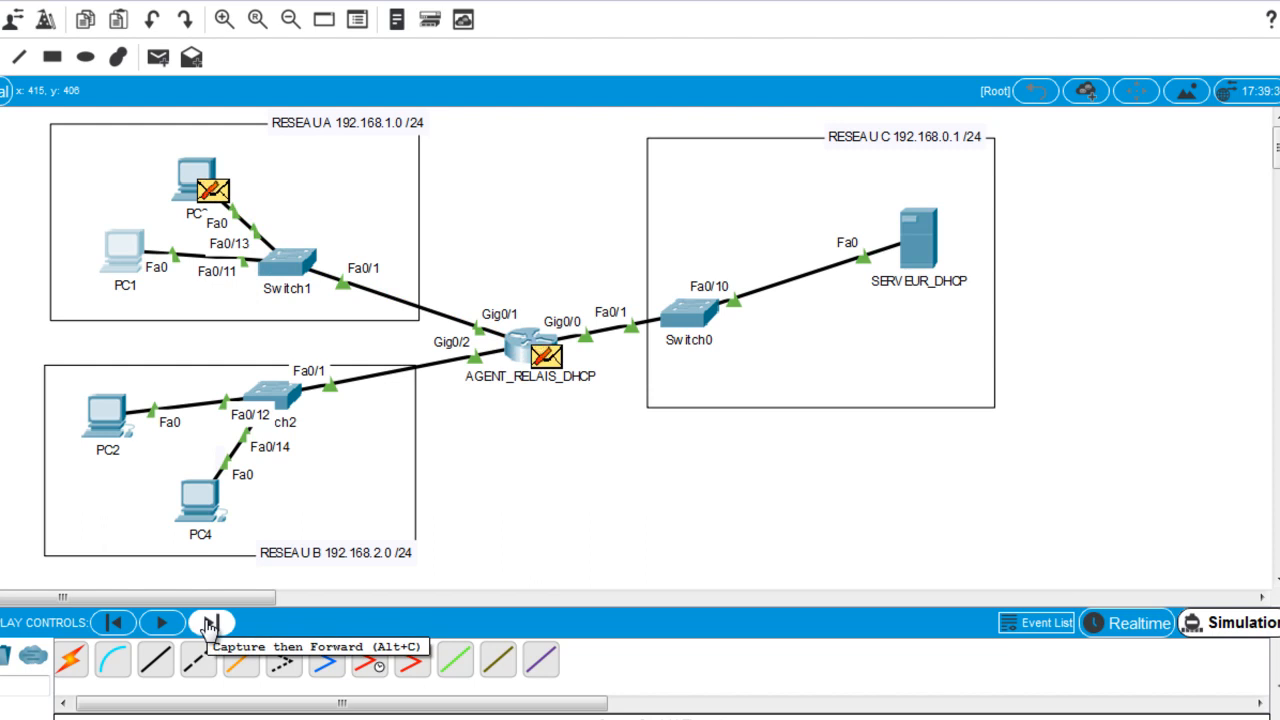
click(208, 624)
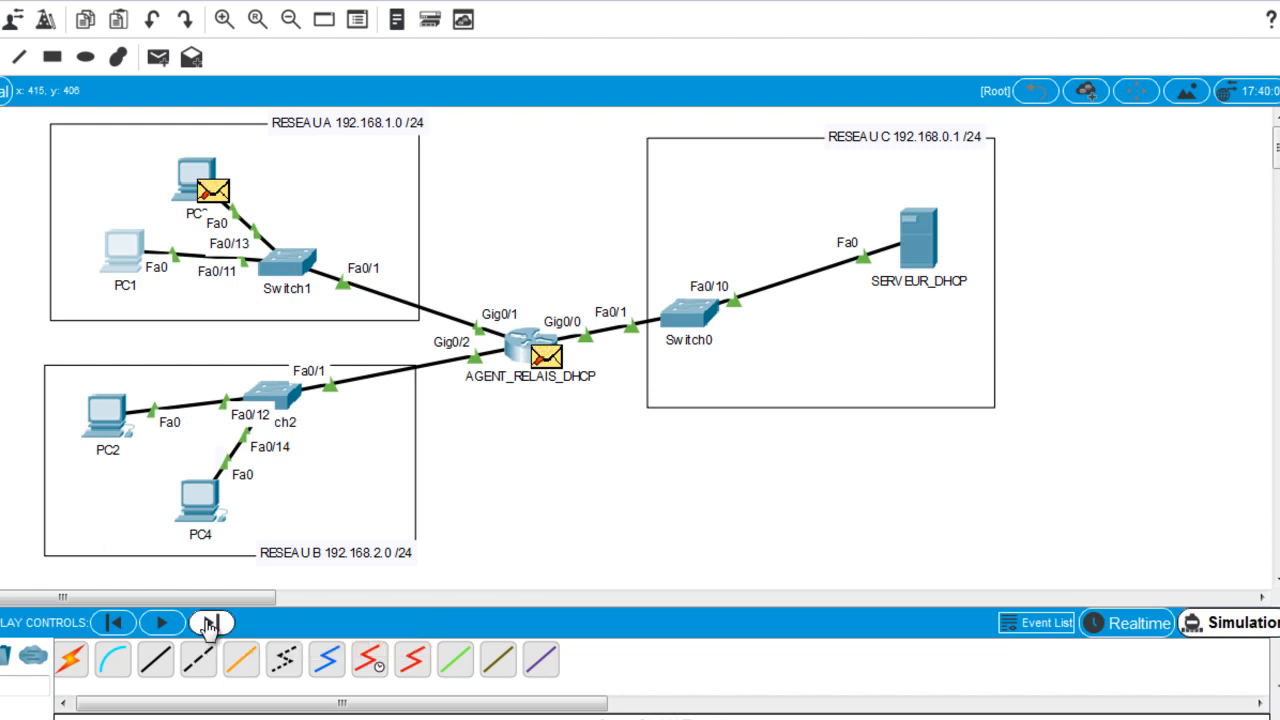
click(208, 624)
click(208, 624)
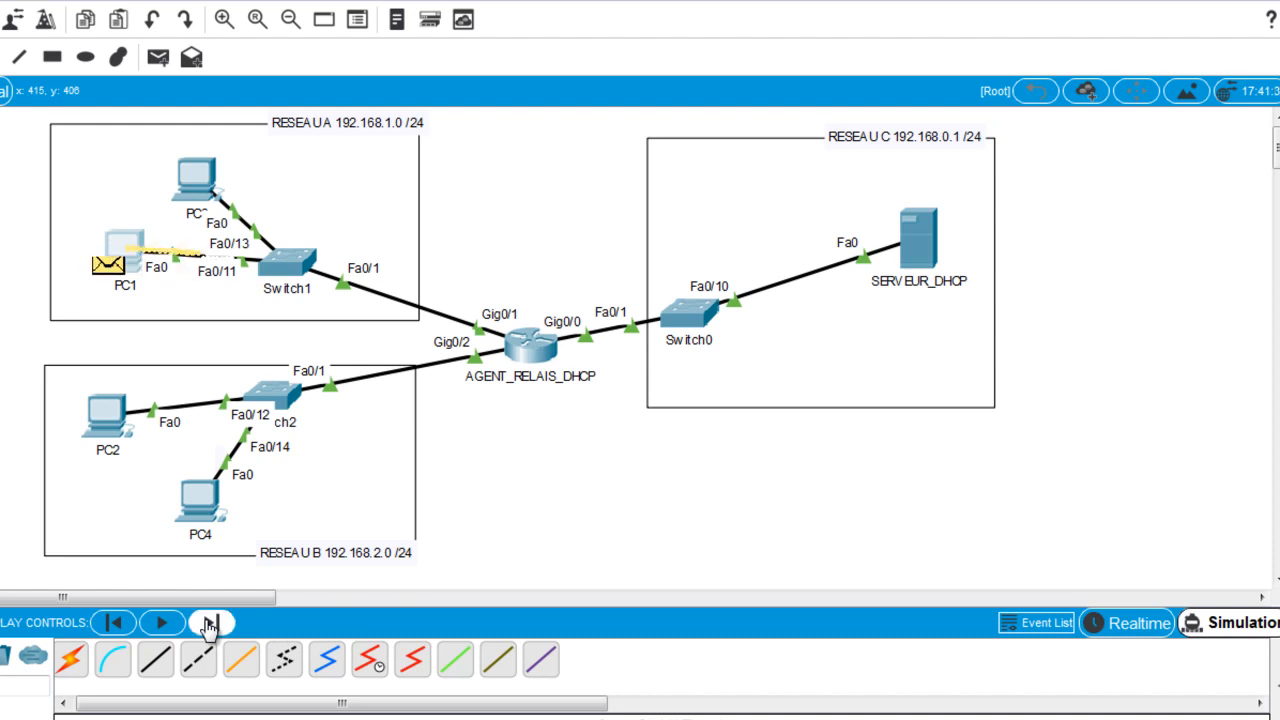
click(208, 624)
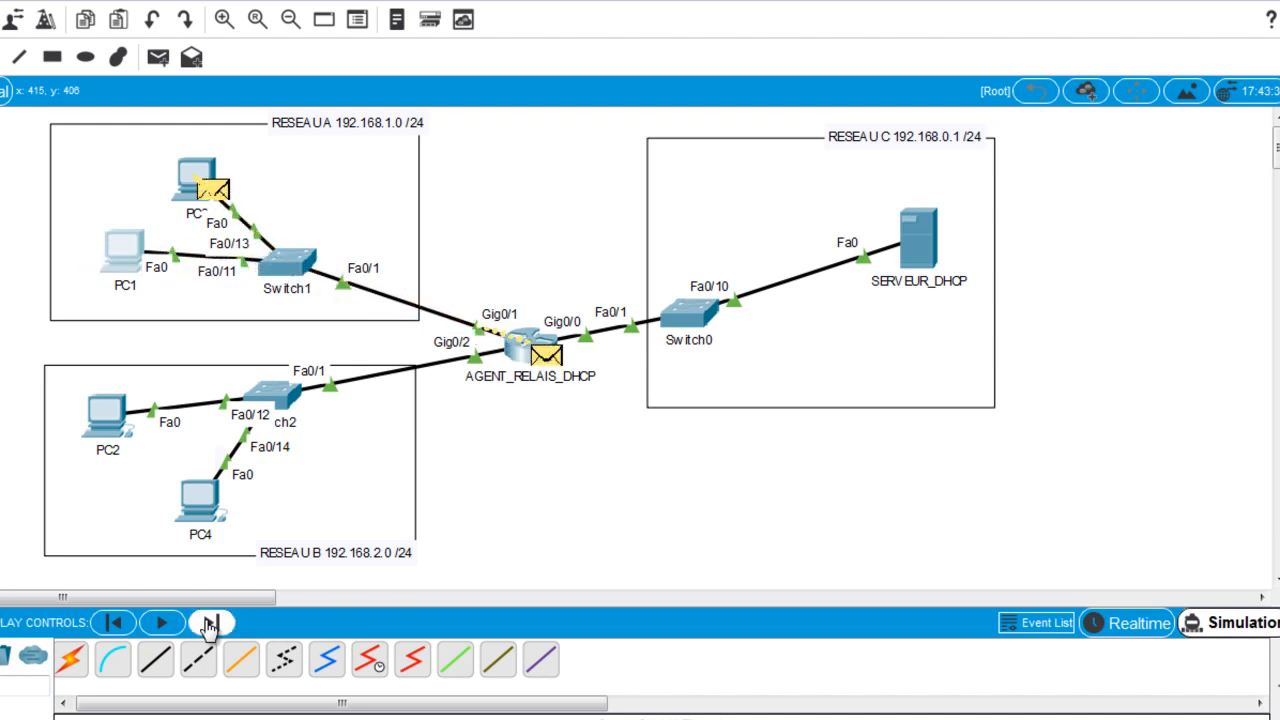
click(208, 624)
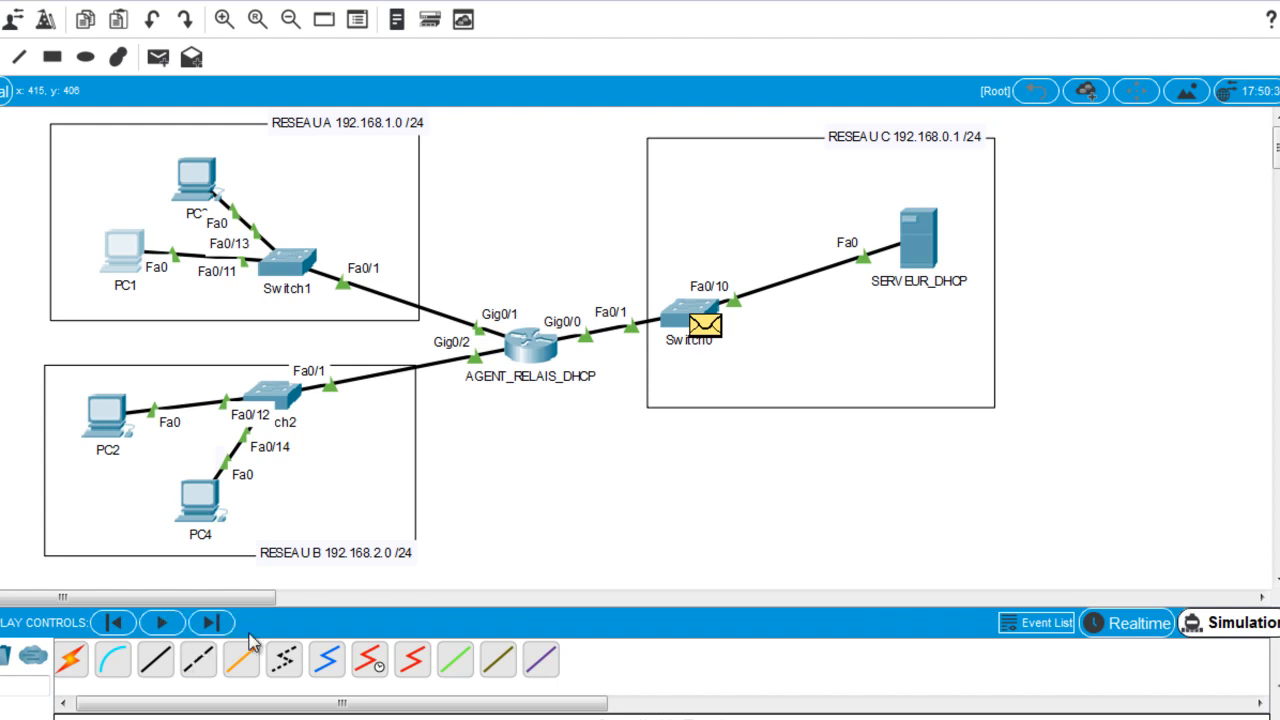
Review the ip helper-address command in AGENT_RELAIS_DHCP's command line, widening the window to read it, and minimize the window.
click(537, 358)
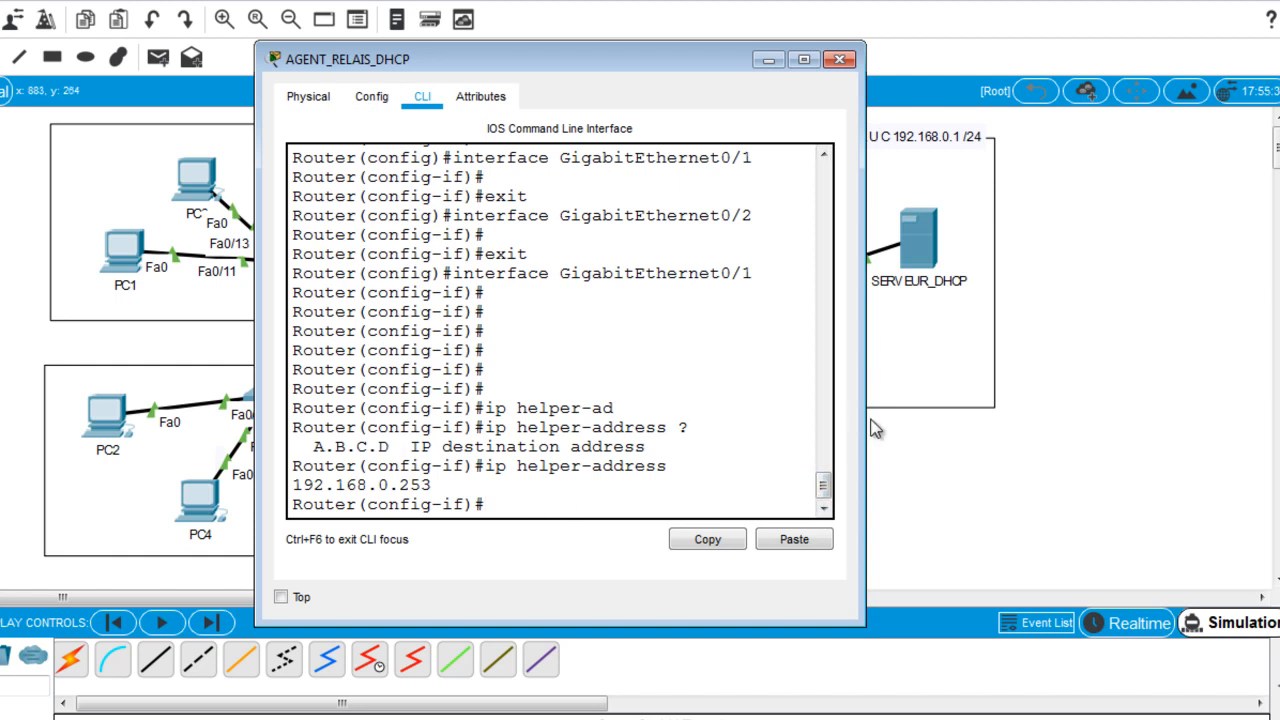
drag(864, 428, 992, 425)
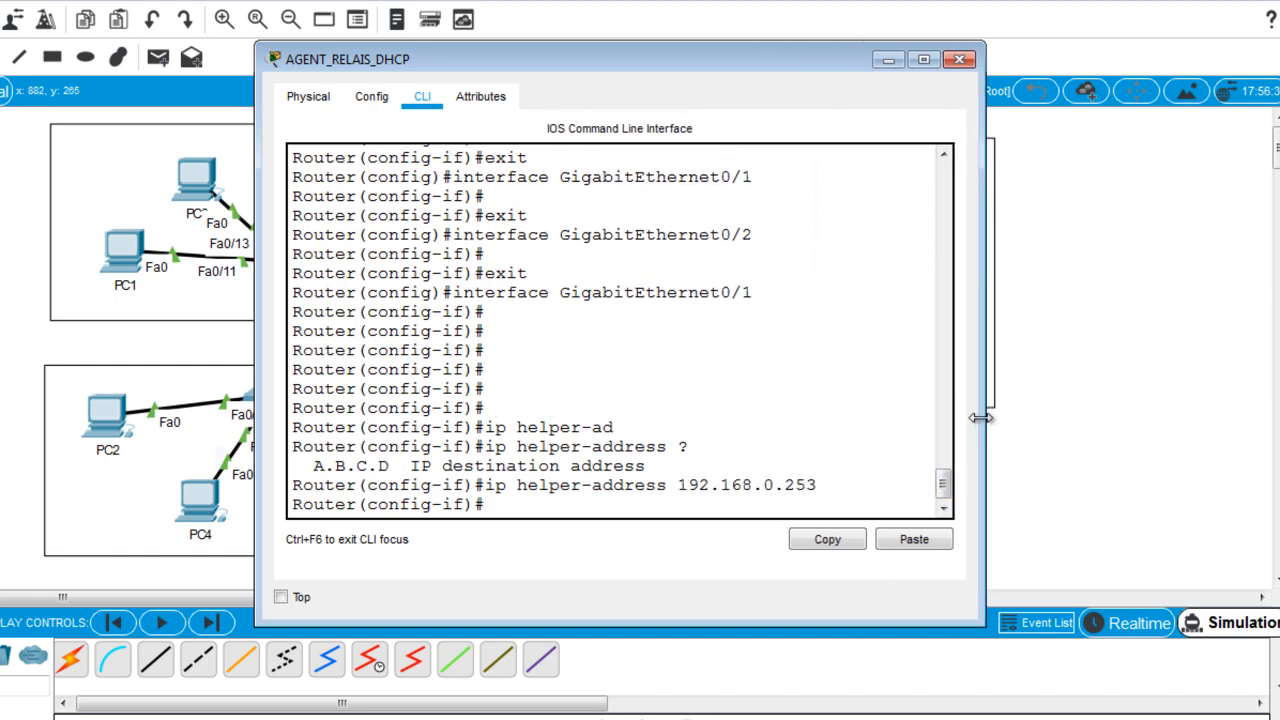
click(893, 63)
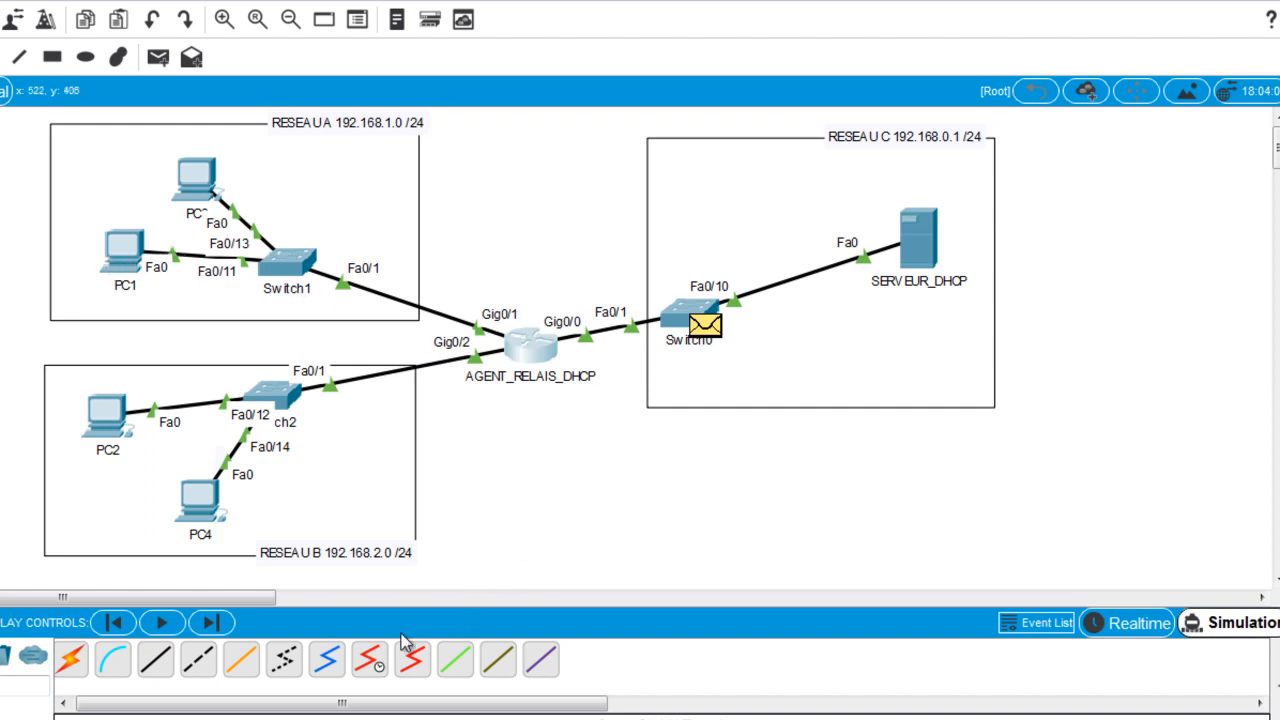
Continue advancing the simulation event by event to follow the DHCP traffic between PC1, the relay router and SERVEUR_DHCP.
click(209, 623)
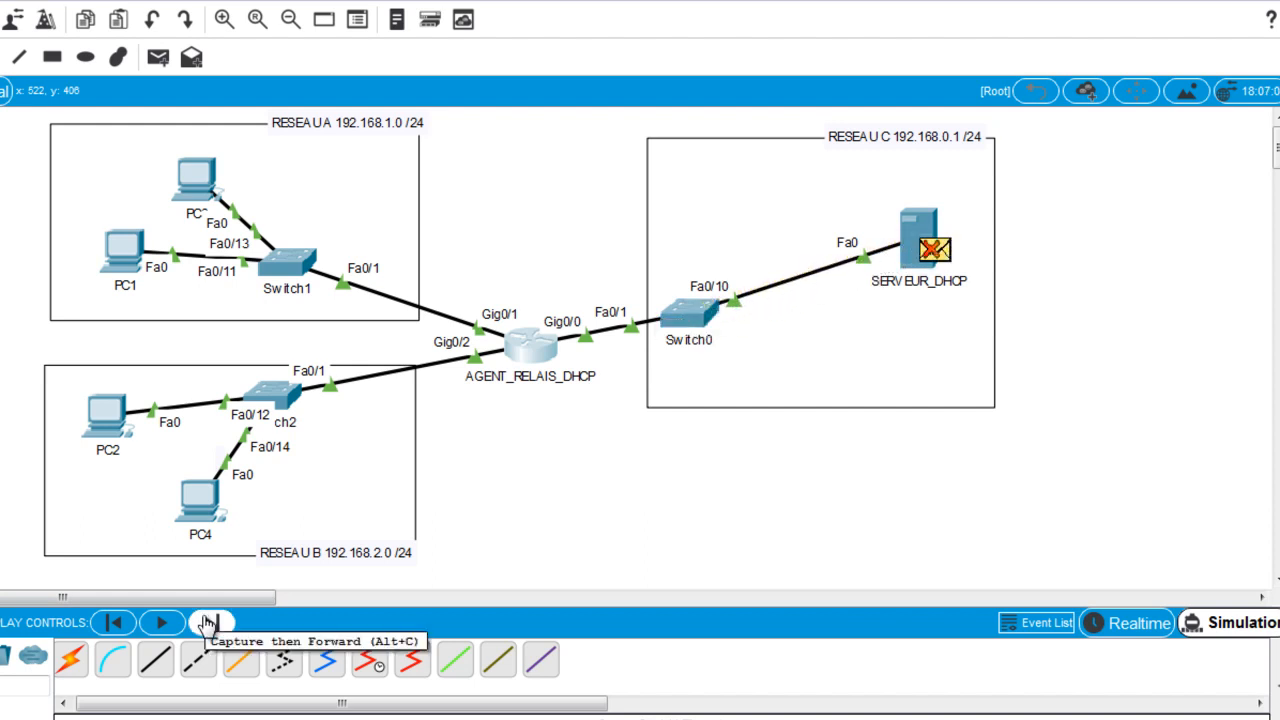
click(207, 624)
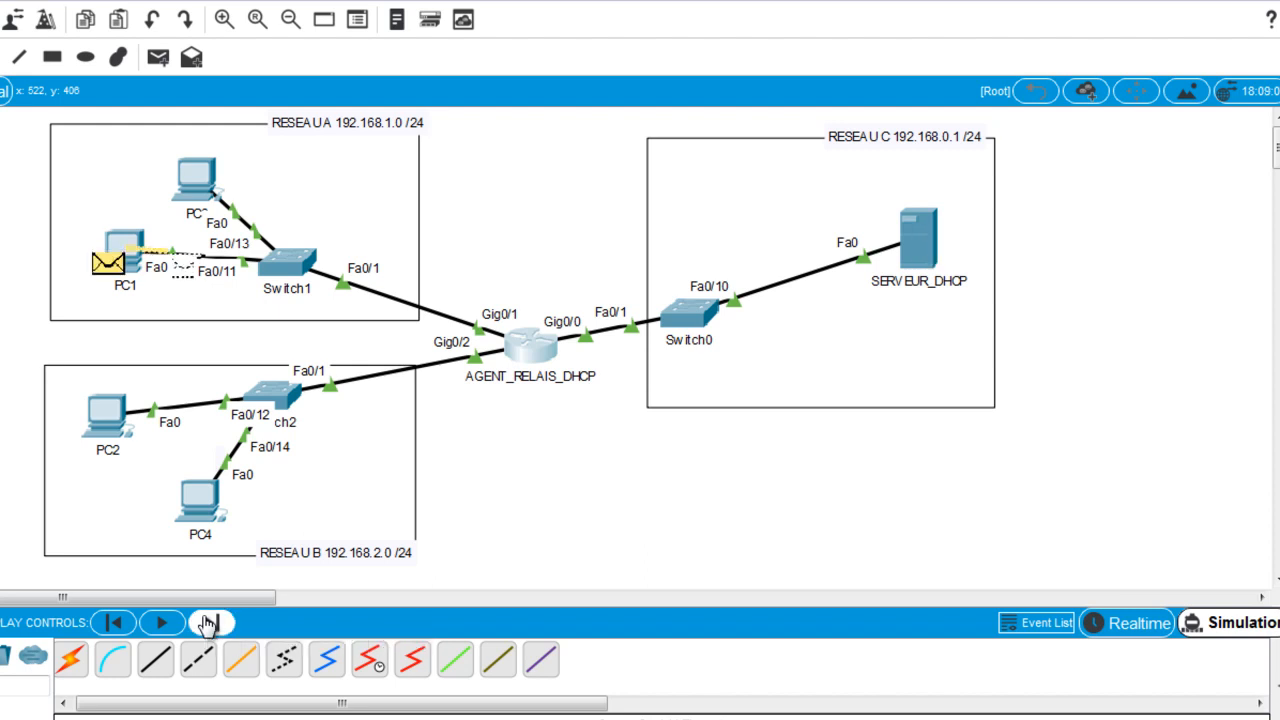
click(207, 624)
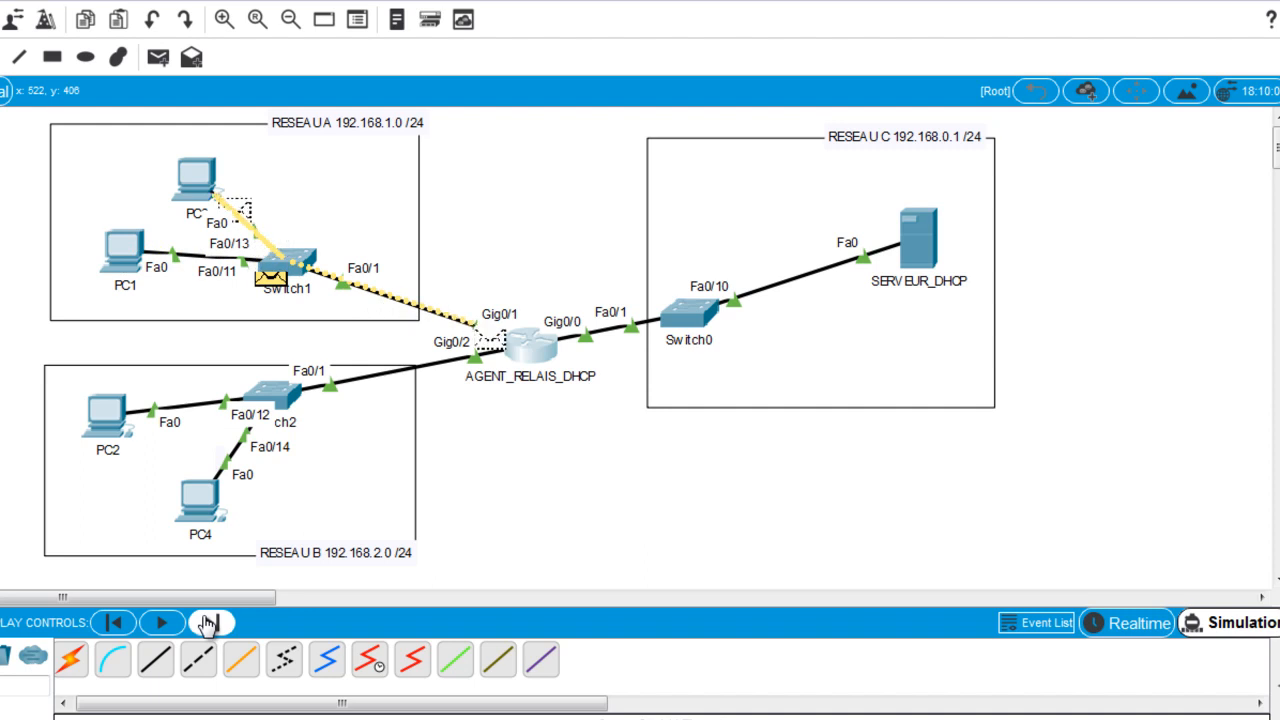
click(207, 624)
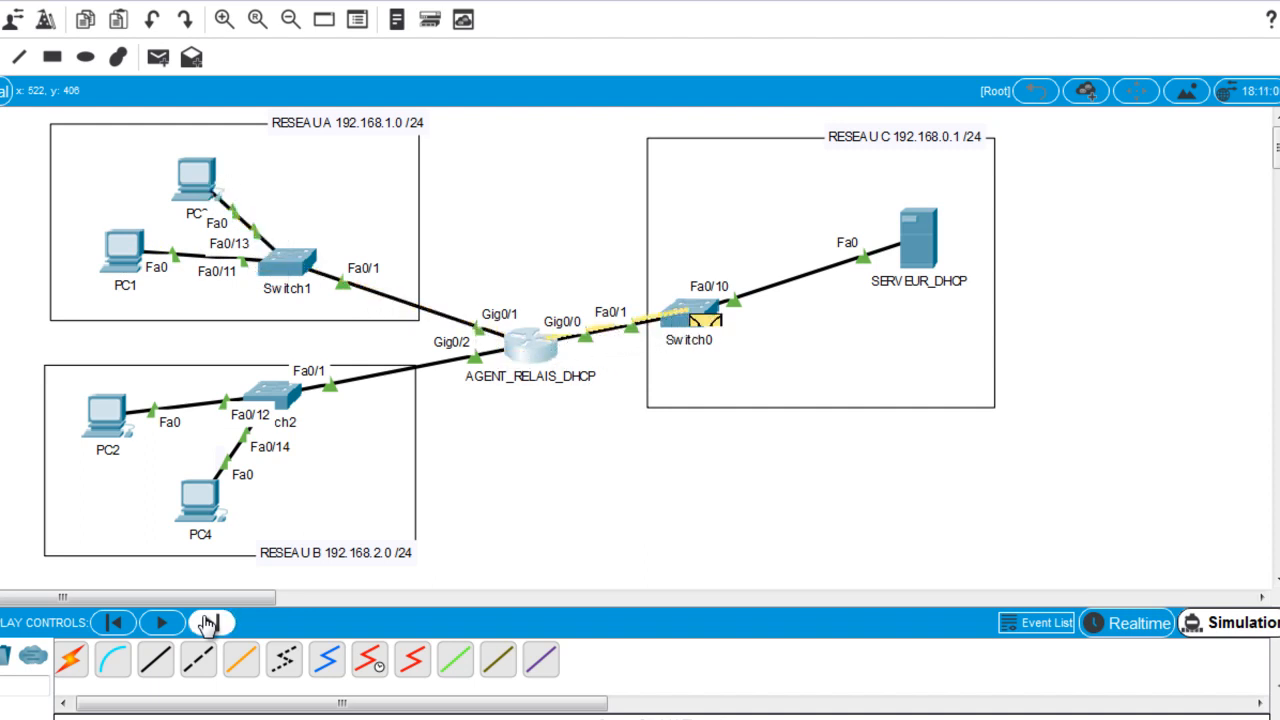
click(207, 624)
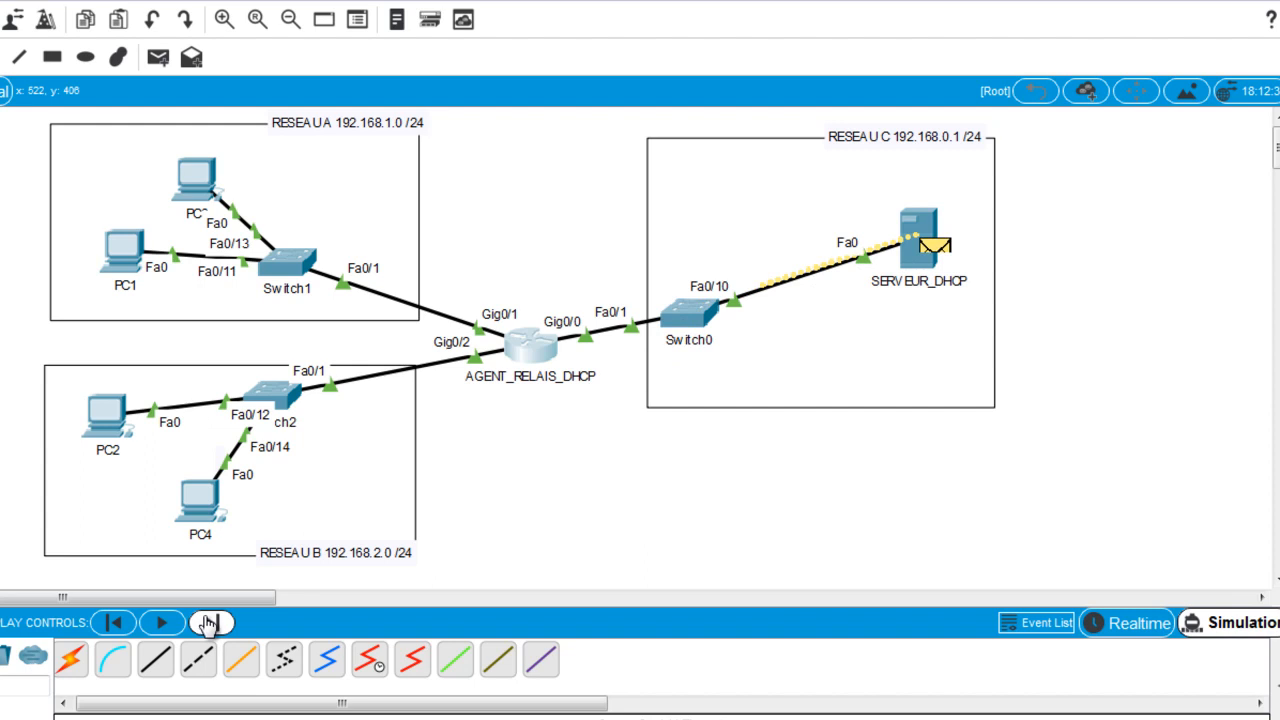
click(207, 624)
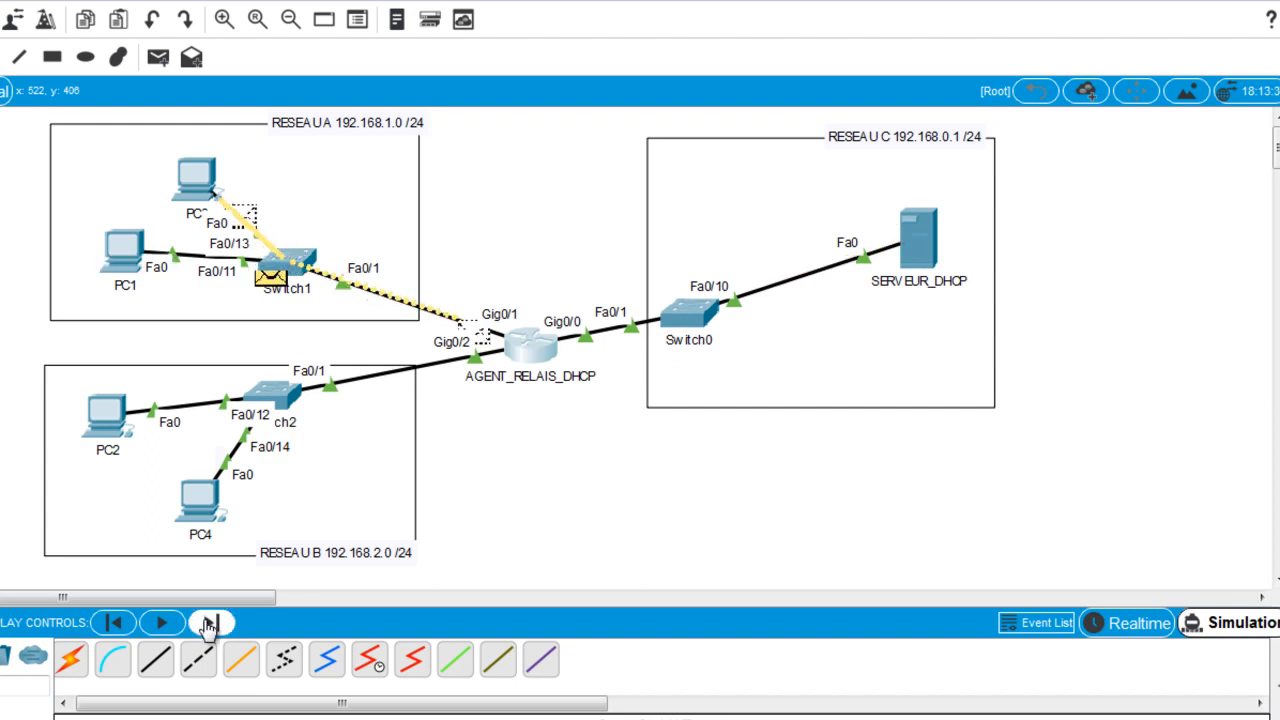
click(207, 624)
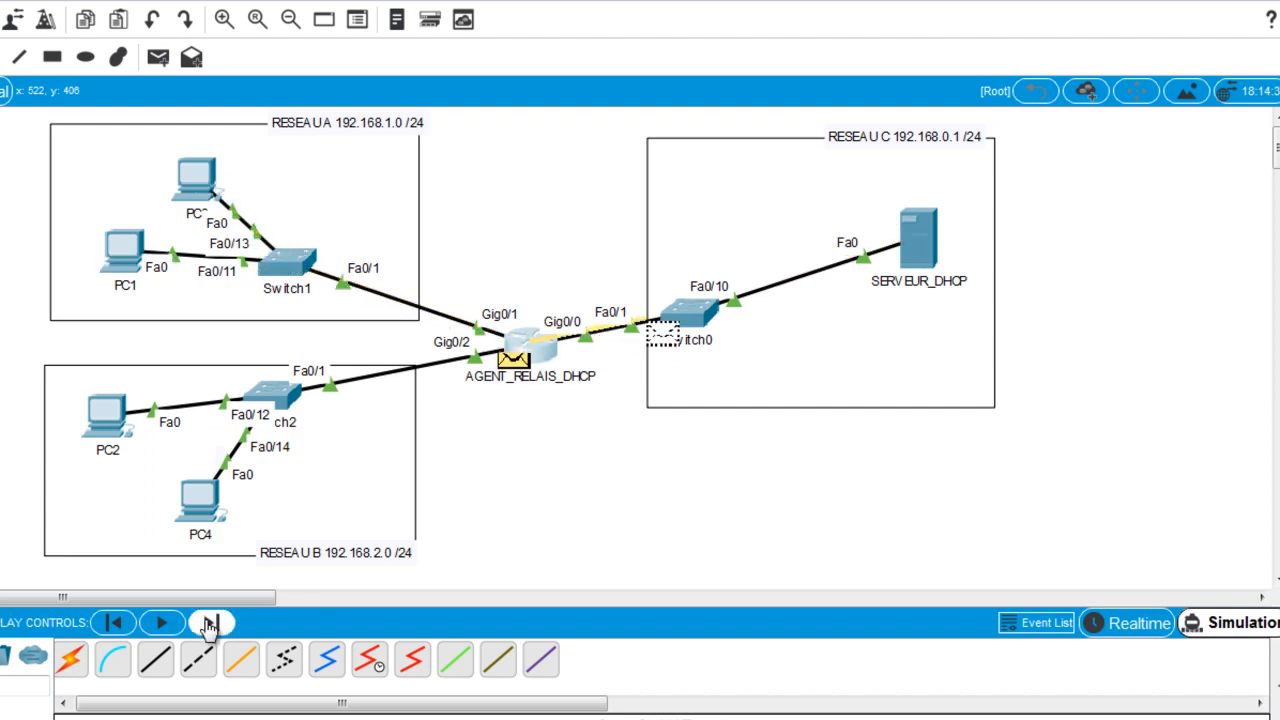
click(207, 624)
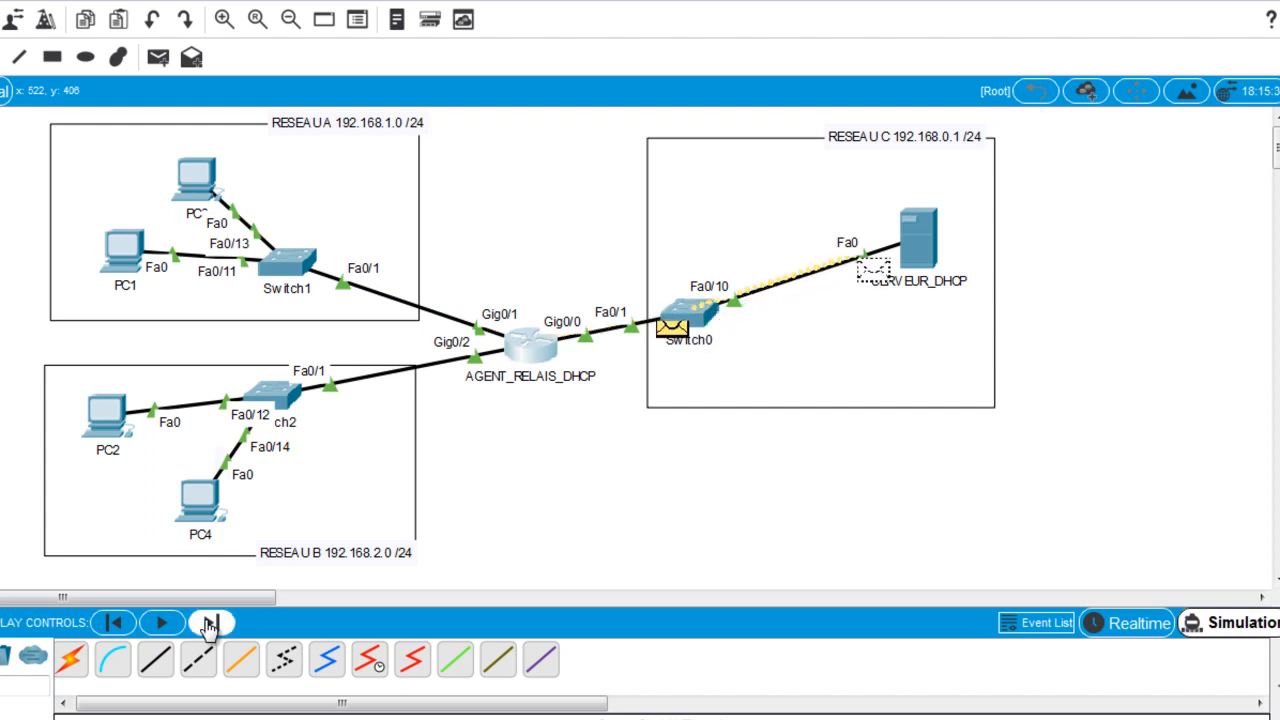
click(207, 624)
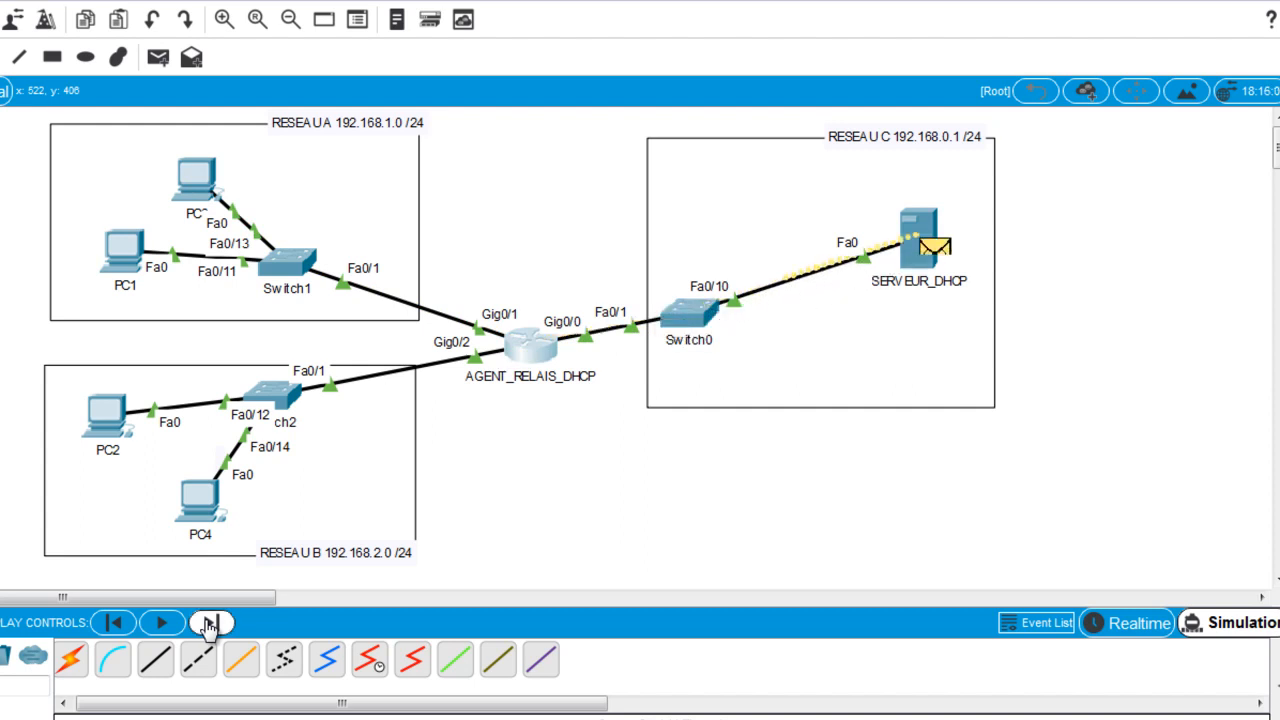
click(207, 624)
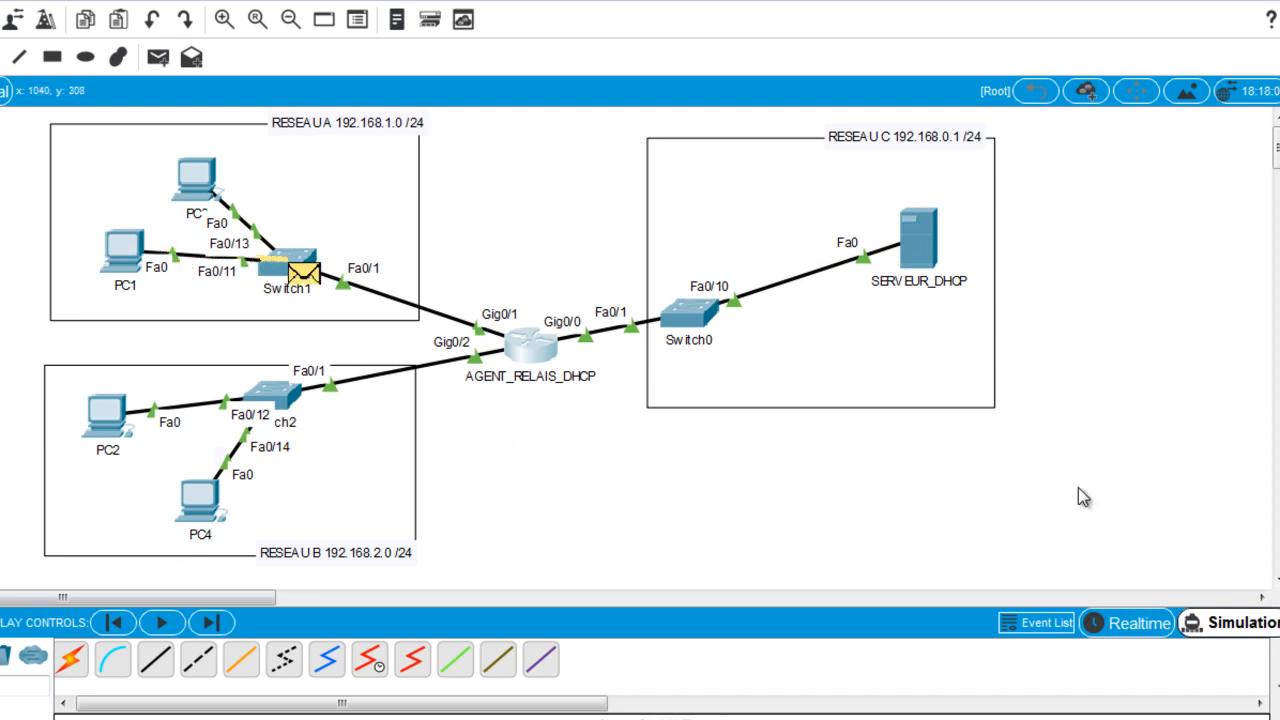
Return to Realtime mode, renew PC1's DHCP request by switching its IPv4 configuration to static and back to DHCP, and close its window.
click(1126, 630)
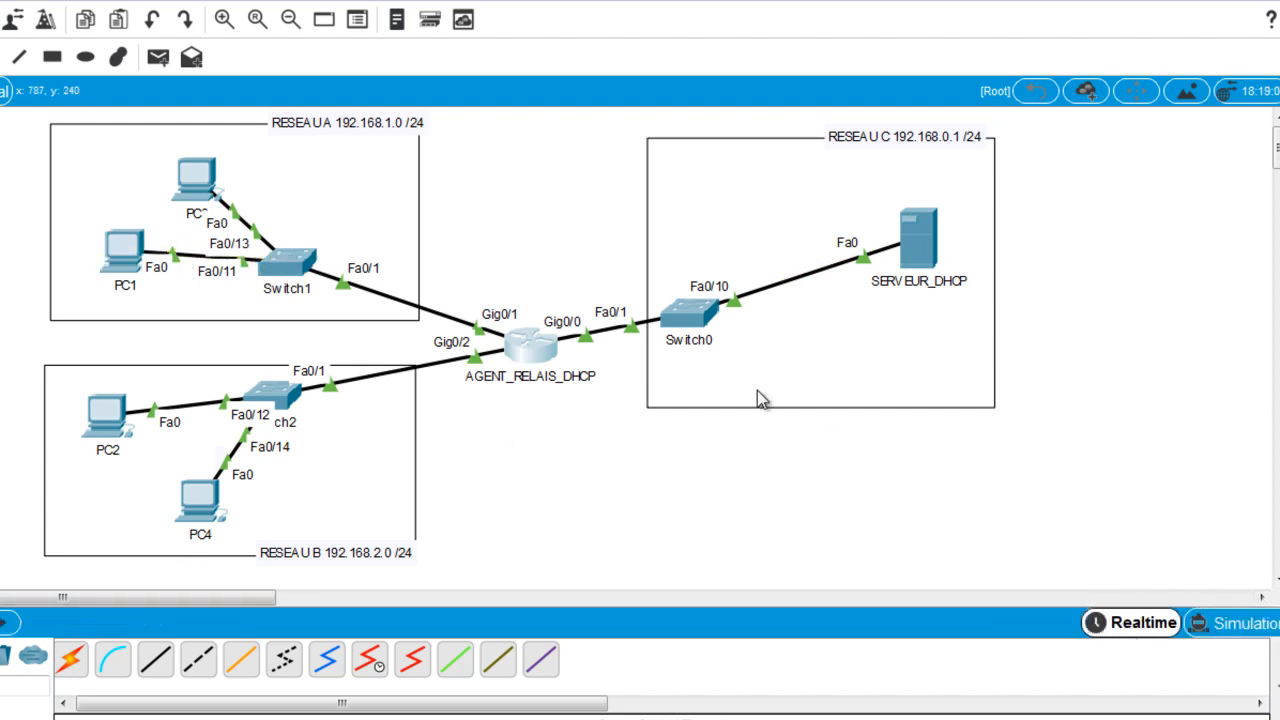
click(133, 244)
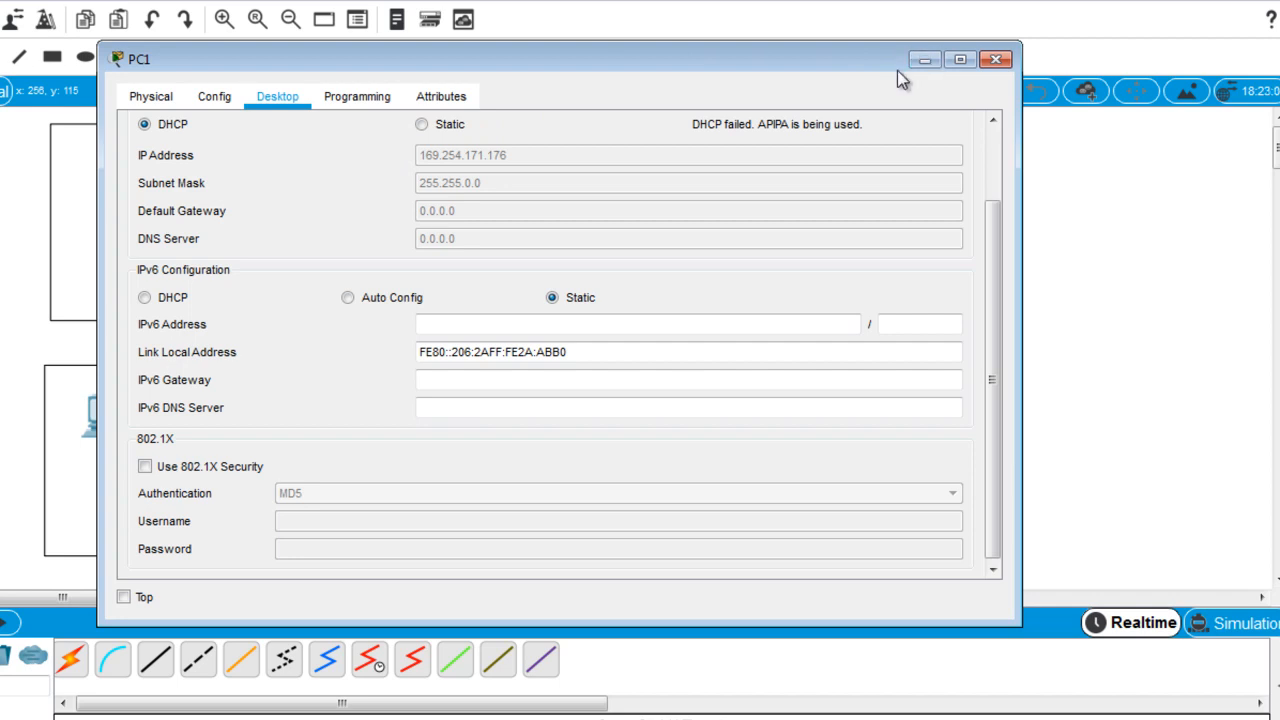
click(420, 125)
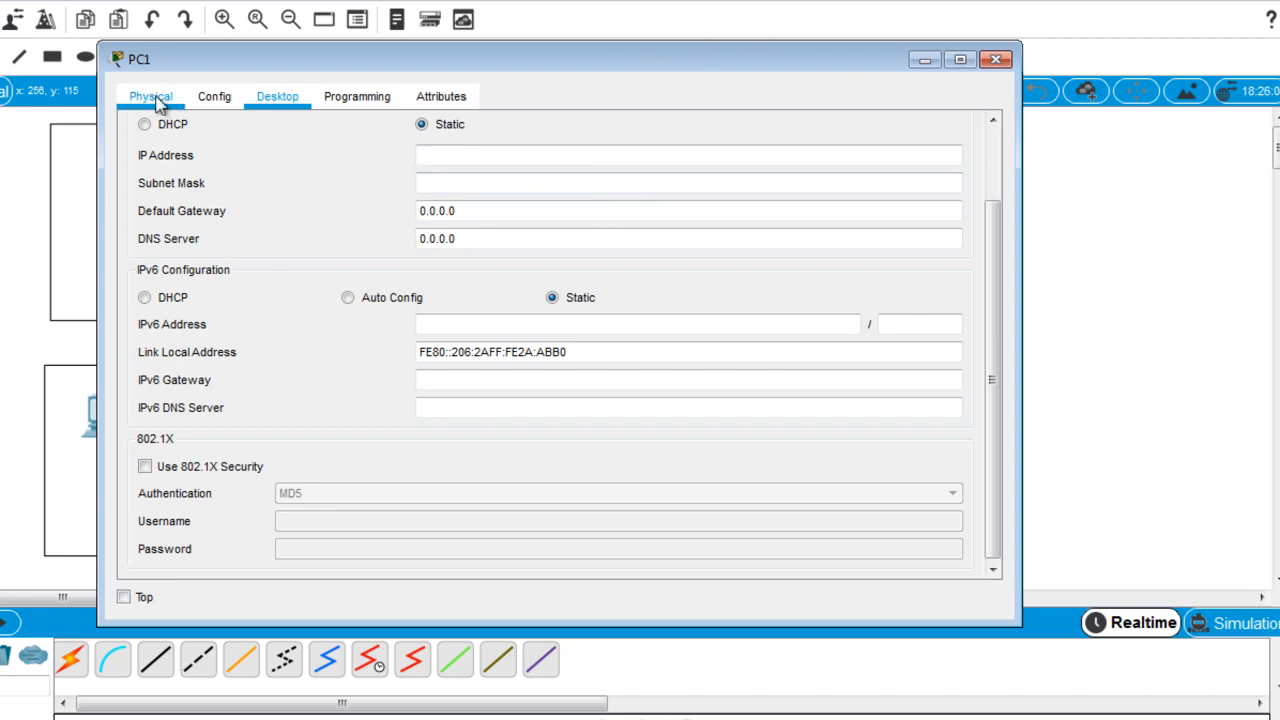
click(145, 130)
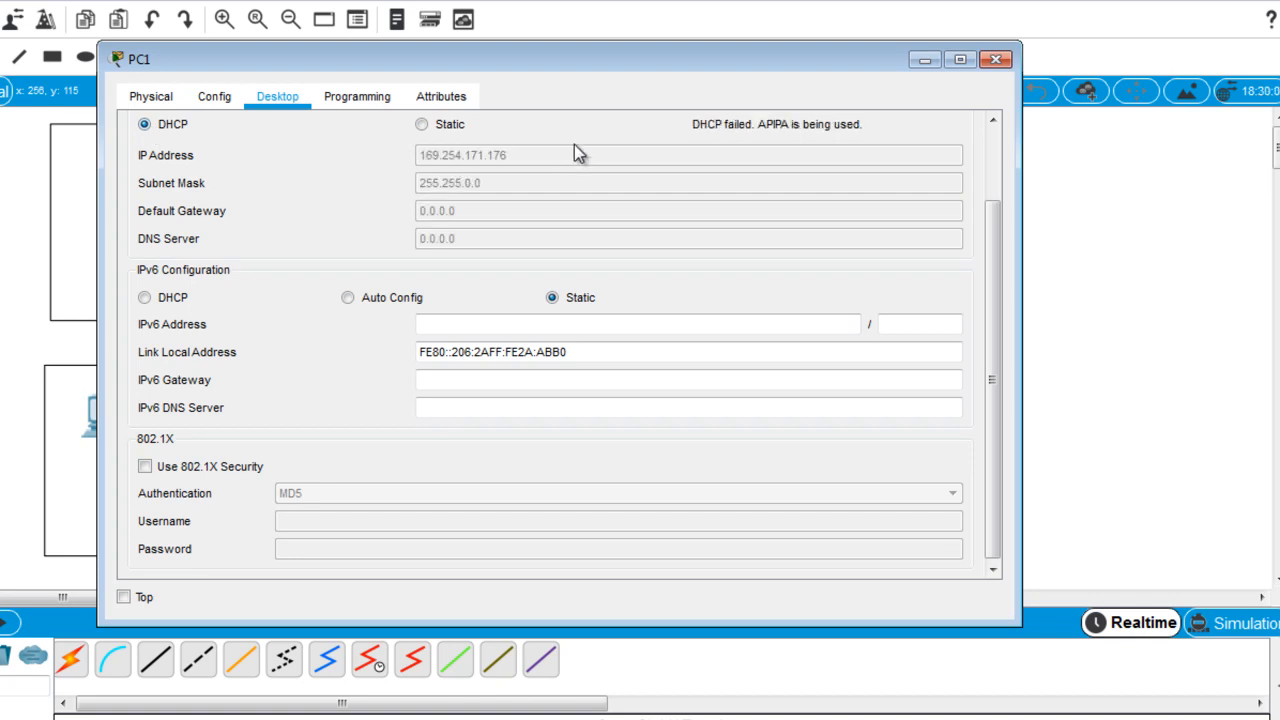
click(998, 60)
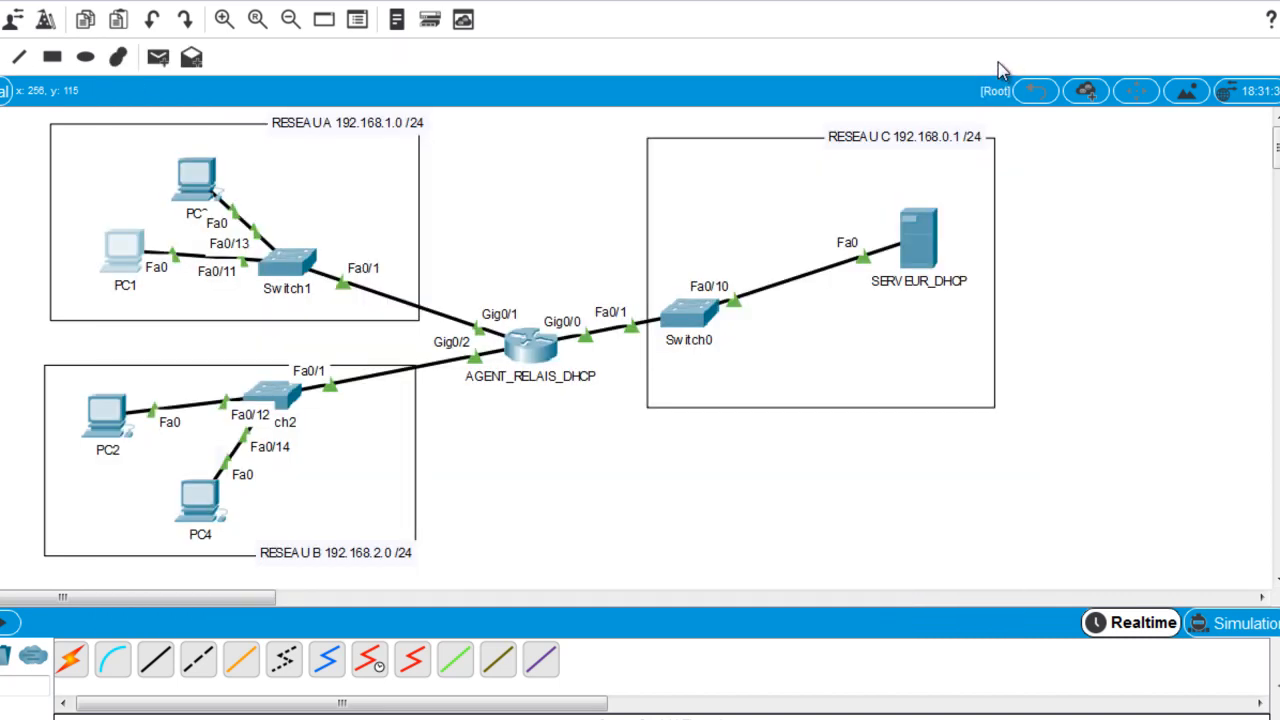
In SERVEUR_DHCP's DHCP service, set serverPool's start IP address to 192.168.1.1, save the pool, check the pool list and close the window.
click(920, 238)
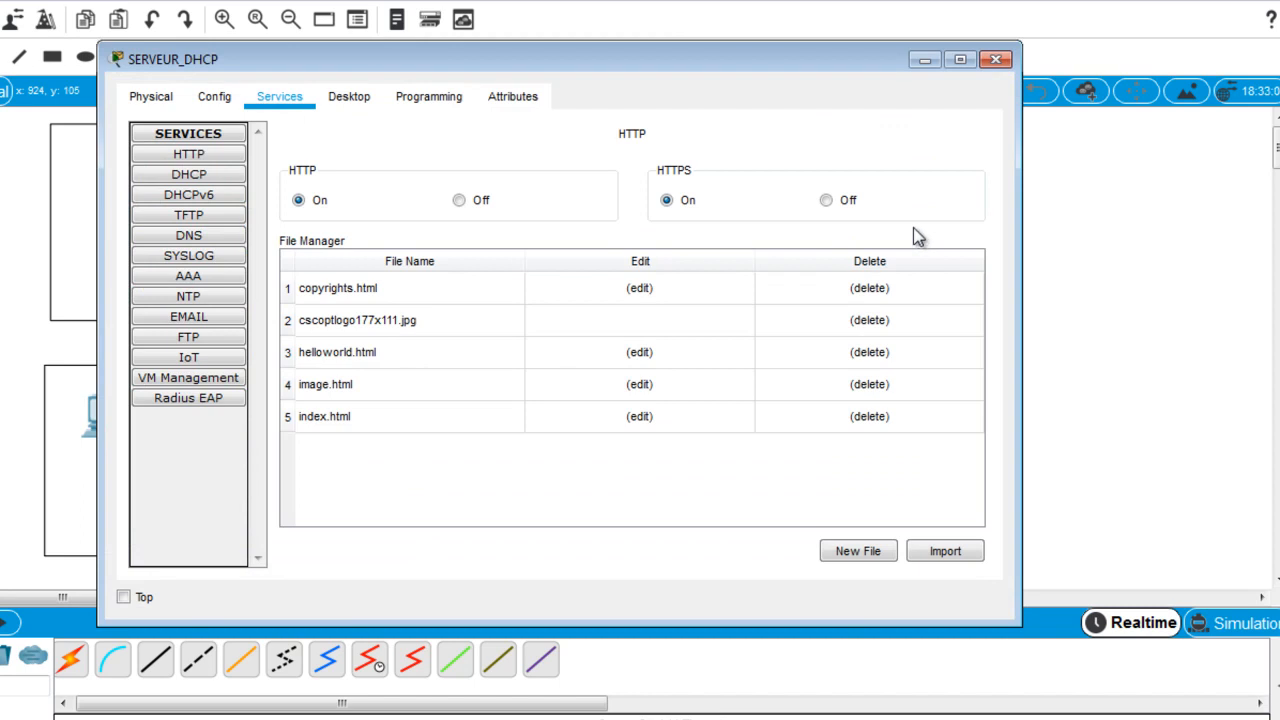
click(187, 176)
click(548, 283)
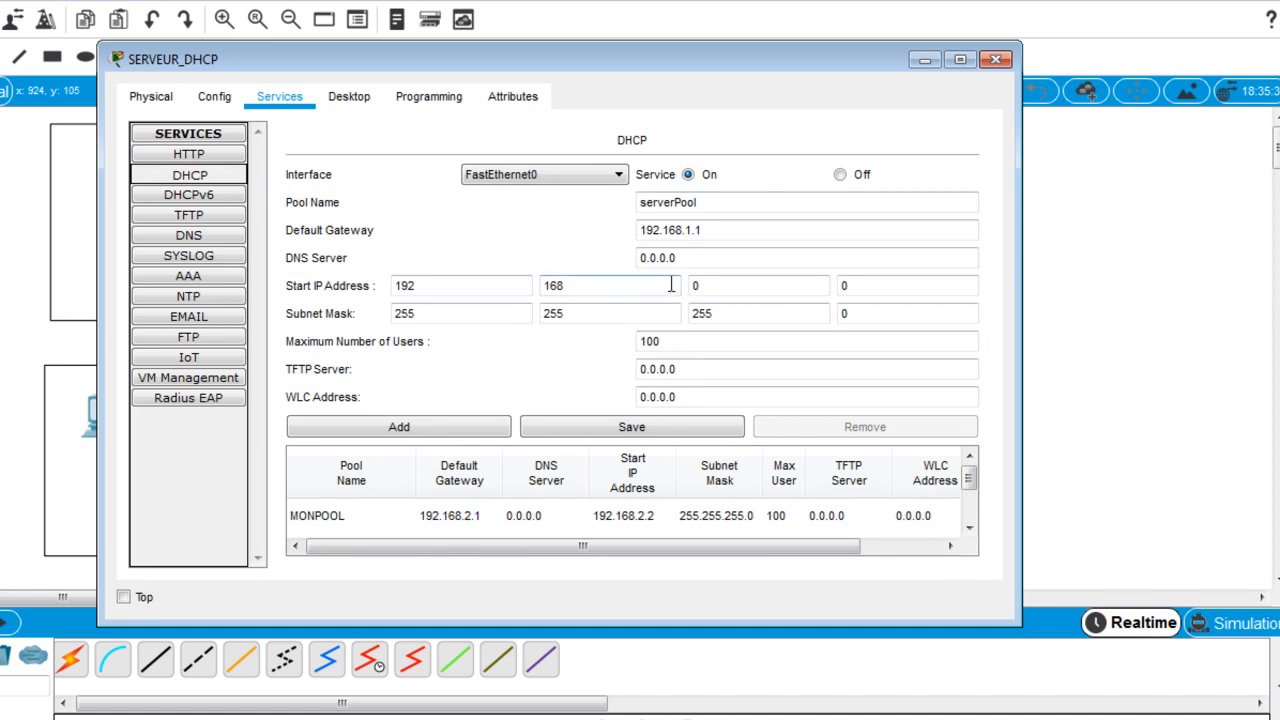
click(712, 283)
click(724, 285)
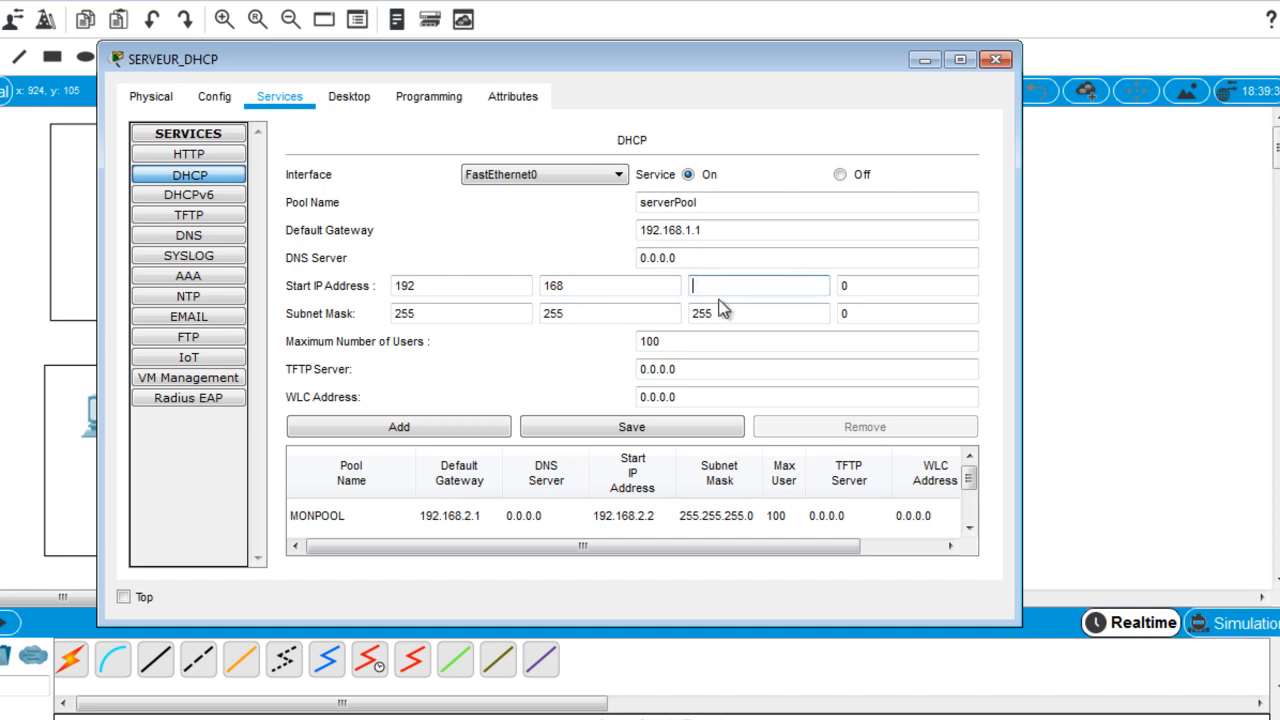
text(1)
click(886, 277)
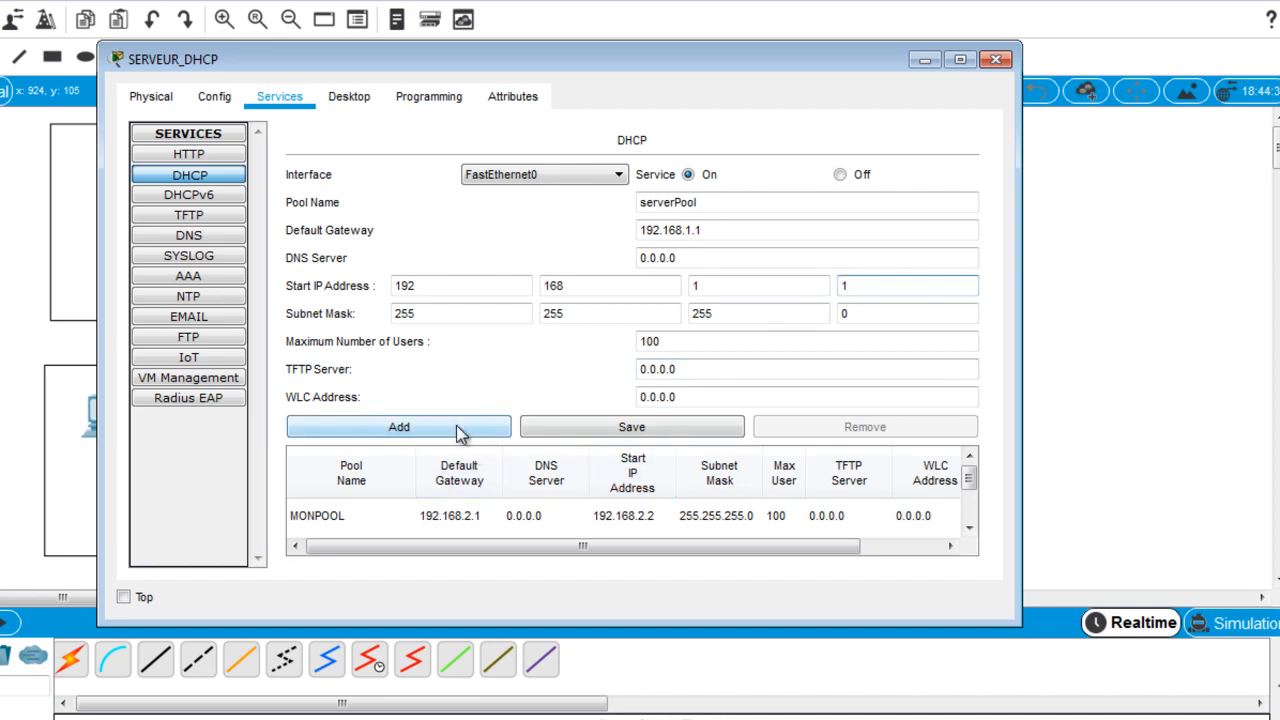
text(1)
click(572, 430)
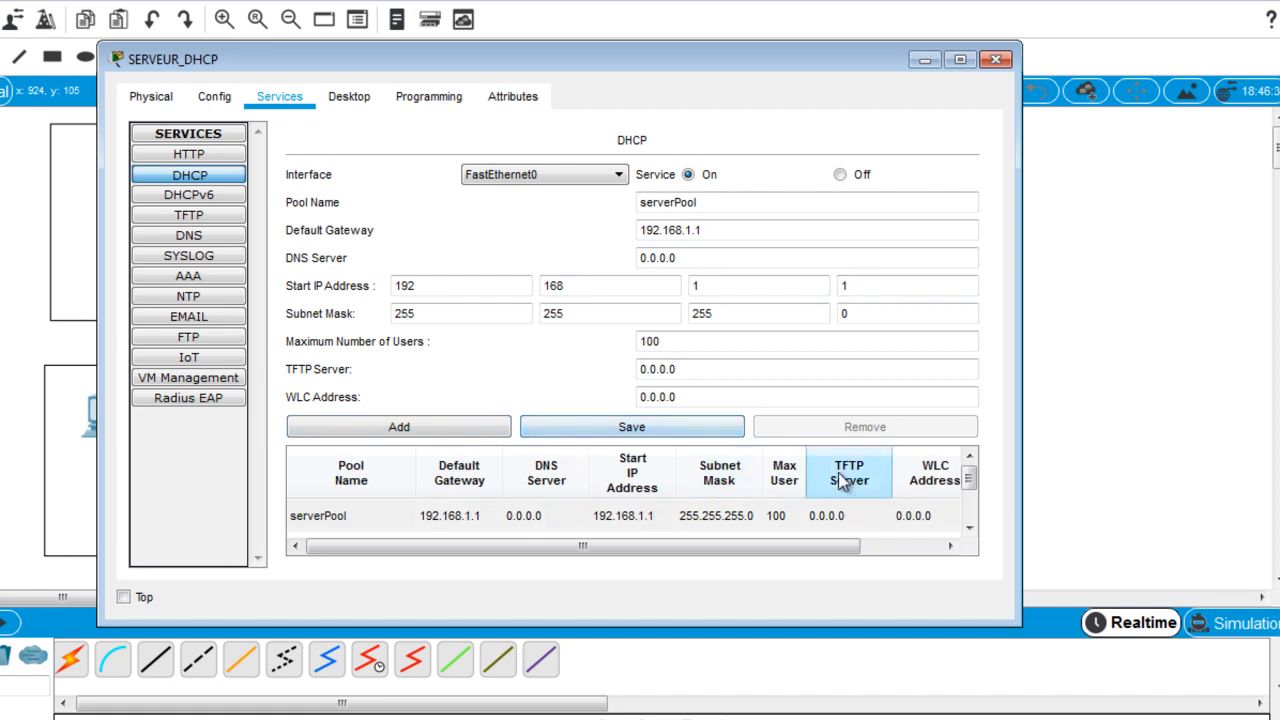
mouse_move(968, 485)
mouse_down()
mouse_move(968, 522)
mouse_move(968, 497)
mouse_up()
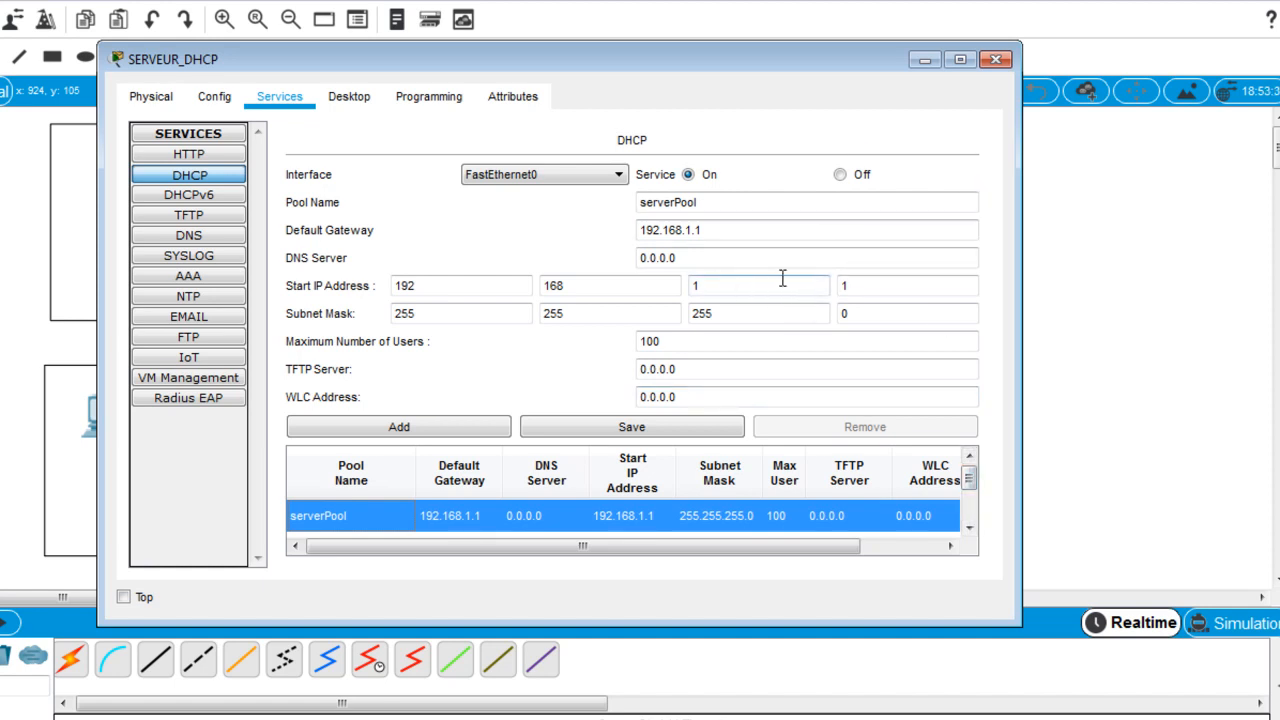
click(999, 57)
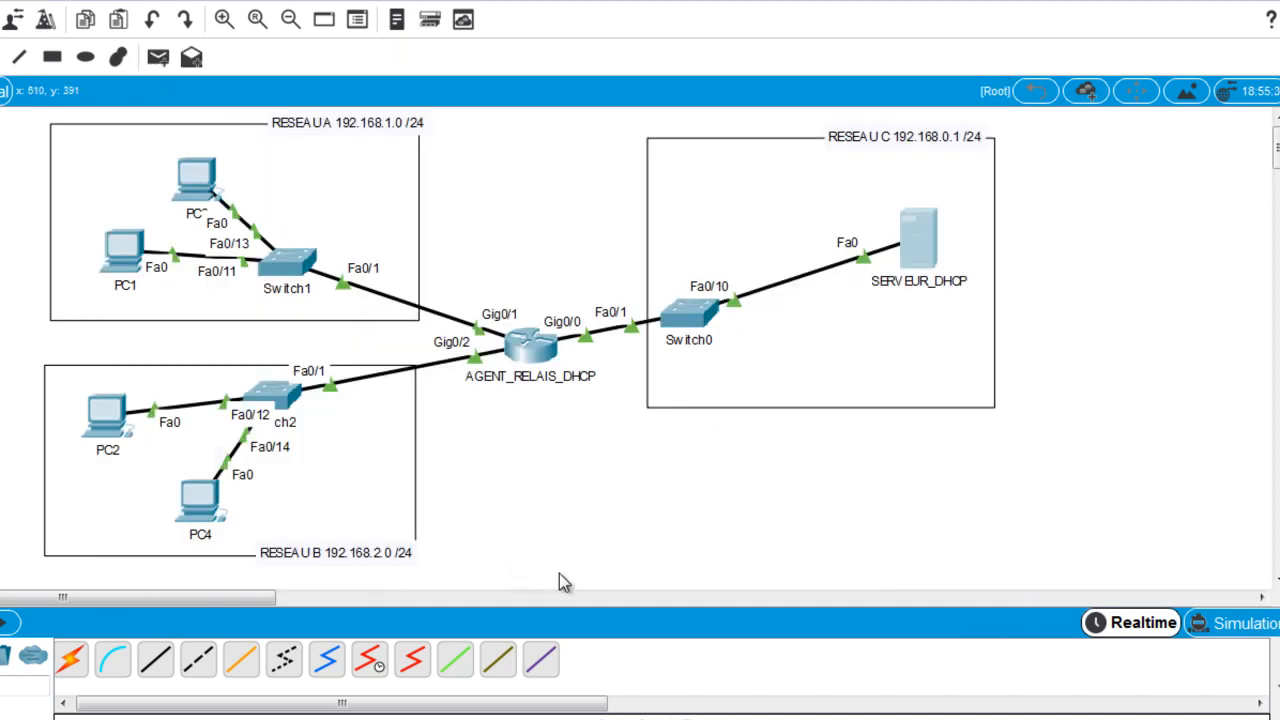
Switch PC3's IPv4 configuration to DHCP so it requests an address, and close its window.
click(214, 185)
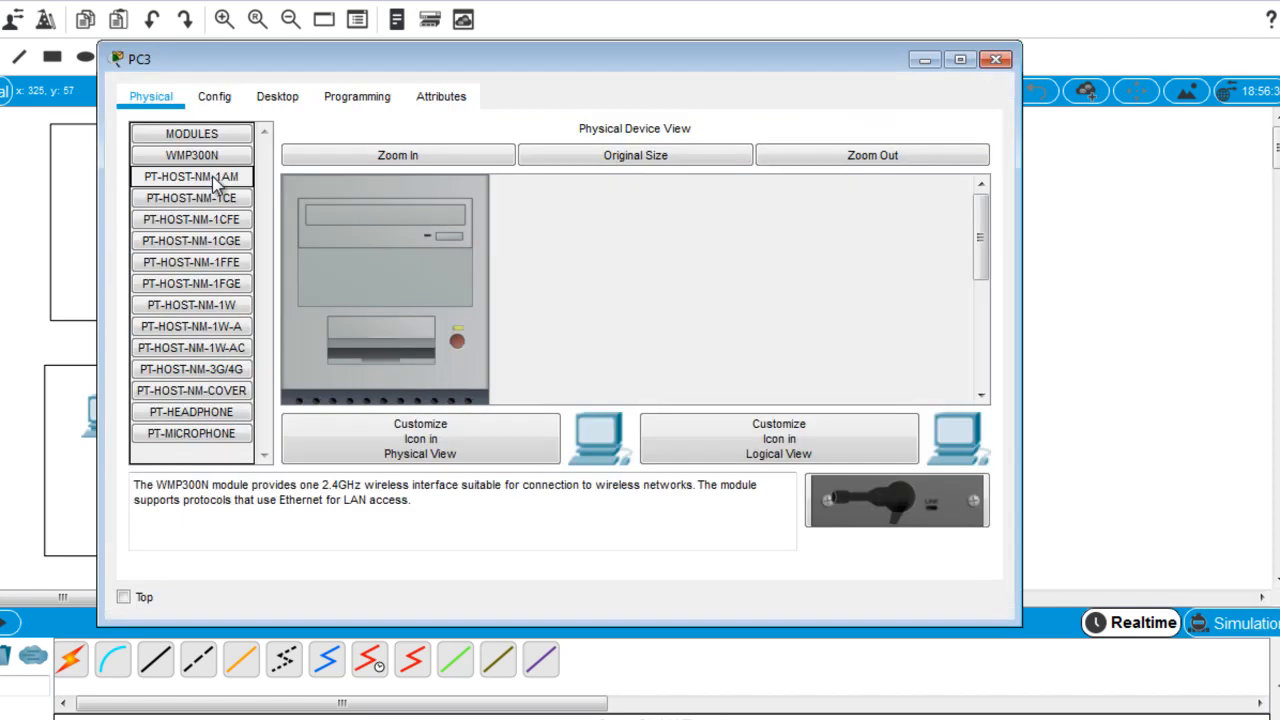
click(279, 97)
click(209, 216)
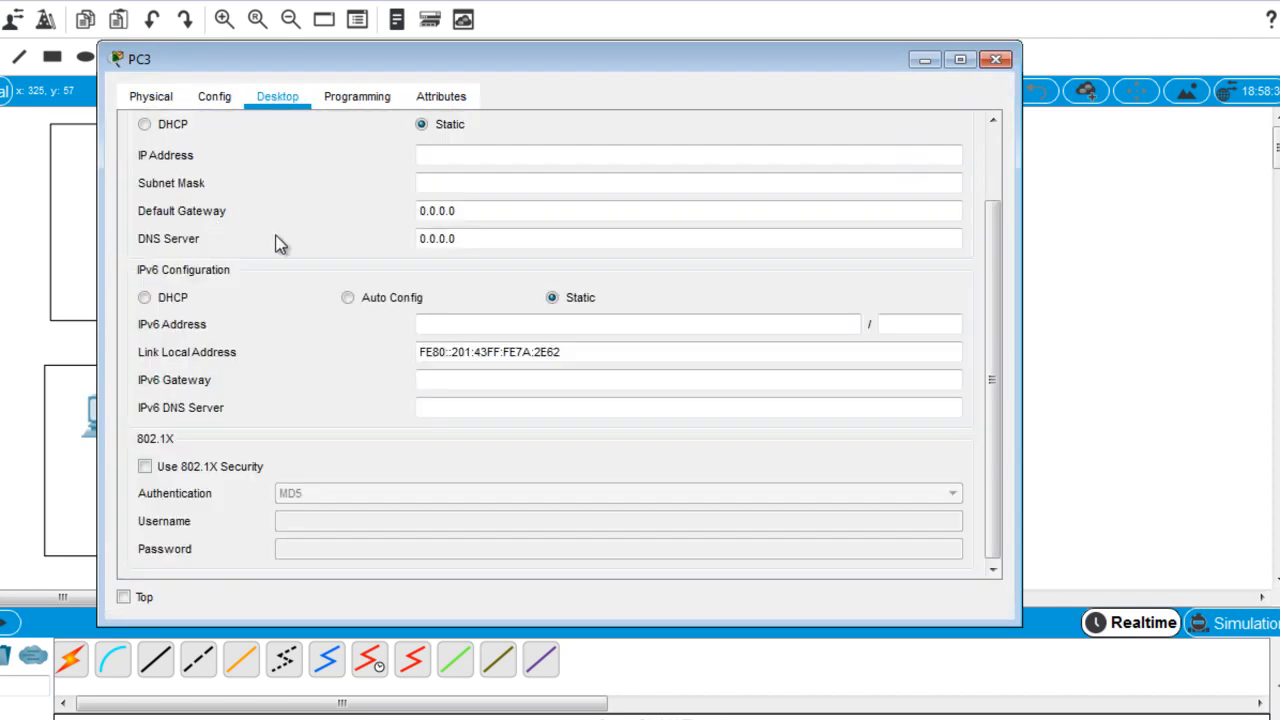
click(145, 125)
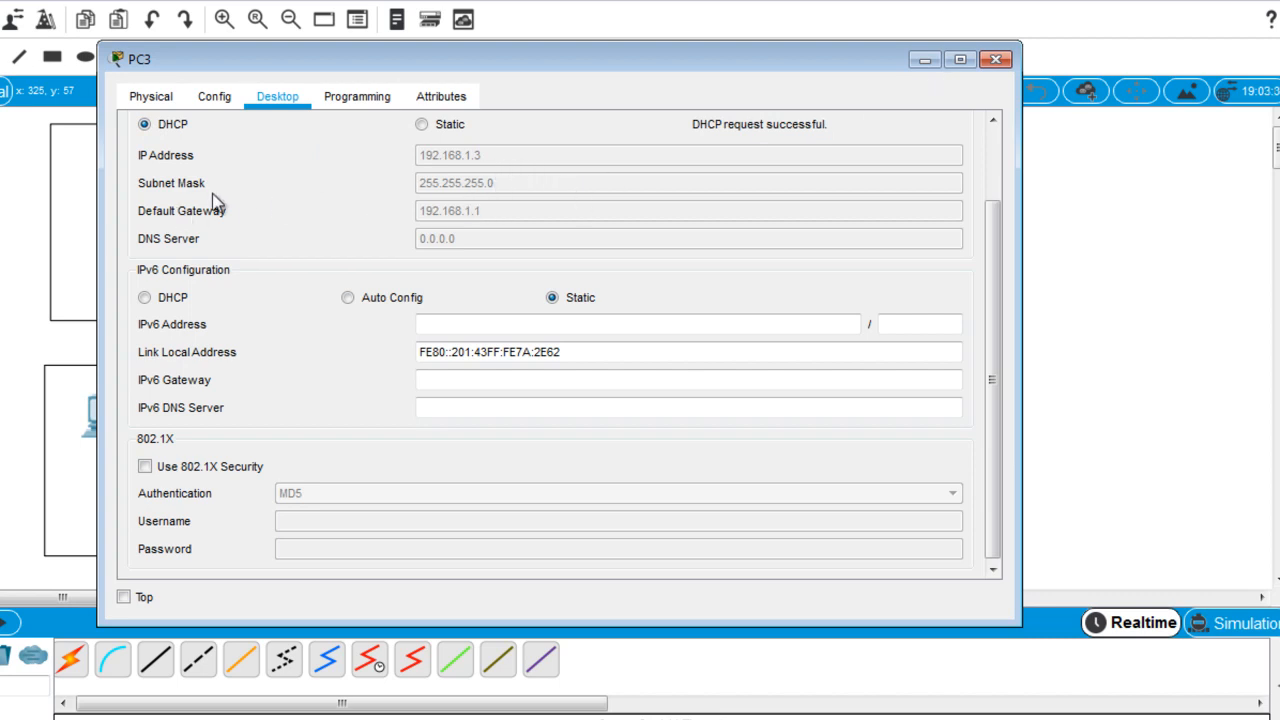
click(1000, 64)
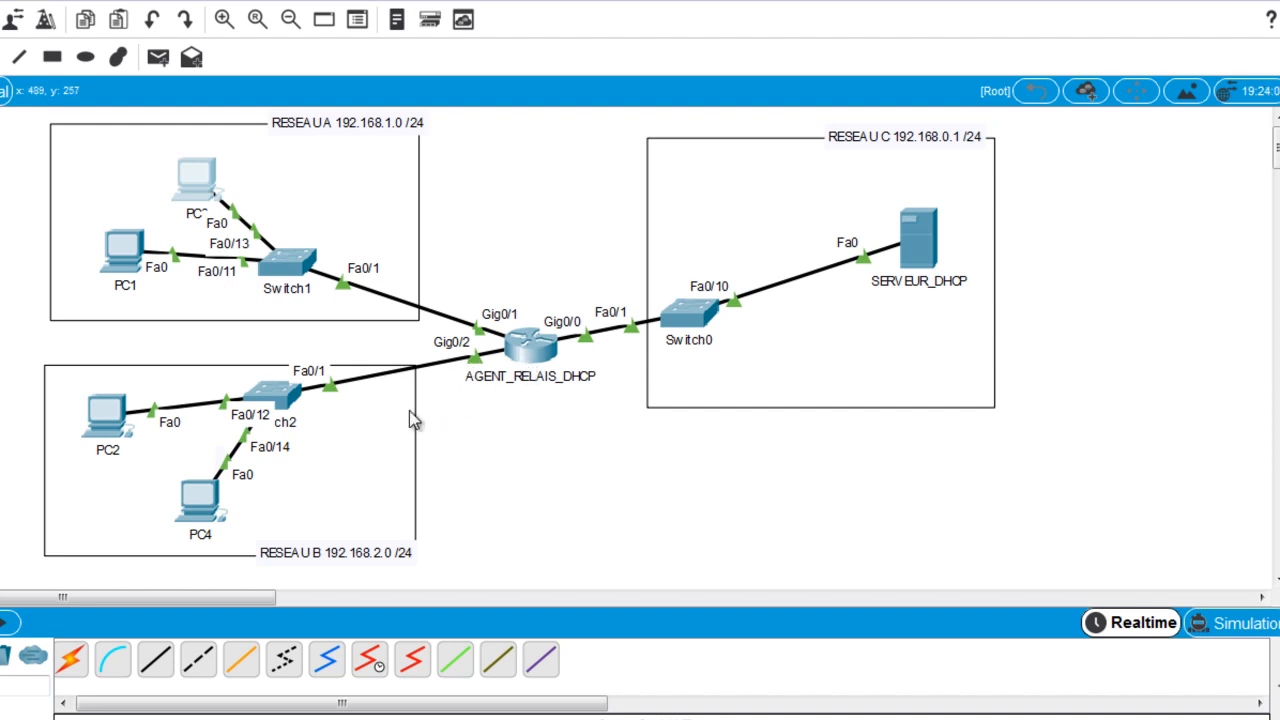
Enter Simulation mode with the event list hidden, switch PC2's IPv4 configuration to DHCP, and minimize its window.
click(111, 418)
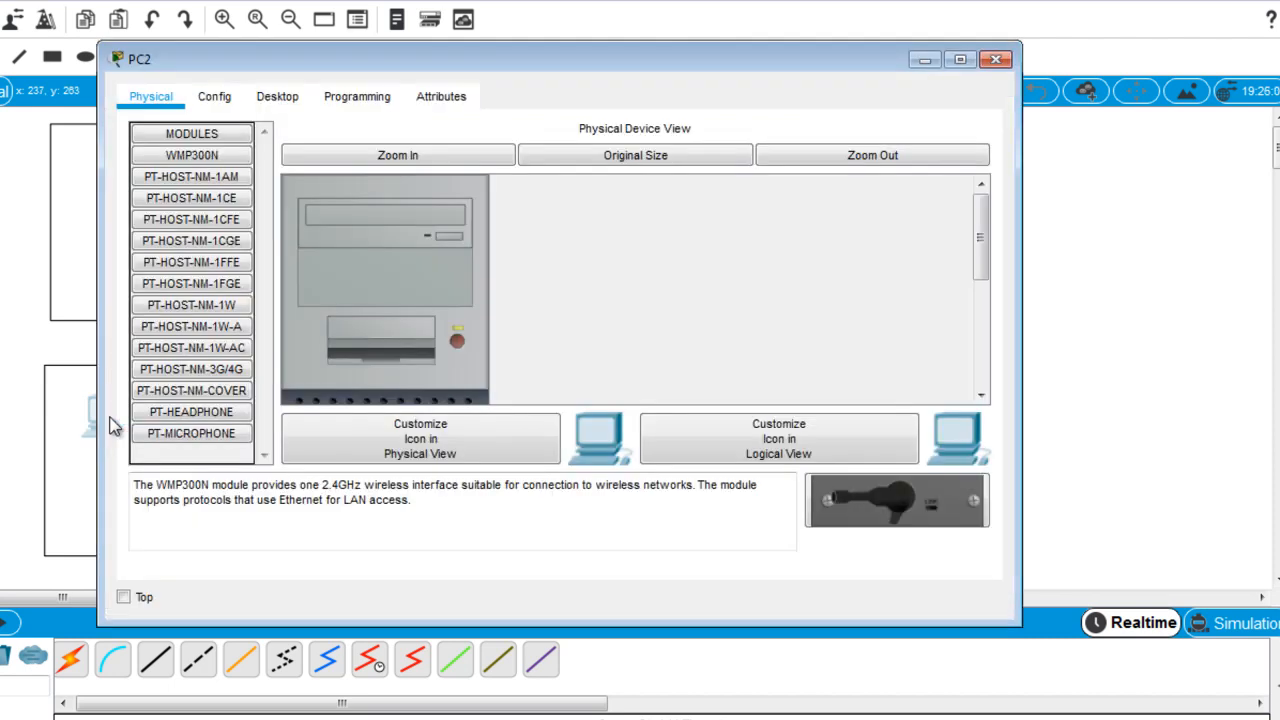
click(278, 104)
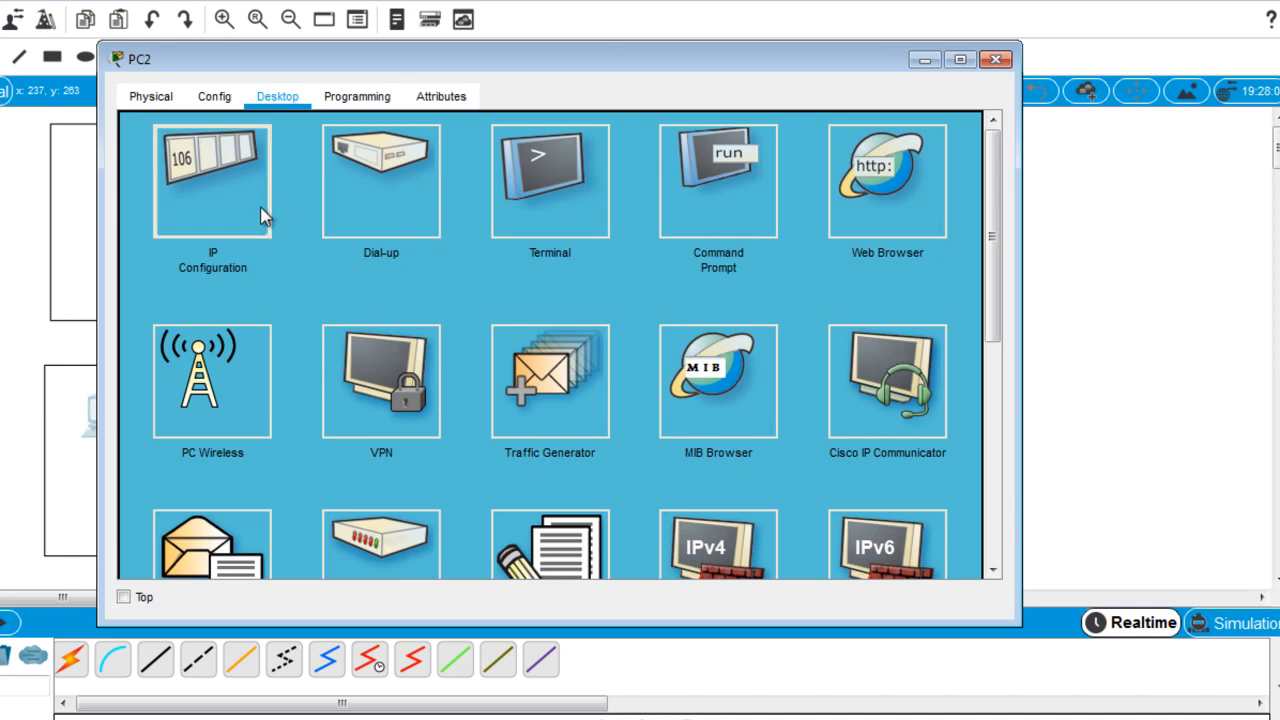
click(263, 217)
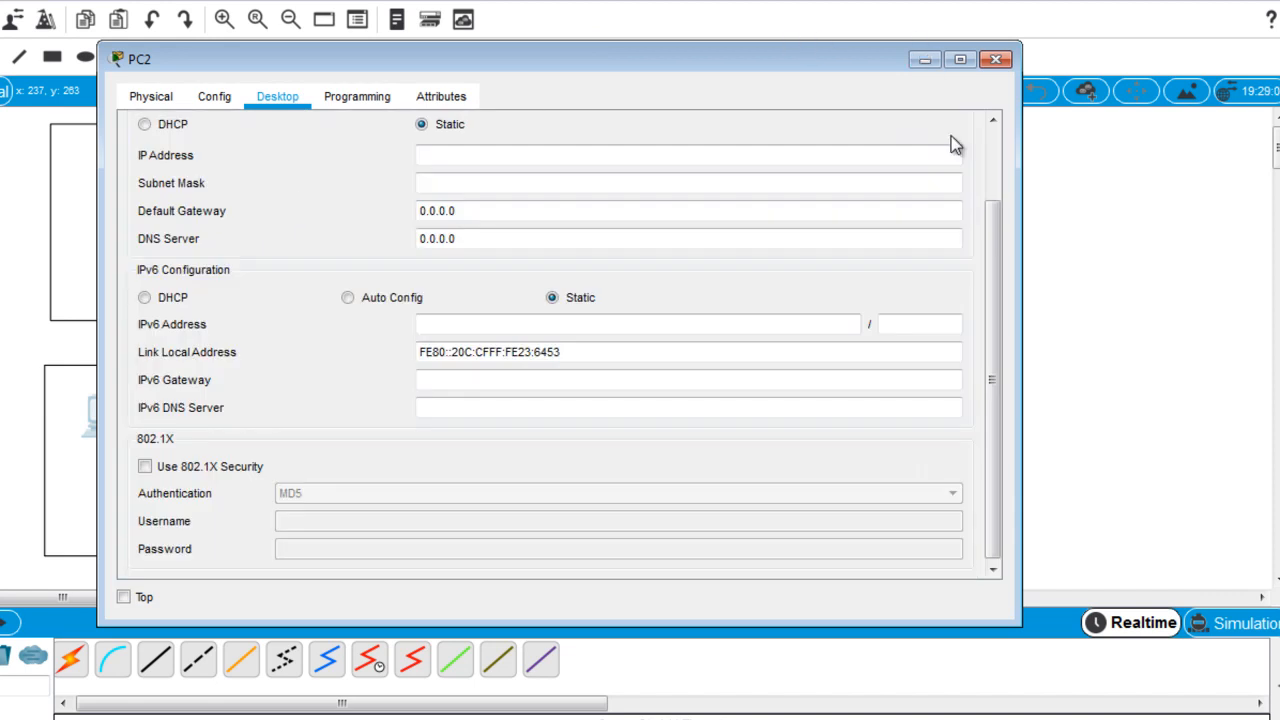
click(923, 62)
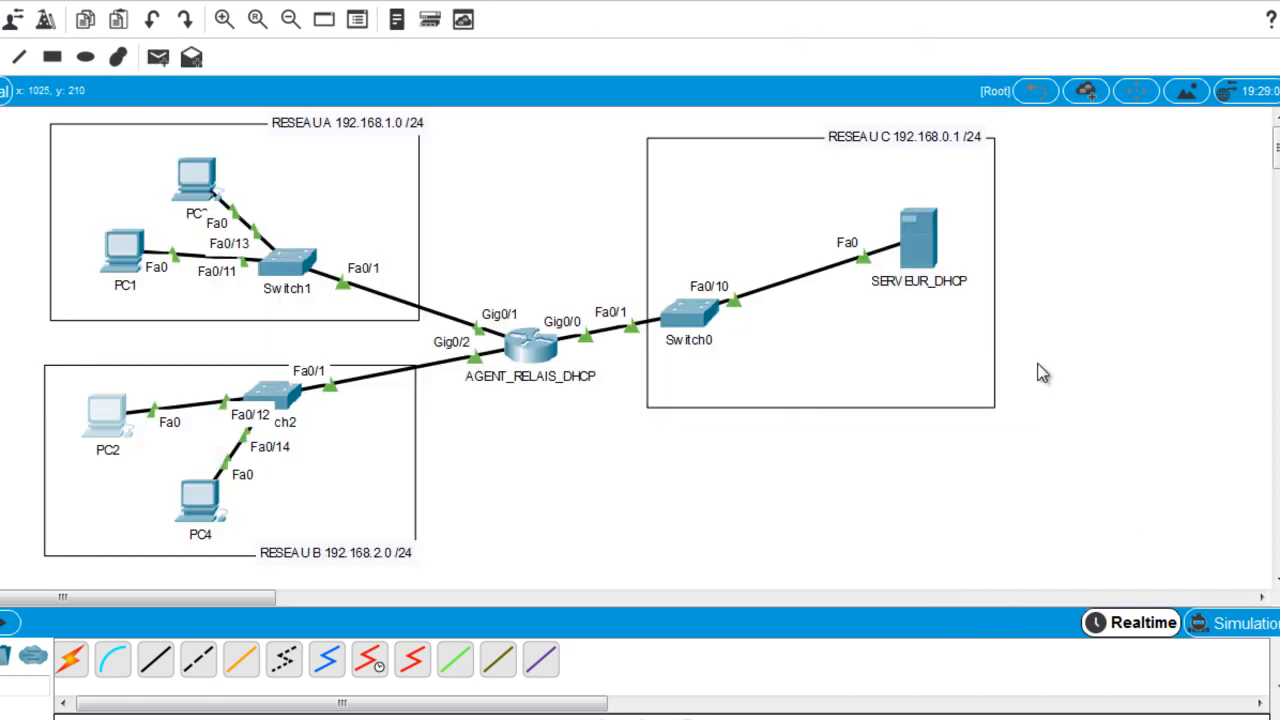
click(1210, 624)
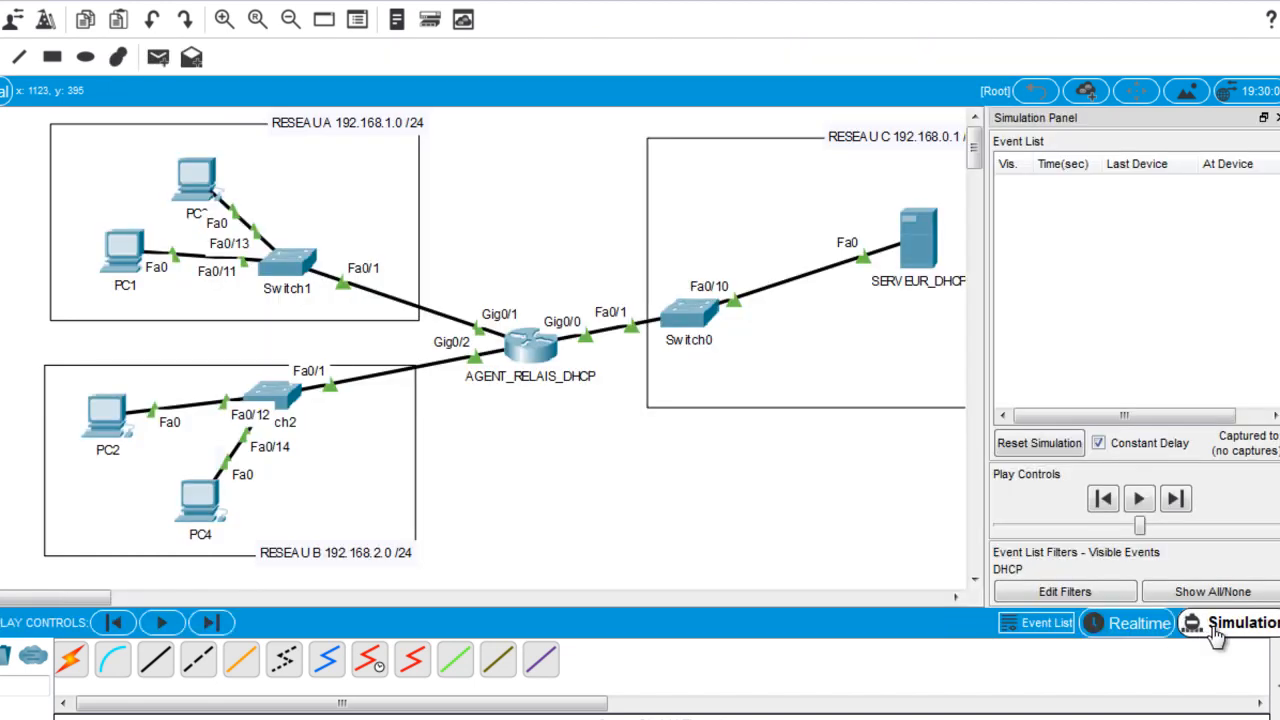
click(1055, 630)
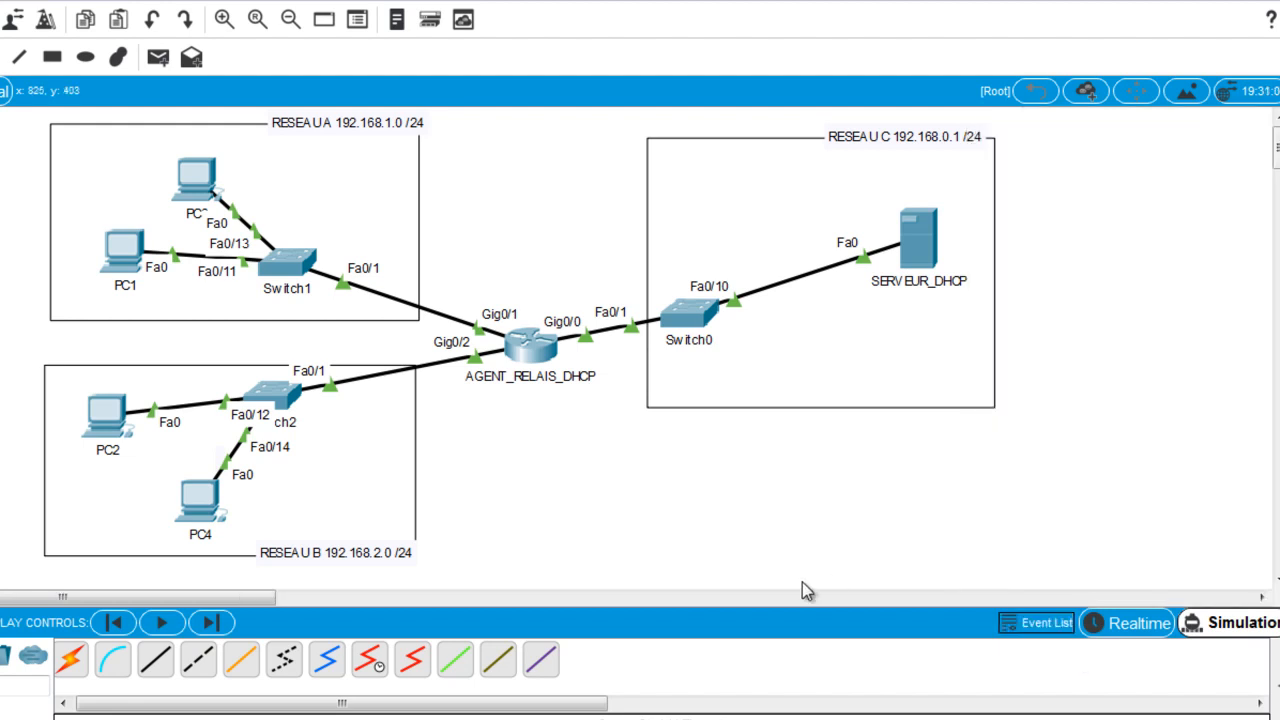
click(108, 416)
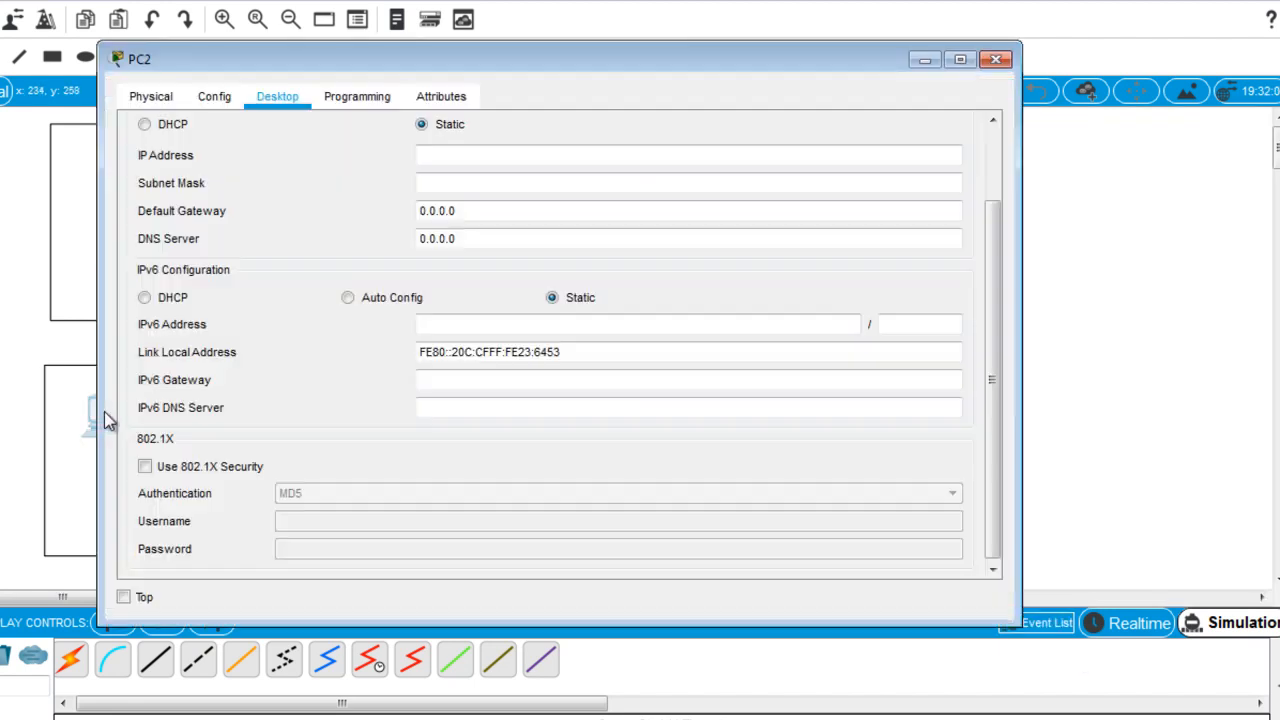
click(145, 126)
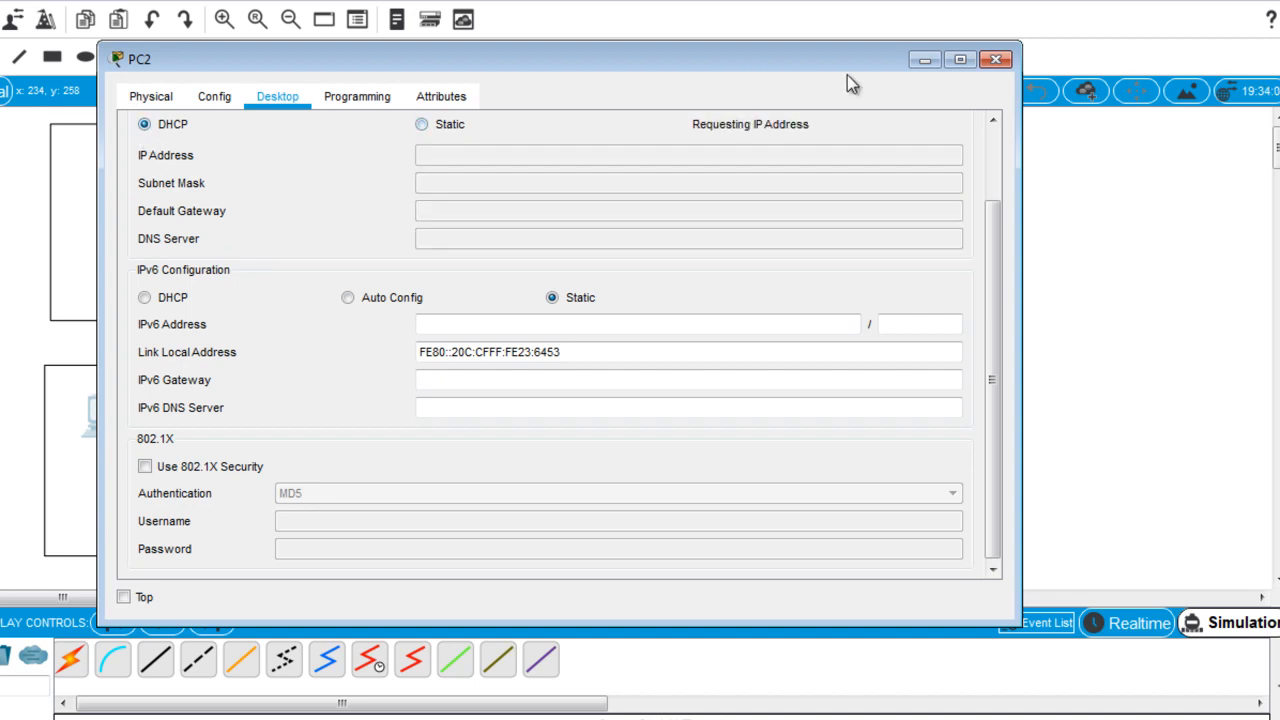
click(925, 60)
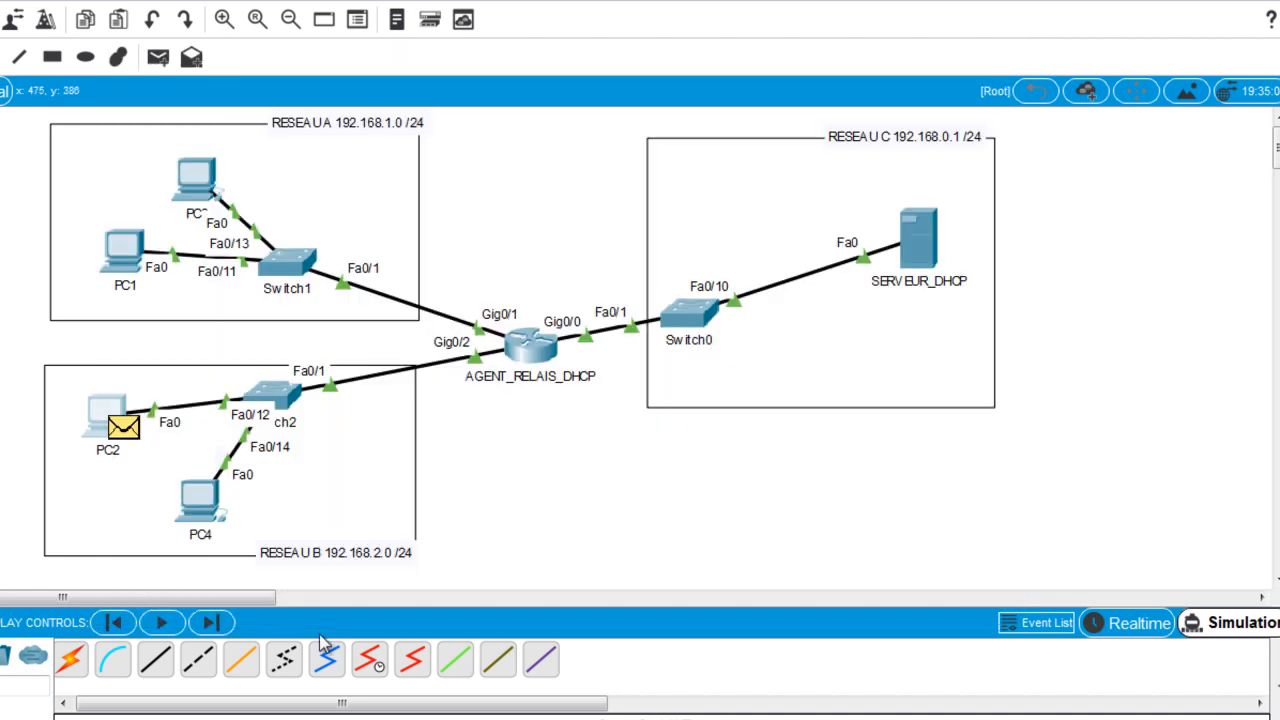
Advance the simulation event by event to follow PC2's DHCP request through network B, and check PC2's IP configuration before closing it.
click(218, 622)
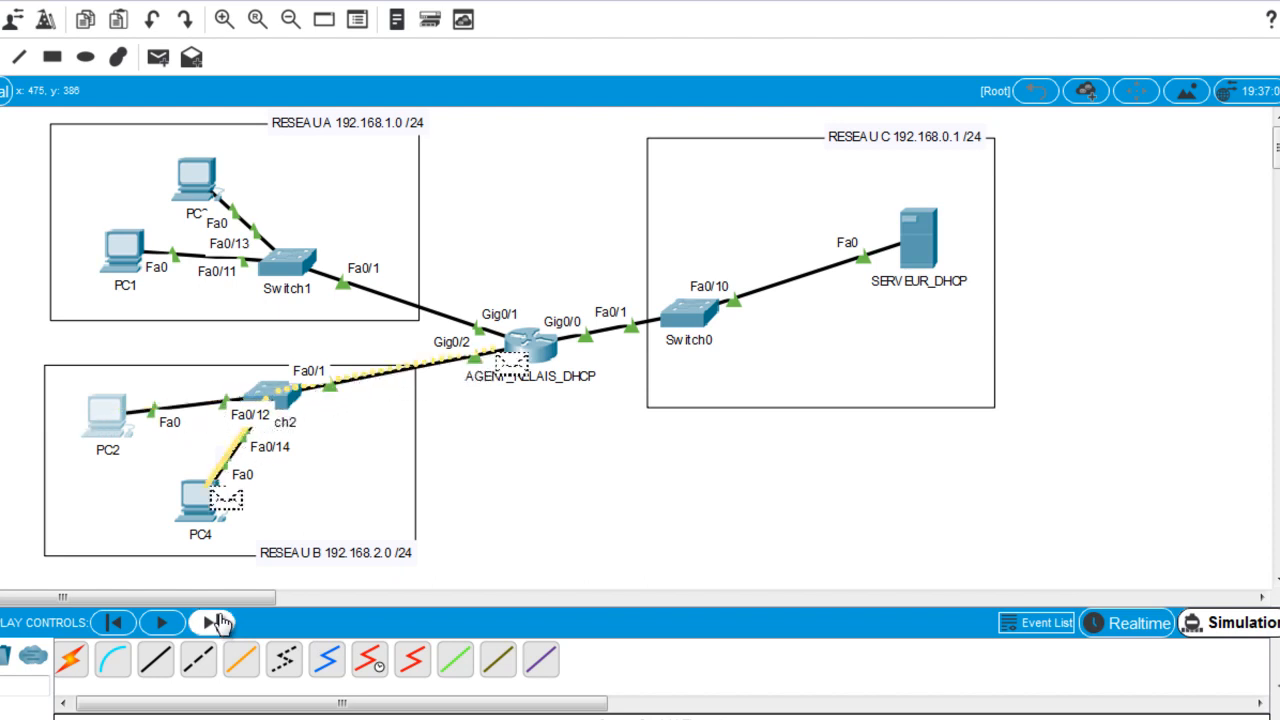
click(218, 620)
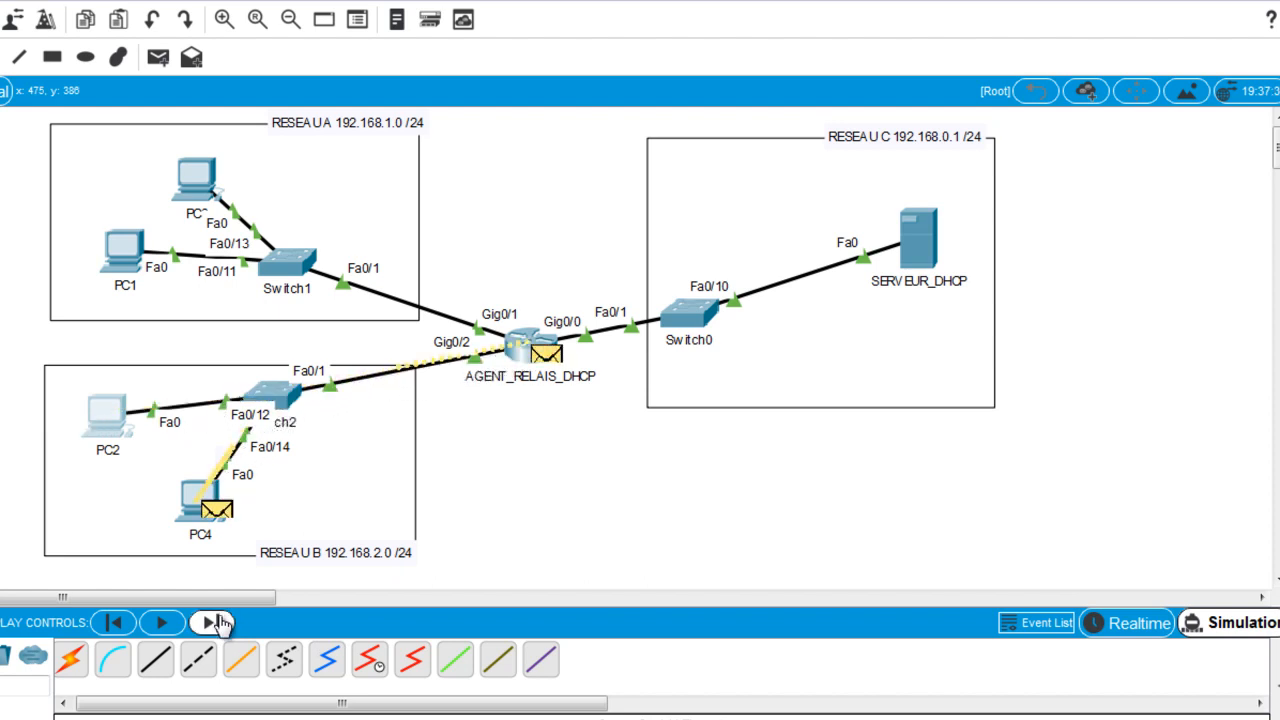
click(218, 622)
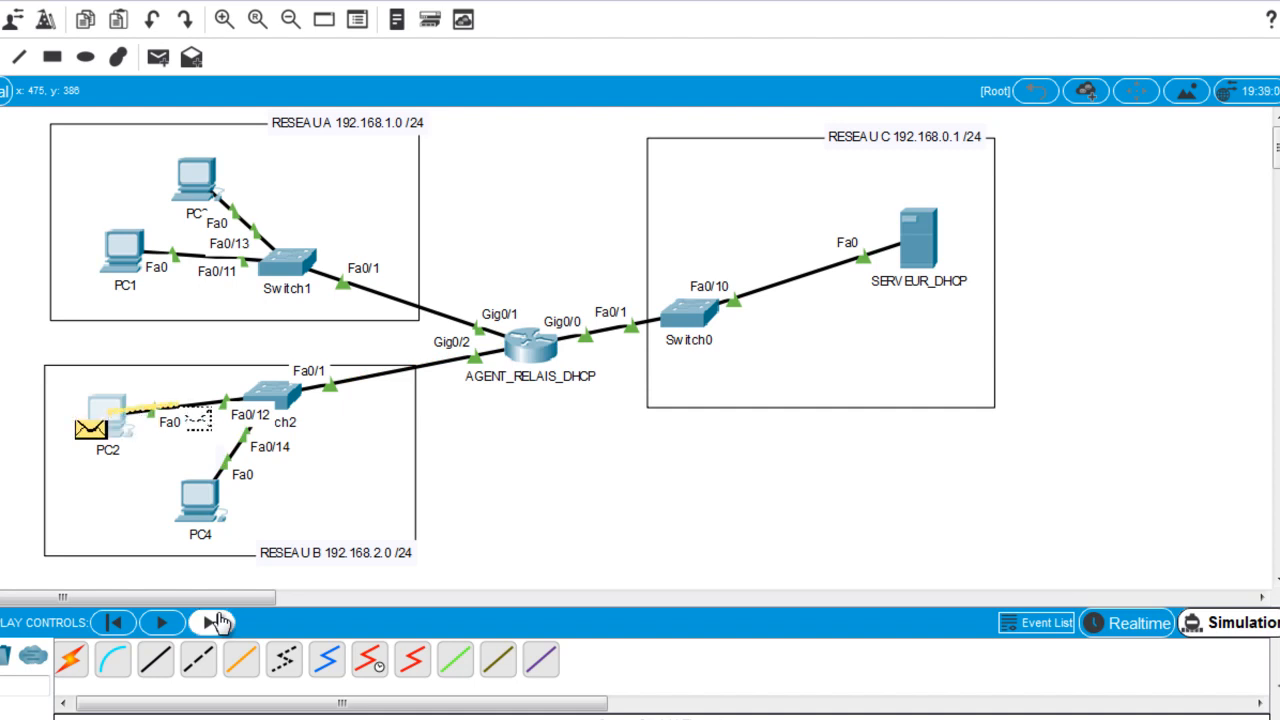
click(218, 622)
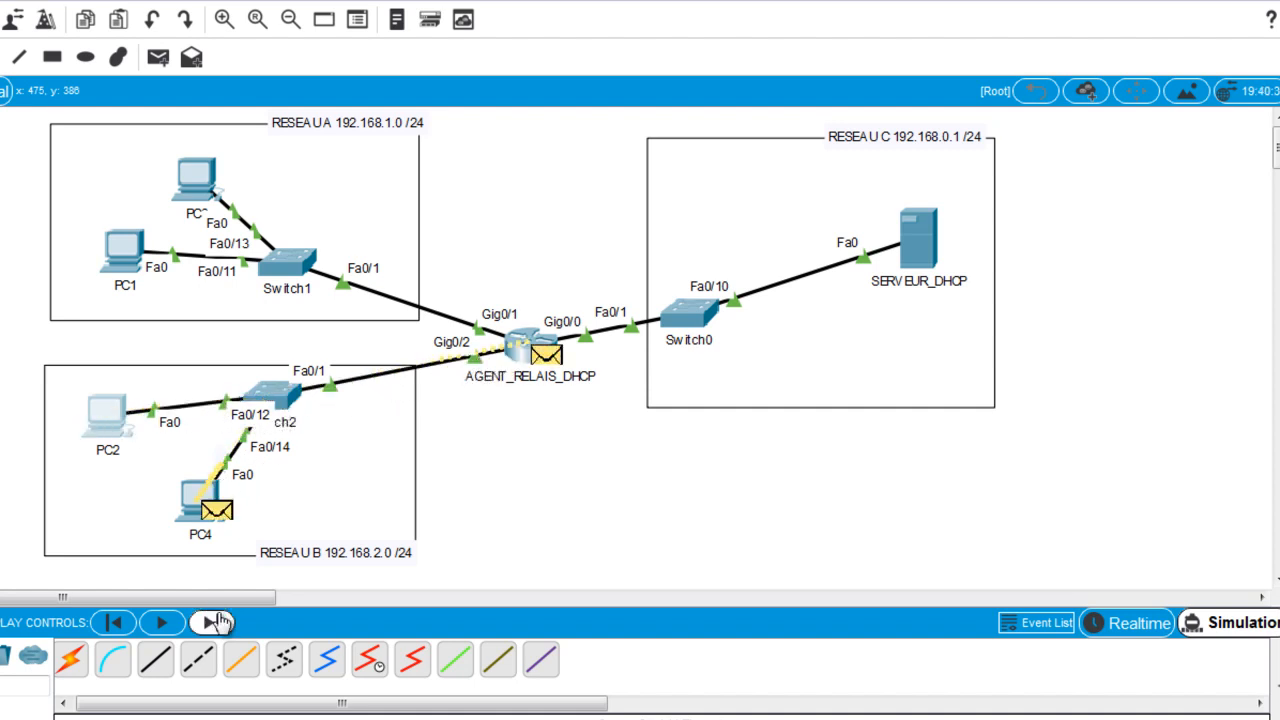
click(218, 622)
click(218, 622)
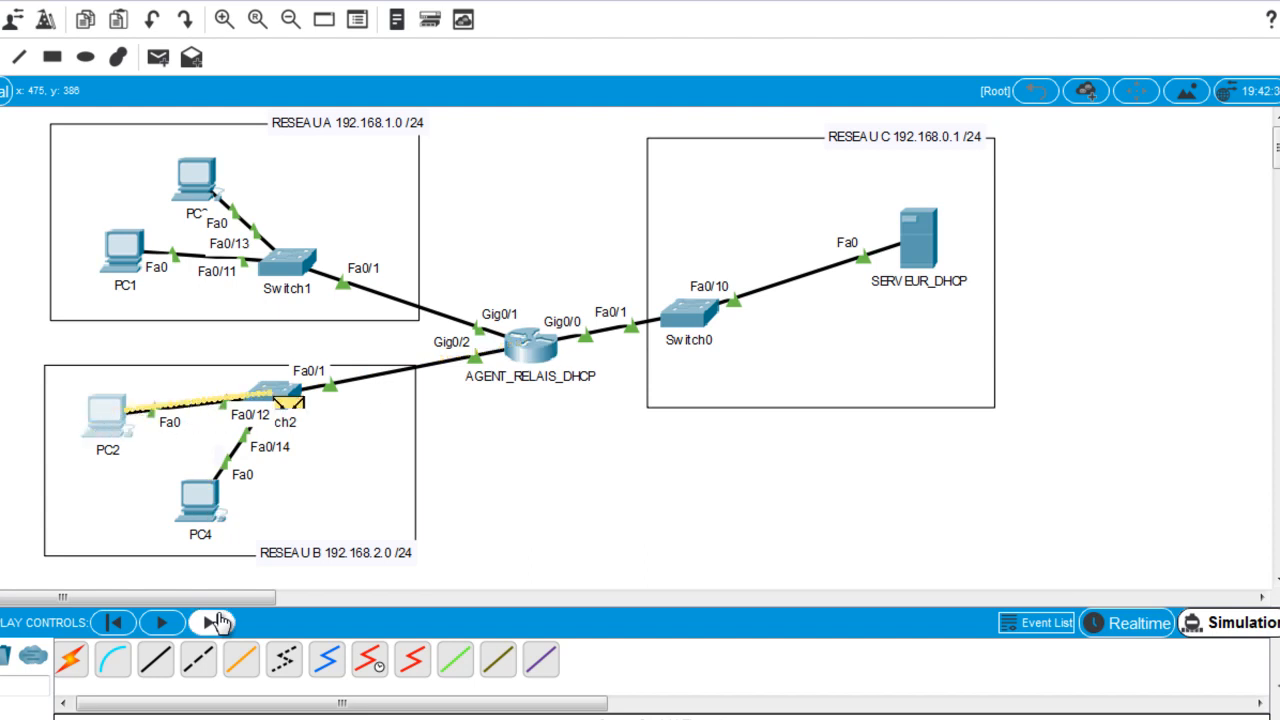
click(218, 622)
click(220, 622)
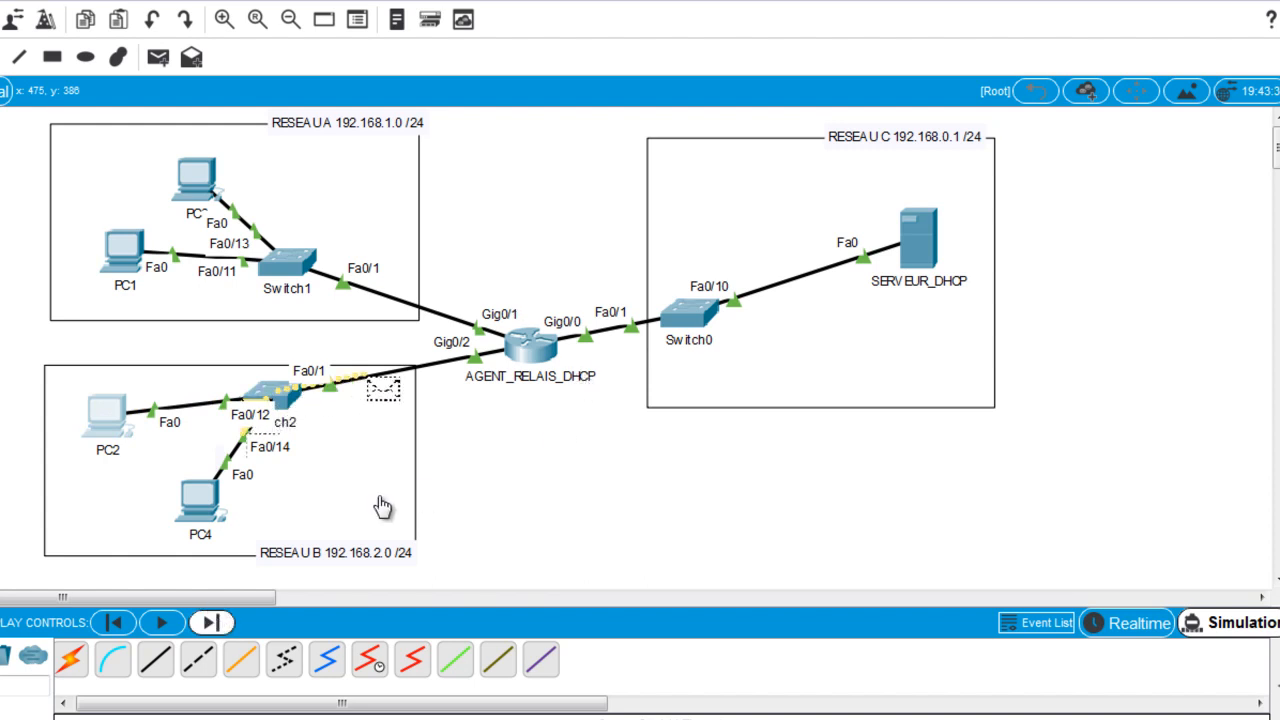
click(112, 418)
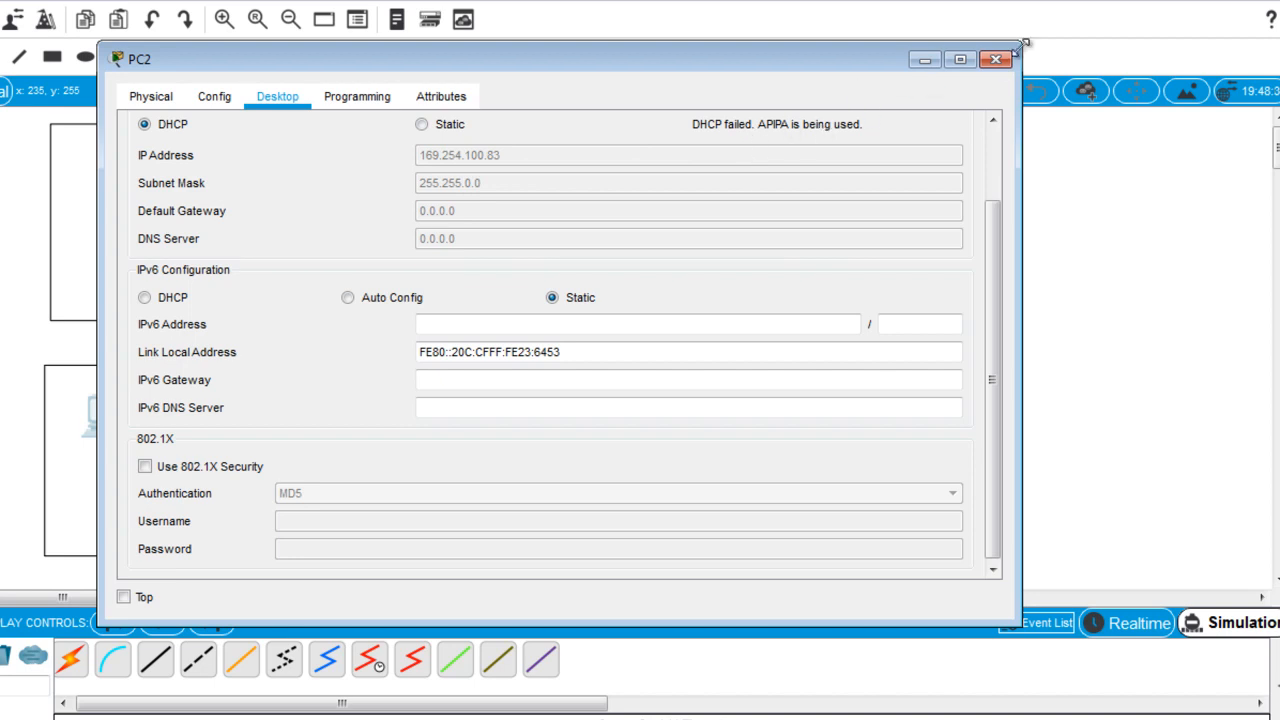
click(996, 60)
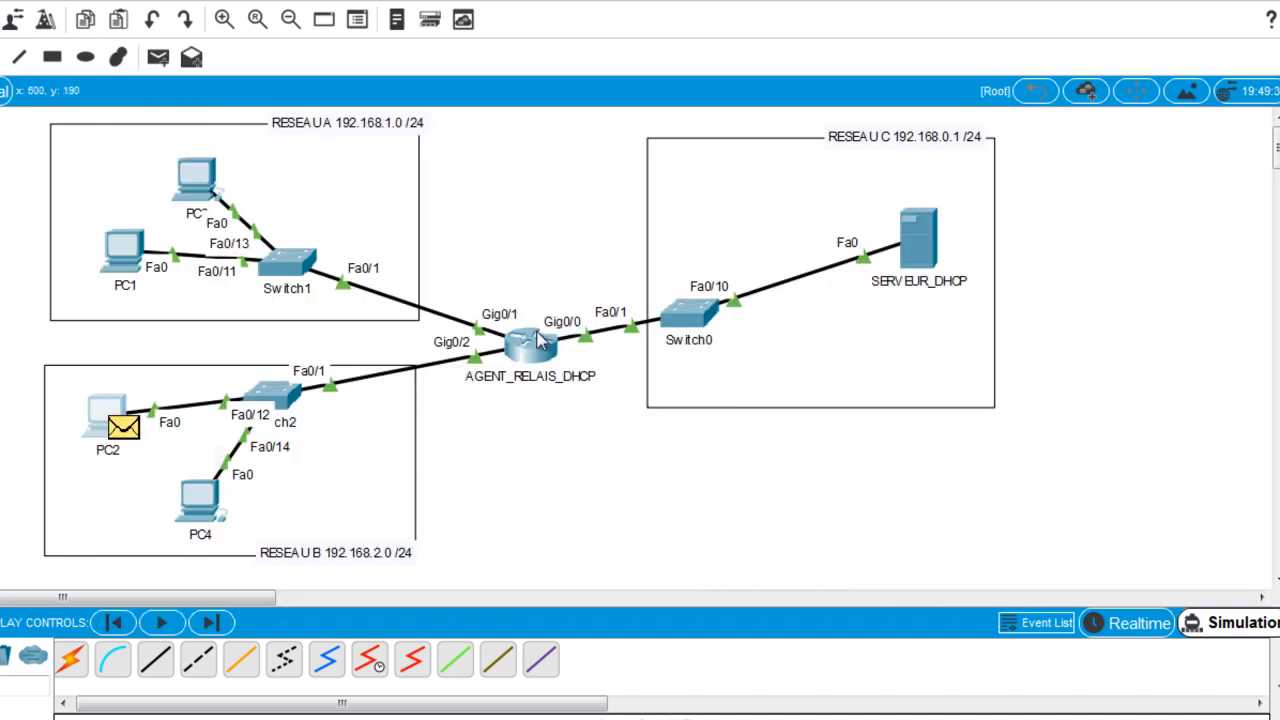
On AGENT_RELAIS_DHCP's GigabitEthernet0/2 interface, configure ip helper-address 192.168.0.1, and close the router window.
click(533, 363)
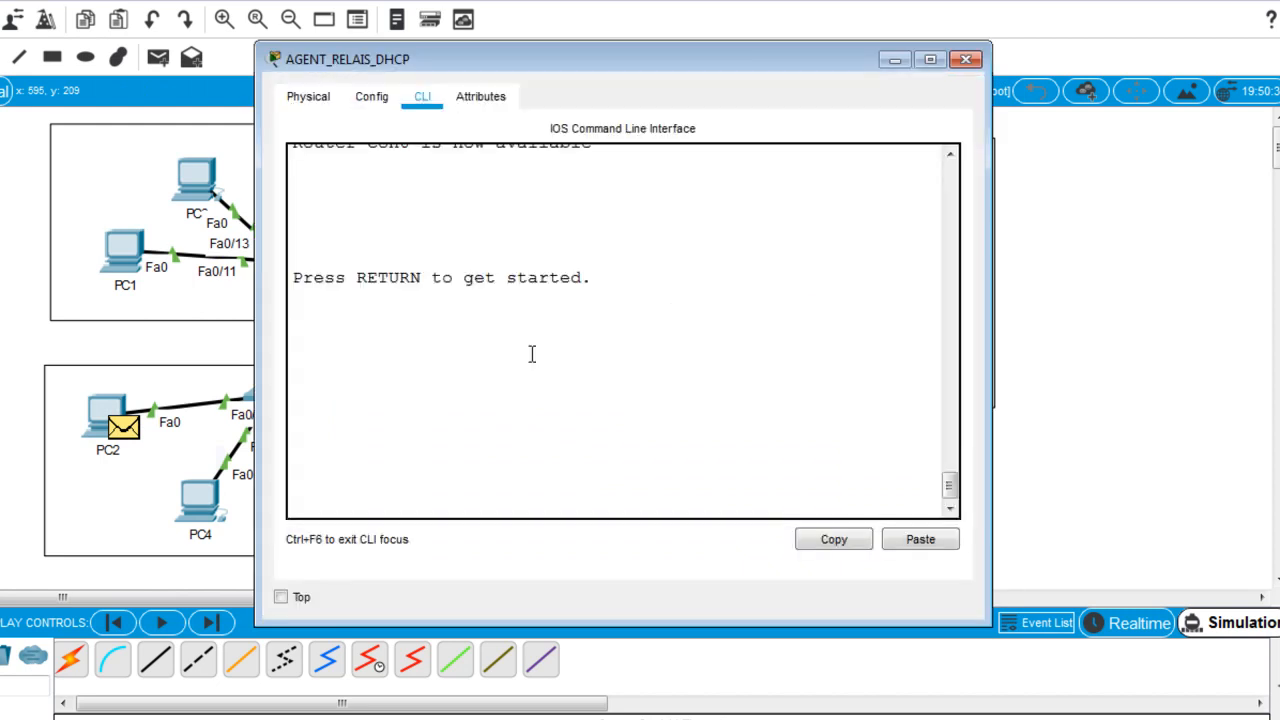
click(358, 104)
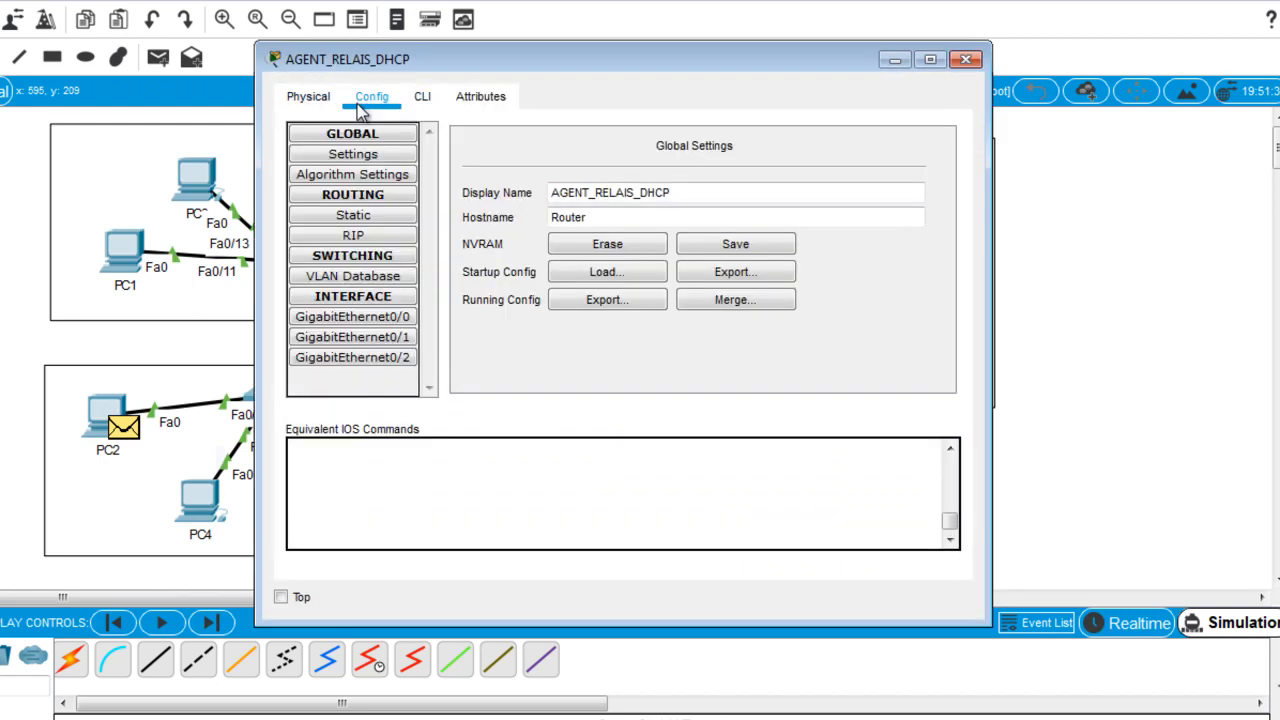
click(350, 362)
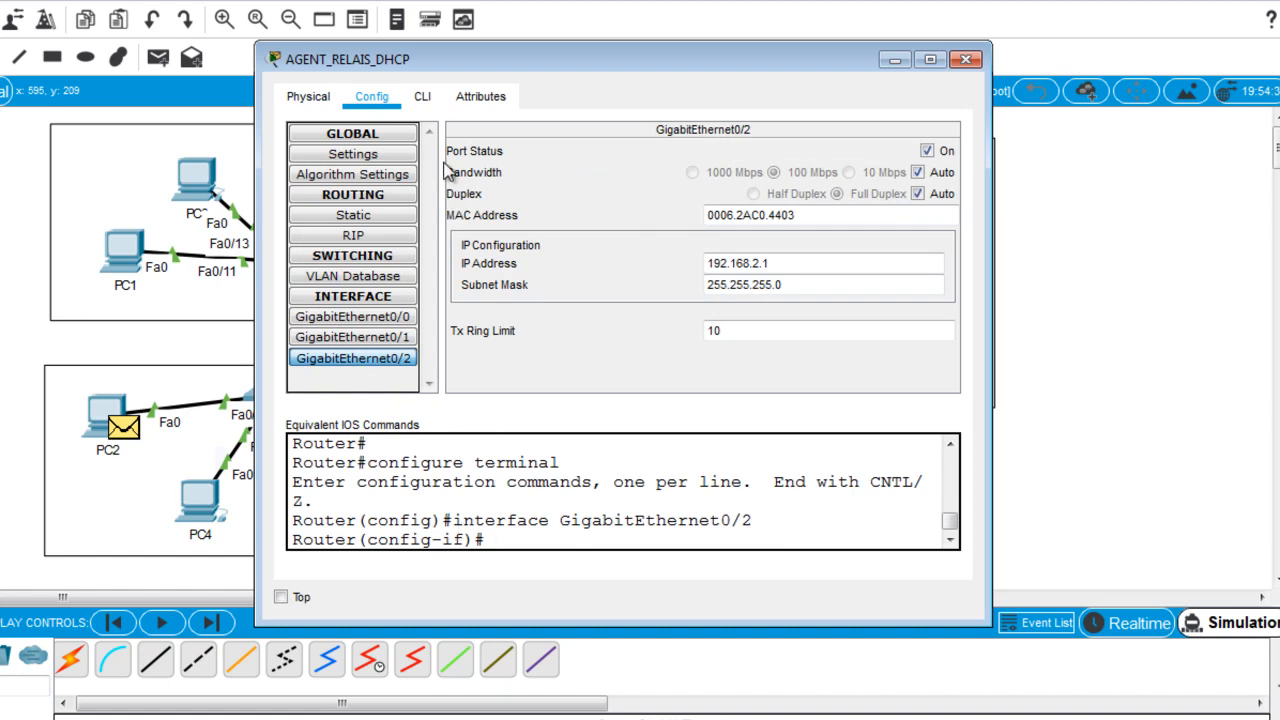
click(422, 97)
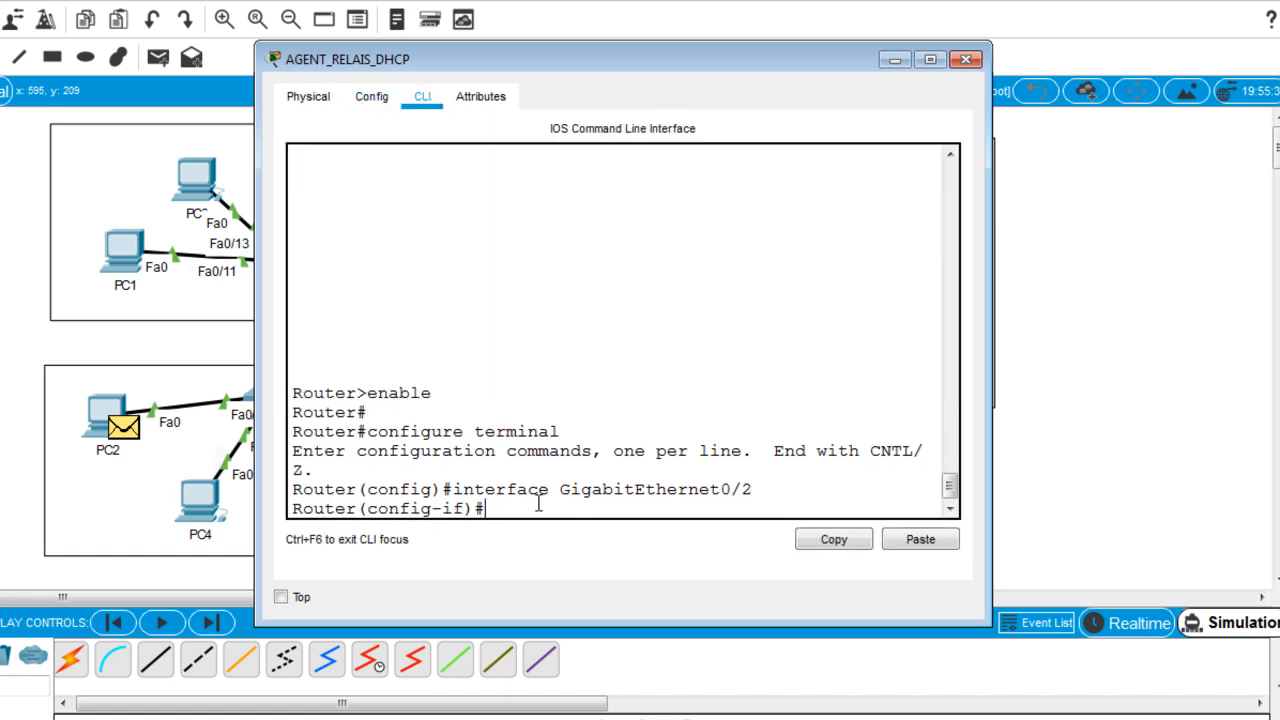
text(ip helper-add)
key(Tab)
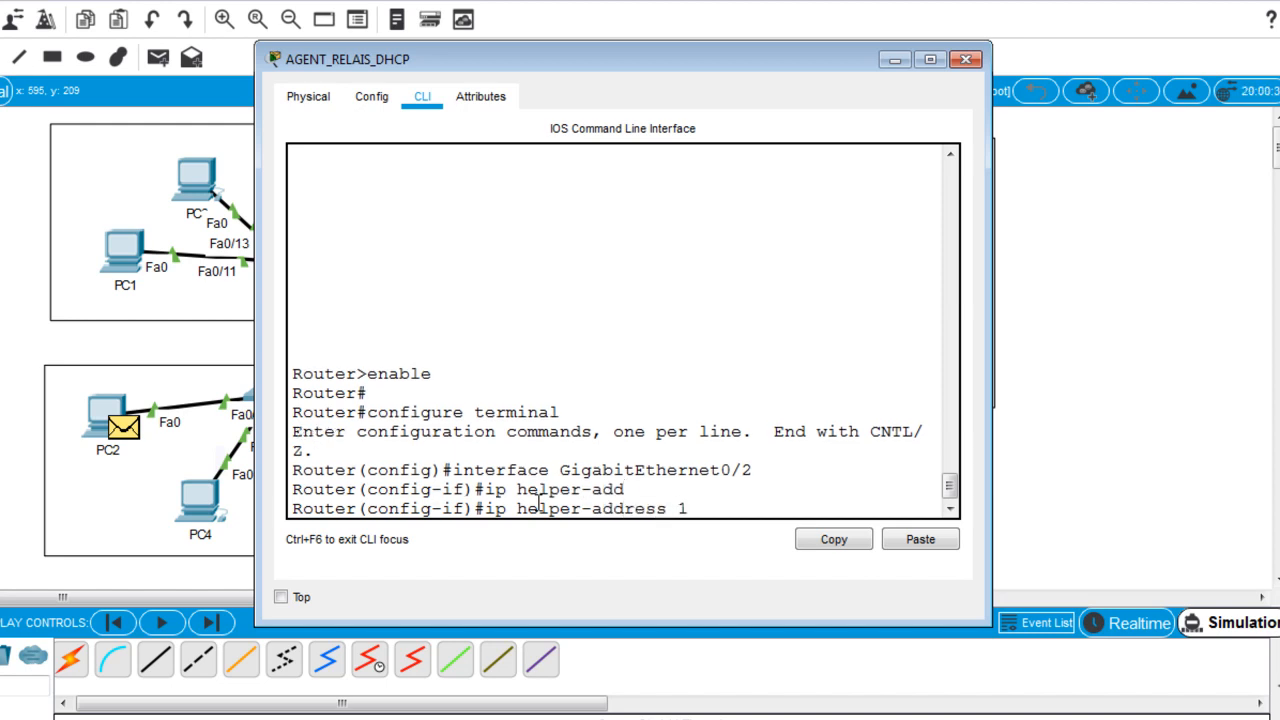
text(192.168.0.1)
key(Return)
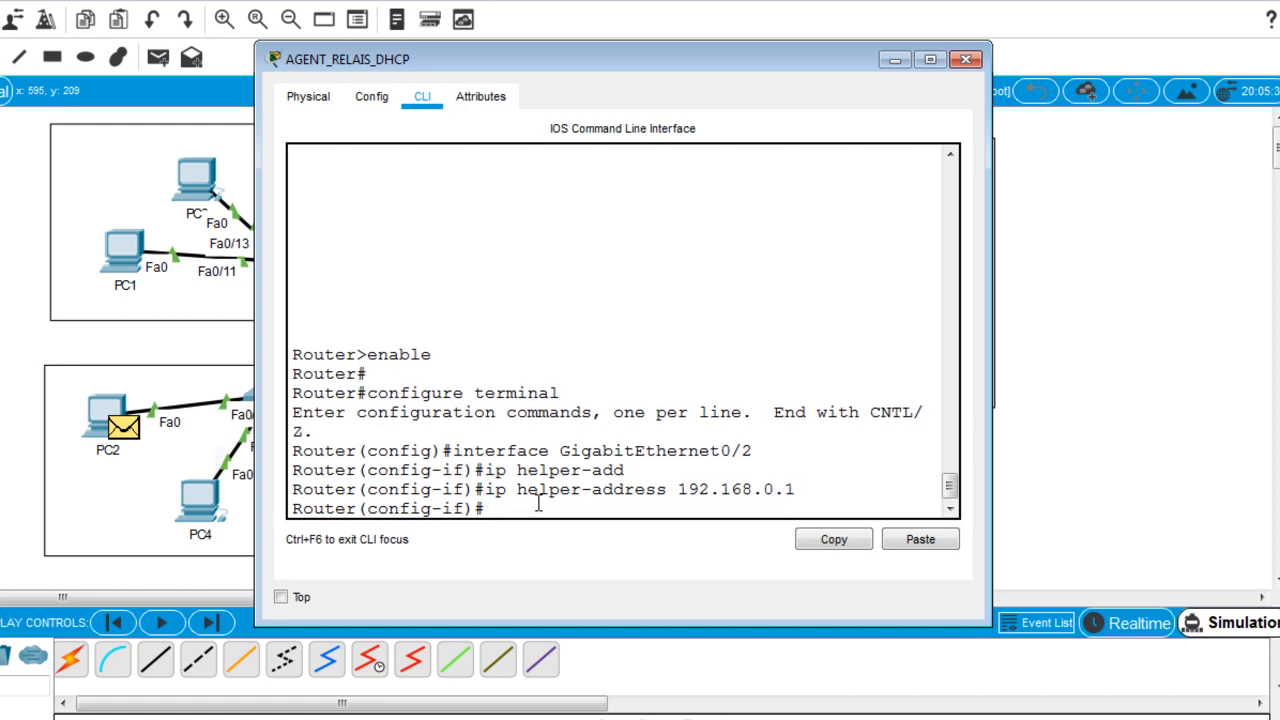
click(966, 61)
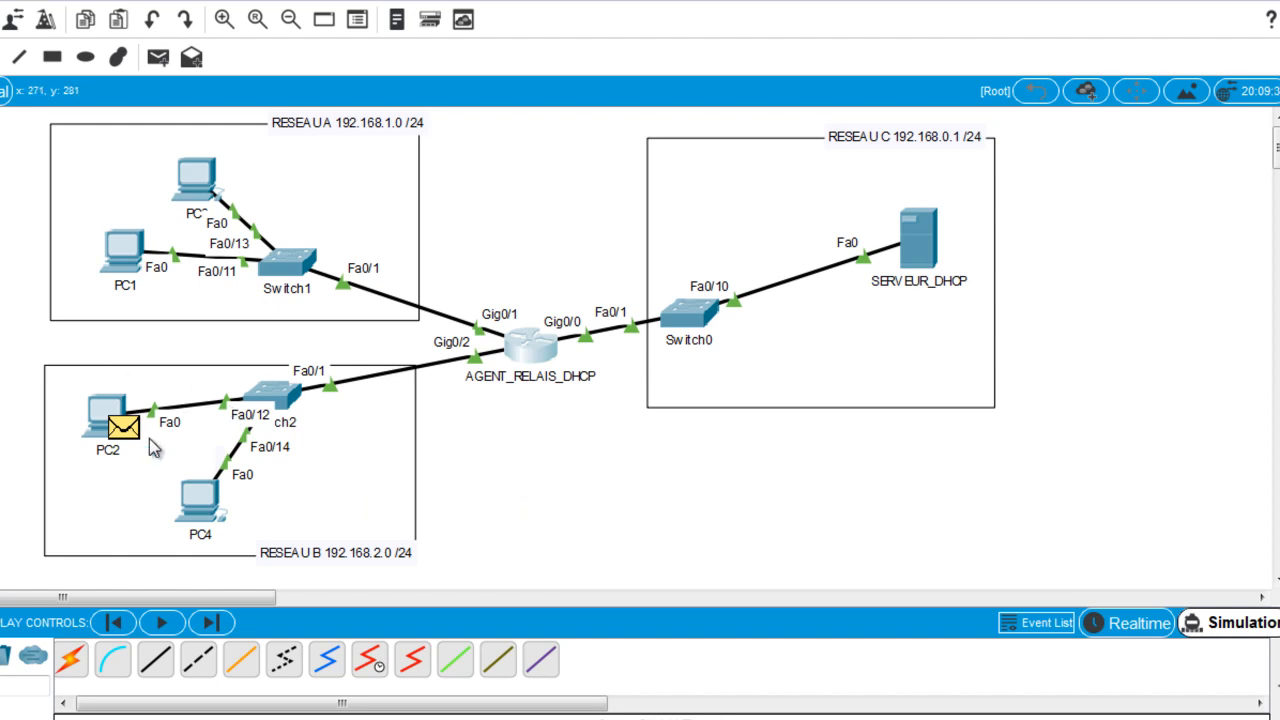
Switch PC2's IPv4 configuration to Static, close its window, and restart Simulation mode with the event list hidden.
click(100, 405)
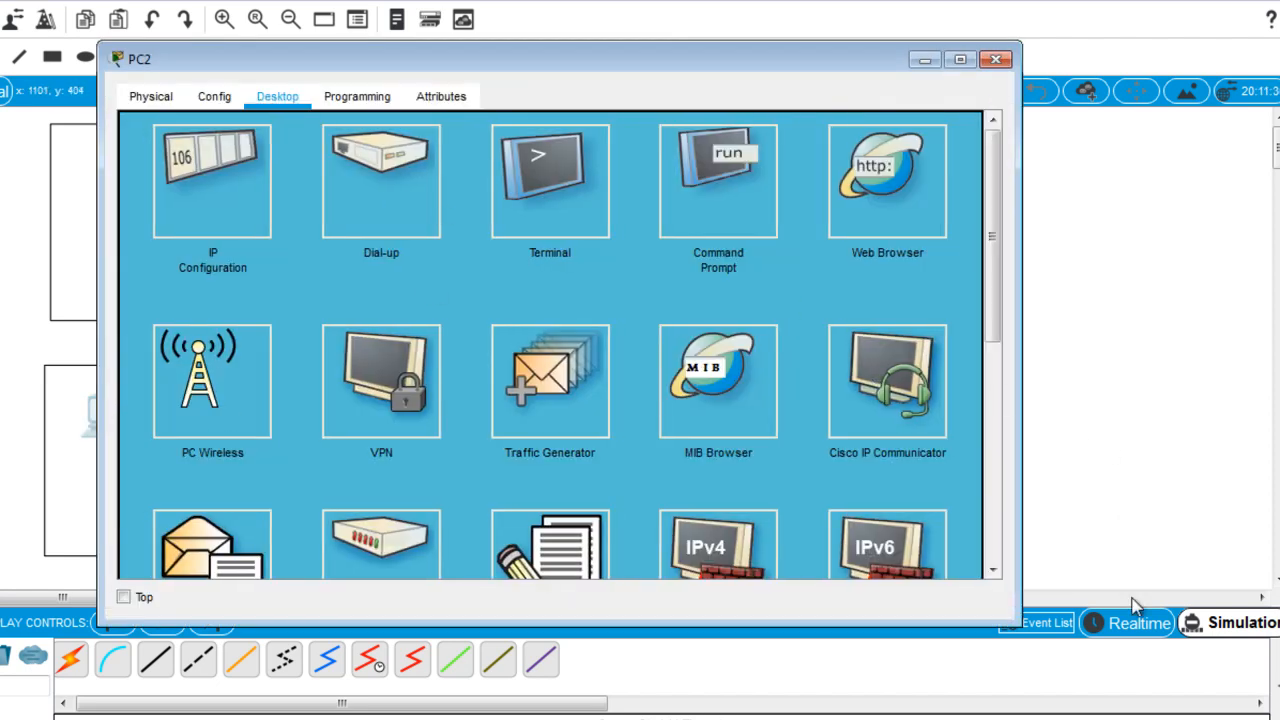
click(230, 190)
click(421, 125)
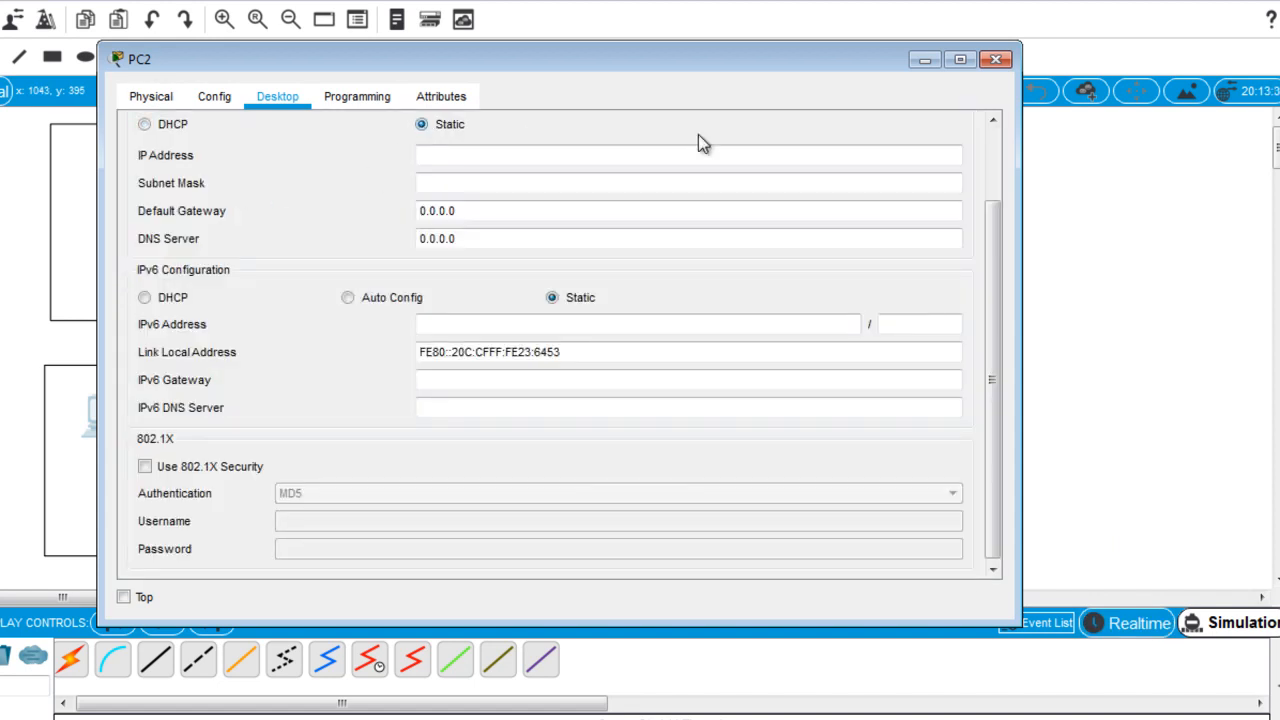
click(996, 60)
click(1133, 622)
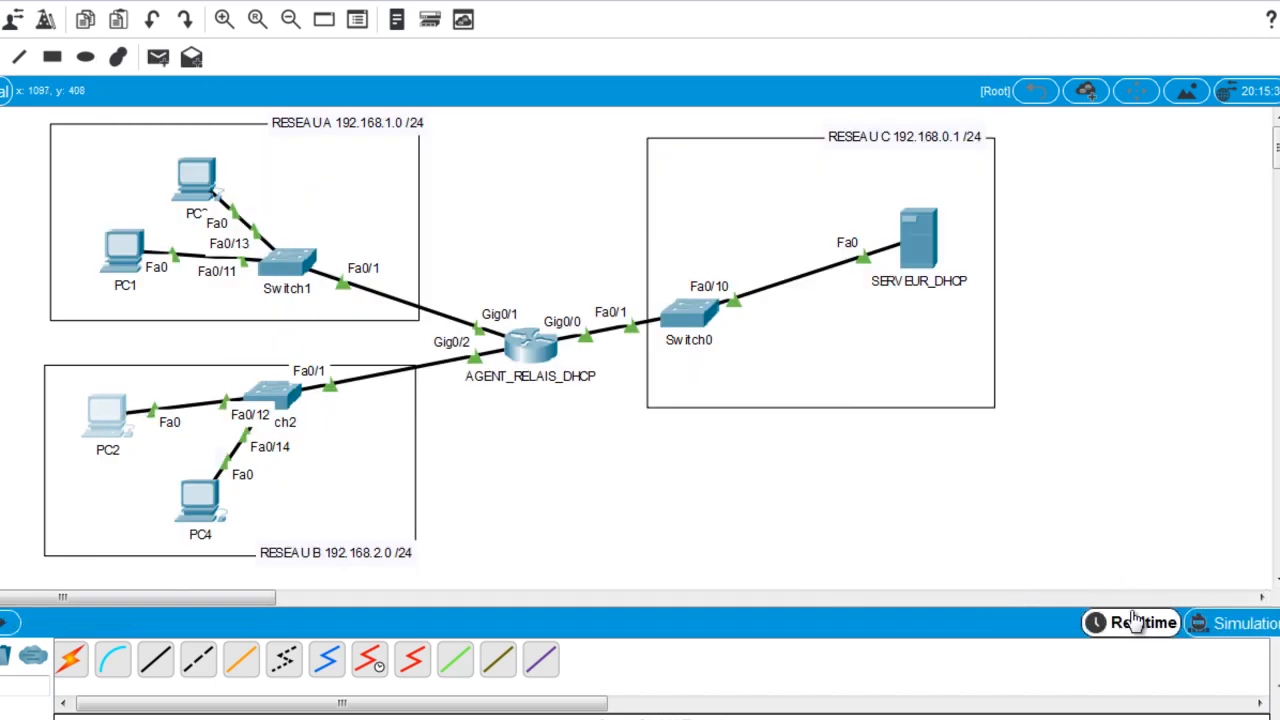
click(1224, 623)
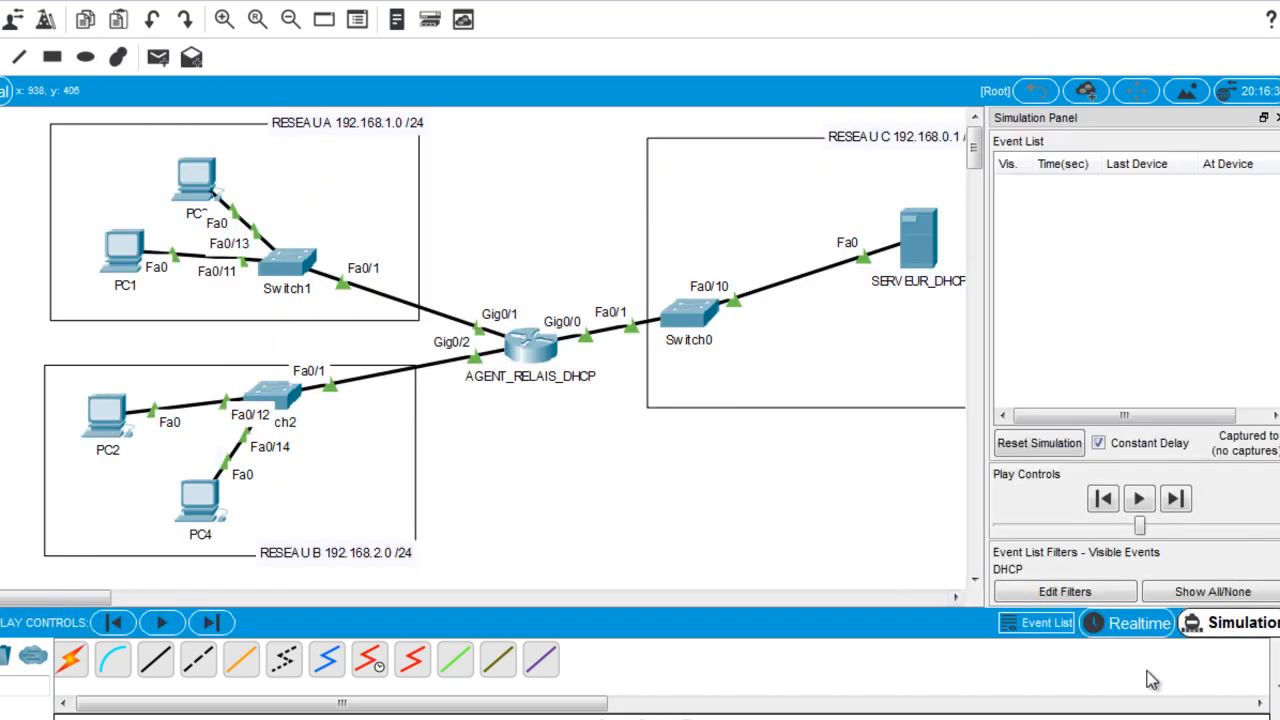
click(1066, 626)
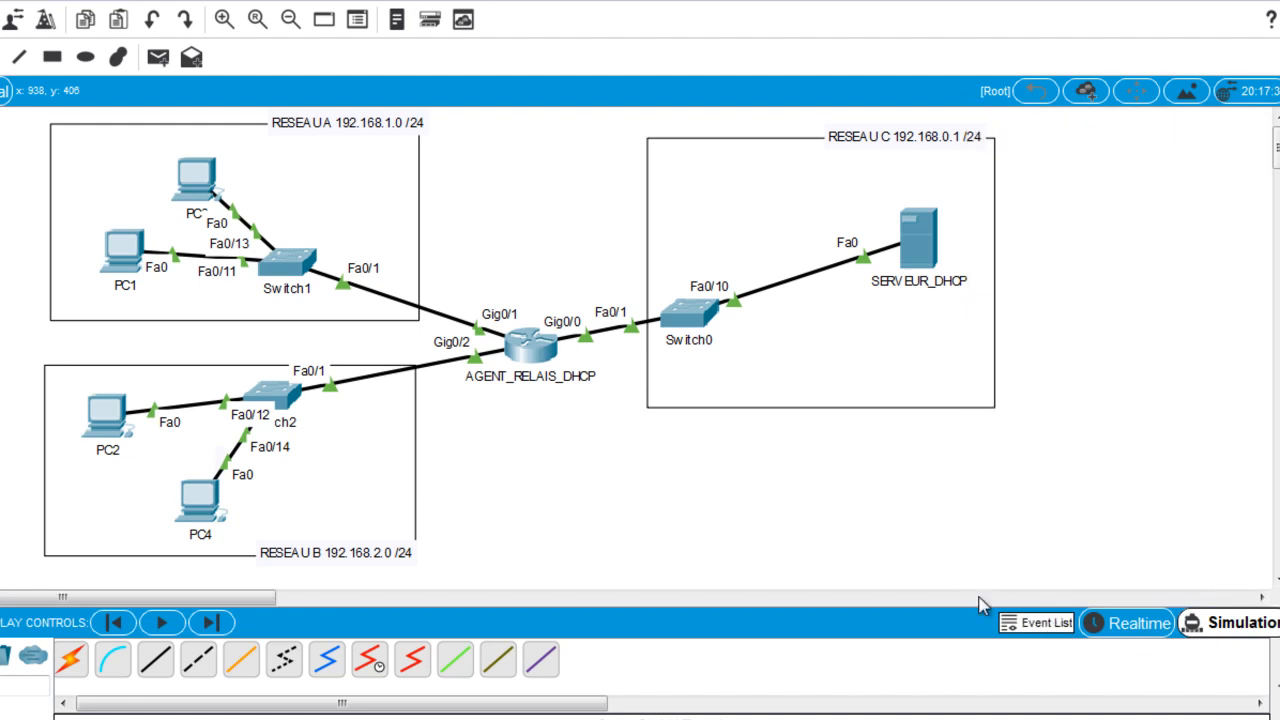
Set PC2's IPv4 configuration to DHCP to send a fresh request in the simulation, and minimize its window.
click(123, 428)
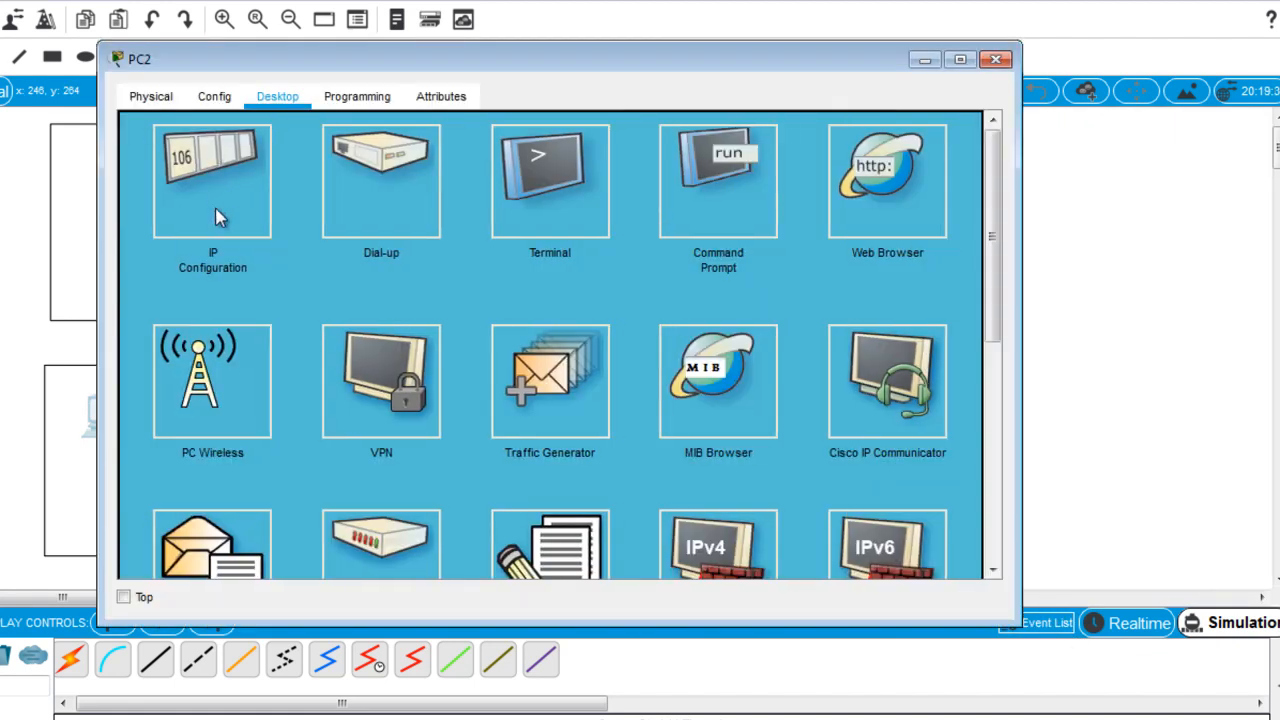
click(218, 208)
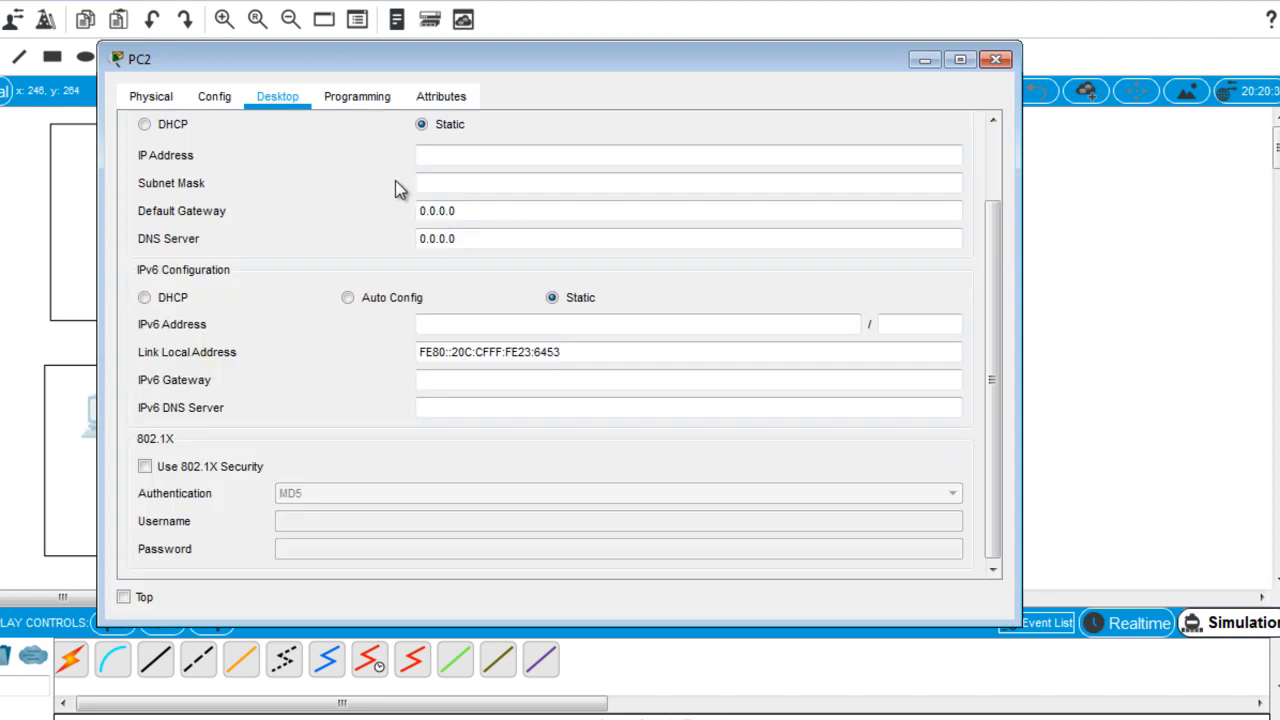
click(145, 124)
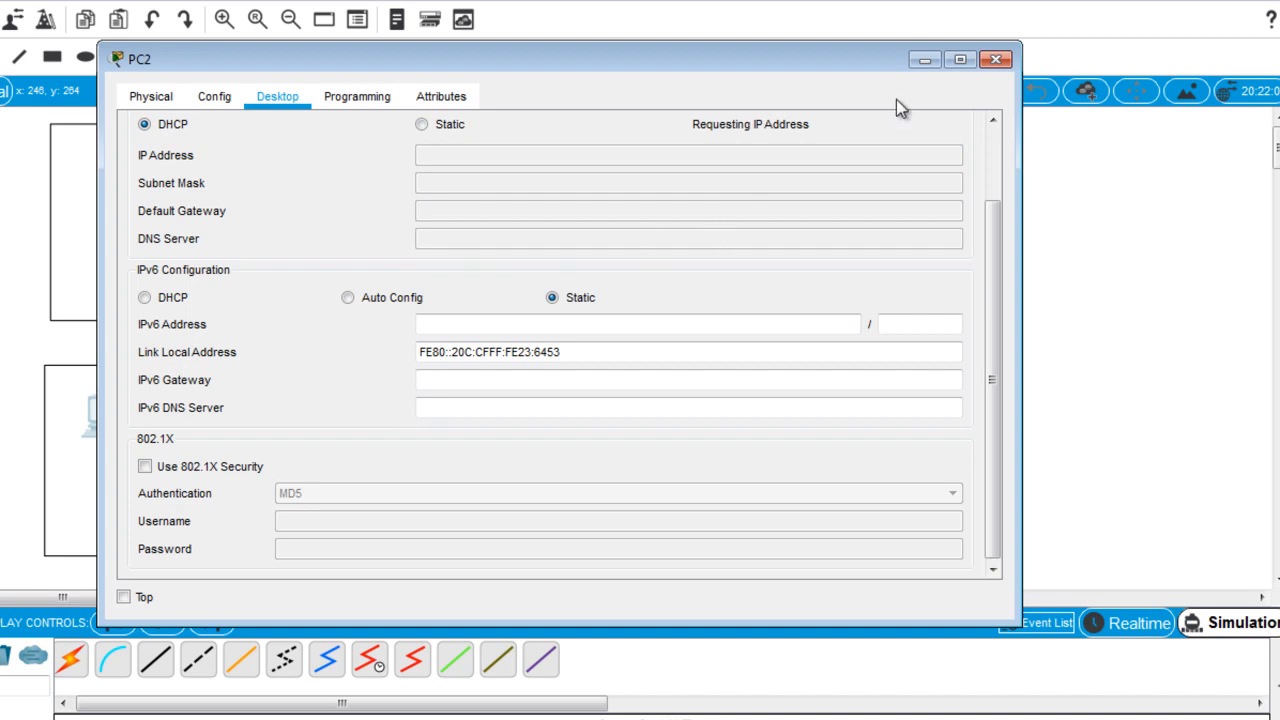
click(925, 60)
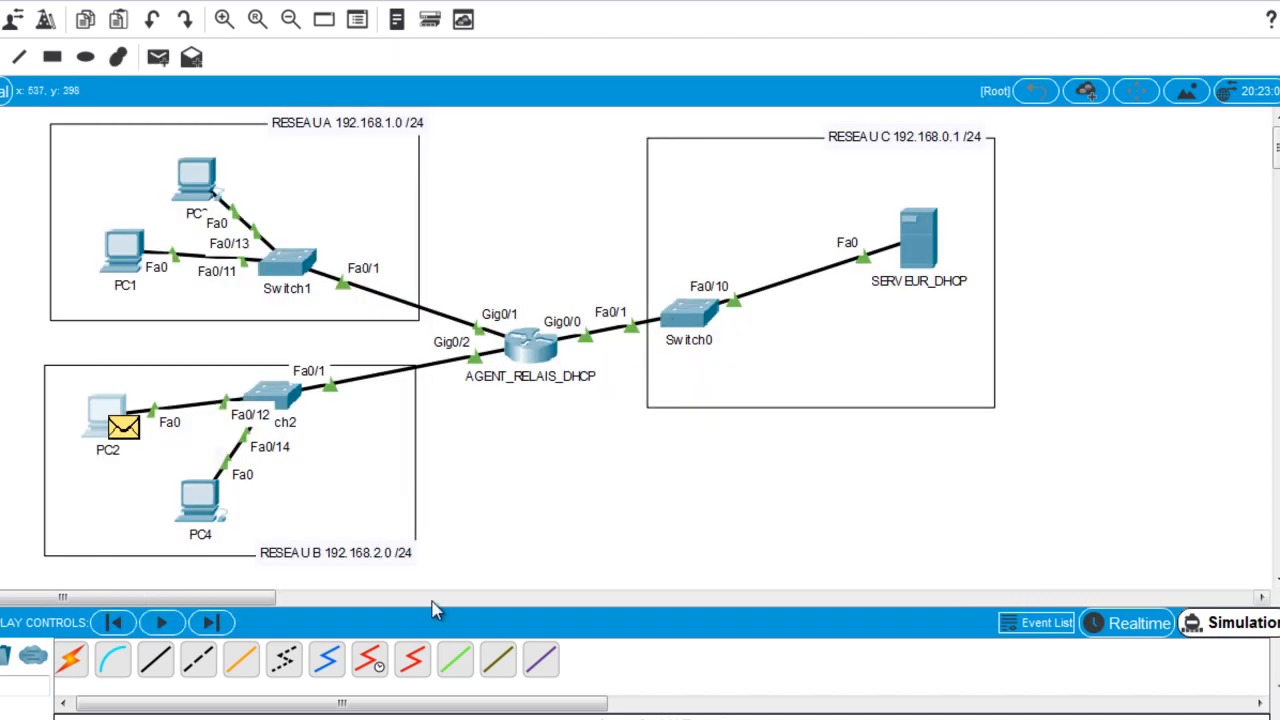
Advance the simulation event by event to follow PC2's DHCP request through Switch2 to the relay router.
click(208, 622)
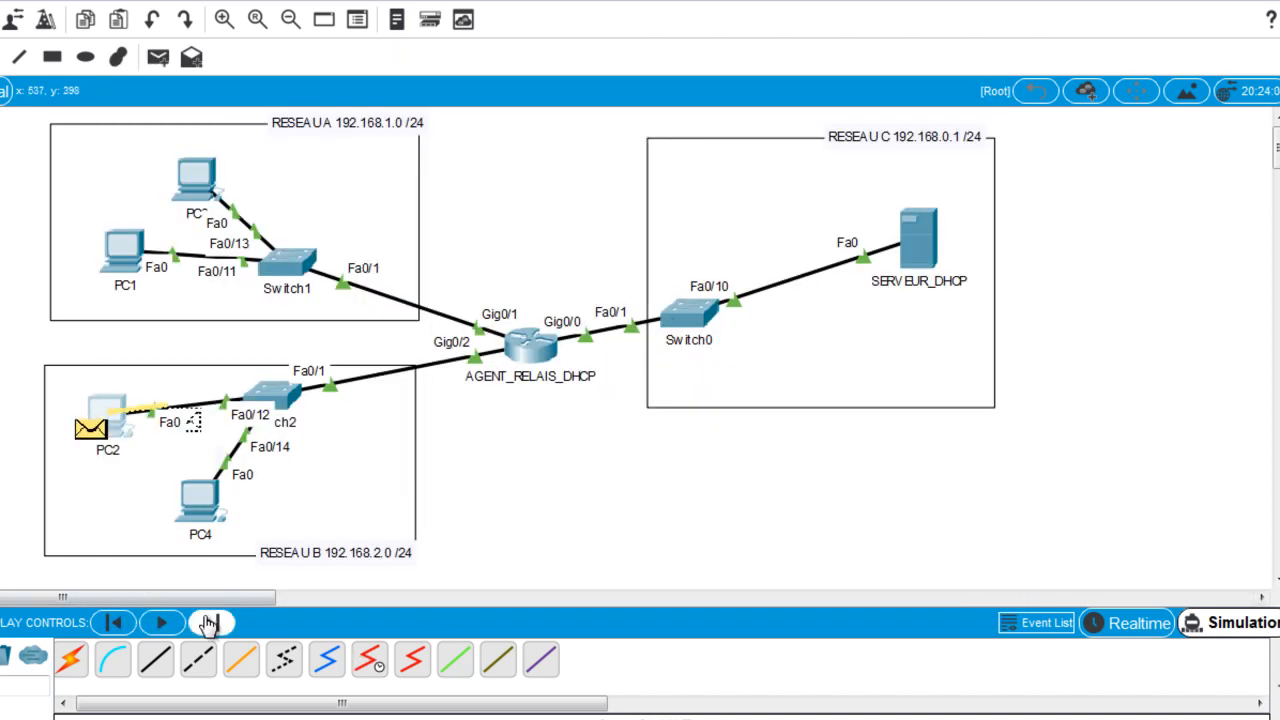
click(208, 625)
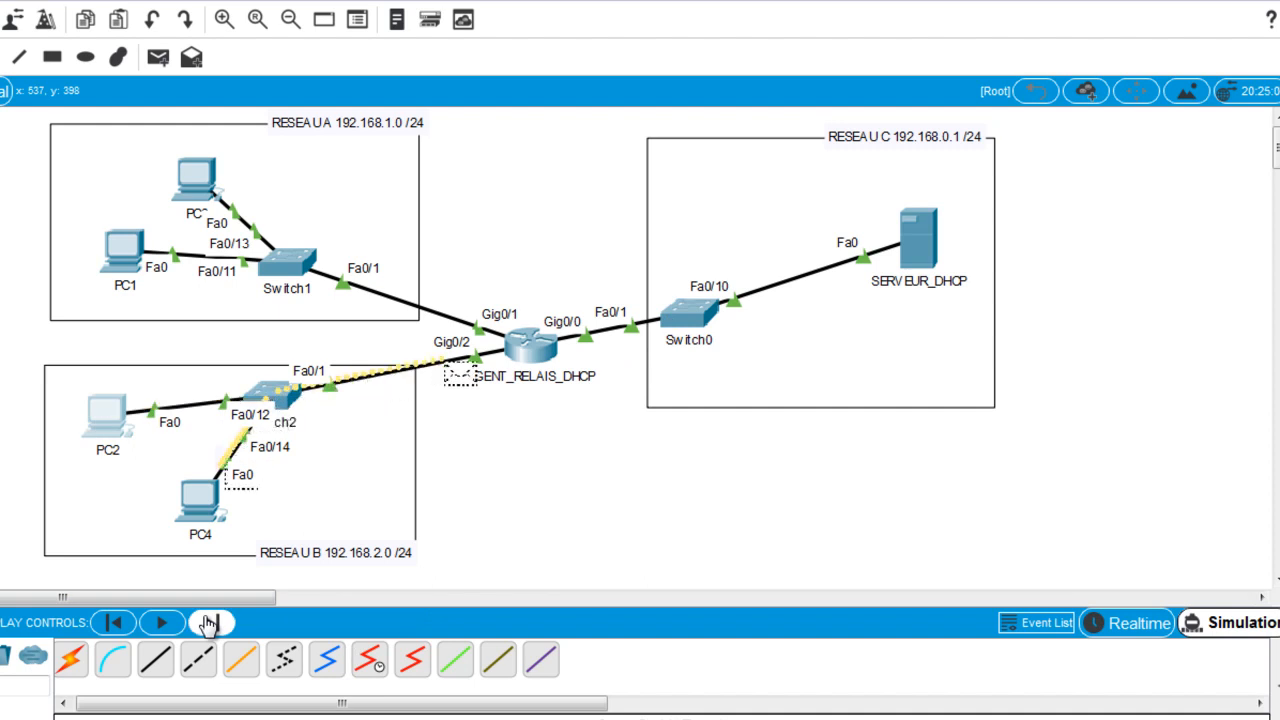
click(208, 622)
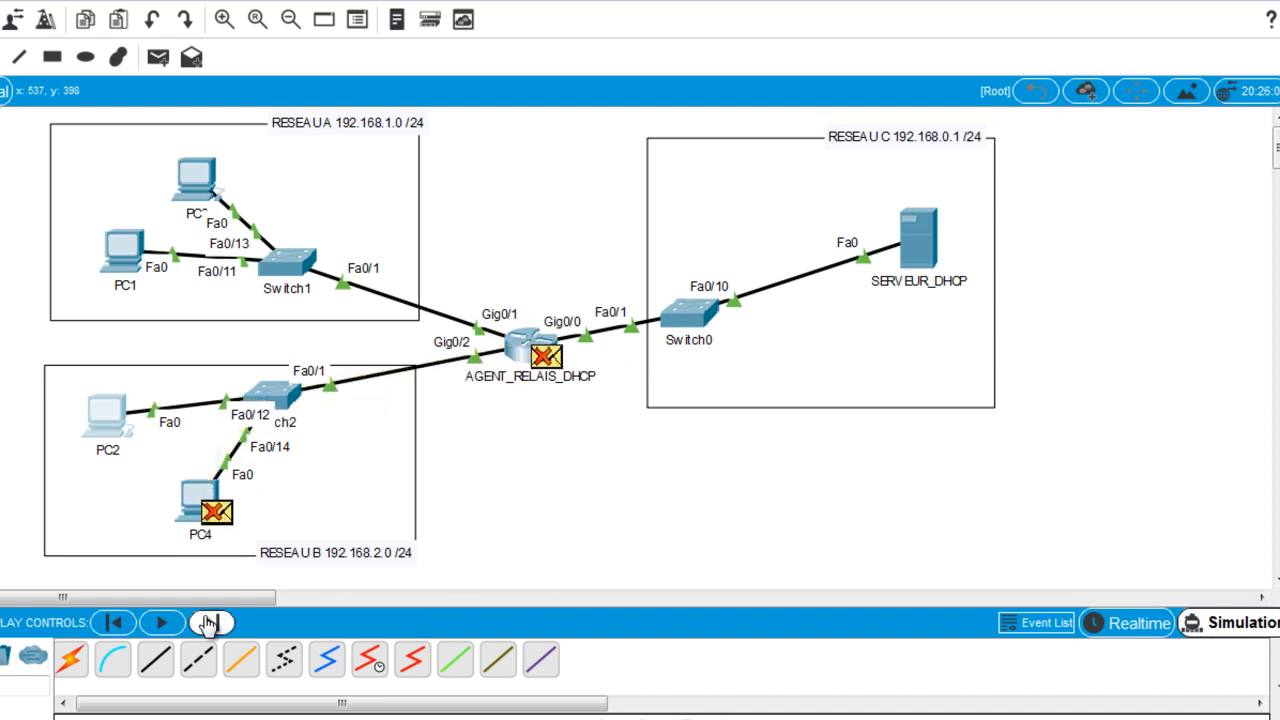
click(208, 622)
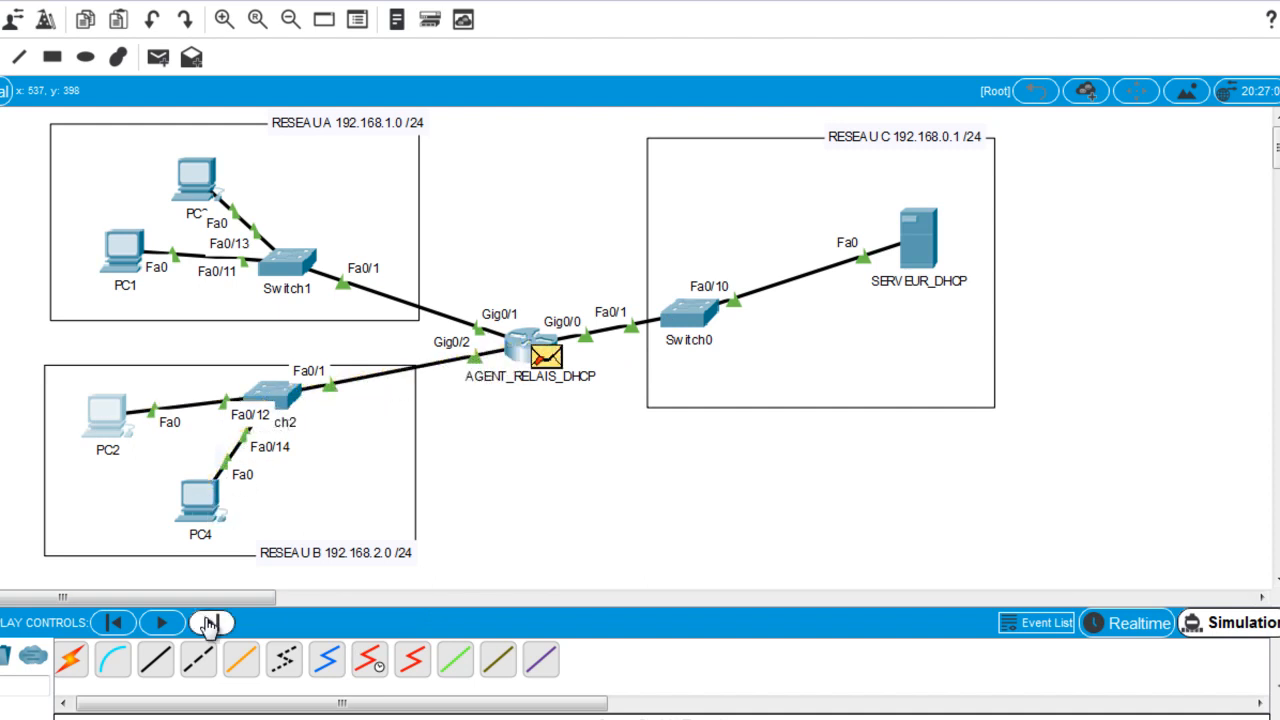
click(208, 623)
click(208, 623)
click(208, 623)
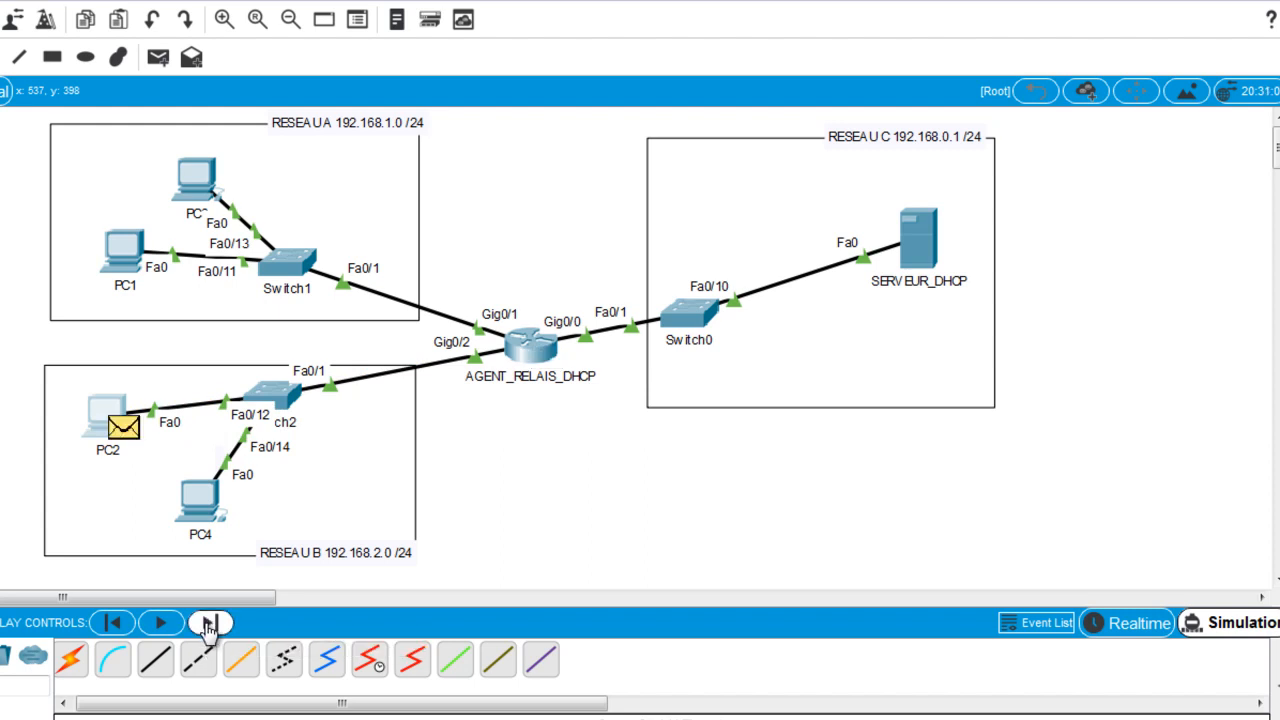
click(208, 623)
click(208, 623)
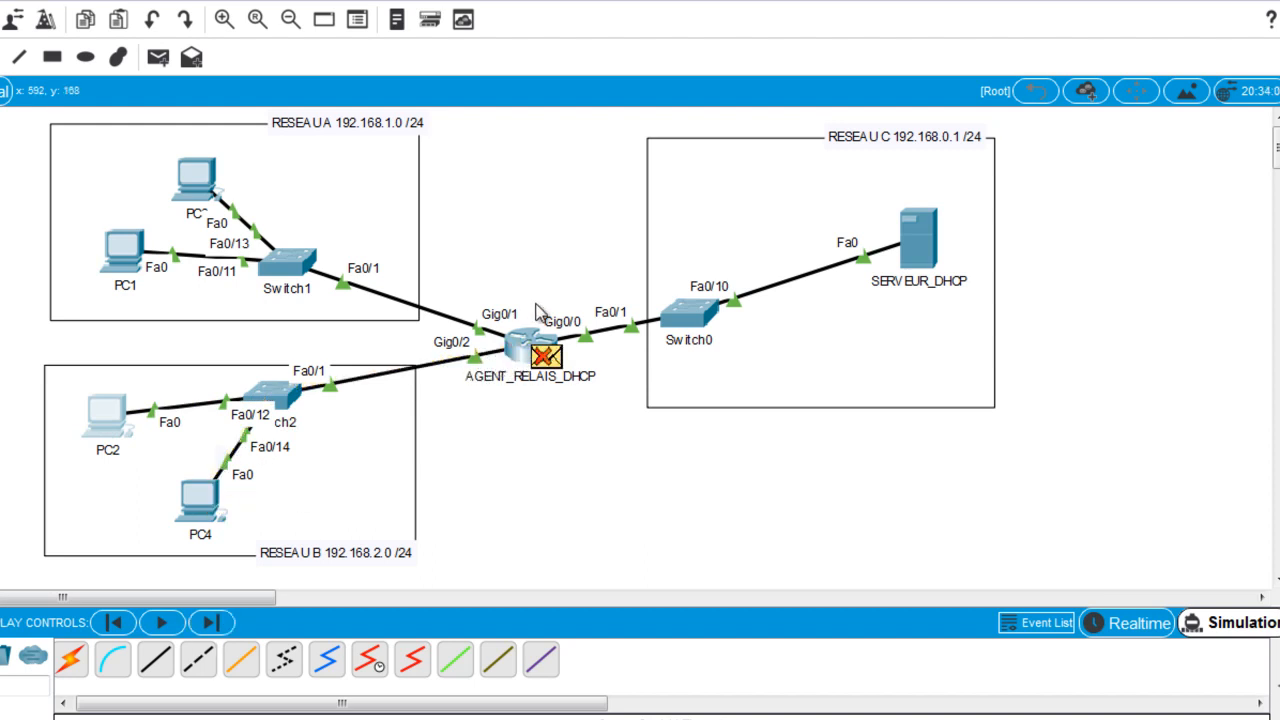
Widen AGENT_RELAIS_DHCP's command-line window and remove the helper address from GigabitEthernet0/2 with no ip helper-address 192.168.0.1.
click(527, 352)
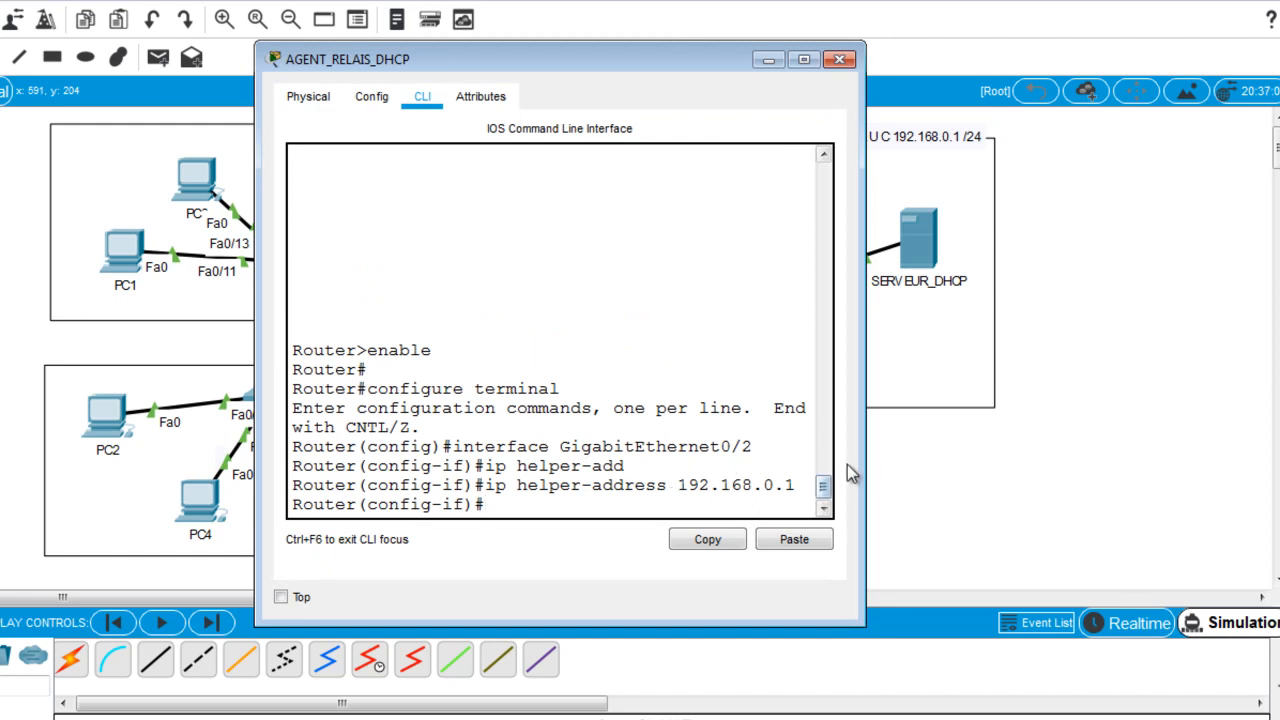
drag(861, 459, 953, 459)
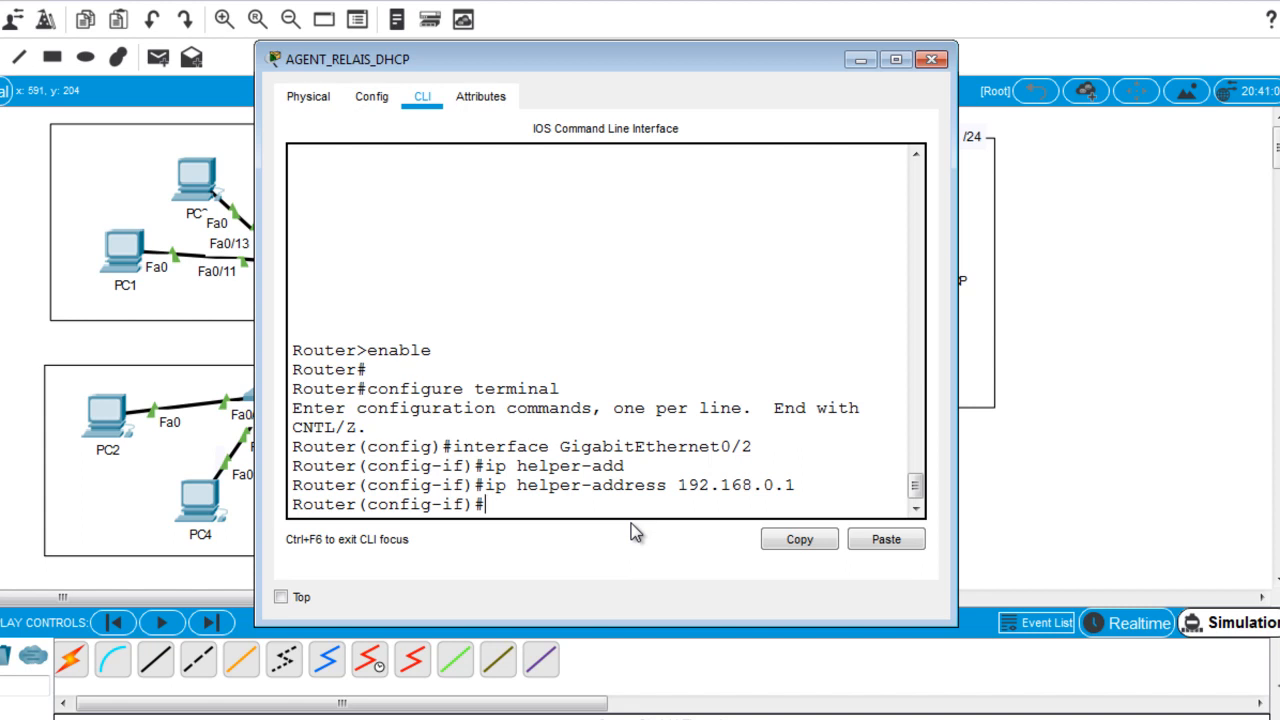
key(Up)
text(!)
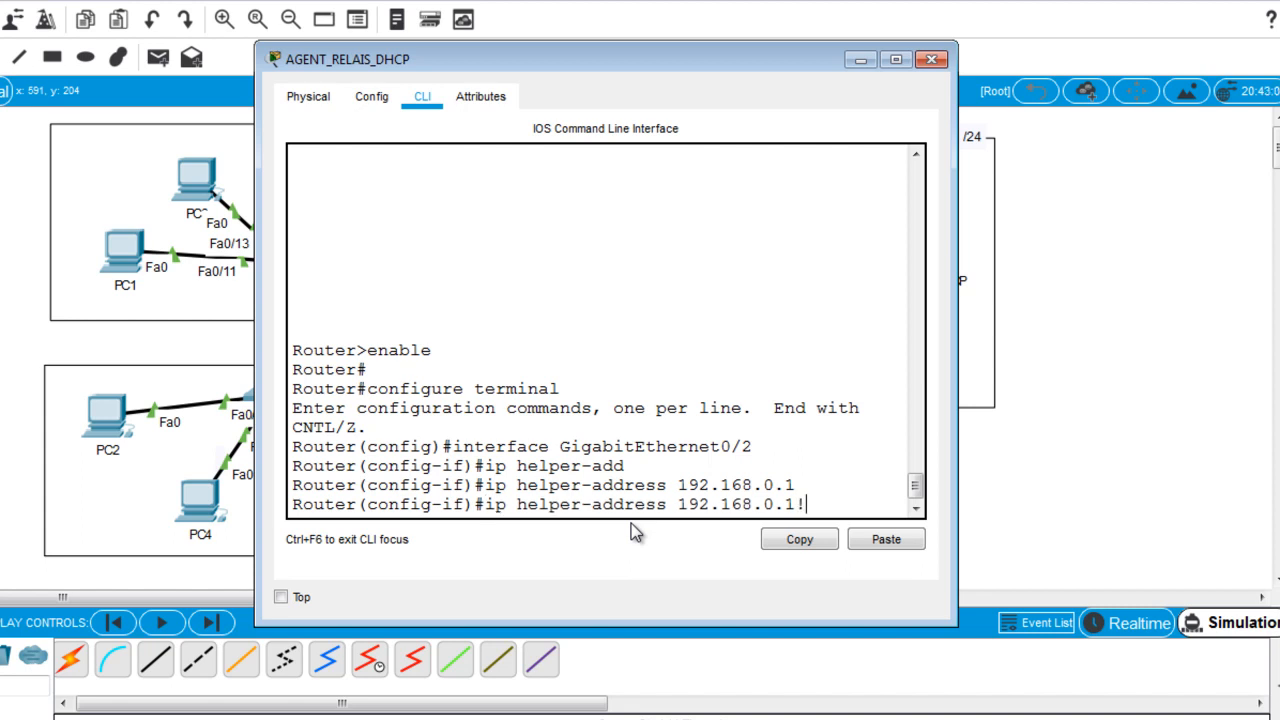
key(BackSpace)
key(Left)
key(Left)
key(Left)
key(Left)
key(Left)
key(Left)
key(Left)
key(Left)
key(Left)
key(Left)
key(Left)
key(Left)
key(Left)
key(Left)
key(Left)
key(Left)
key(Left)
key(Left)
key(Left)
key(Left)
key(Left)
key(Left)
key(Left)
key(Left)
key(Left)
key(Left)
text(no)
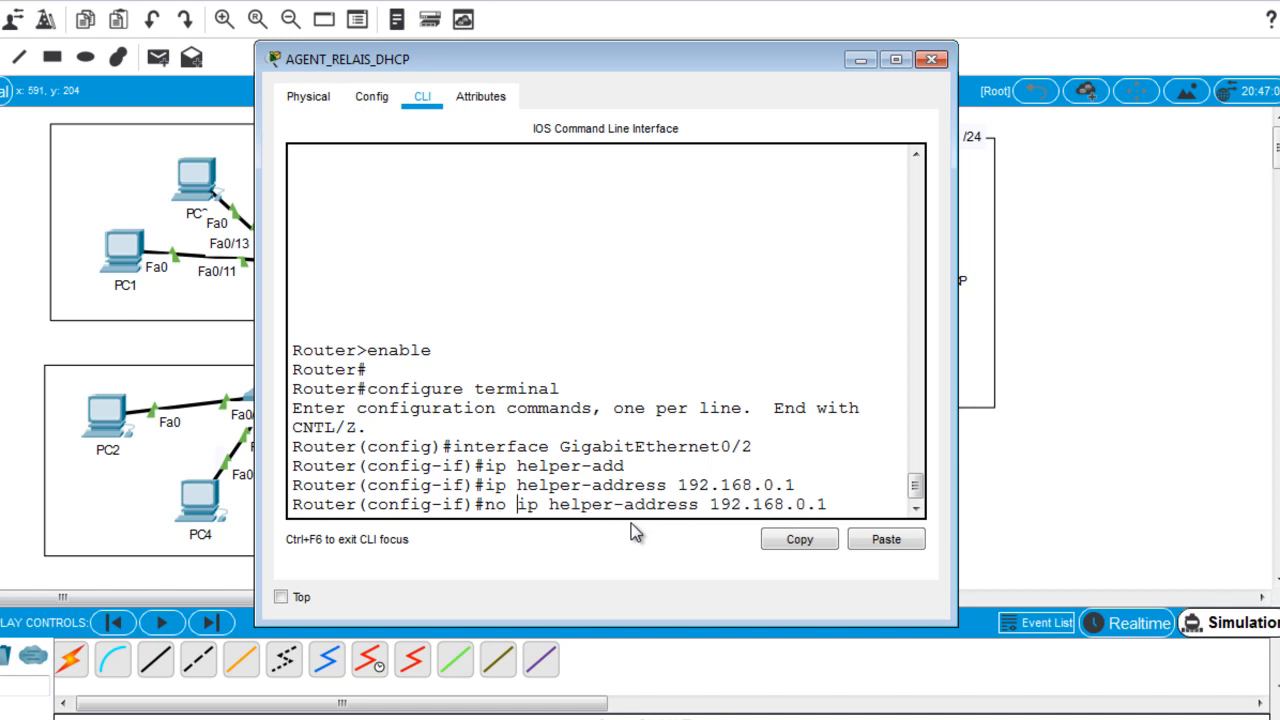
key(Right)
key(Right)
key(Right)
key(Right)
key(Right)
key(Right)
key(Right)
key(Right)
key(Right)
key(Right)
key(Right)
key(Right)
key(Right)
key(Right)
key(Right)
key(Right)
key(Right)
key(Right)
key(Right)
key(Right)
key(Right)
key(Right)
key(Return)
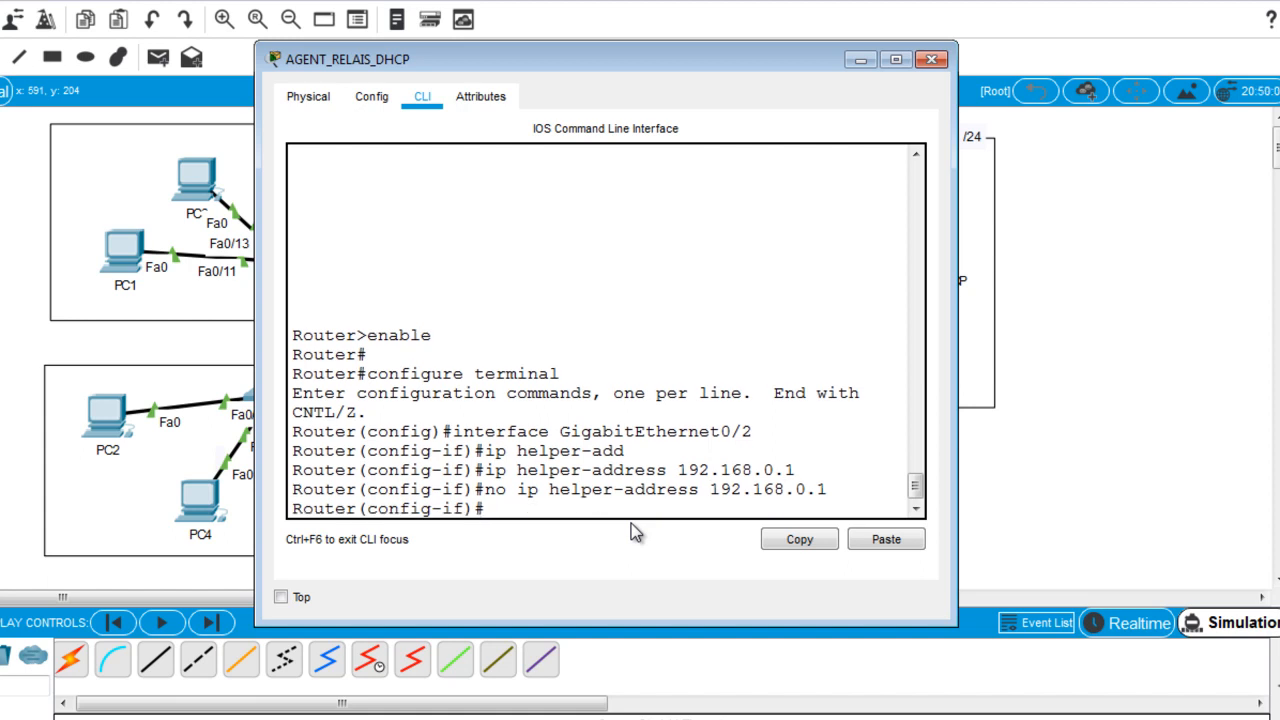
Configure ip helper-address 192.168.0.253 on the router's GigabitEthernet0/2 interface, and close the router window.
key(Up)
key(Up)
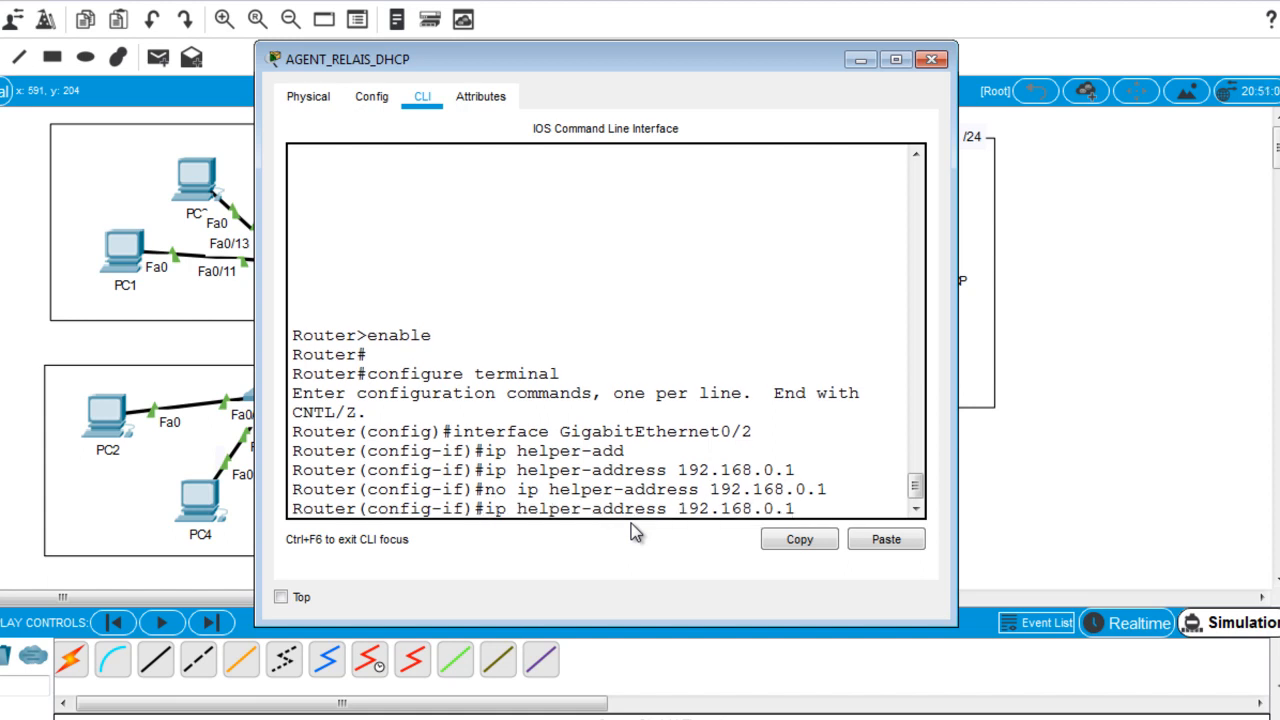
key(BackSpace)
text(253)
key(Return)
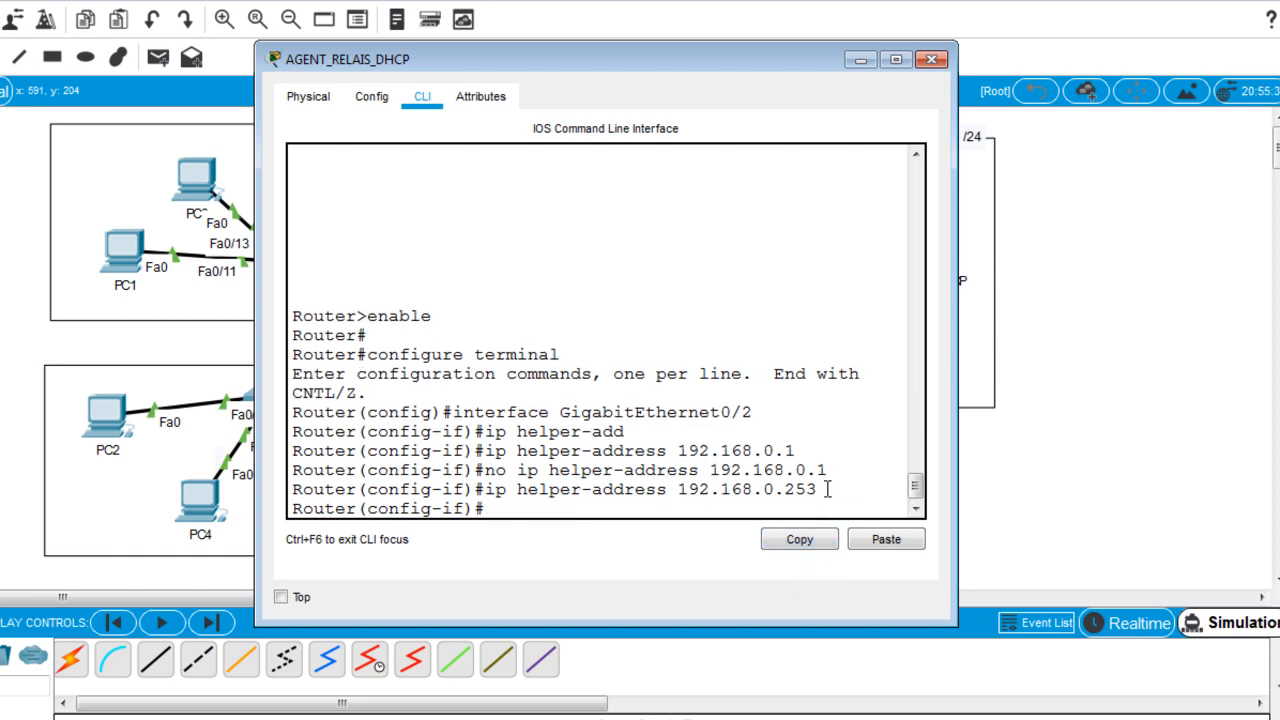
click(931, 59)
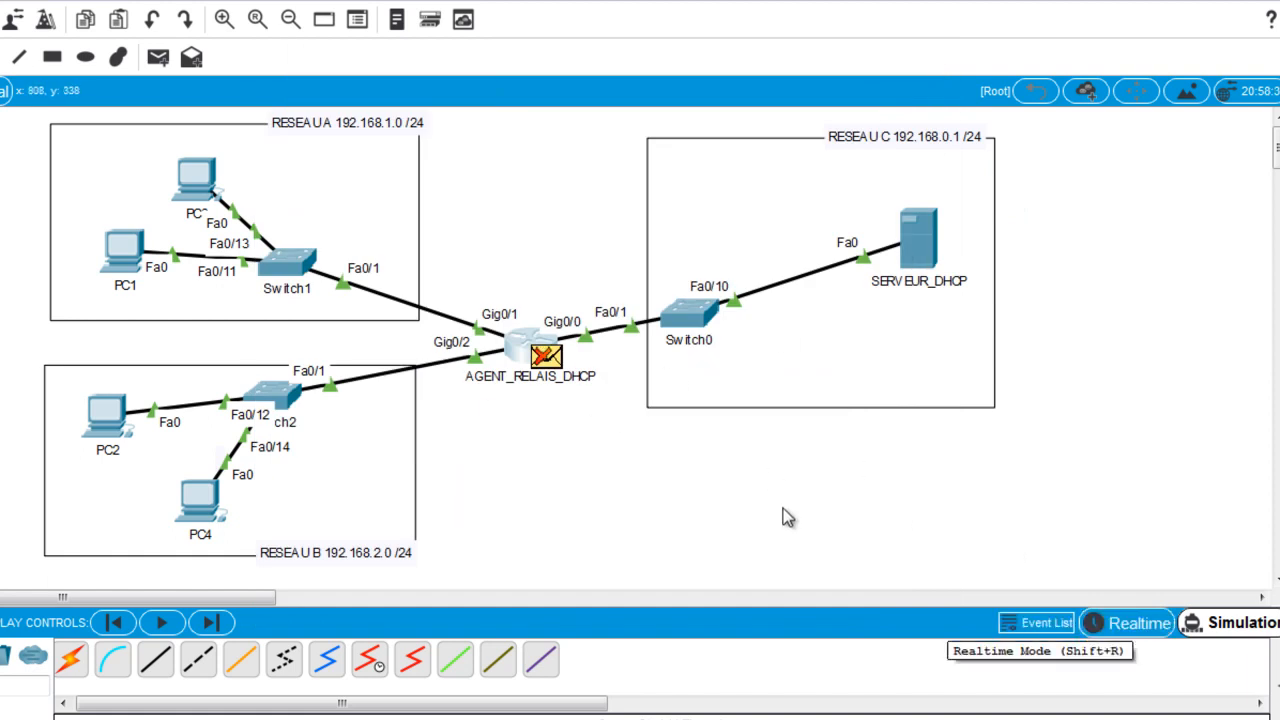
Reset PC2's IPv4 configuration to Static, close its window, and clear the simulation by returning to Realtime mode.
click(112, 420)
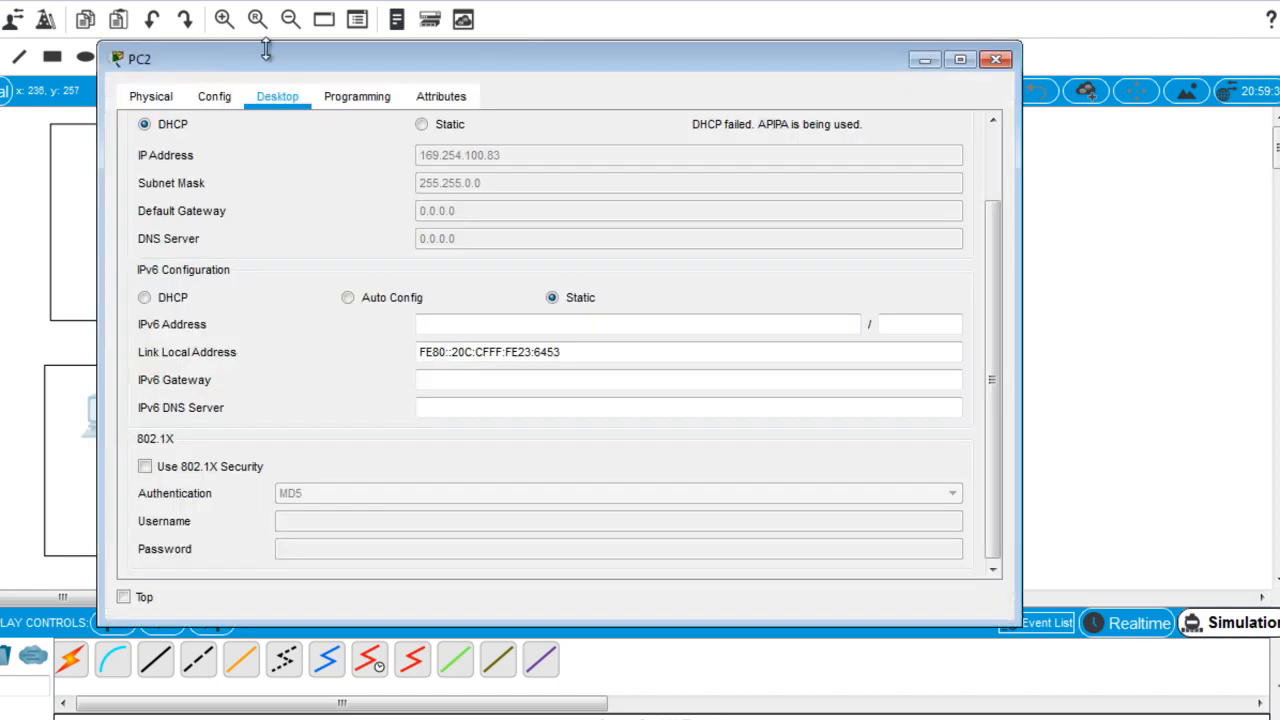
click(421, 124)
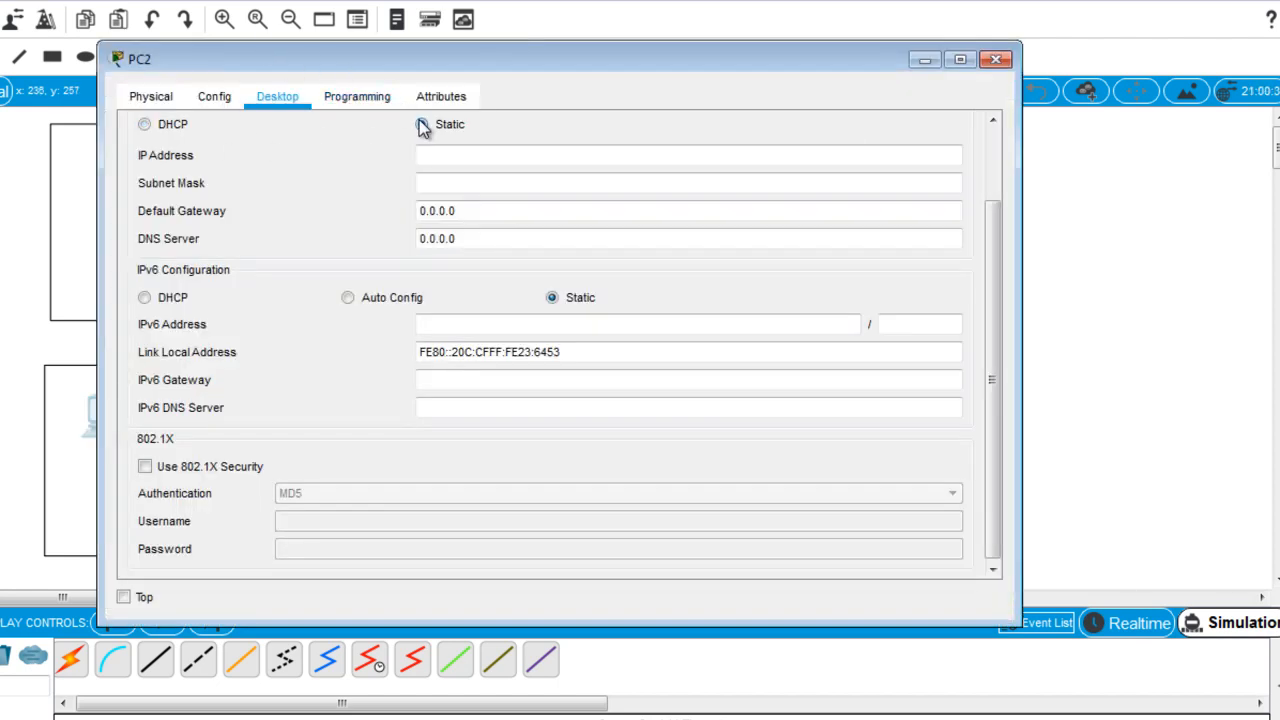
click(998, 60)
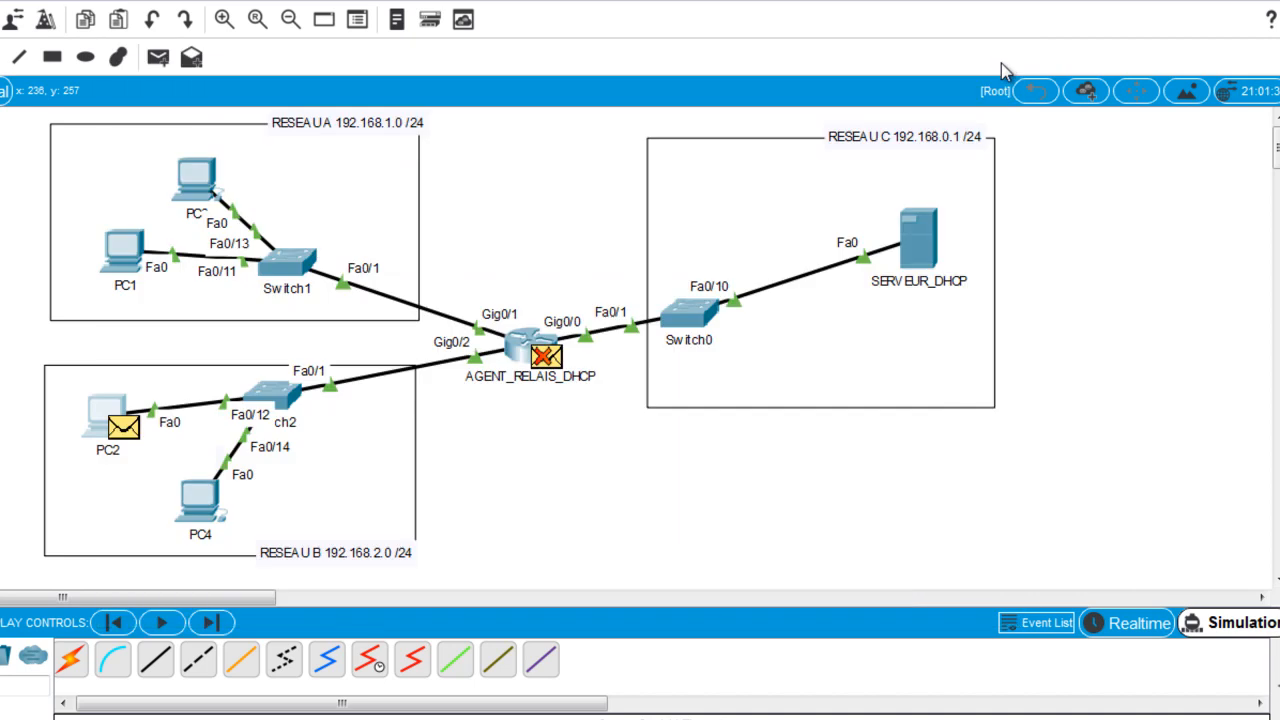
click(1143, 622)
click(1212, 624)
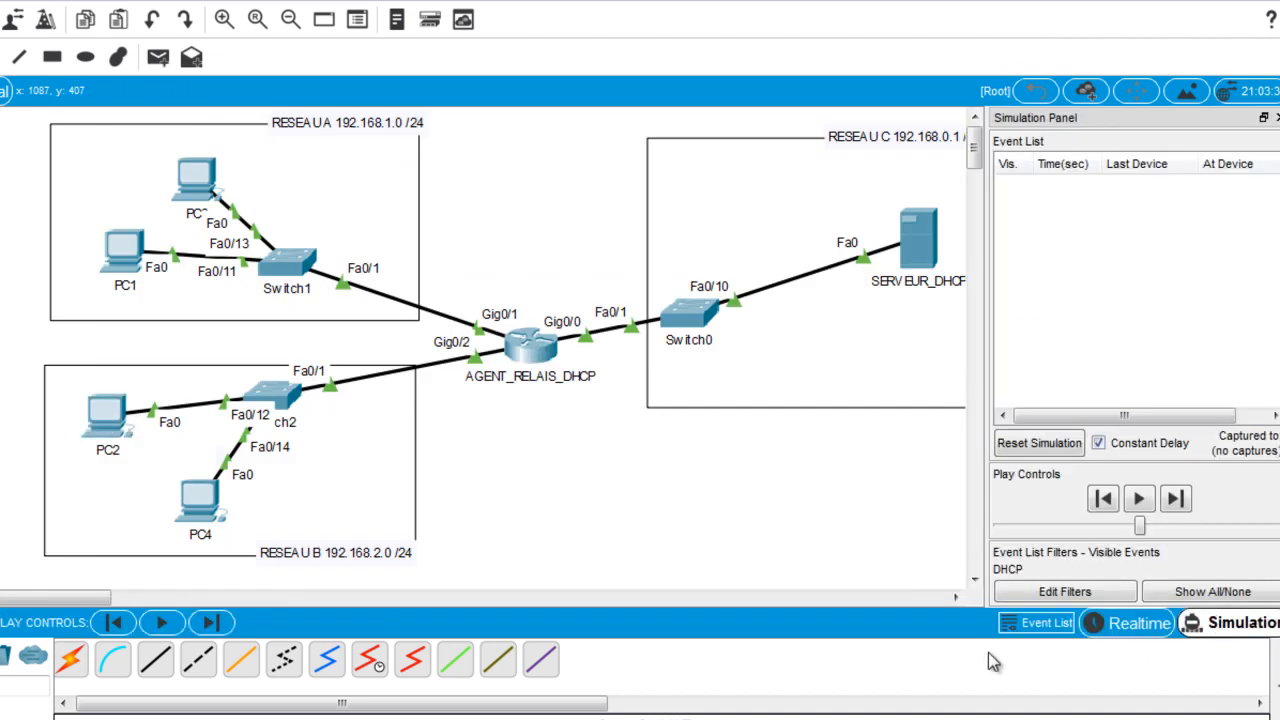
click(1113, 630)
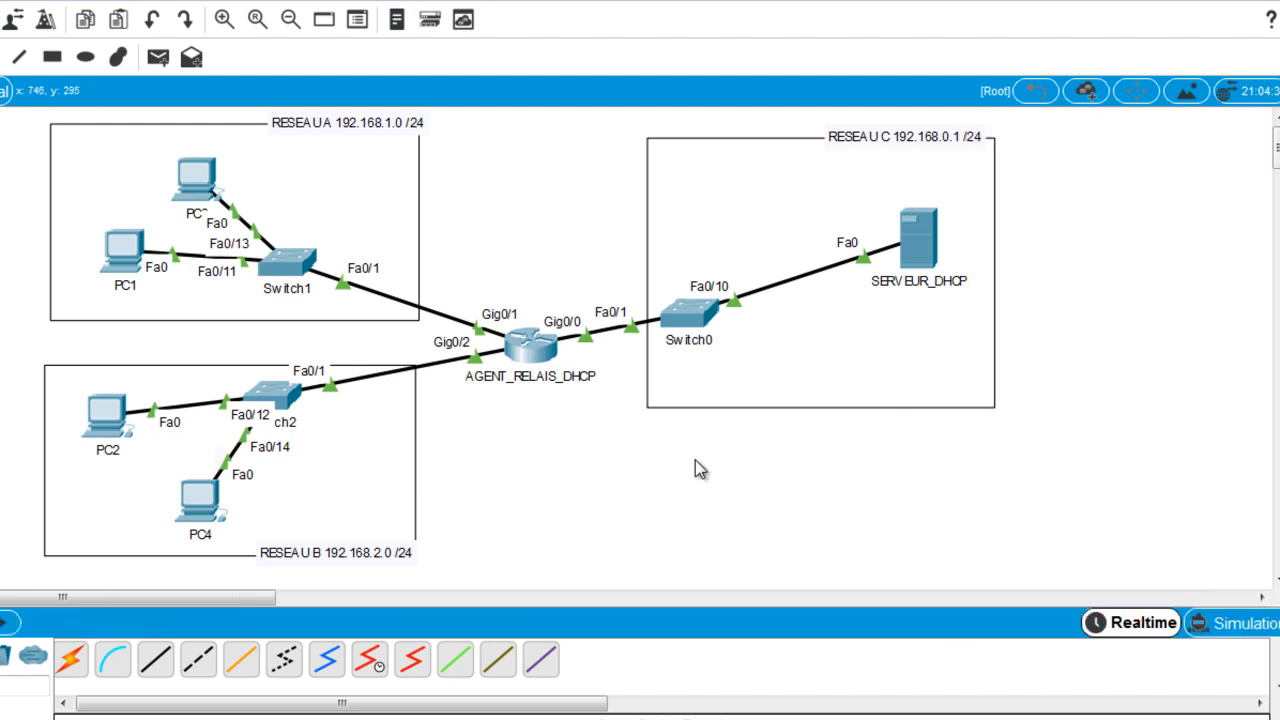
In Realtime mode, switch PC2's IPv4 configuration to DHCP to request an address, and close its window.
click(120, 427)
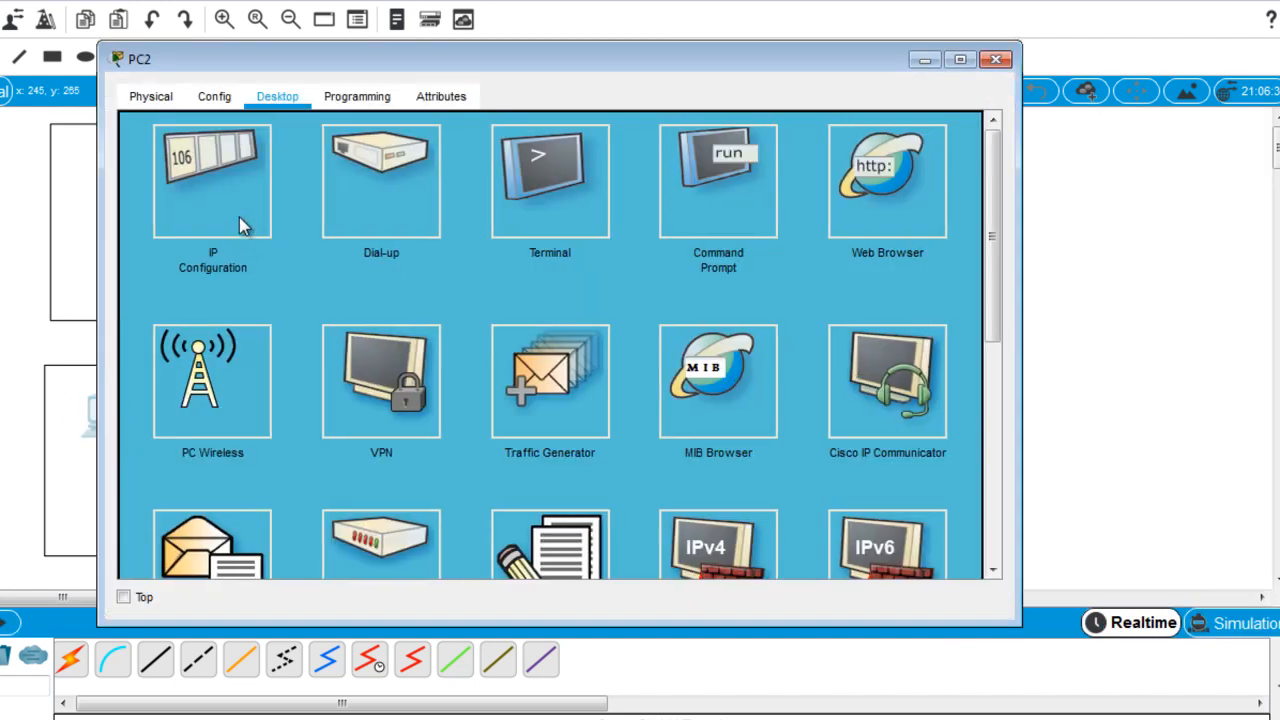
click(239, 216)
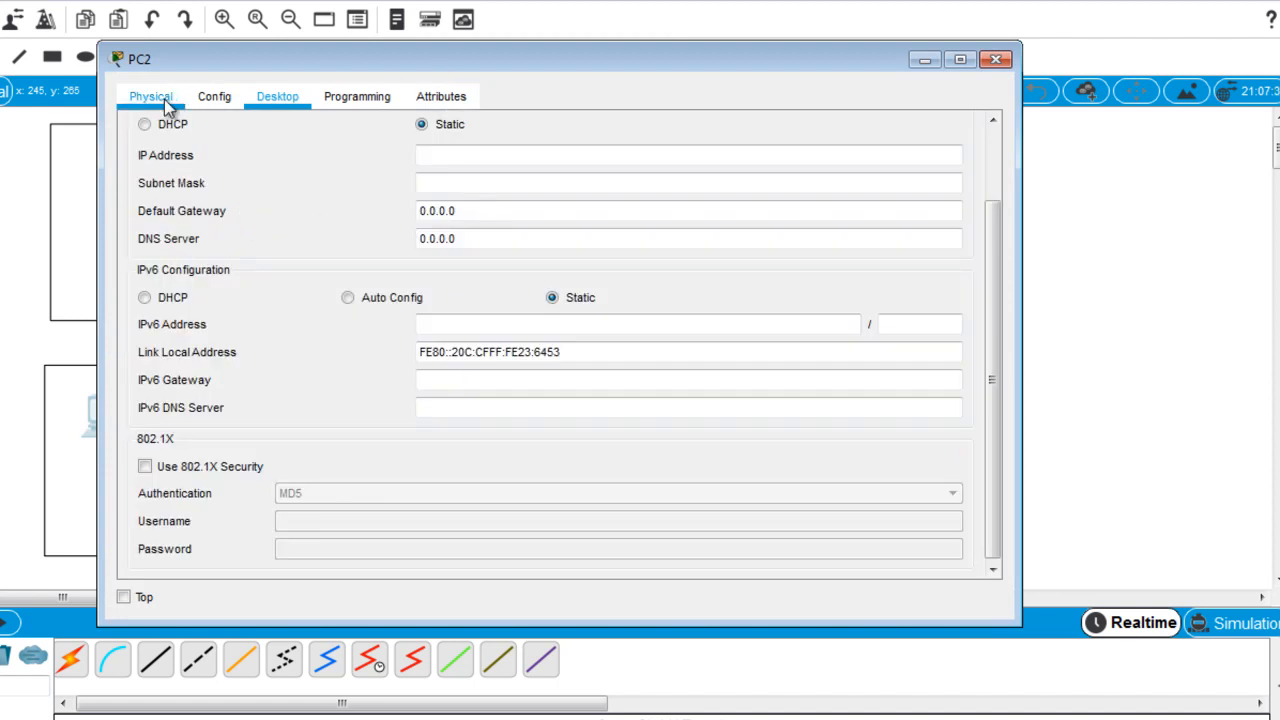
click(146, 124)
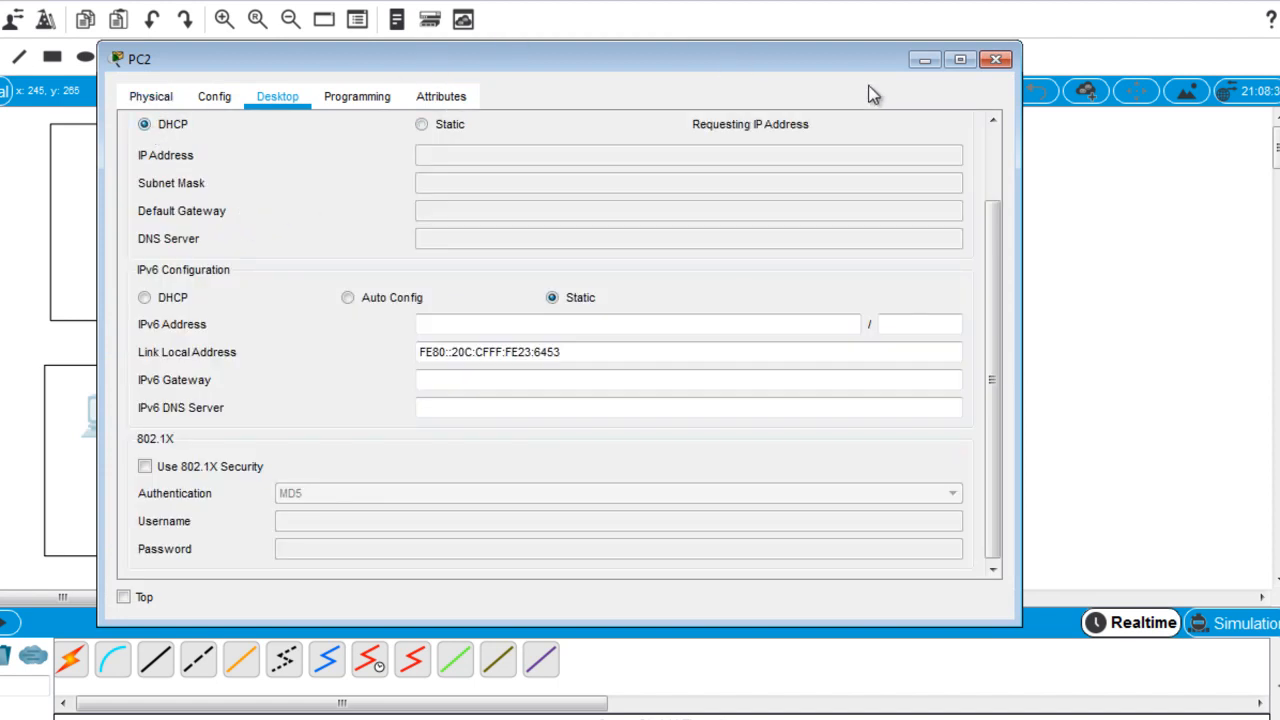
click(996, 59)
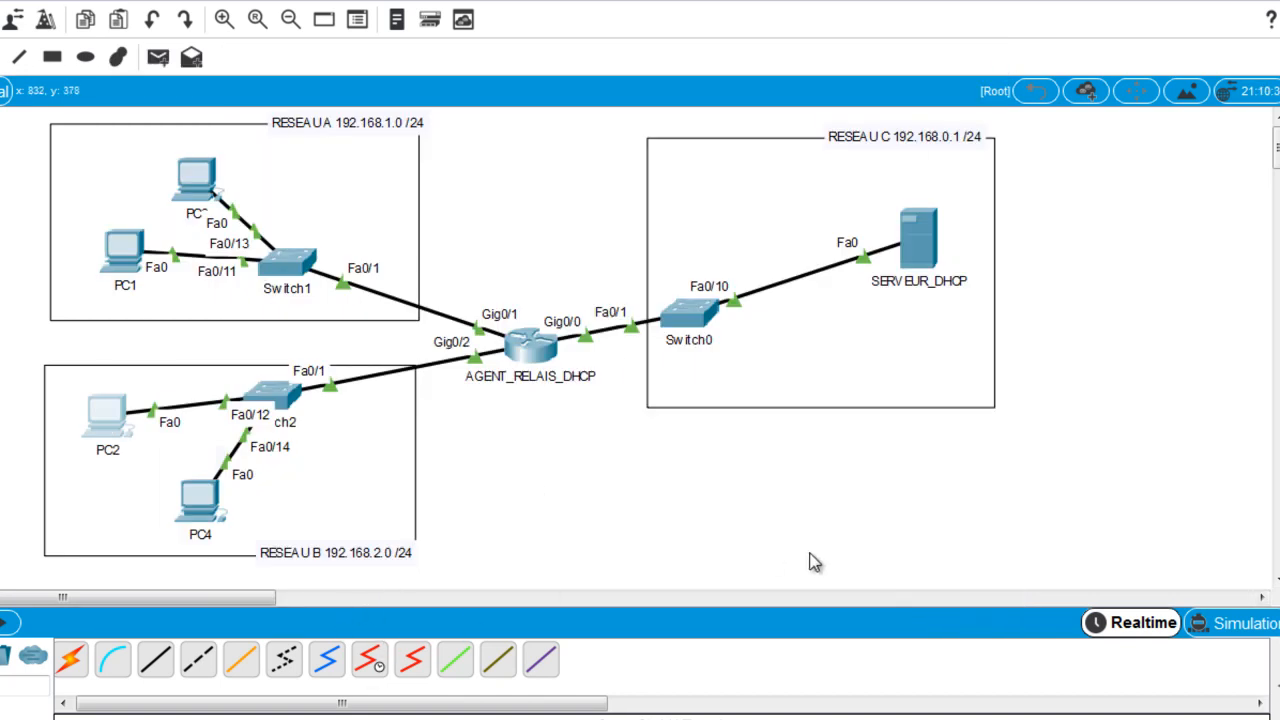
Enter Simulation mode and open PC2's IP configuration to check the address, mask and gateway it obtained by DHCP.
click(1250, 624)
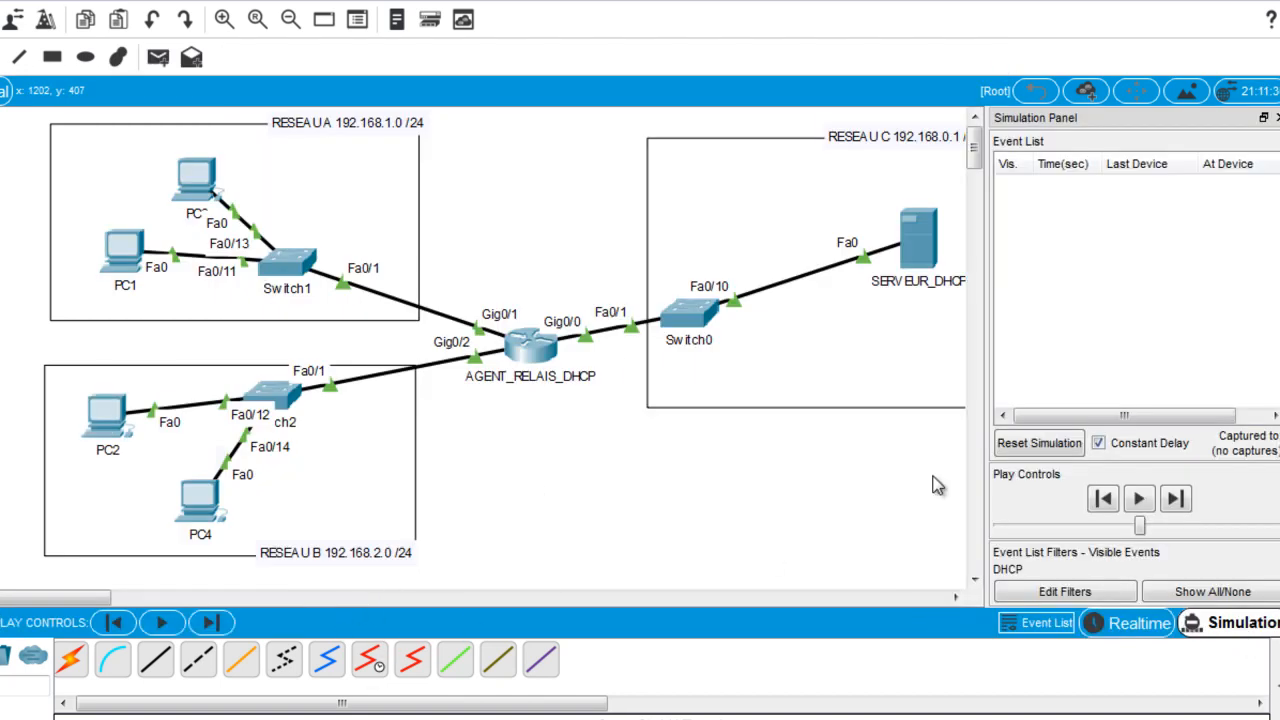
click(113, 418)
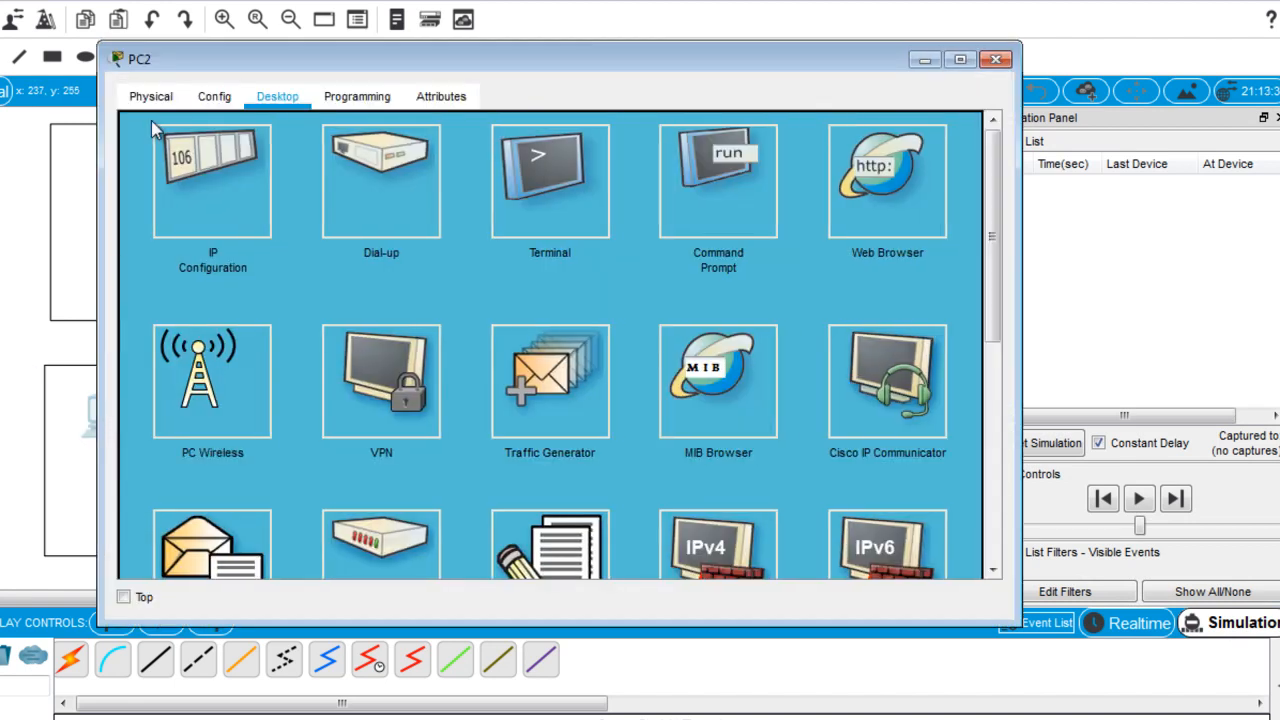
click(185, 165)
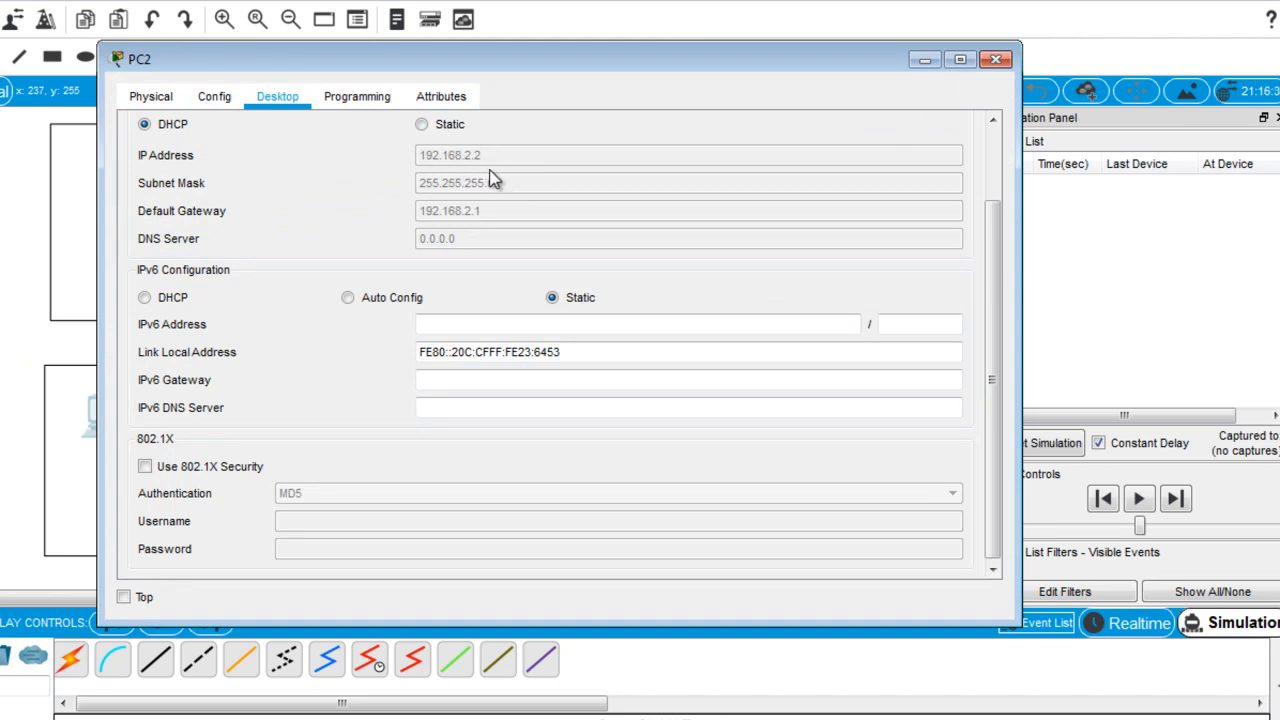
Close PC2's window, then restart Simulation mode by way of Realtime mode with the event list hidden.
click(996, 60)
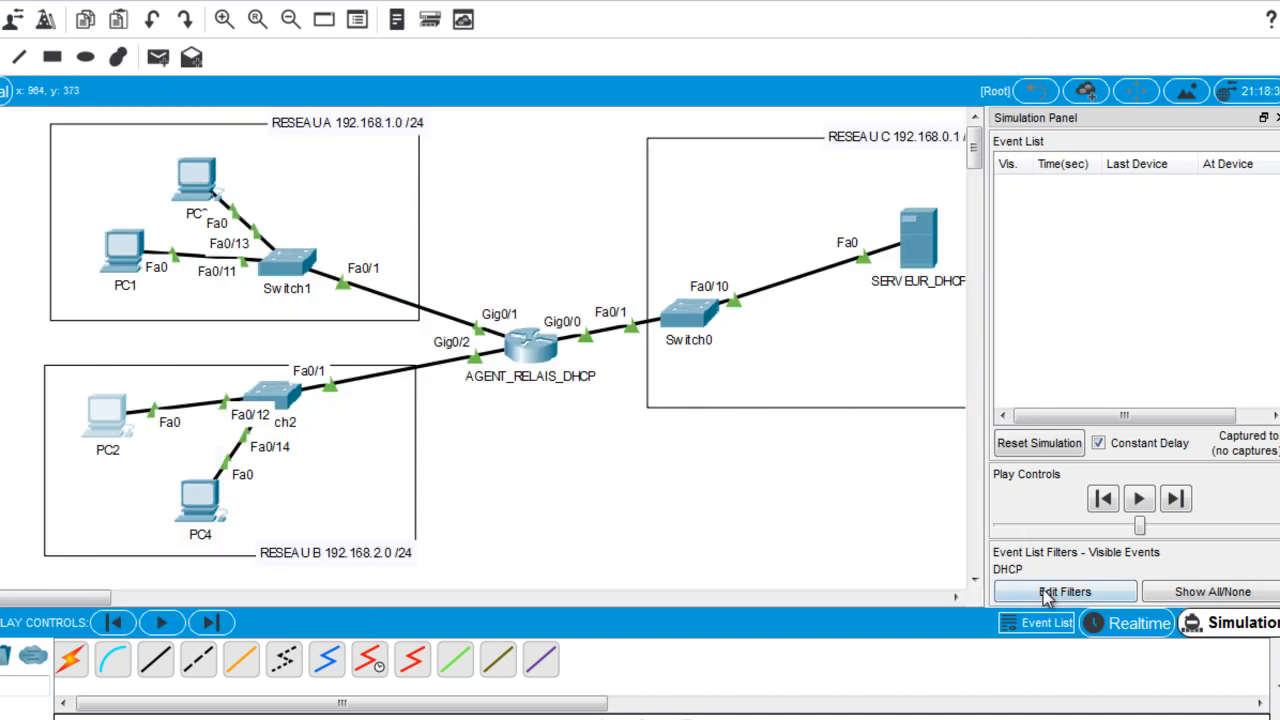
click(1127, 627)
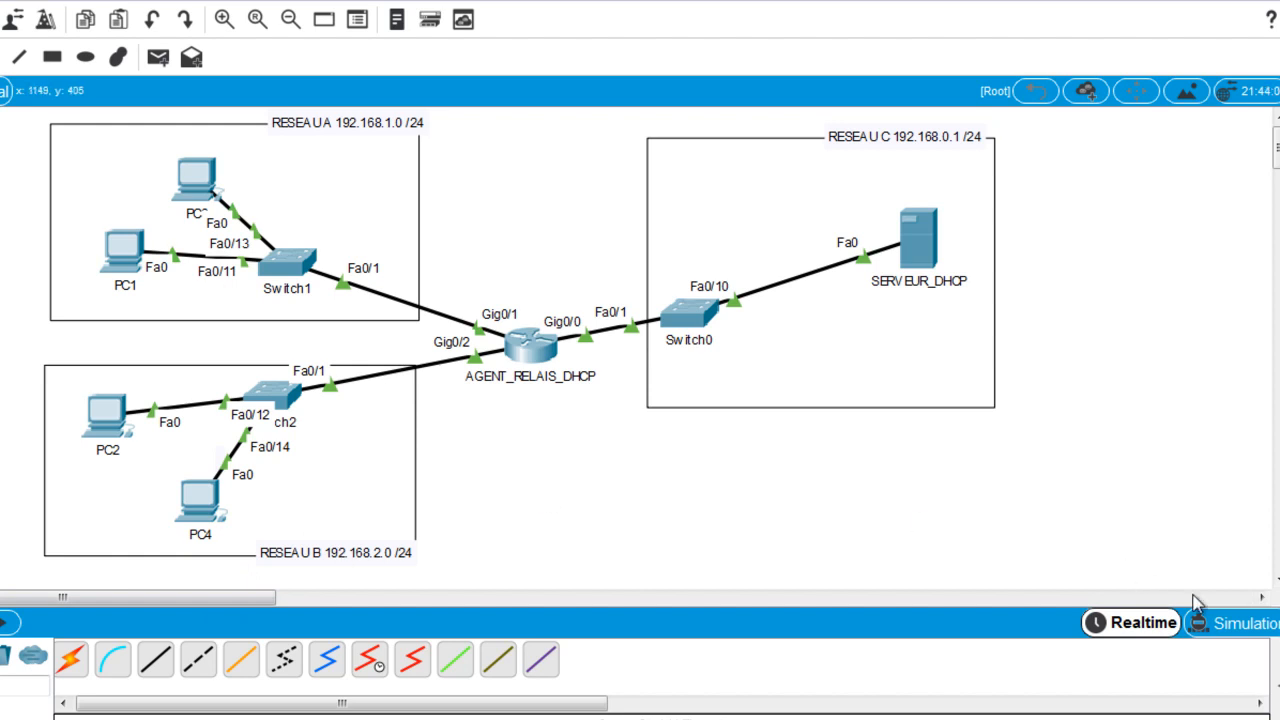
click(1234, 630)
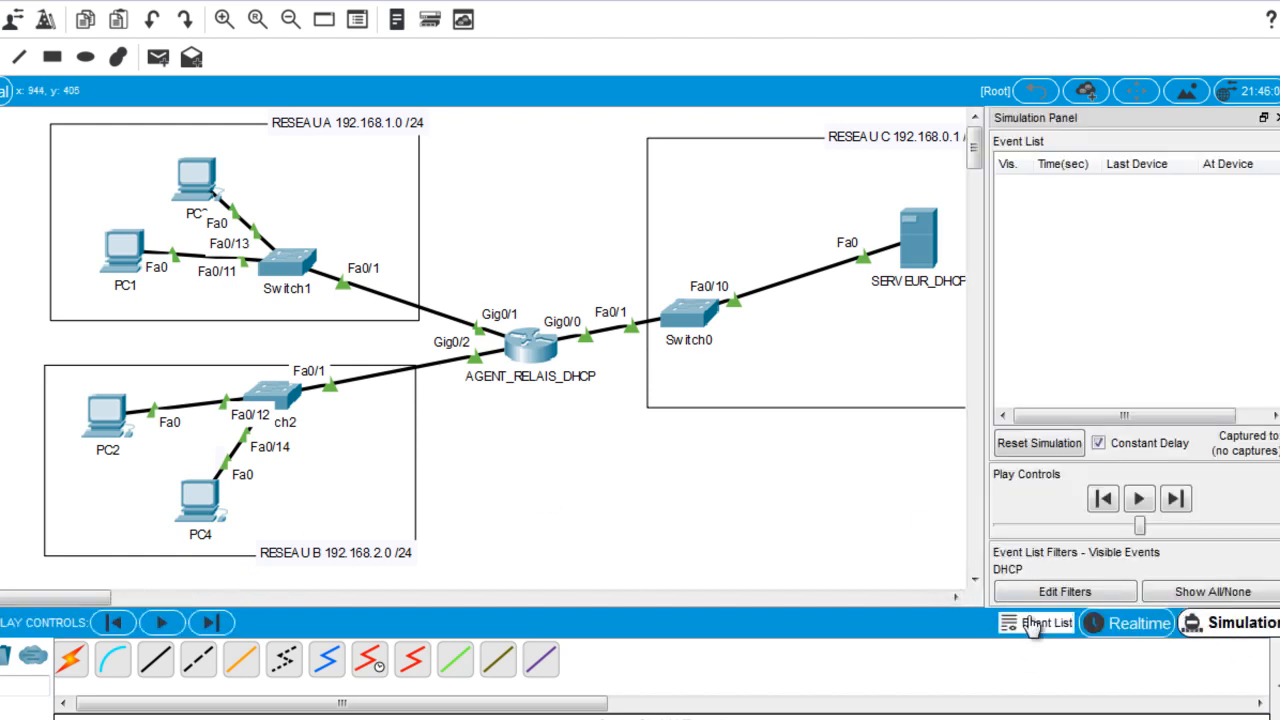
click(1030, 622)
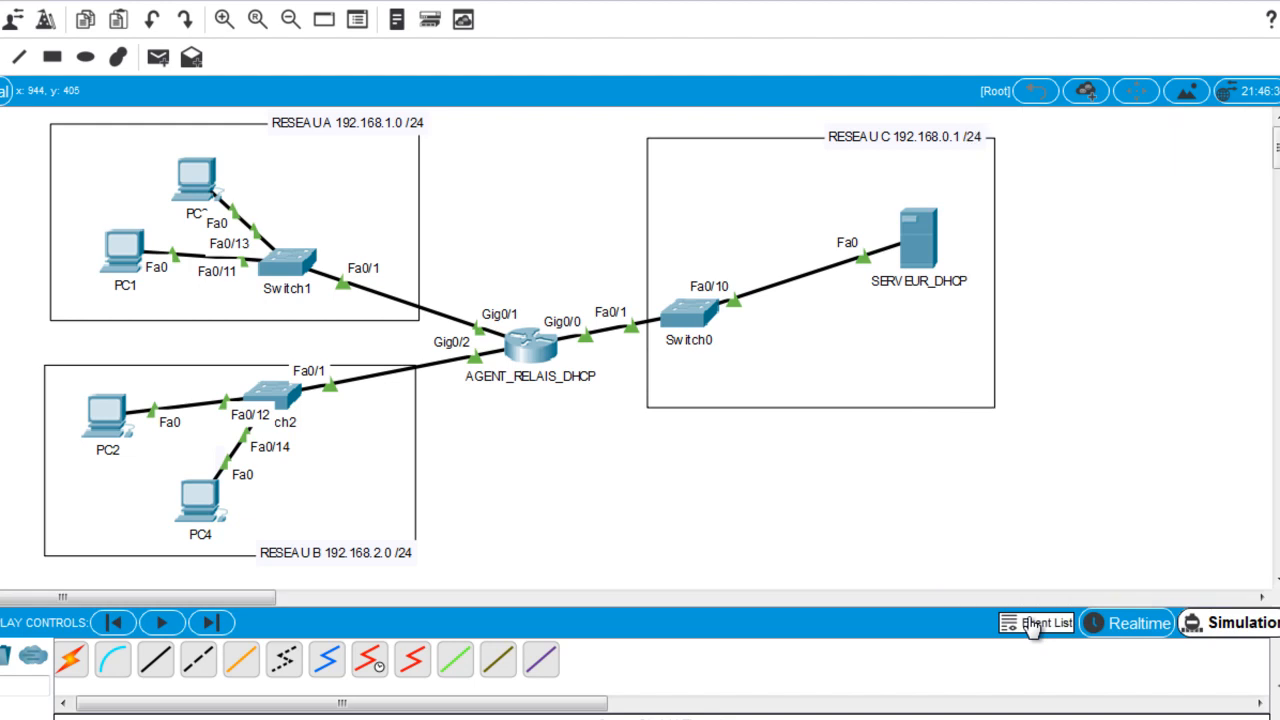
Switch PC4's IPv4 configuration to DHCP to request an address, and close its window.
click(205, 498)
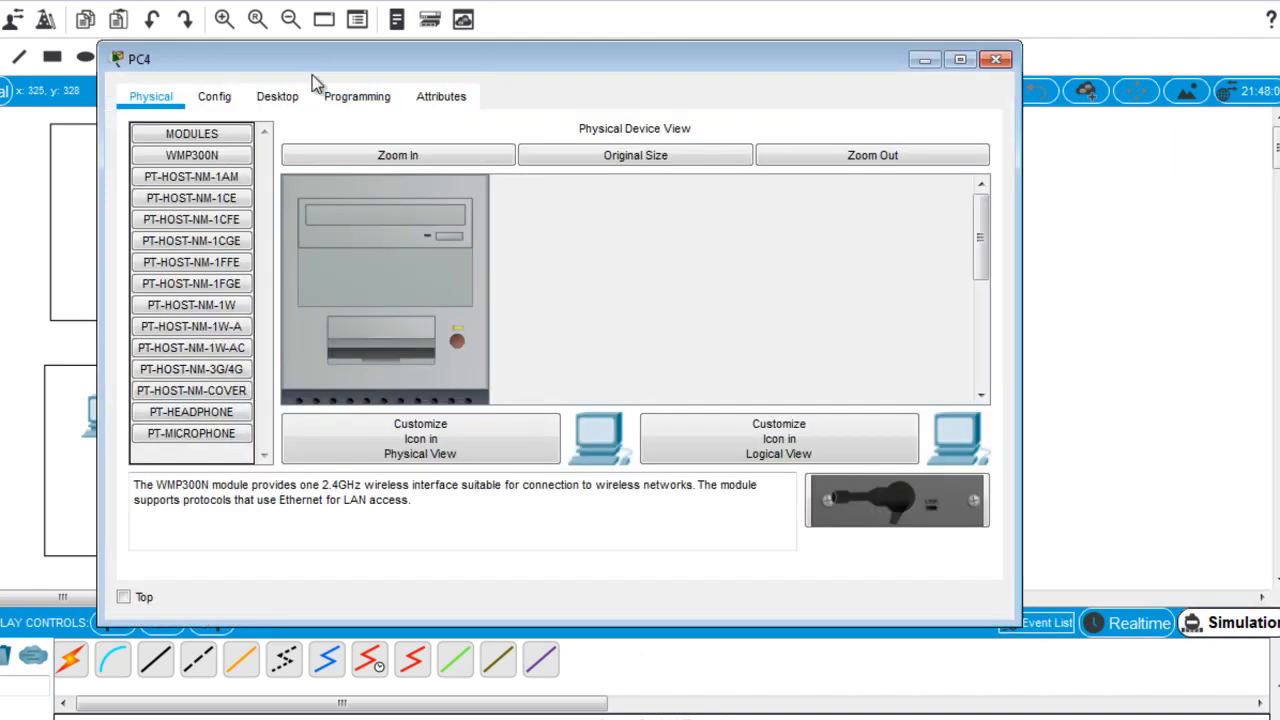
click(279, 97)
click(232, 174)
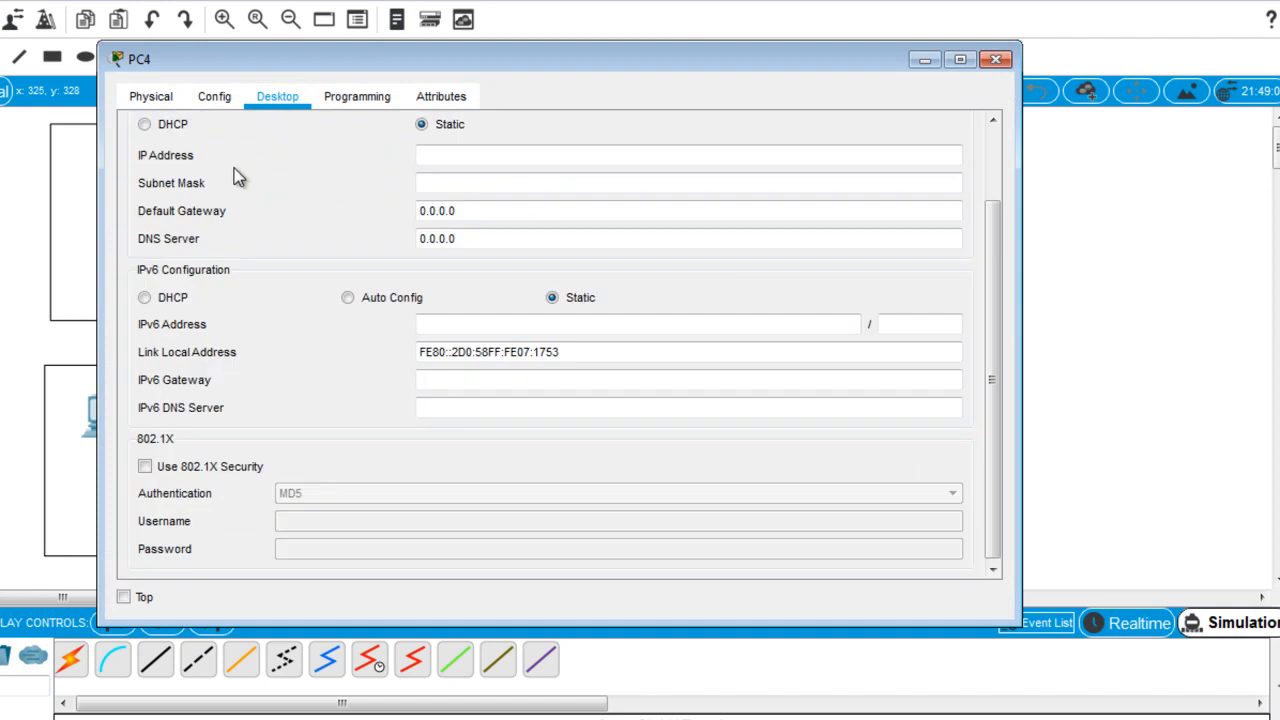
click(144, 124)
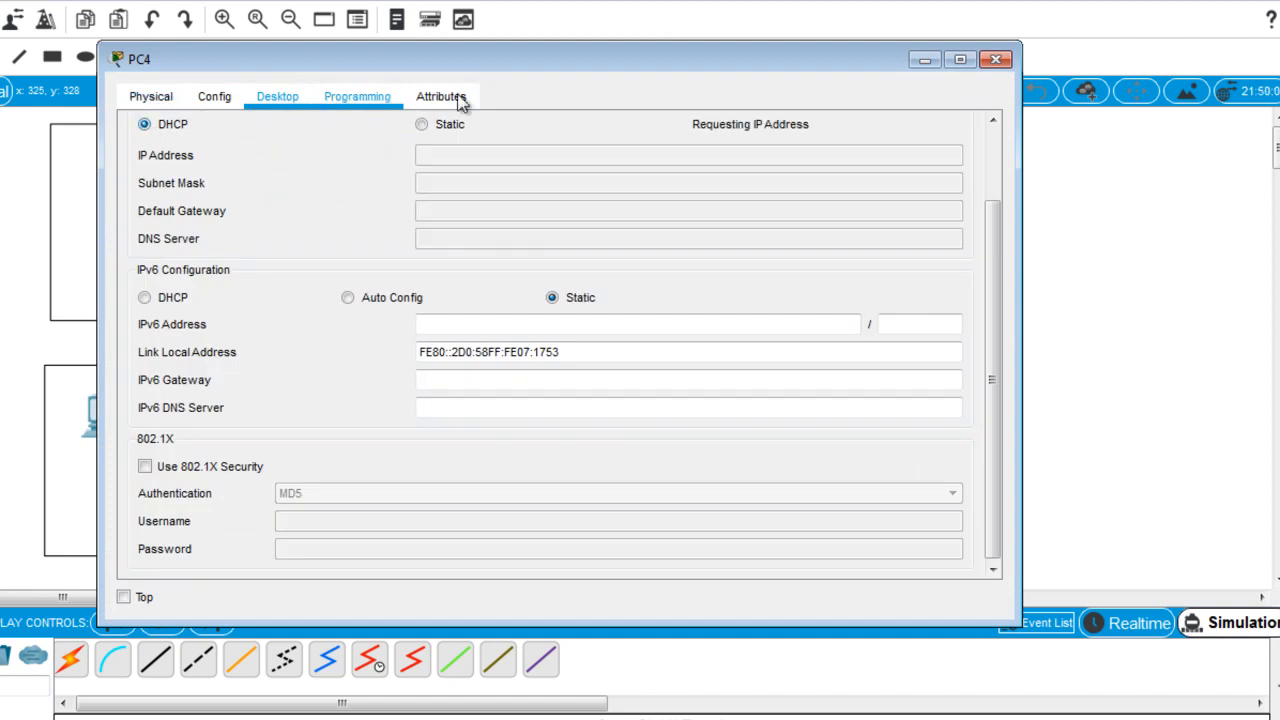
click(996, 59)
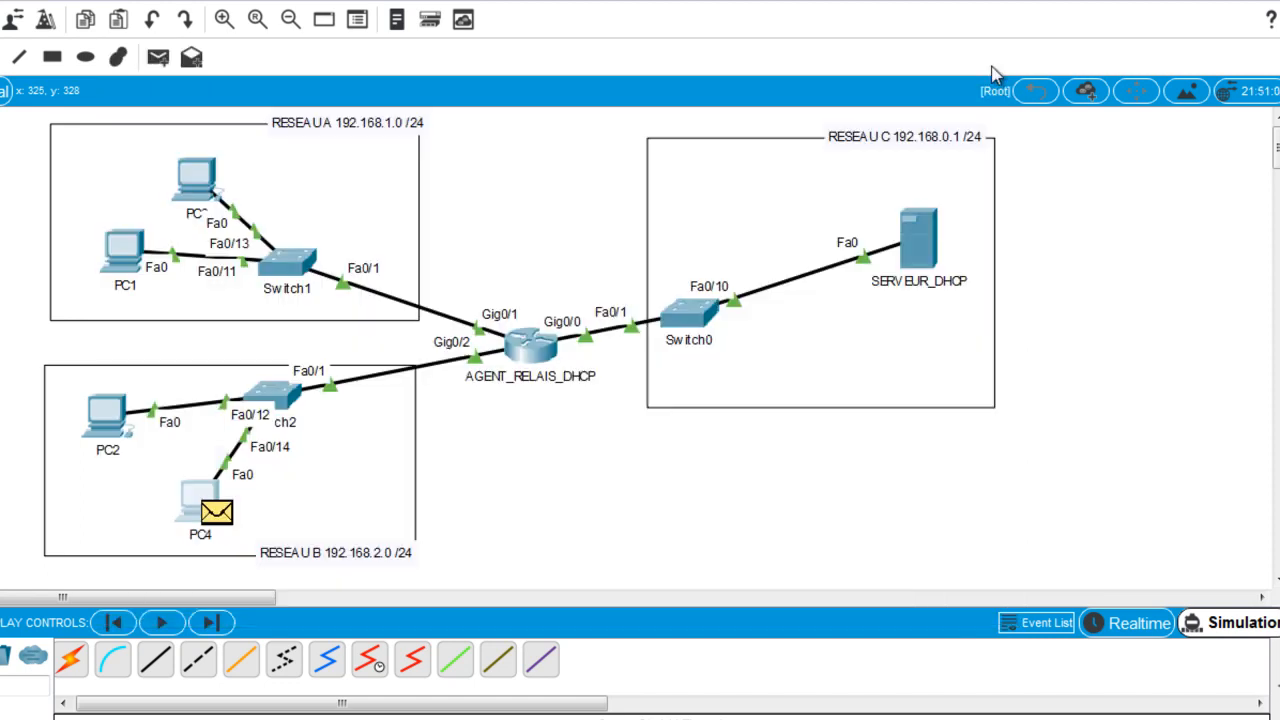
Advance the simulation until PC4's relayed request reaches Switch0, and examine the packet's outbound IP and UDP header details.
click(211, 622)
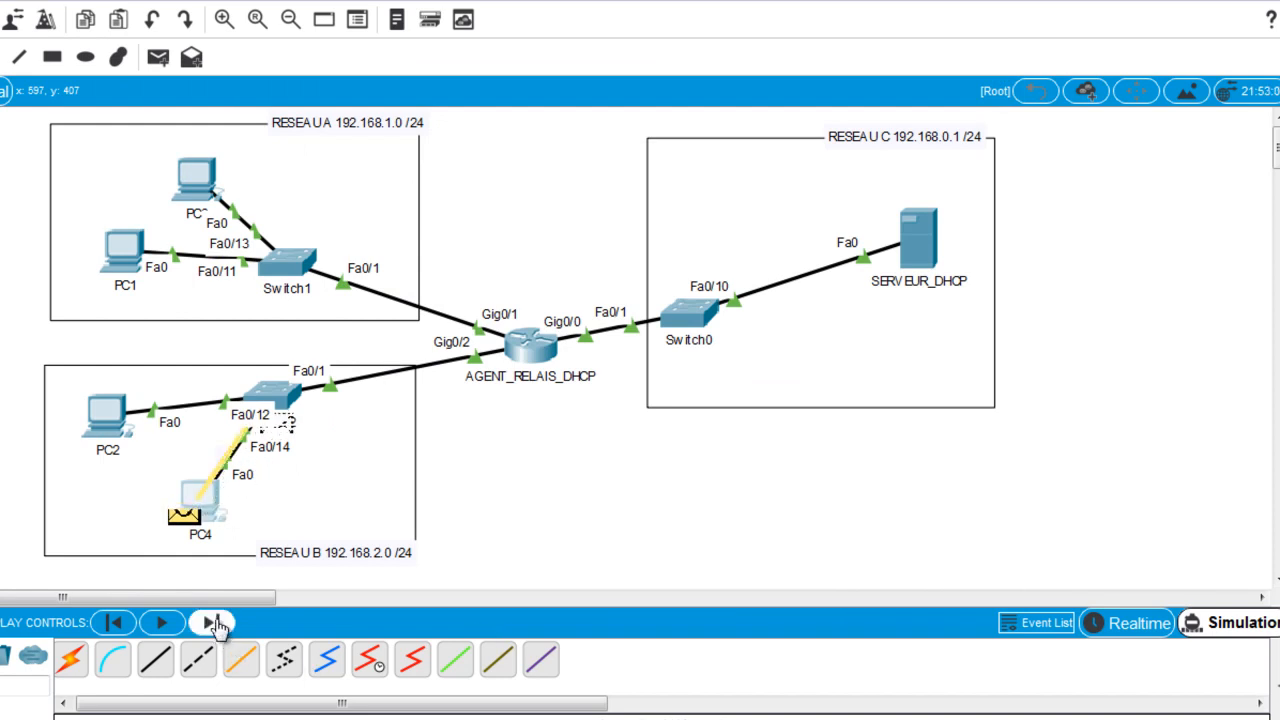
click(215, 623)
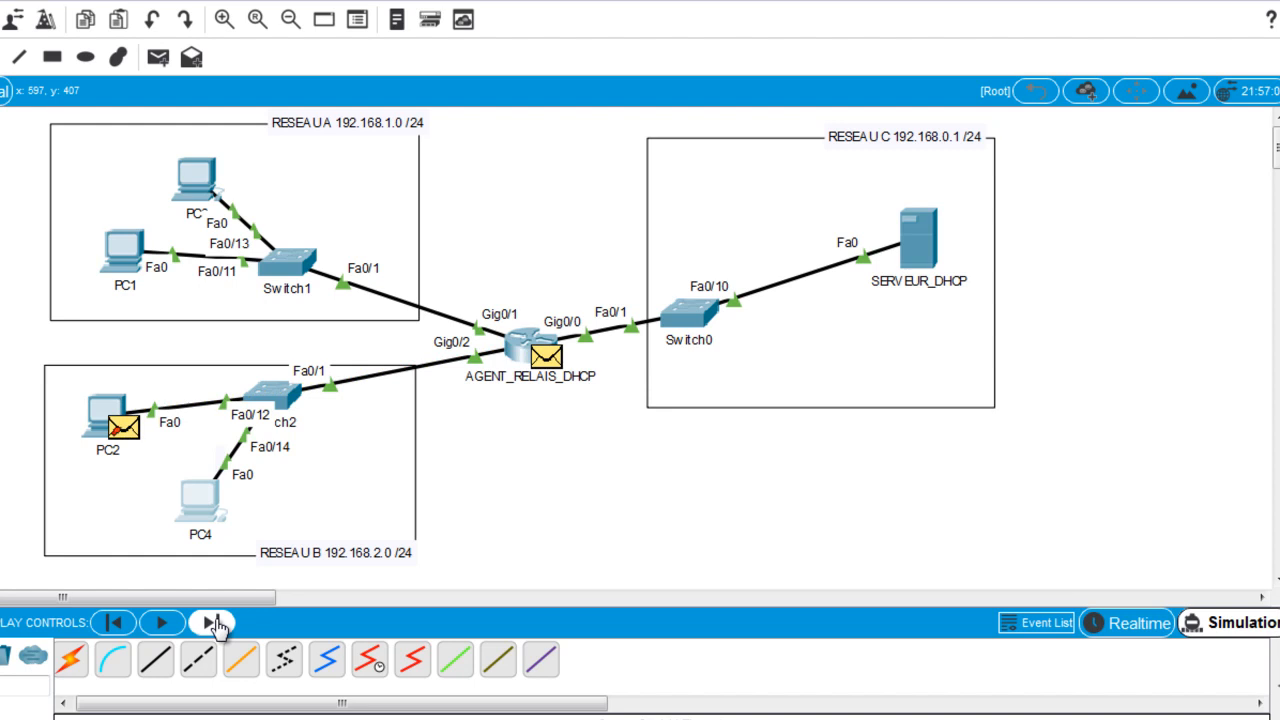
click(216, 623)
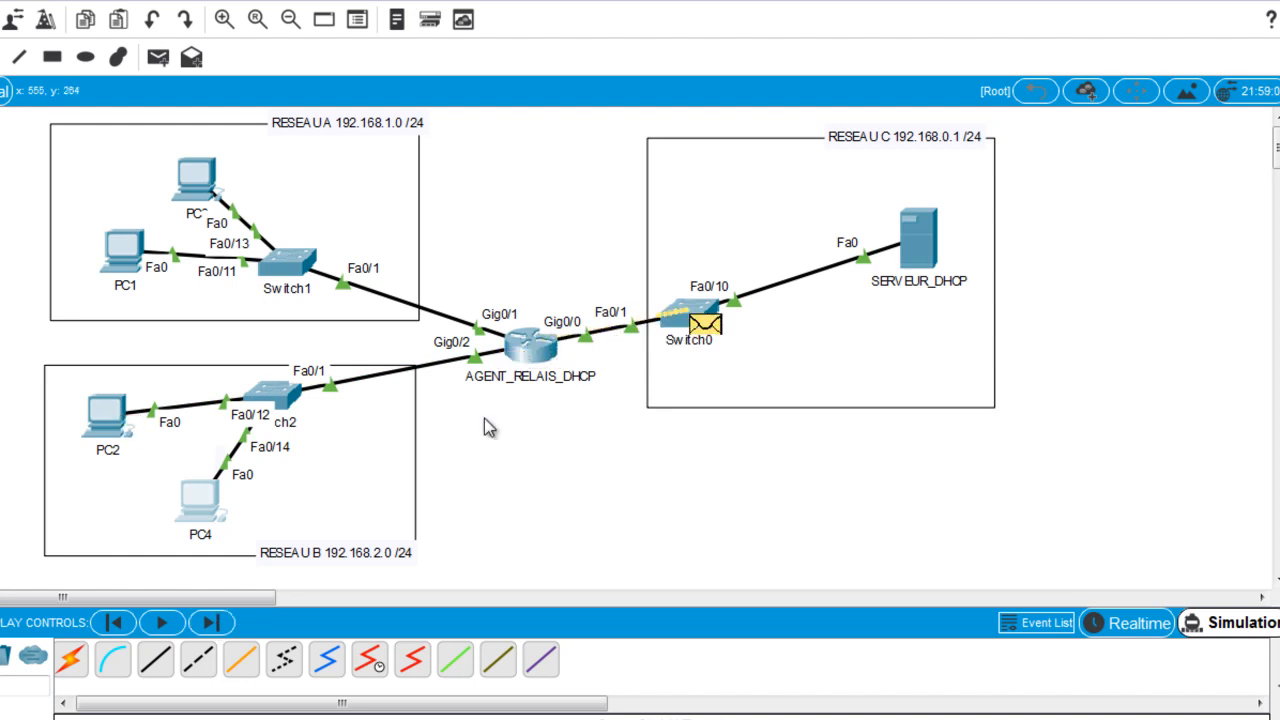
click(709, 336)
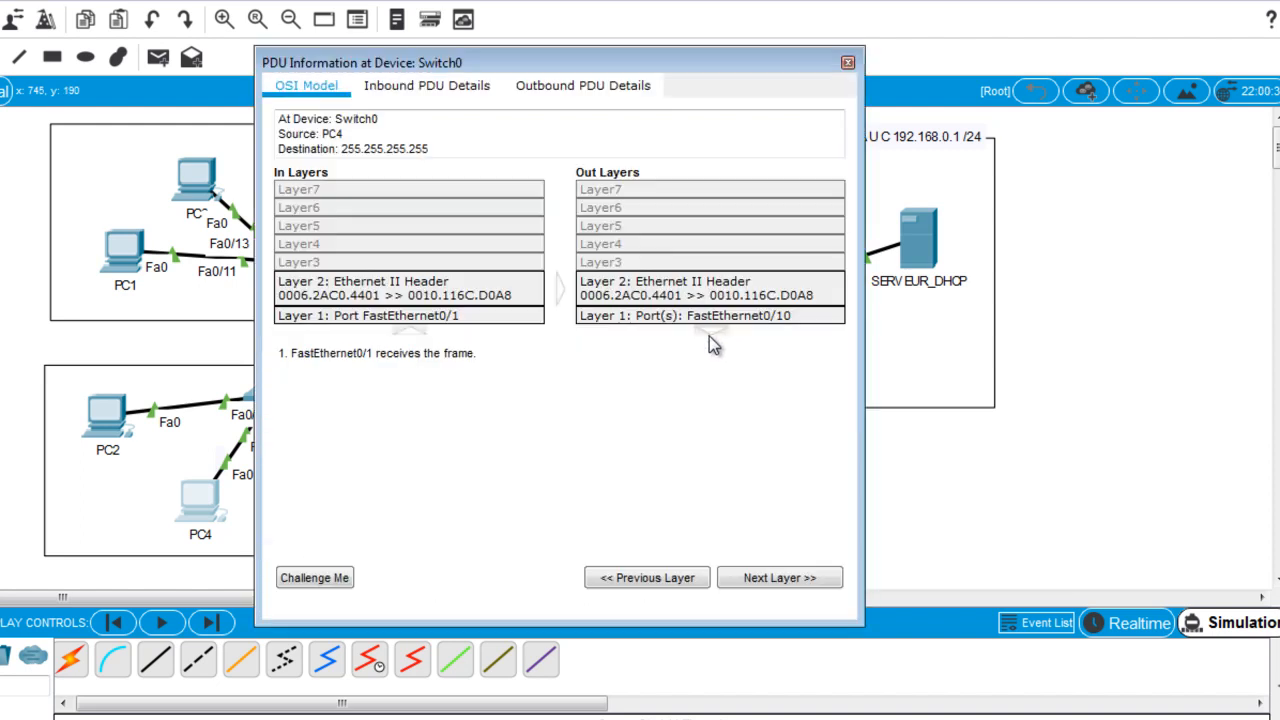
click(562, 88)
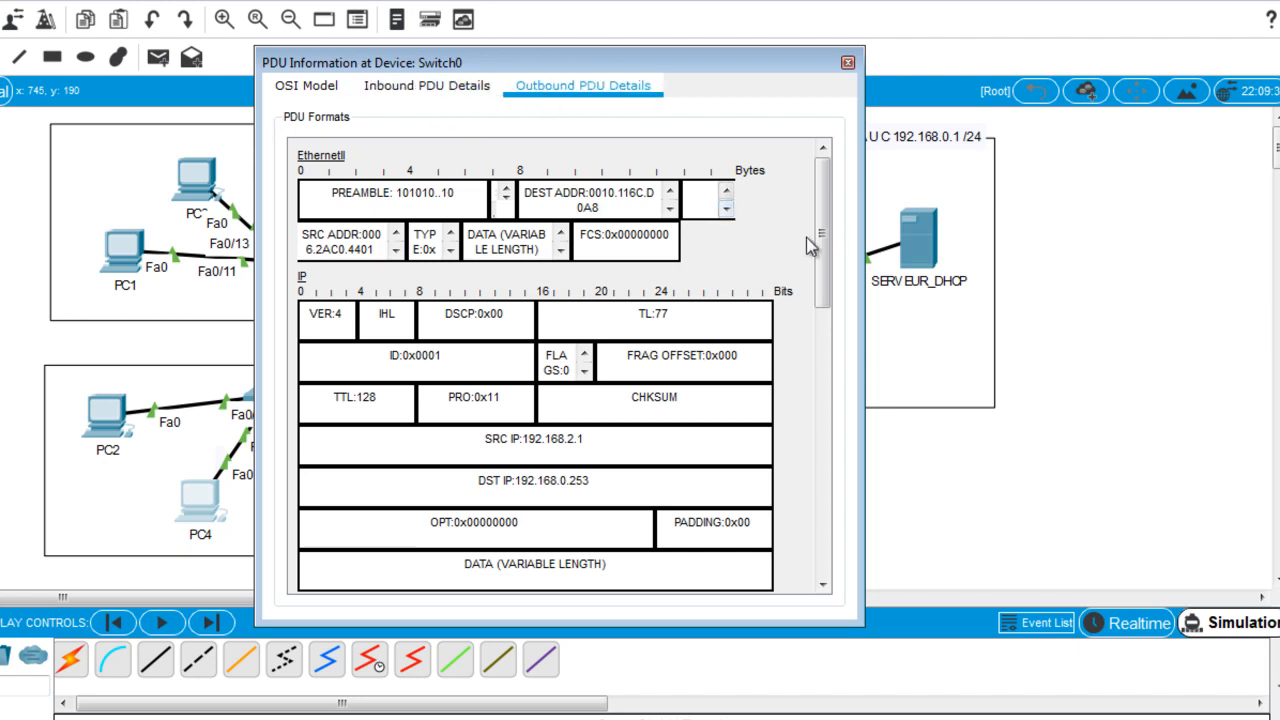
mouse_move(822, 250)
mouse_down()
mouse_move(825, 408)
mouse_move(823, 285)
mouse_up()
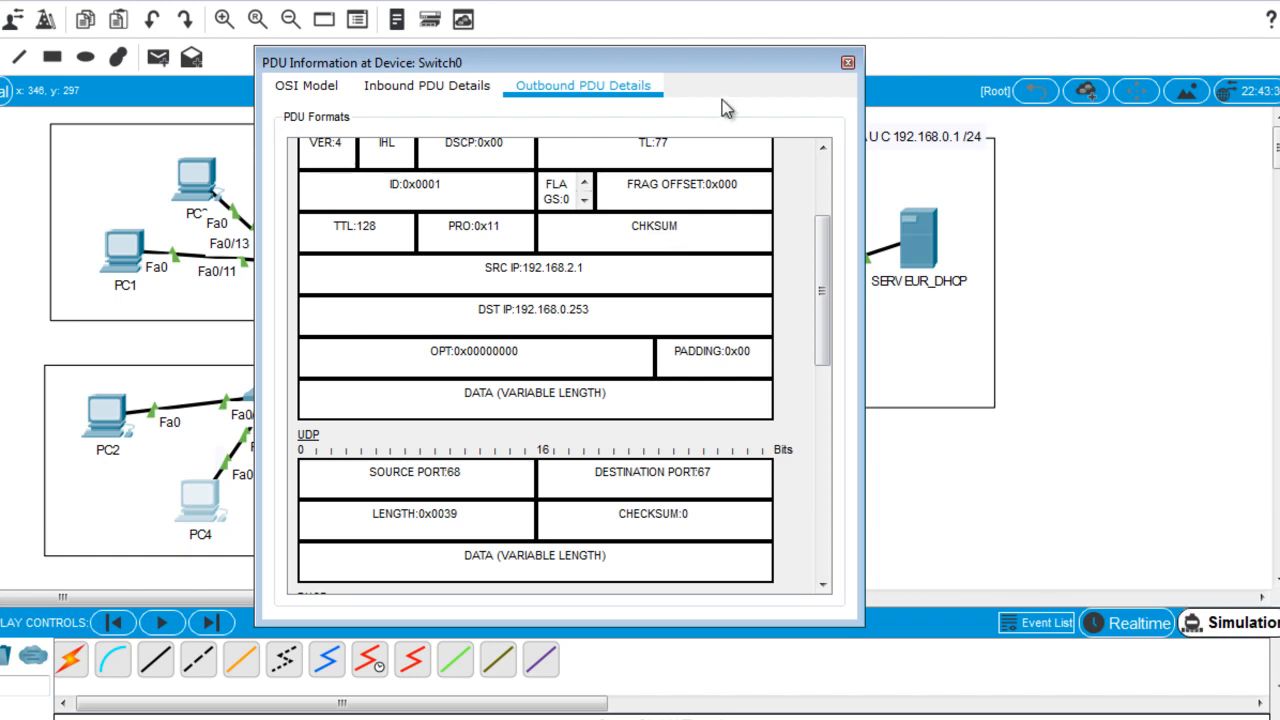
click(847, 63)
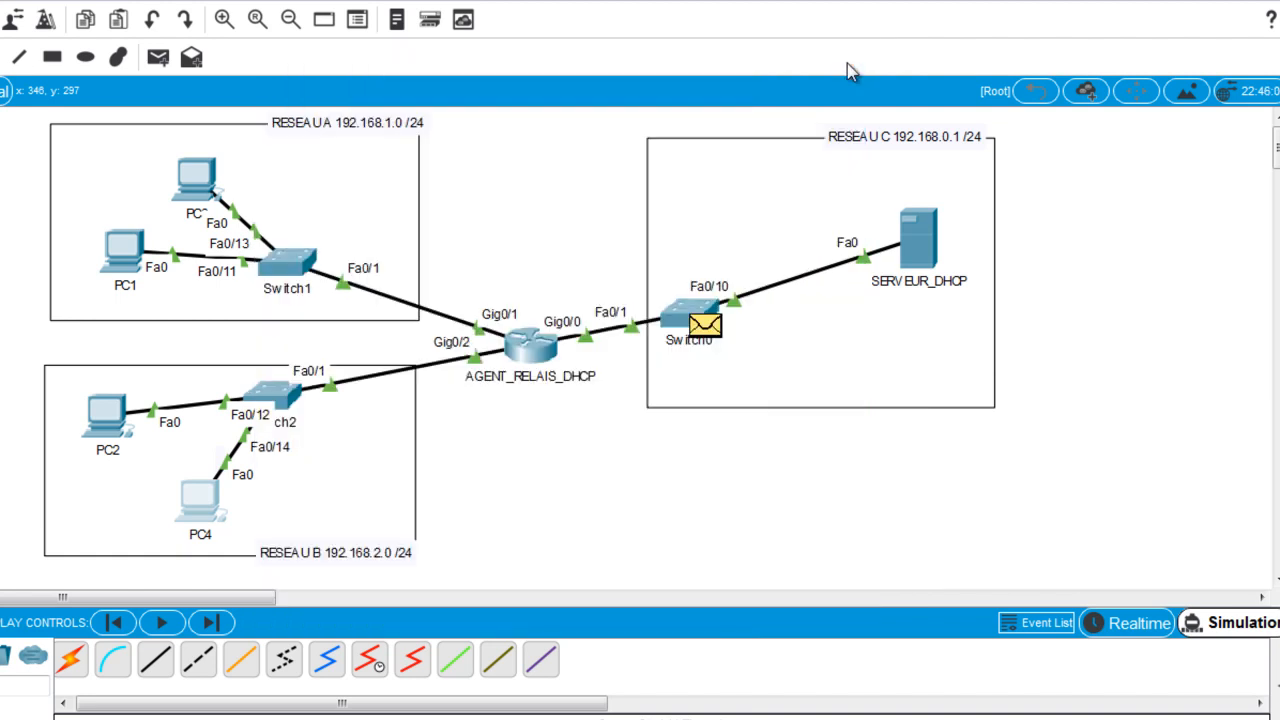
Advance the packet to SERVEUR_DHCP and examine its inbound PDU details, including the IP source, destination and UDP ports.
click(210, 622)
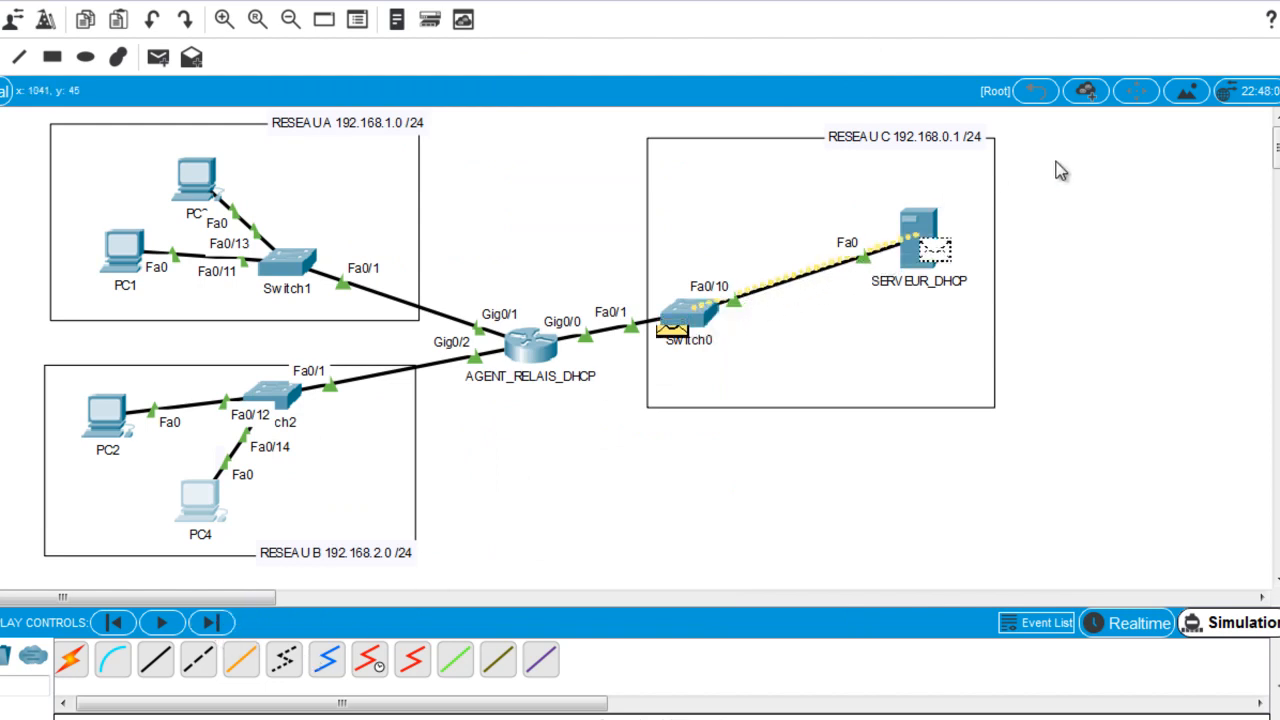
click(938, 254)
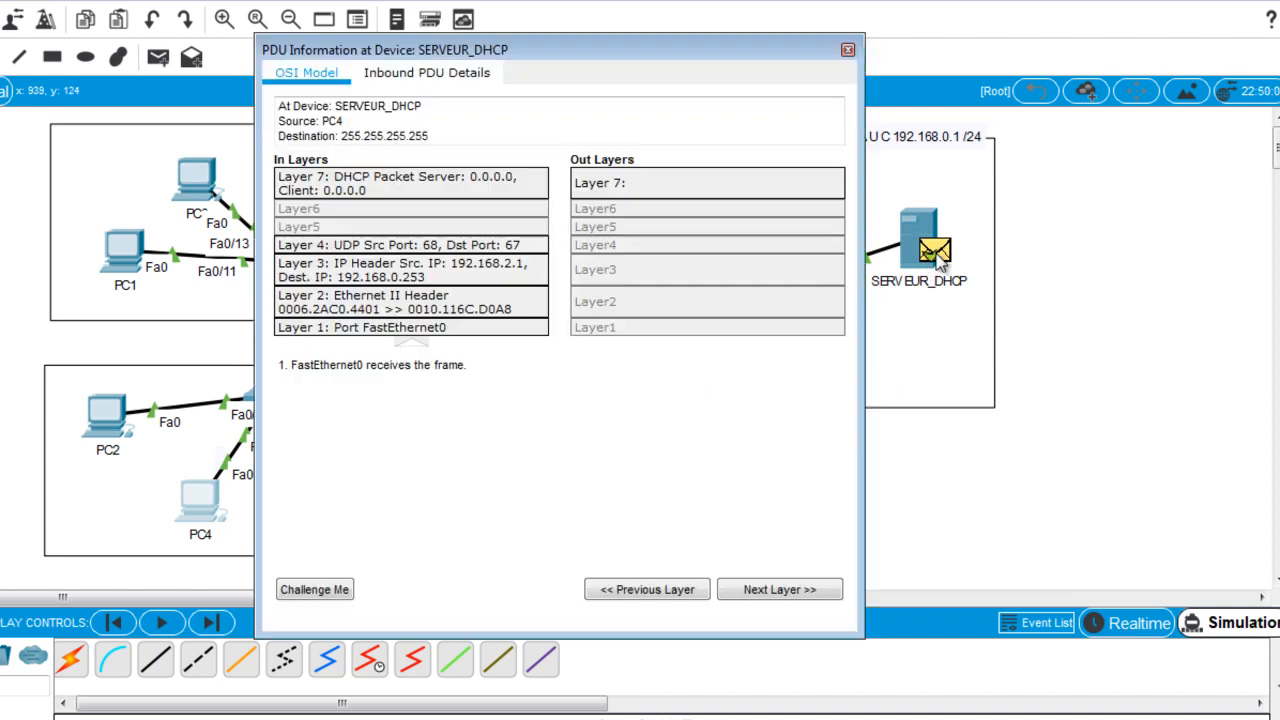
click(423, 79)
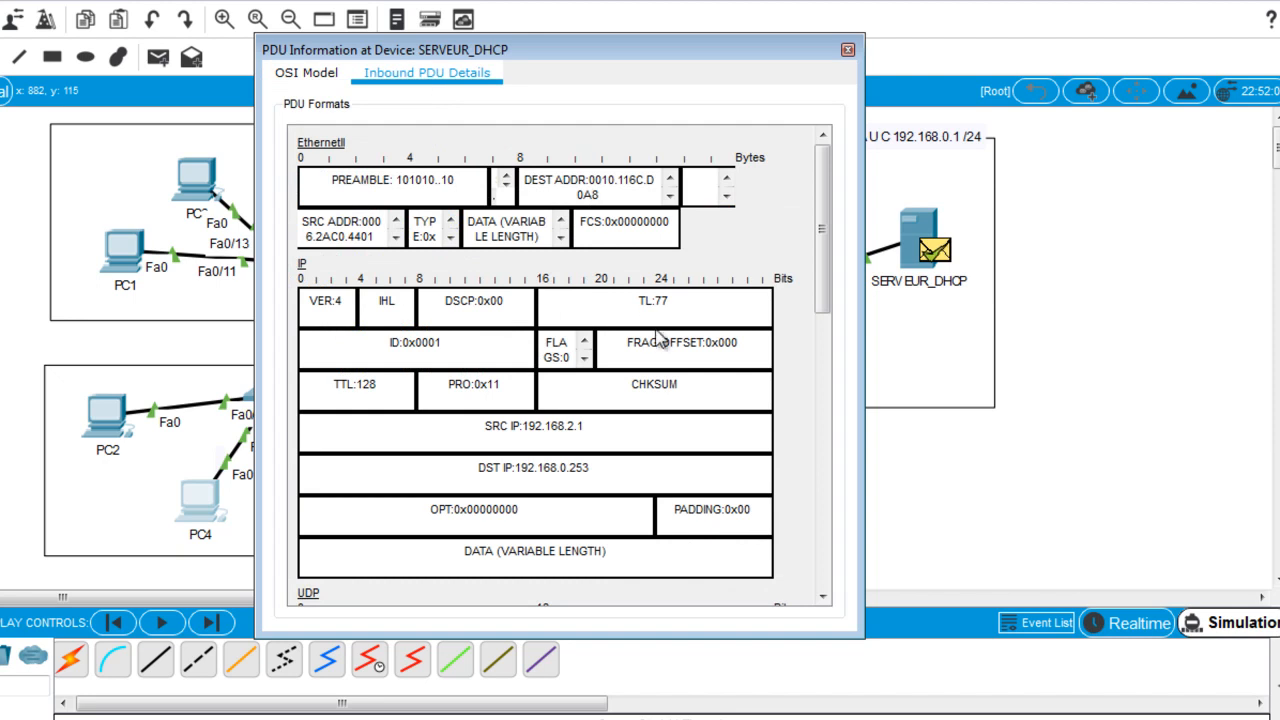
drag(826, 308, 797, 371)
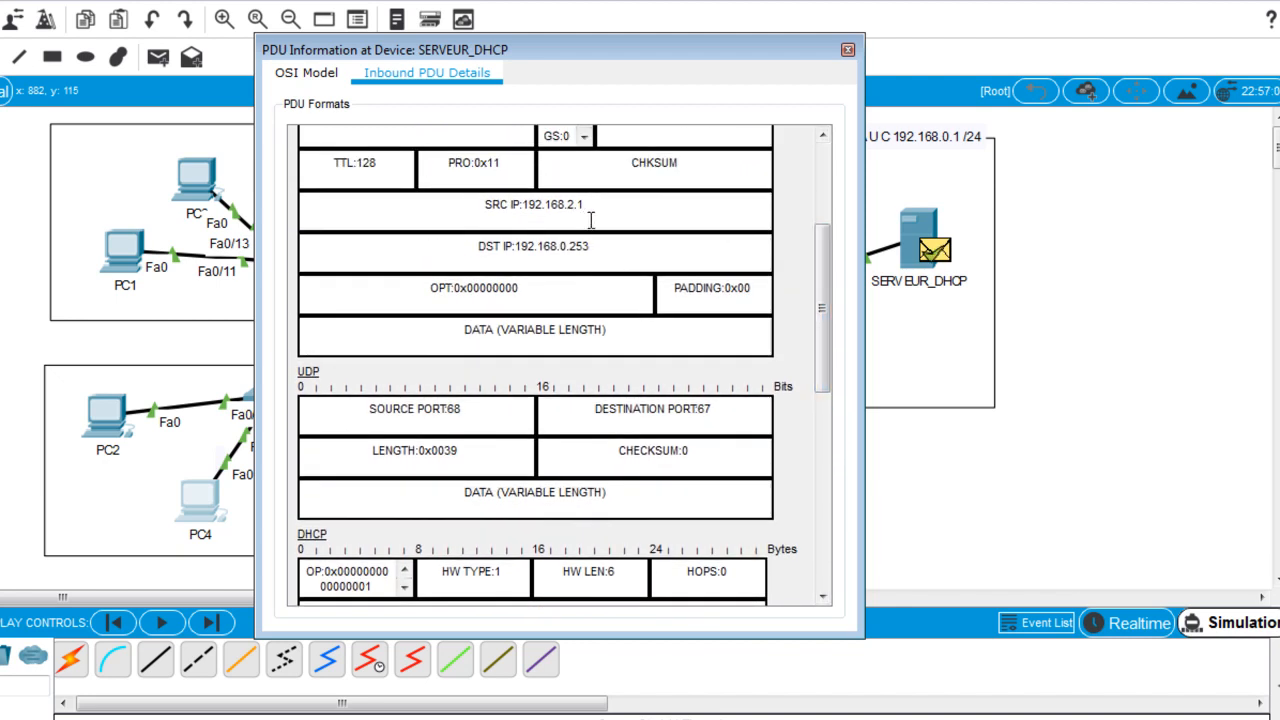
click(846, 50)
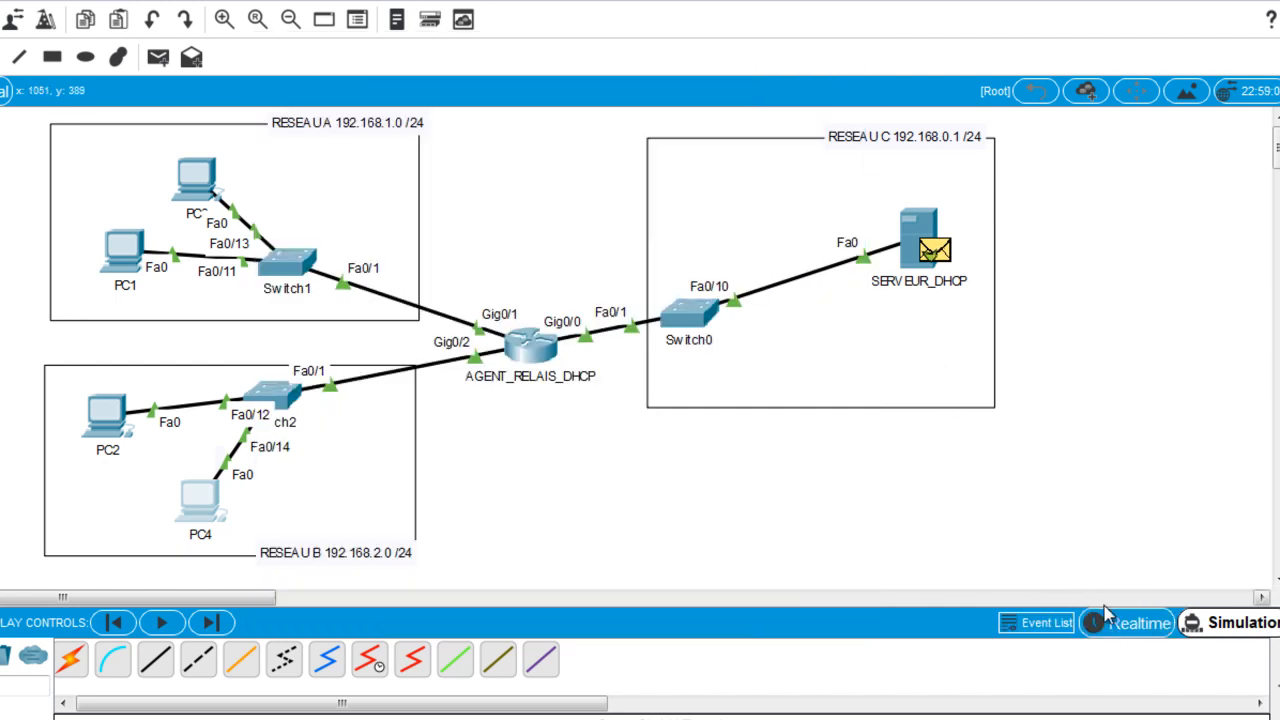
Return to Realtime mode and check the address, mask and gateway PC4 obtained by DHCP, closing its window when done.
click(1125, 622)
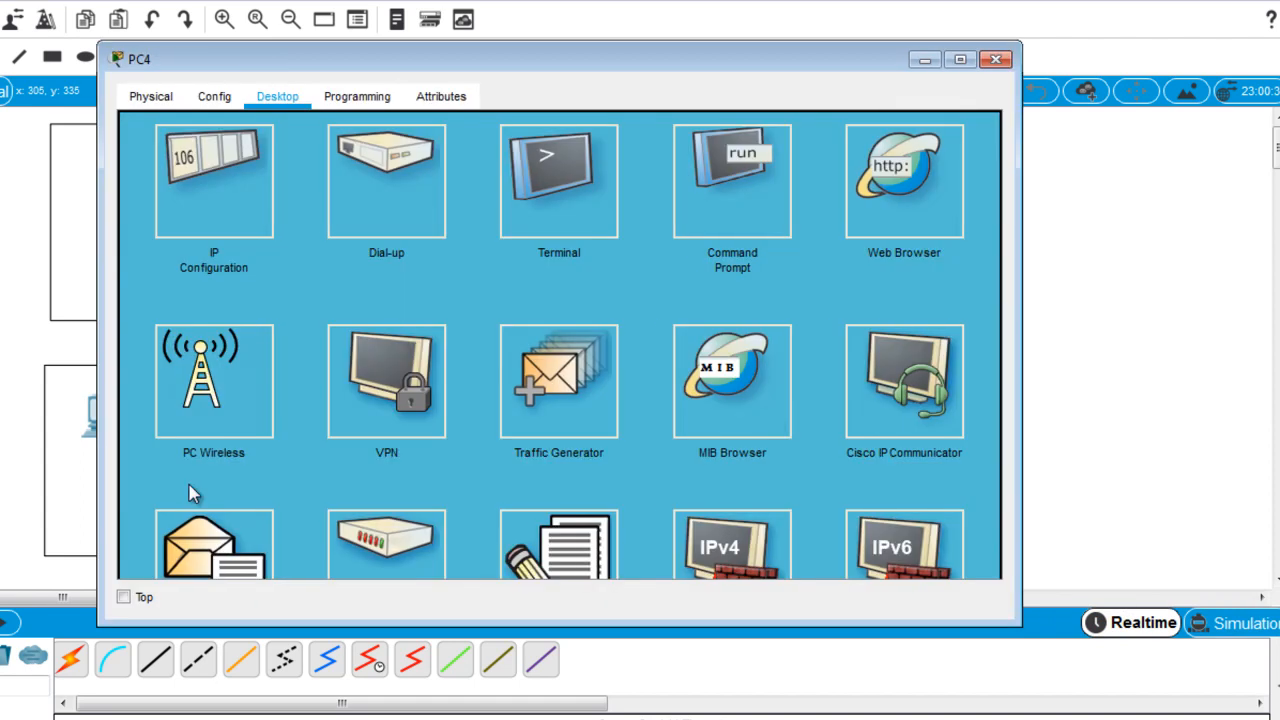
click(196, 508)
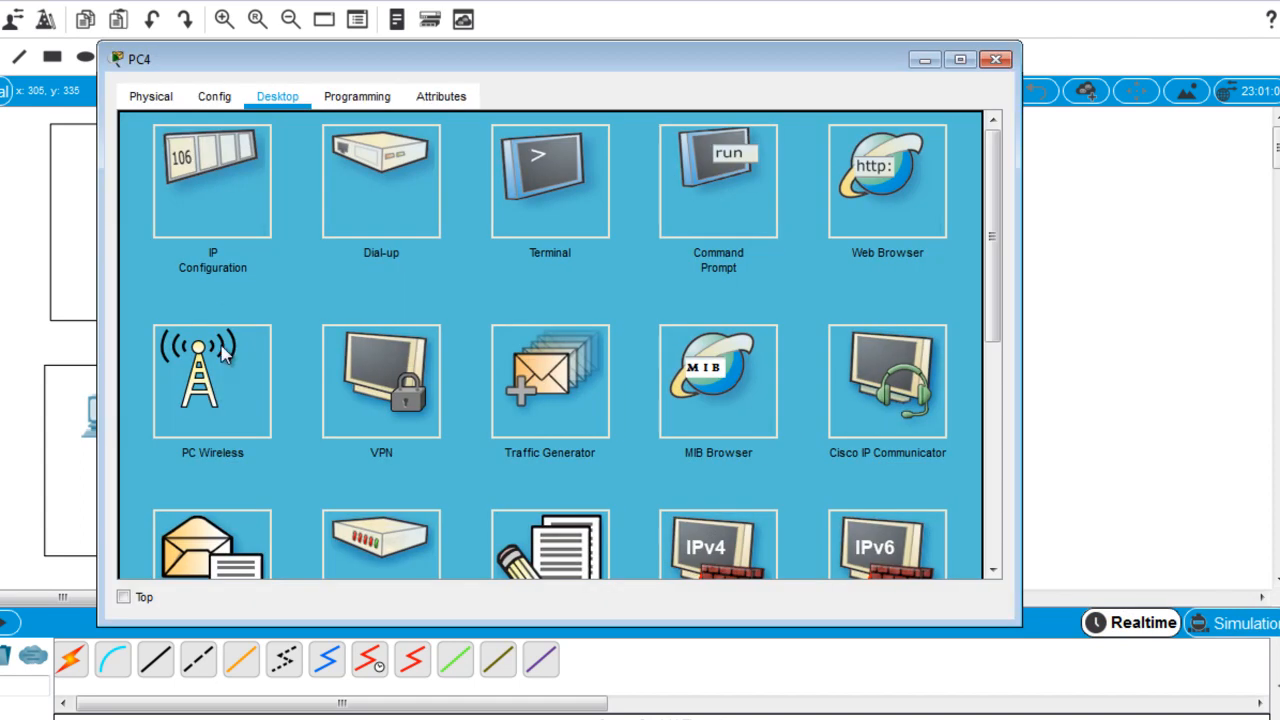
click(210, 179)
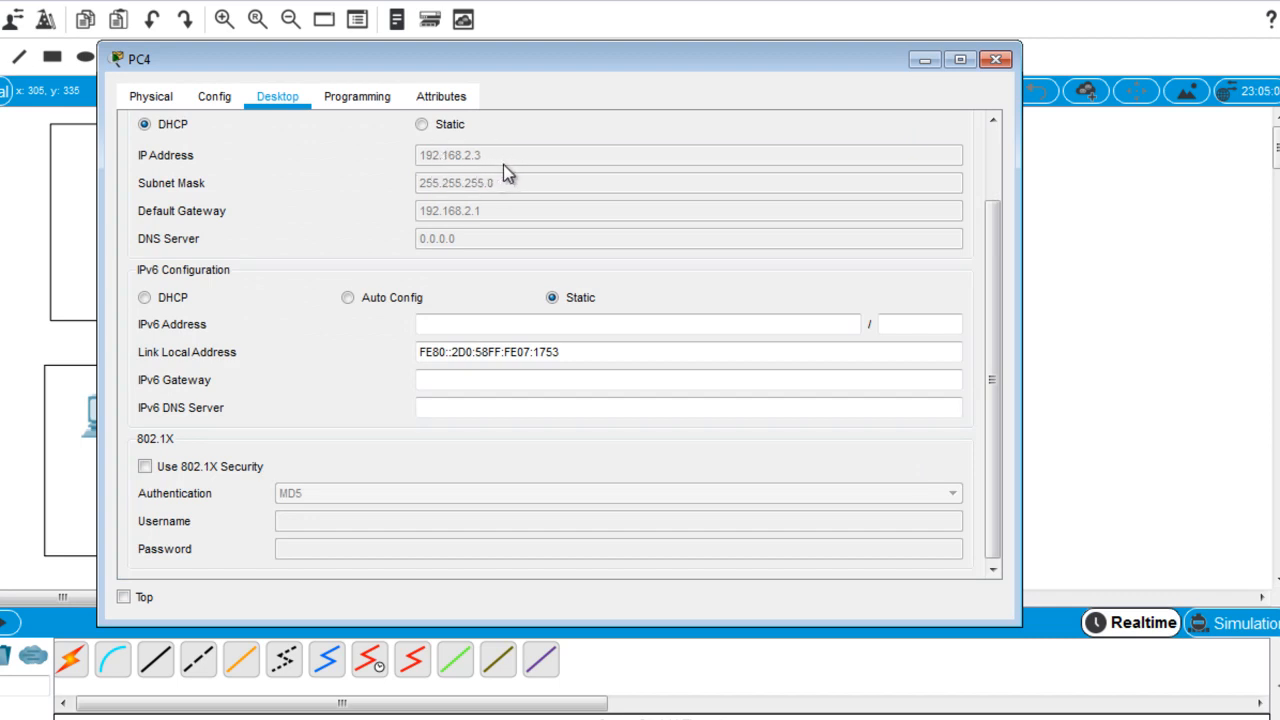
click(996, 60)
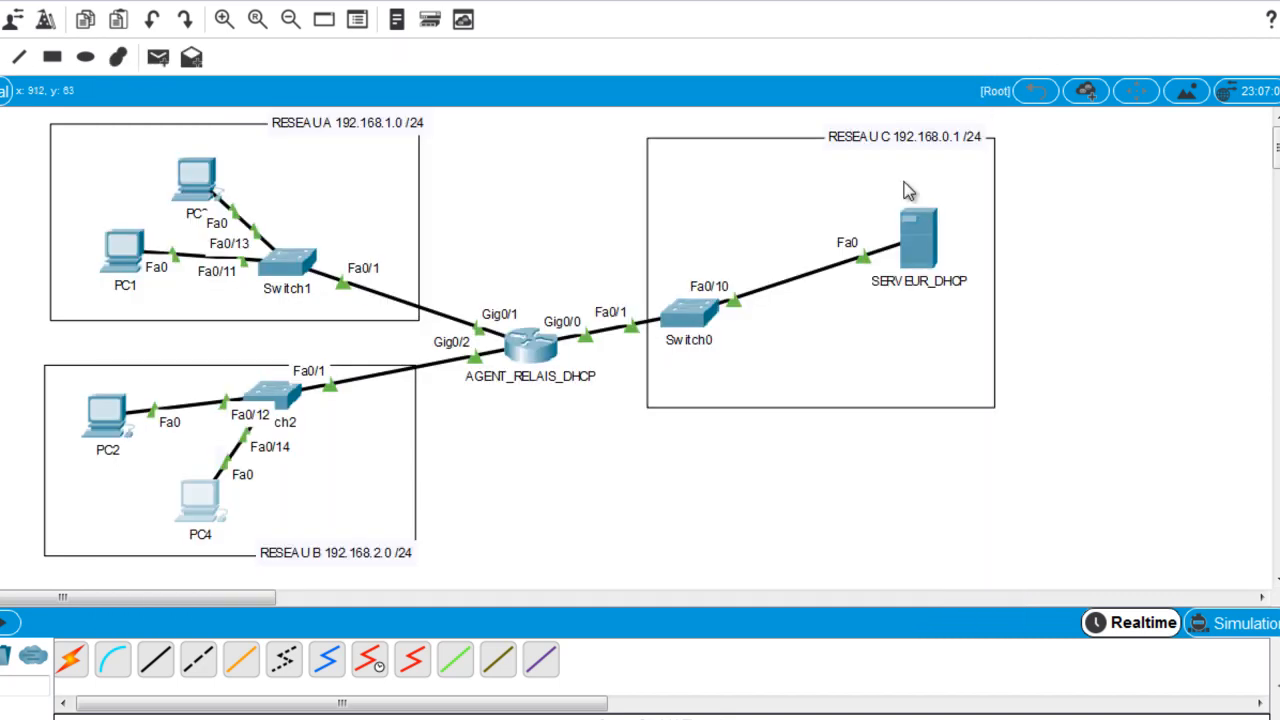